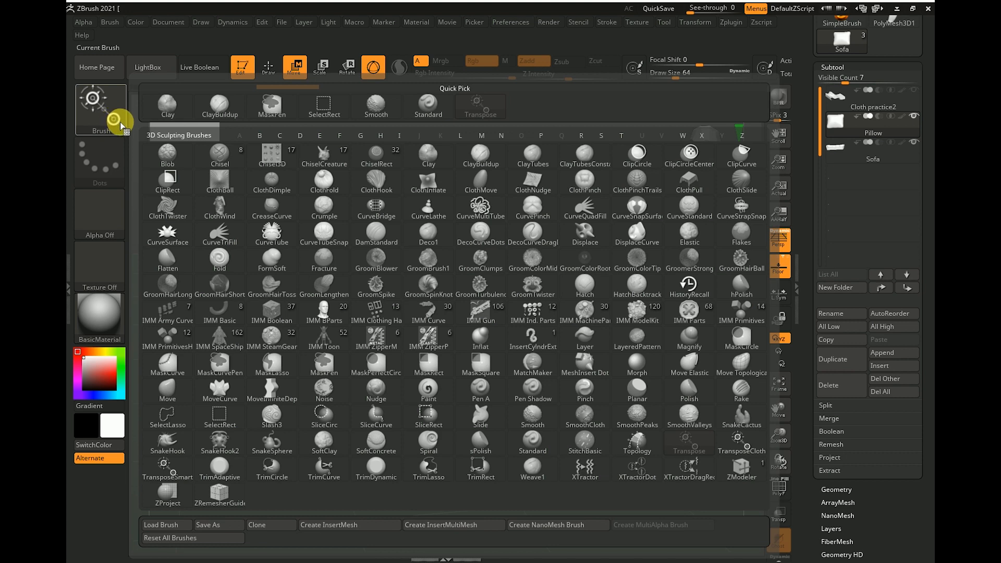
Switch to the Move brush and duplicate the Pillow subtool
{"action": "left_click", "coordinate": [169, 385]}
{"action": "left_click_drag", "start_coordinate": [649, 275], "coordinate": [683, 279]}
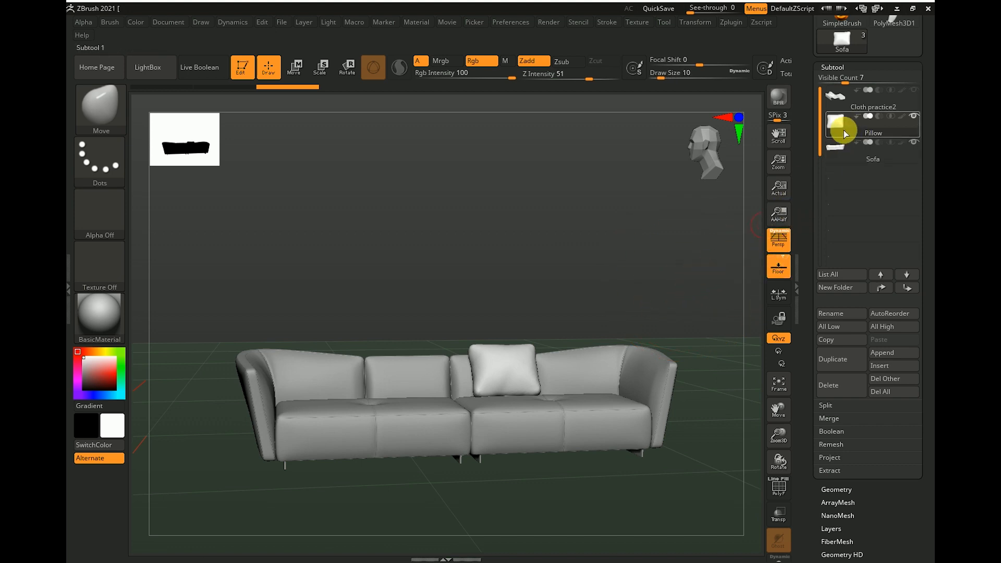
{"action": "left_click", "coordinate": [842, 358]}
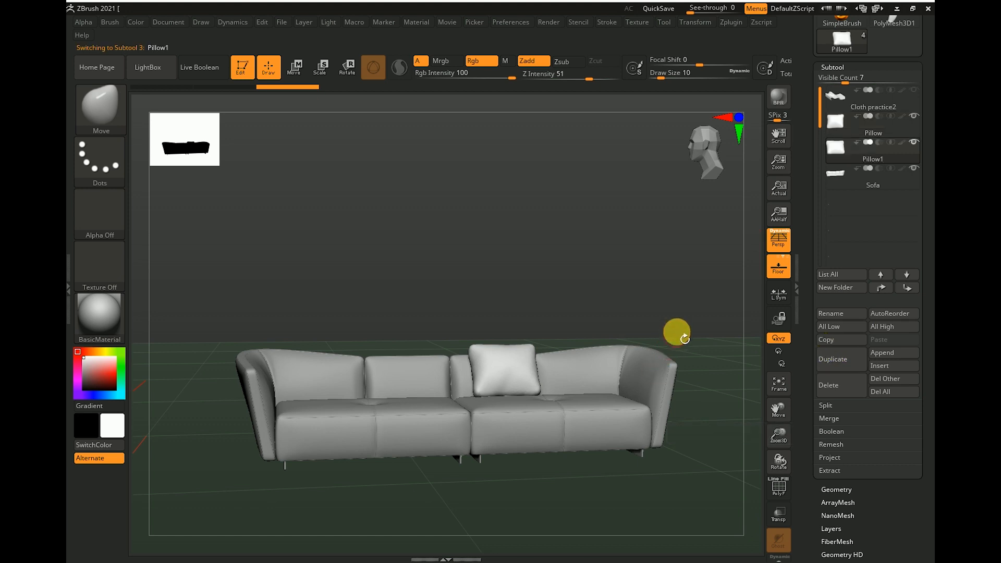
Move and rotate the duplicated pillow so it leans on the backrest between the original pillow and the curved armrest
{"action": "left_click", "coordinate": [295, 67]}
{"action": "mouse_move", "coordinate": [646, 219]}
{"action": "left_mouse_down"}
{"action": "mouse_move", "coordinate": [507, 358]}
{"action": "mouse_move", "coordinate": [466, 372]}
{"action": "mouse_move", "coordinate": [530, 375]}
{"action": "left_mouse_up"}
{"action": "left_click_drag", "start_coordinate": [698, 310], "coordinate": [692, 373]}
{"action": "left_click_drag", "start_coordinate": [609, 412], "coordinate": [615, 430]}
{"action": "left_click_drag", "start_coordinate": [688, 286], "coordinate": [672, 318]}
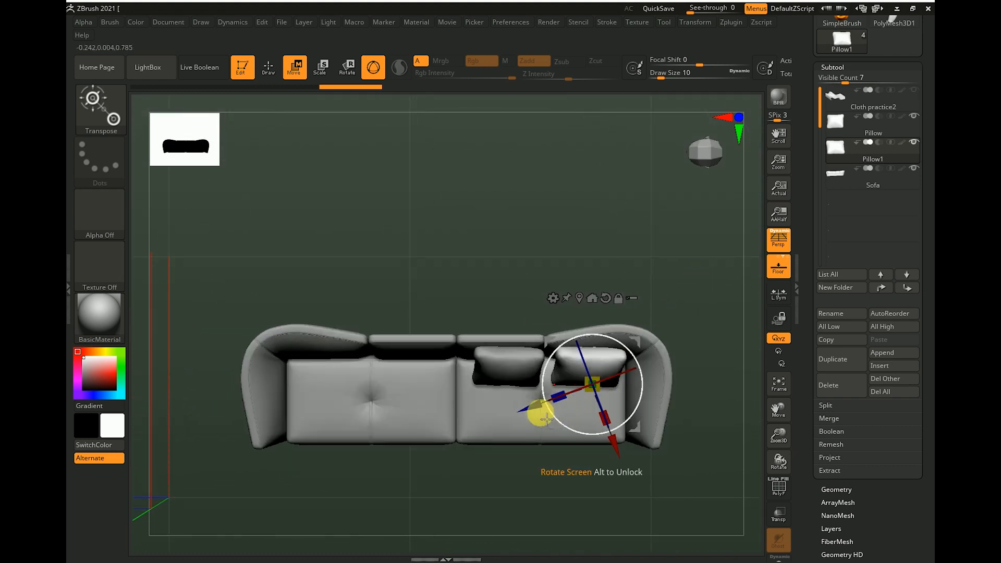
{"action": "left_click_drag", "start_coordinate": [532, 412], "coordinate": [532, 413]}
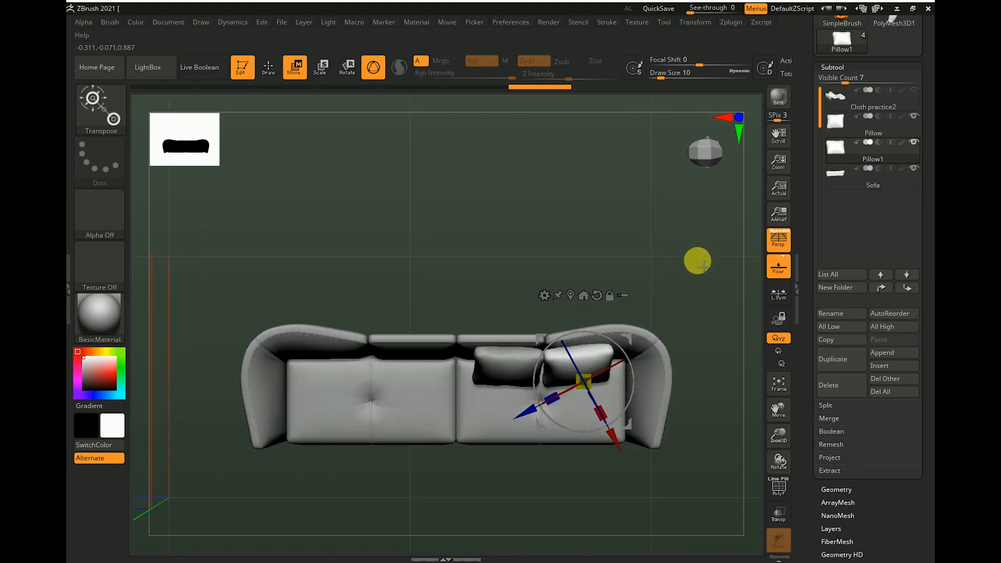
{"action": "left_click_drag", "start_coordinate": [697, 259], "coordinate": [661, 262]}
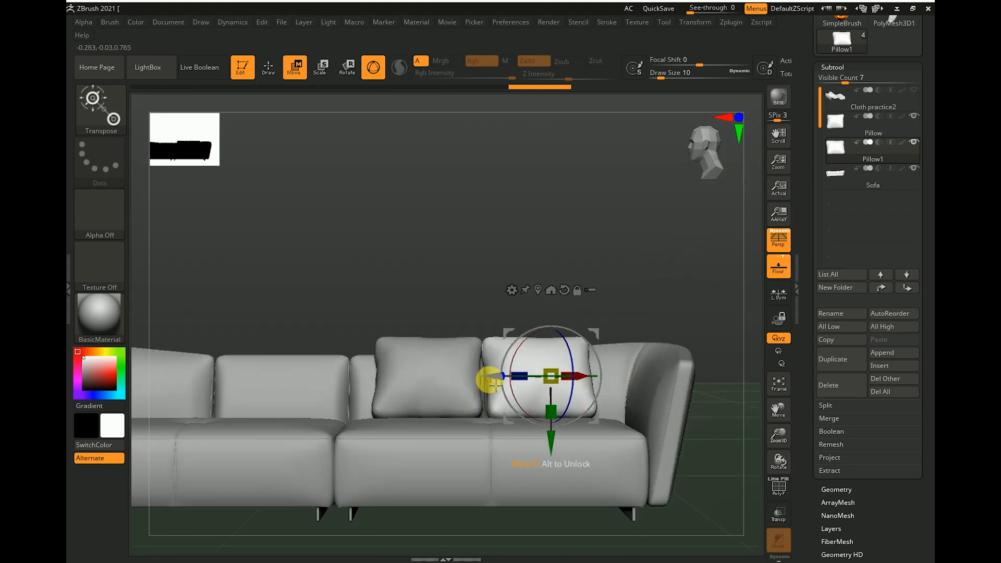
{"action": "left_click_drag", "start_coordinate": [706, 261], "coordinate": [683, 272]}
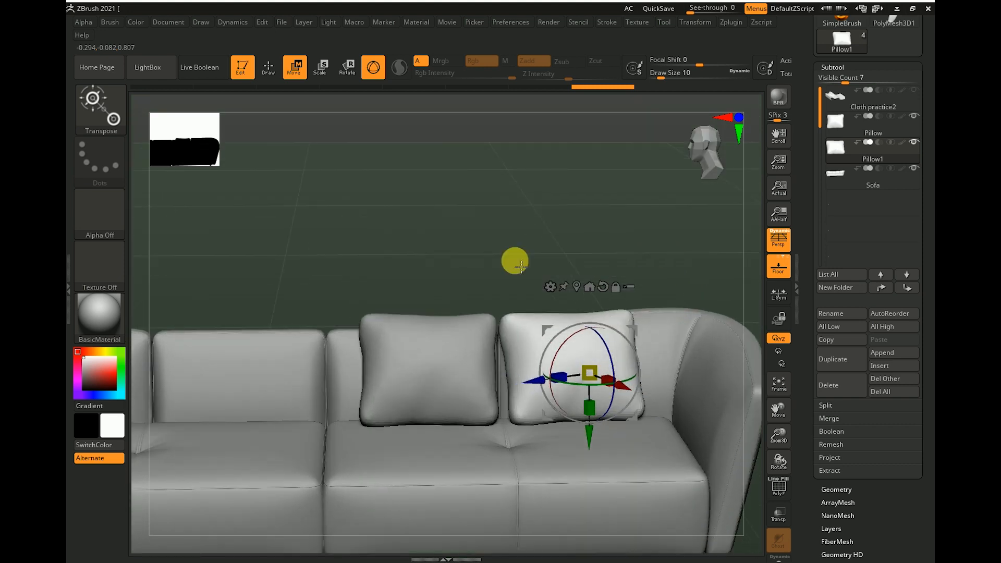
{"action": "mouse_move", "coordinate": [419, 256]}
{"action": "left_mouse_down"}
{"action": "mouse_move", "coordinate": [437, 257]}
{"action": "mouse_move", "coordinate": [414, 259]}
{"action": "left_mouse_up"}
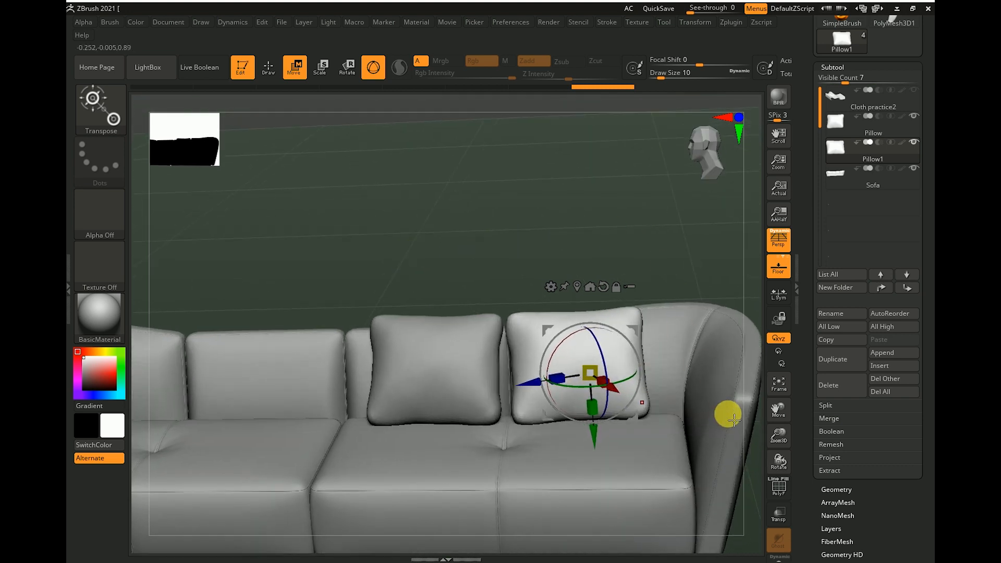
{"action": "left_click_drag", "start_coordinate": [675, 250], "coordinate": [697, 282]}
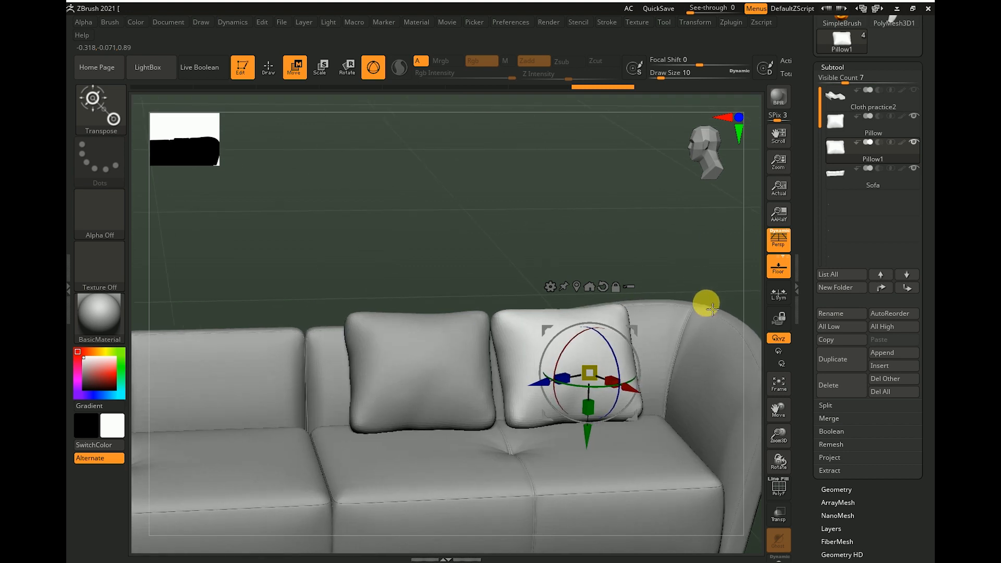
Assign Shift+S as the custom hotkey for Solo mode
{"action": "left_click_drag", "start_coordinate": [806, 510], "coordinate": [812, 486]}
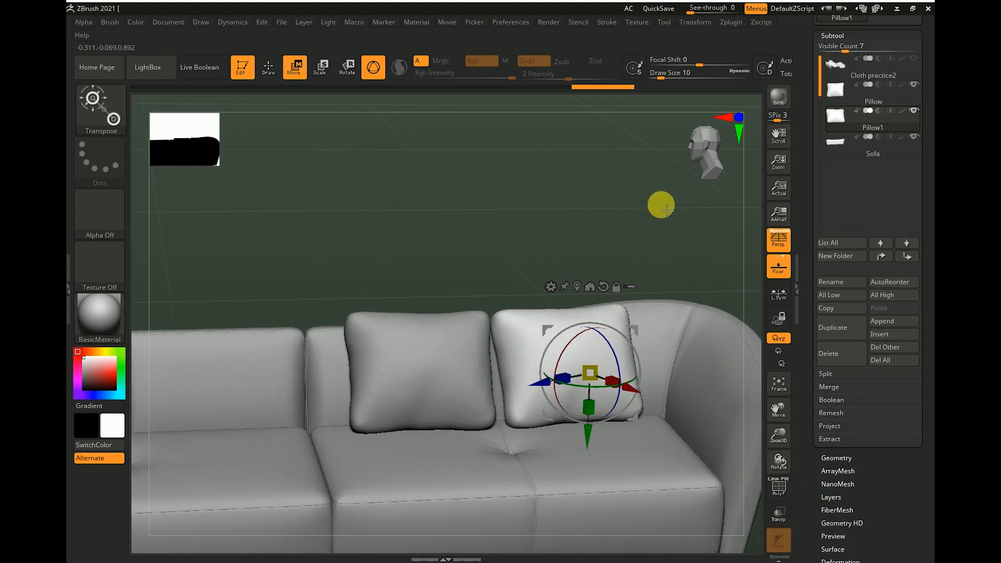
{"action": "key", "text": "space"}
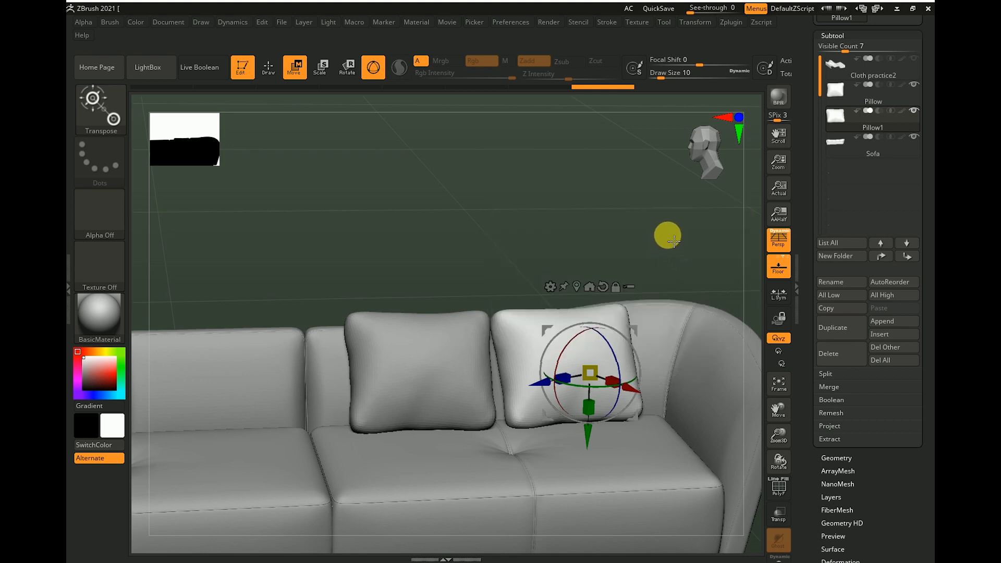
{"action": "scroll", "coordinate": [673, 243], "scroll_direction": "up", "scroll_amount": 5}
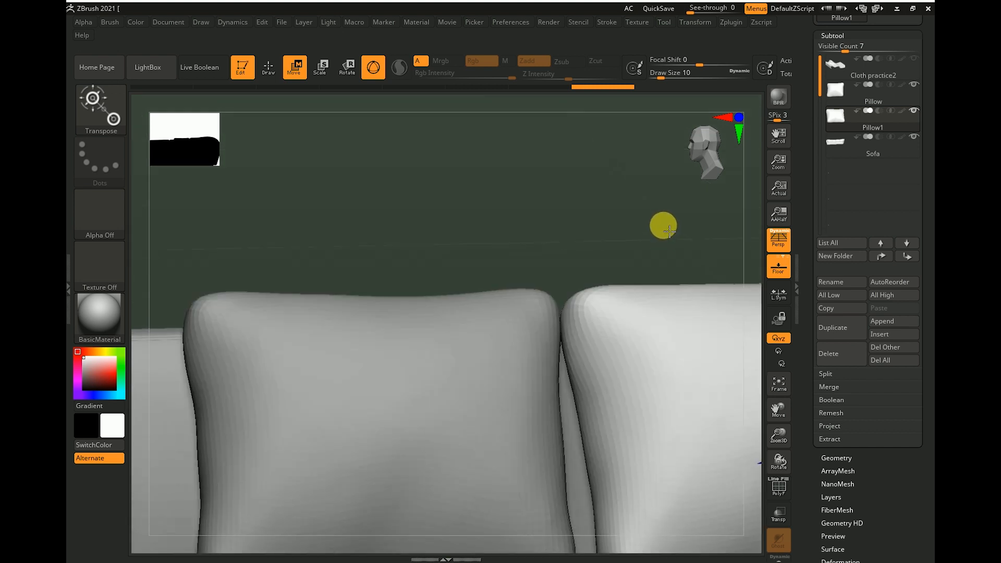
{"action": "scroll", "coordinate": [669, 229], "scroll_direction": "down", "scroll_amount": 10}
{"action": "left_click_drag", "start_coordinate": [595, 220], "coordinate": [593, 215], "text": "alt"}
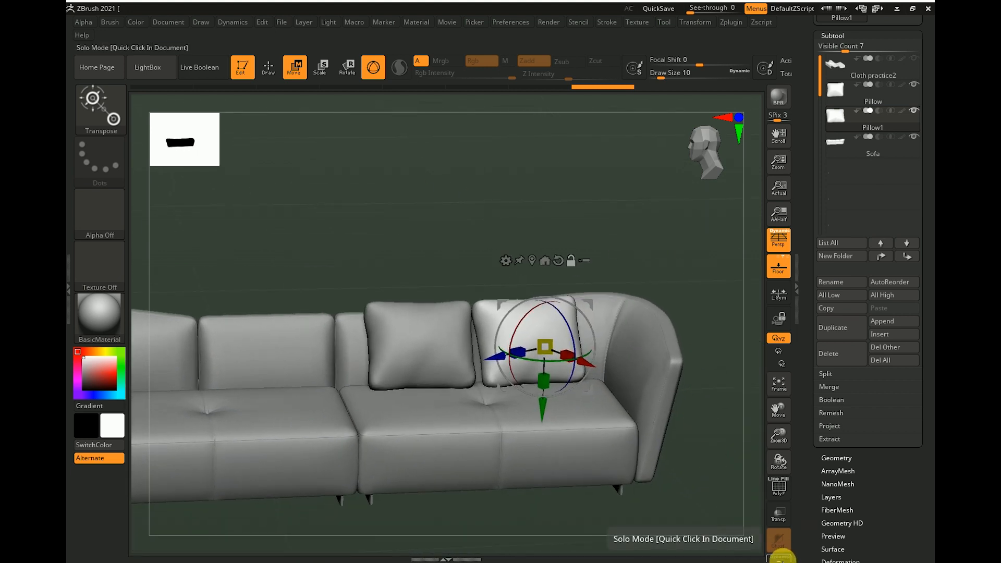
{"action": "left_click", "coordinate": [779, 554], "text": "ctrl+alt"}
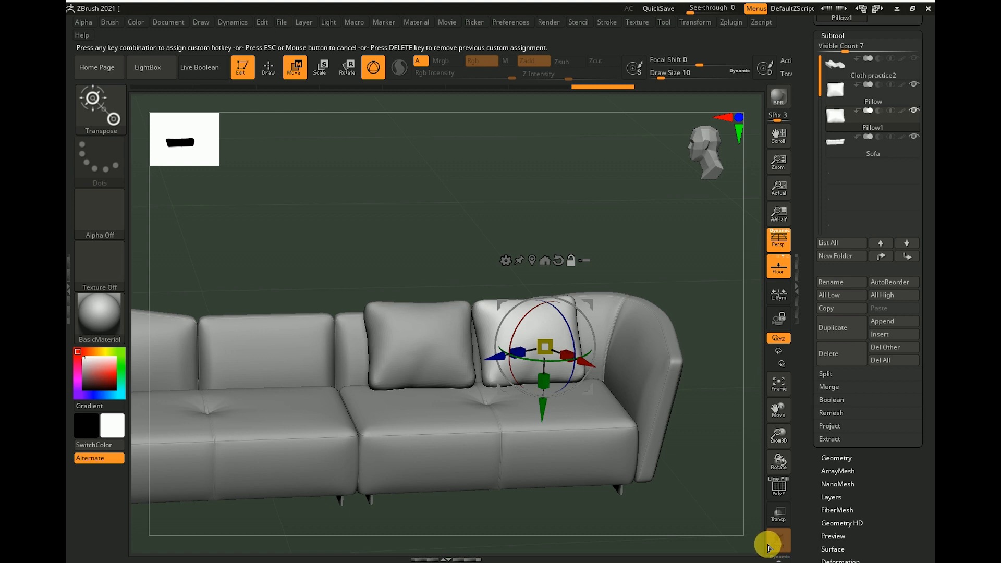
{"action": "key", "text": "shift+s"}
{"action": "left_click", "coordinate": [626, 327]}
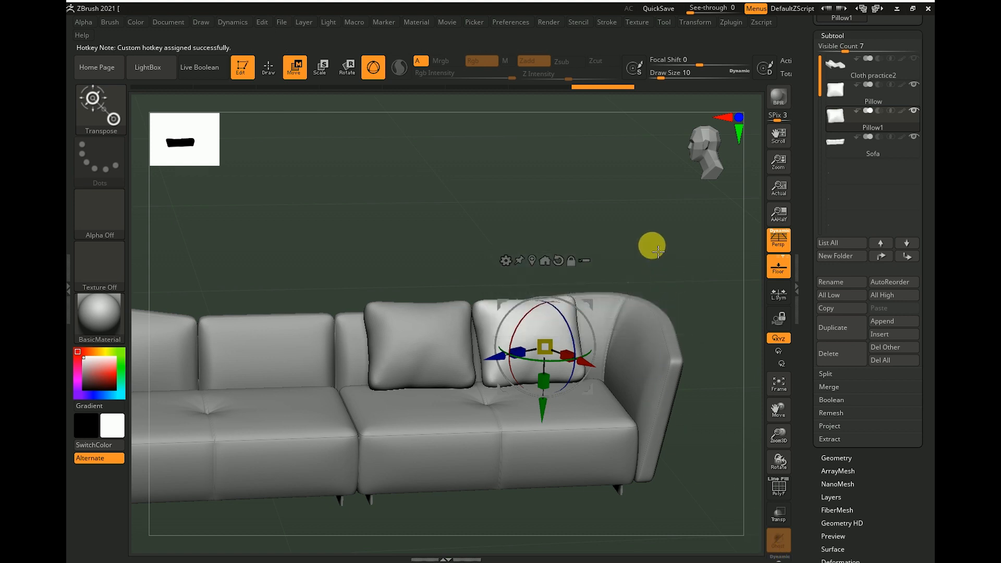
Isolate the Pillow1 subtool in Solo mode and turn off the floor grid
{"action": "left_click_drag", "start_coordinate": [657, 251], "coordinate": [675, 283]}
{"action": "key", "text": "shift+s"}
{"action": "left_click", "coordinate": [778, 266]}
Sculpt gathered folds into the pillow's upper-left corner using the ClothHook brush with Z Intensity 27 and Draw Size 14
{"action": "left_click", "coordinate": [125, 110]}
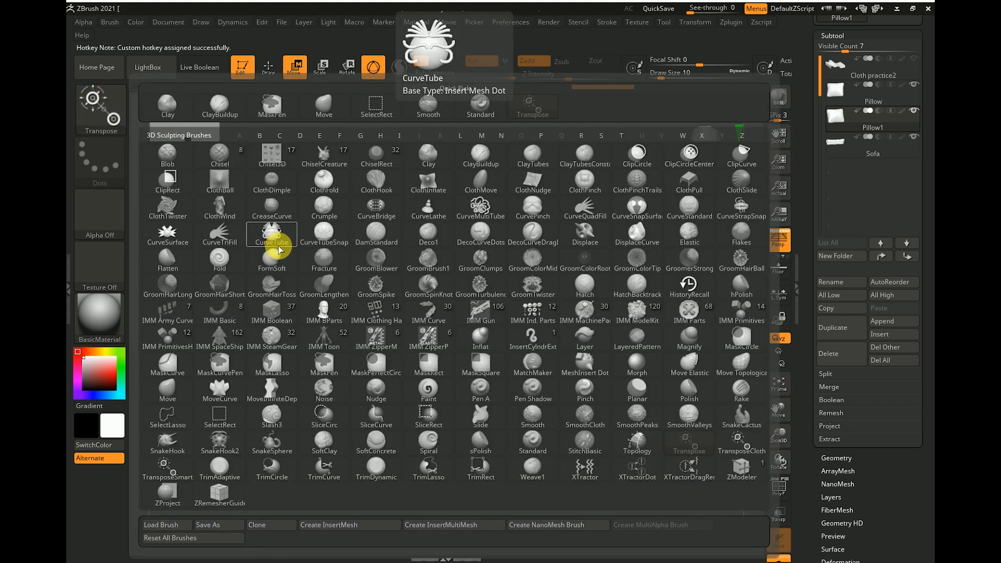
{"action": "key", "text": "c"}
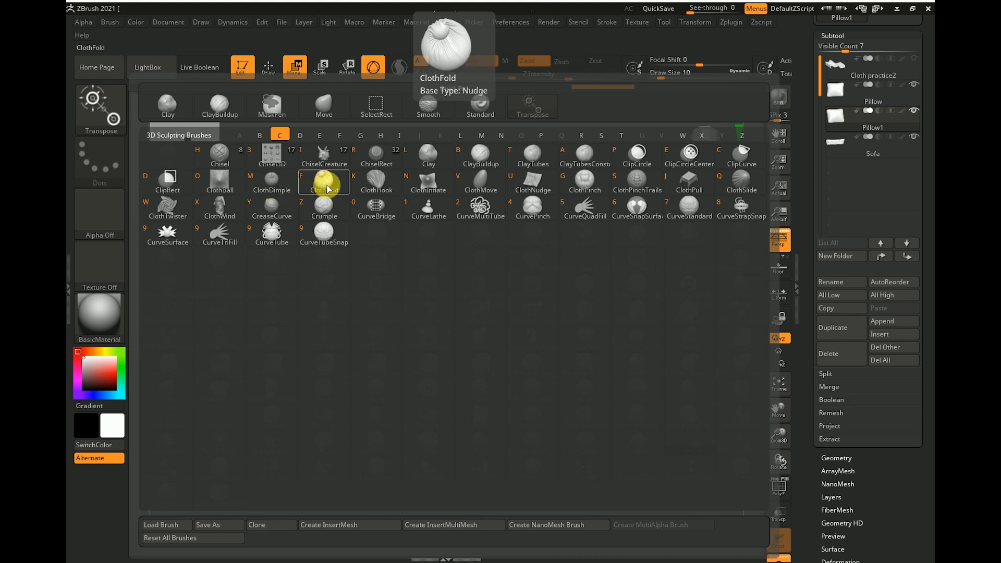
{"action": "left_click", "coordinate": [381, 192]}
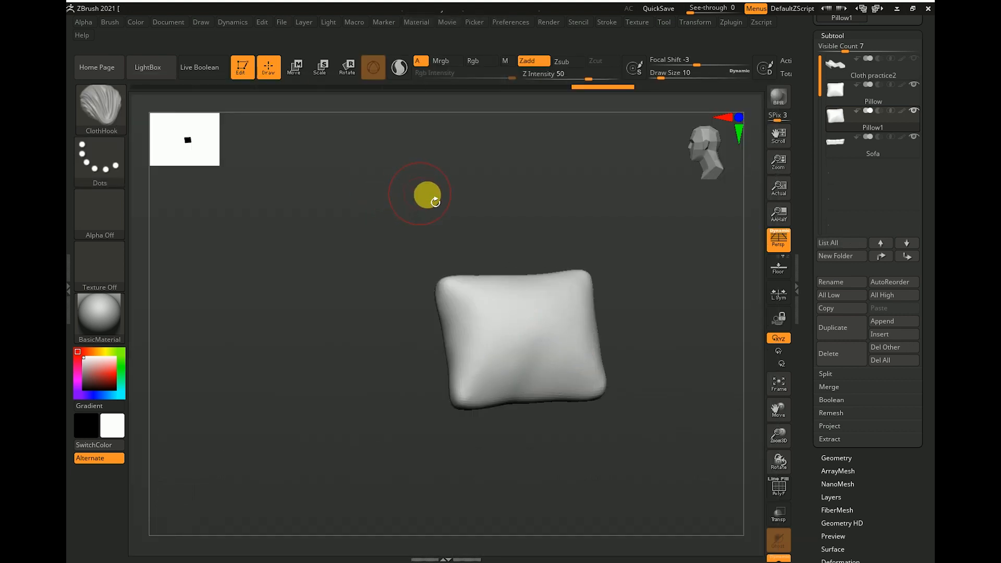
{"action": "left_click_drag", "start_coordinate": [650, 238], "coordinate": [814, 112]}
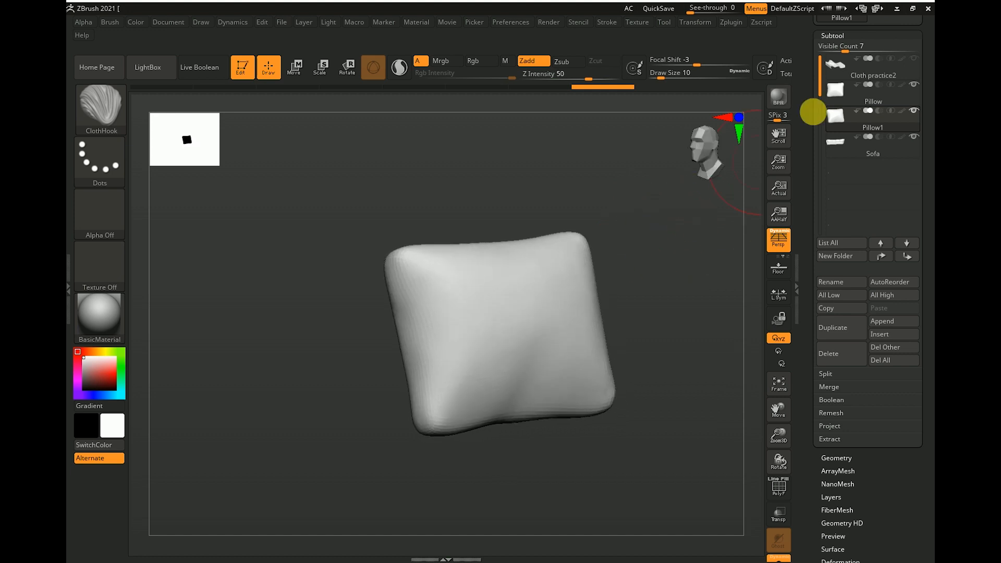
{"action": "left_click", "coordinate": [863, 37]}
{"action": "left_click_drag", "start_coordinate": [640, 206], "coordinate": [607, 219]}
{"action": "left_click_drag", "start_coordinate": [397, 286], "coordinate": [398, 289]}
{"action": "left_click_drag", "start_coordinate": [549, 172], "coordinate": [546, 168]}
{"action": "left_click_drag", "start_coordinate": [587, 77], "coordinate": [570, 75]}
{"action": "left_click_drag", "start_coordinate": [400, 308], "coordinate": [443, 268]}
{"action": "left_click_drag", "start_coordinate": [525, 185], "coordinate": [513, 206]}
{"action": "left_click_drag", "start_coordinate": [451, 258], "coordinate": [457, 260]}
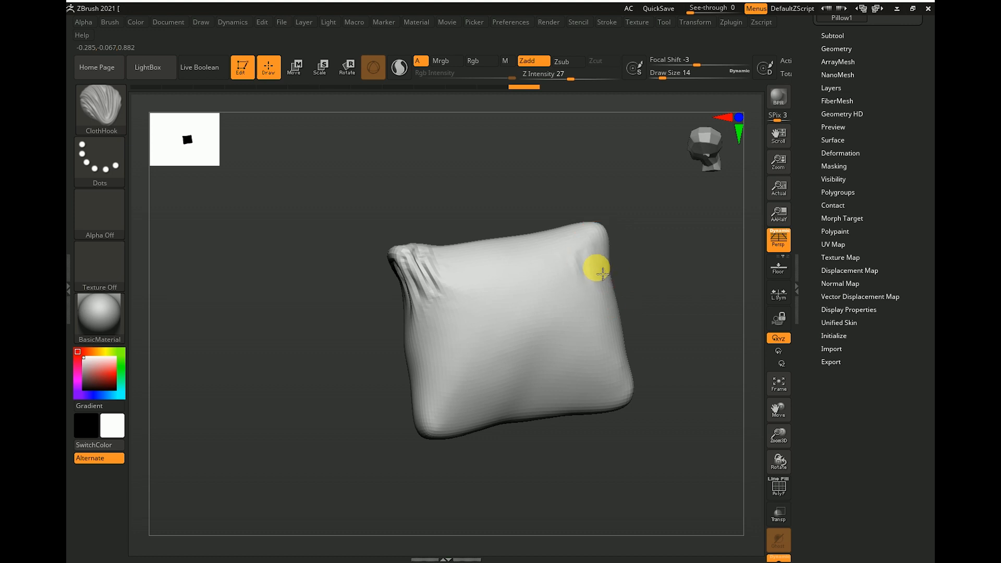
Pull folds into the pillow's other three corners with ClothHook at up to Draw Size 18, undoing unwanted strokes
{"action": "mouse_move", "coordinate": [556, 299]}
{"action": "left_mouse_down"}
{"action": "mouse_move", "coordinate": [563, 311]}
{"action": "mouse_move", "coordinate": [540, 355]}
{"action": "mouse_move", "coordinate": [521, 355]}
{"action": "left_mouse_up"}
{"action": "mouse_move", "coordinate": [647, 274]}
{"action": "left_mouse_down"}
{"action": "mouse_move", "coordinate": [639, 260]}
{"action": "mouse_move", "coordinate": [628, 277]}
{"action": "mouse_move", "coordinate": [636, 373]}
{"action": "left_mouse_up"}
{"action": "key", "text": "ctrl+z"}
{"action": "key", "text": "ctrl+z"}
{"action": "key", "text": "ctrl+z"}
{"action": "left_click_drag", "start_coordinate": [433, 412], "coordinate": [431, 404]}
{"action": "mouse_move", "coordinate": [463, 470]}
{"action": "left_mouse_down"}
{"action": "mouse_move", "coordinate": [535, 474]}
{"action": "mouse_move", "coordinate": [507, 473]}
{"action": "left_mouse_up"}
{"action": "left_click_drag", "start_coordinate": [652, 300], "coordinate": [637, 300]}
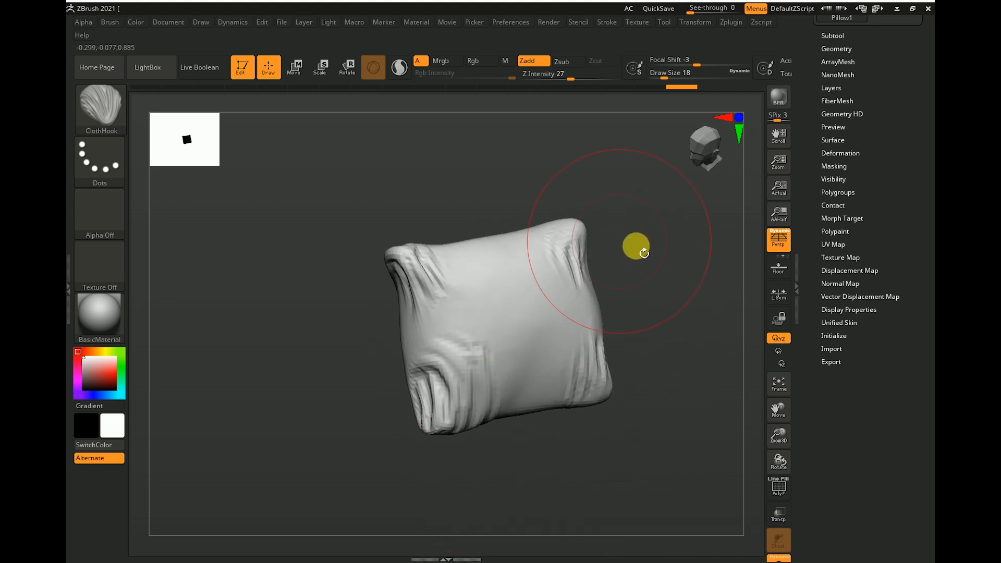
Leave Solo mode to show the sofa and view the creased pillow beside the smooth one
{"action": "left_click_drag", "start_coordinate": [614, 240], "coordinate": [642, 233]}
{"action": "left_click_drag", "start_coordinate": [690, 256], "coordinate": [632, 240], "text": "alt"}
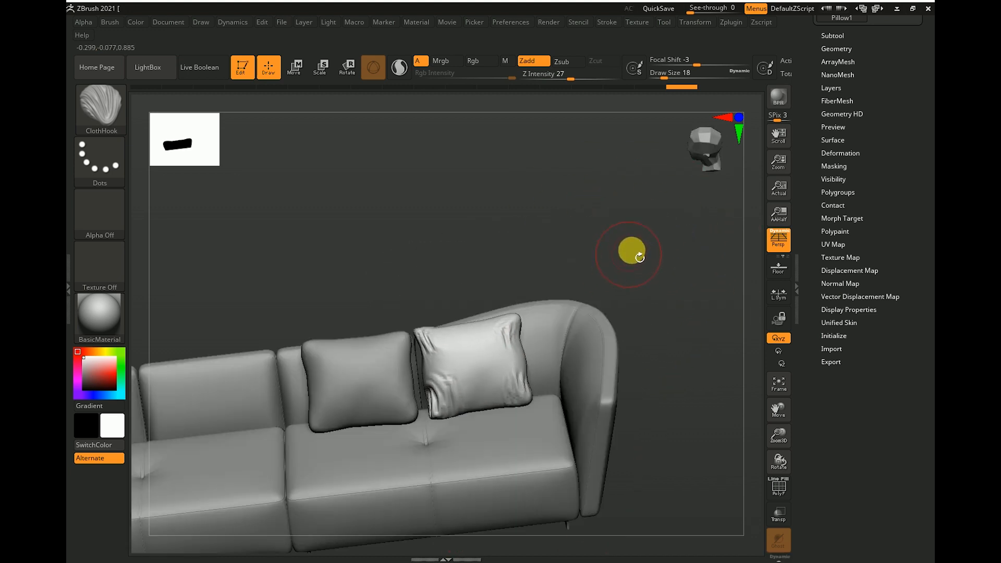
{"action": "left_click_drag", "start_coordinate": [637, 253], "coordinate": [403, 251]}
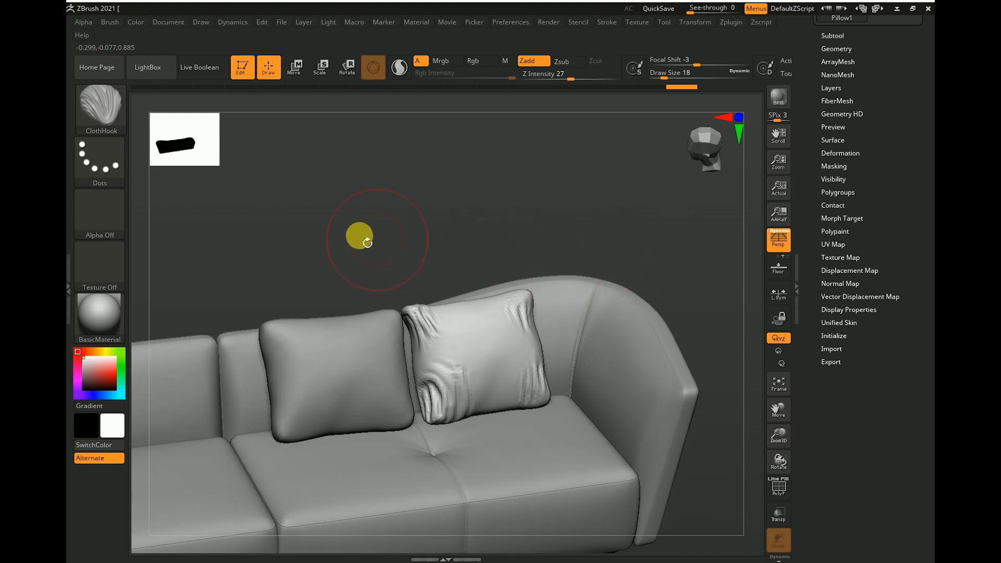
Switch to the ClothNudge brush and push the cloth along the creased pillow's left side
{"action": "key", "text": "b"}
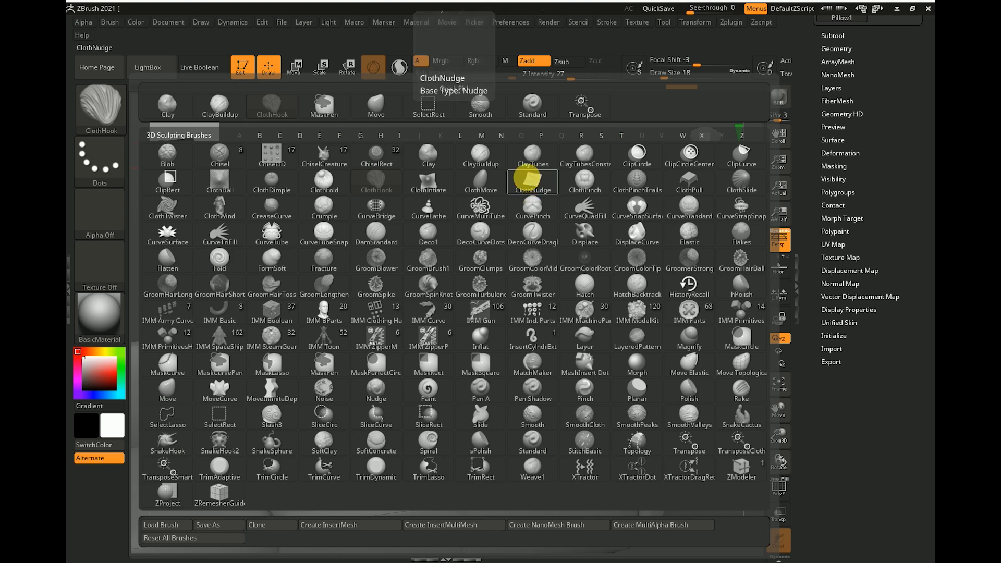
{"action": "left_click", "coordinate": [526, 180]}
{"action": "left_click_drag", "start_coordinate": [559, 193], "coordinate": [548, 238], "text": "alt"}
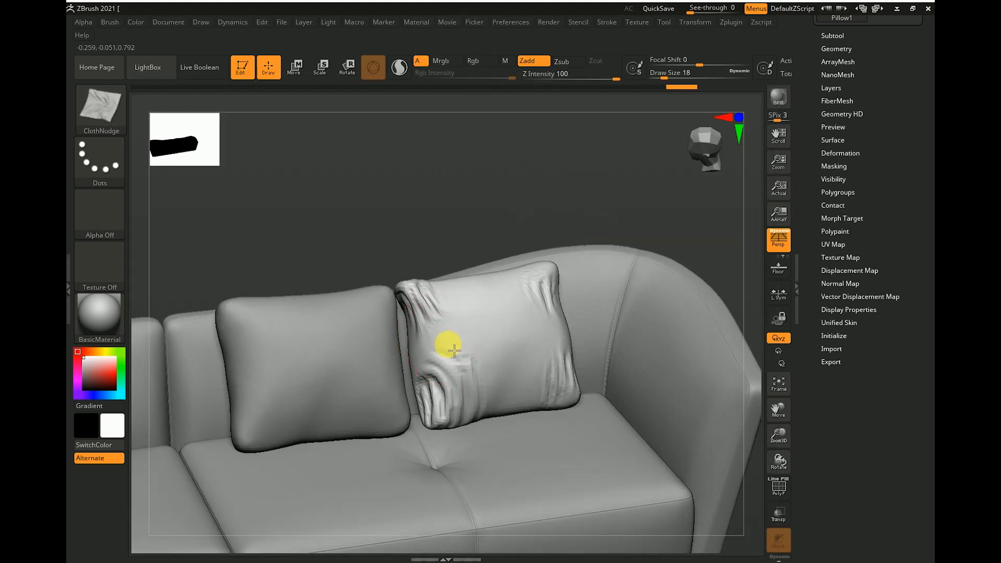
{"action": "mouse_move", "coordinate": [448, 346]}
{"action": "left_mouse_down"}
{"action": "mouse_move", "coordinate": [408, 323]}
{"action": "mouse_move", "coordinate": [412, 334]}
{"action": "left_mouse_up"}
{"action": "left_click_drag", "start_coordinate": [450, 231], "coordinate": [431, 232]}
{"action": "left_click_drag", "start_coordinate": [422, 360], "coordinate": [438, 353]}
Reduce the Draw Size to 10 for the lower-left folds, and spread wrinkles across the pillow's face with larger ClothNudge strokes
{"action": "key", "text": "bracketleft"}
{"action": "key", "text": "bracketleft"}
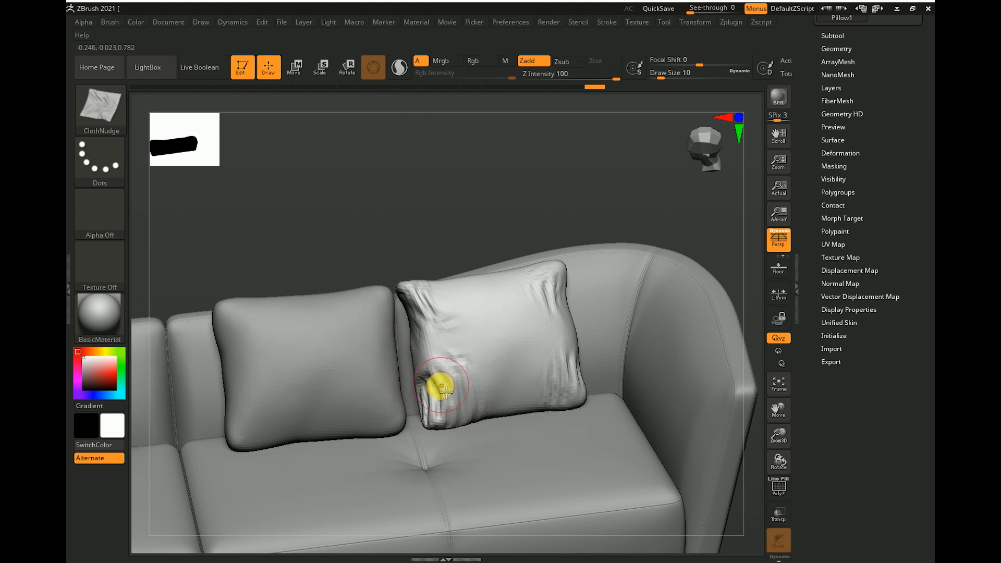
{"action": "mouse_move", "coordinate": [435, 394]}
{"action": "left_mouse_down"}
{"action": "mouse_move", "coordinate": [425, 395]}
{"action": "mouse_move", "coordinate": [512, 354]}
{"action": "left_mouse_up"}
{"action": "left_click_drag", "start_coordinate": [505, 207], "coordinate": [496, 337]}
{"action": "mouse_move", "coordinate": [459, 233]}
{"action": "left_mouse_down"}
{"action": "mouse_move", "coordinate": [474, 230]}
{"action": "mouse_move", "coordinate": [456, 245]}
{"action": "left_mouse_up"}
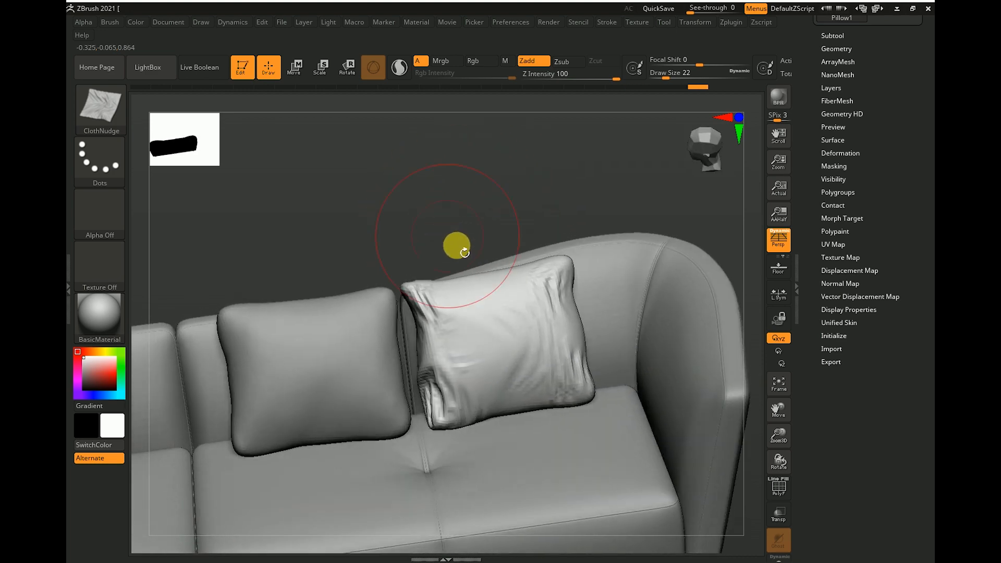
Open the pillow's Geometry settings and nudge deeper curved wrinkles into its right half with Draw Size up to 30
{"action": "left_click", "coordinate": [860, 48]}
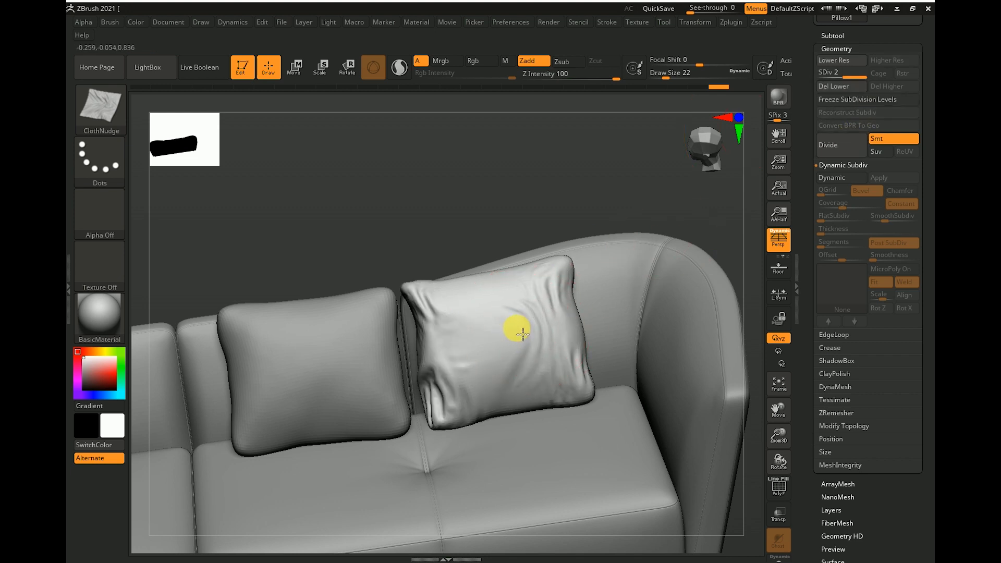
{"action": "mouse_move", "coordinate": [540, 197]}
{"action": "left_mouse_down"}
{"action": "mouse_move", "coordinate": [536, 335]}
{"action": "mouse_move", "coordinate": [574, 334]}
{"action": "left_mouse_up"}
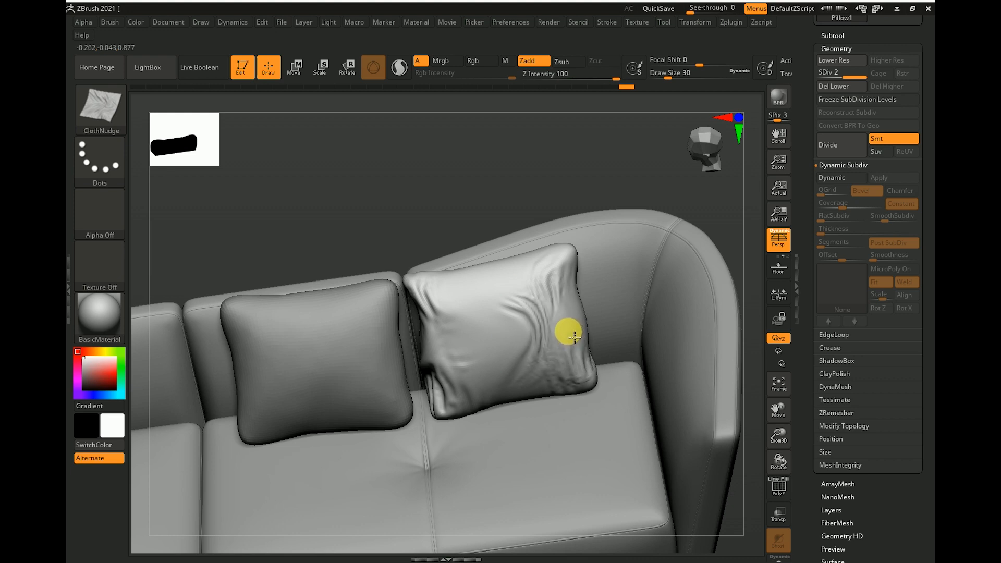
{"action": "mouse_move", "coordinate": [572, 158]}
{"action": "left_mouse_down"}
{"action": "mouse_move", "coordinate": [537, 117]}
{"action": "mouse_move", "coordinate": [580, 327]}
{"action": "mouse_move", "coordinate": [547, 125]}
{"action": "mouse_move", "coordinate": [537, 158]}
{"action": "left_mouse_up"}
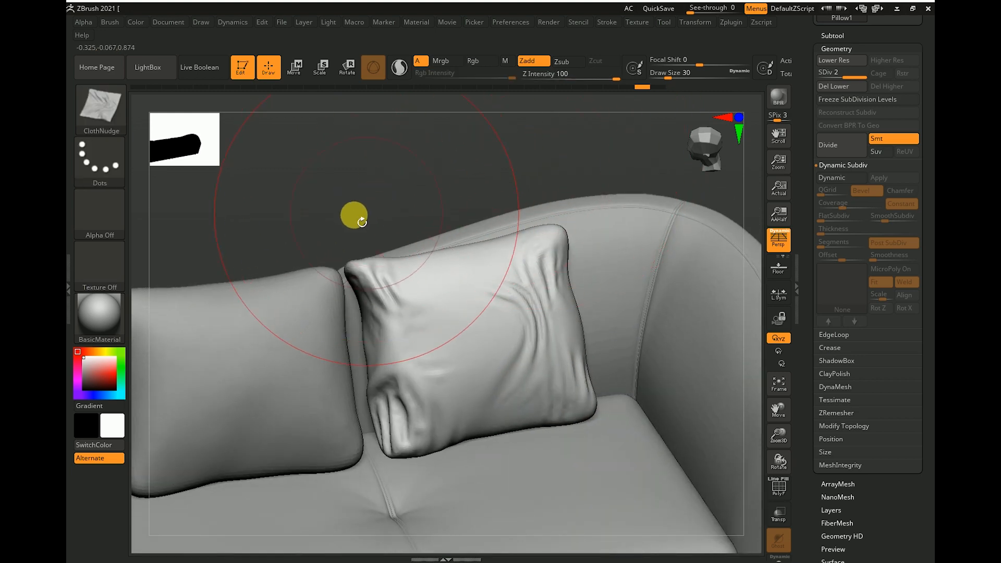
Switch to the ClothPull brush and pull the cloth down the pillow's left edge, reducing the Draw Size to 18
{"action": "left_click", "coordinate": [100, 109]}
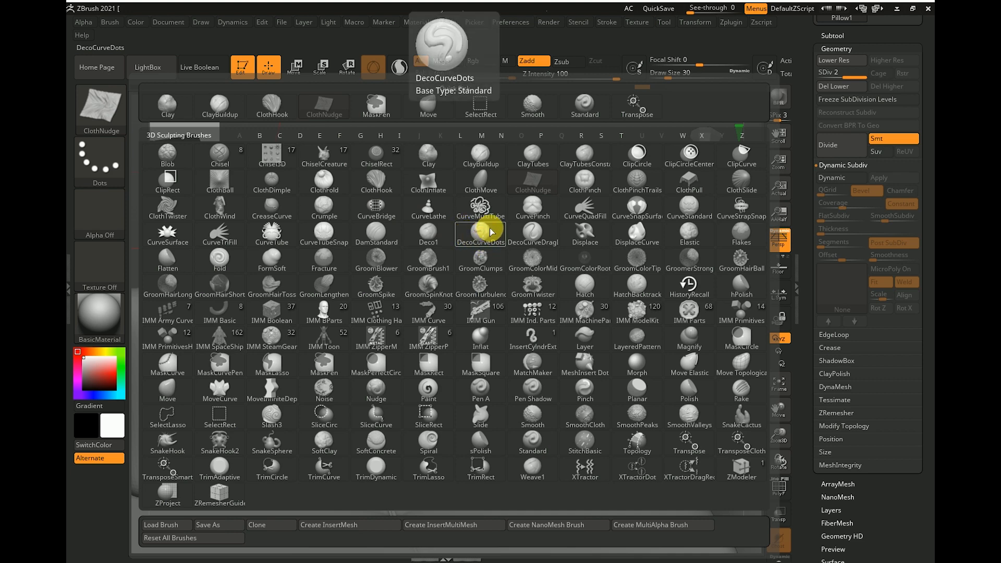
{"action": "key", "text": "c"}
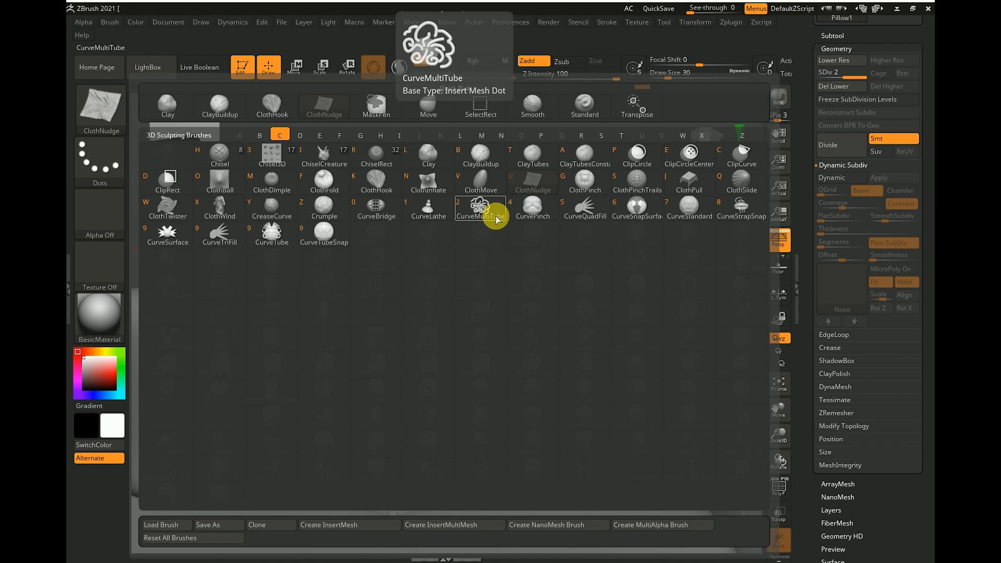
{"action": "left_click", "coordinate": [687, 186]}
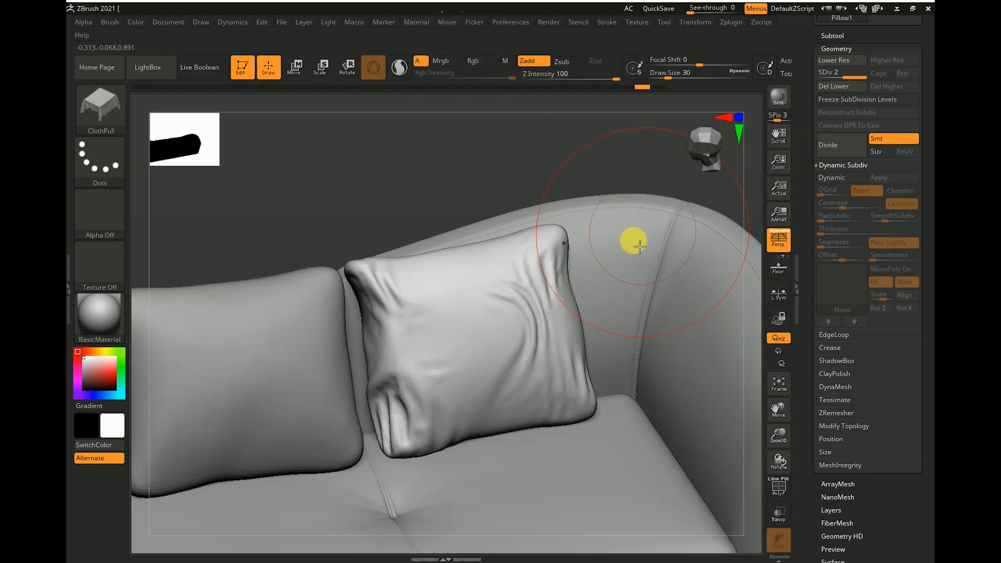
{"action": "mouse_move", "coordinate": [372, 314]}
{"action": "left_mouse_down"}
{"action": "mouse_move", "coordinate": [357, 323]}
{"action": "mouse_move", "coordinate": [397, 421]}
{"action": "mouse_move", "coordinate": [386, 408]}
{"action": "mouse_move", "coordinate": [382, 454]}
{"action": "mouse_move", "coordinate": [379, 416]}
{"action": "left_mouse_up"}
{"action": "key", "text": "["}
{"action": "key", "text": "["}
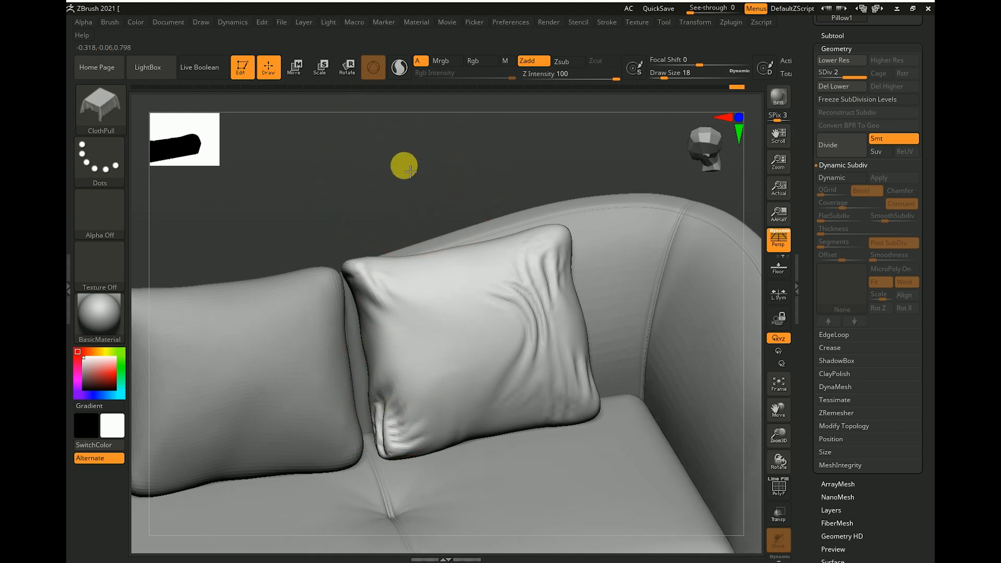
Pull fine wrinkles from the pillow's upper-left corner toward its centre with ClothPull at Draw Size 22 to 26
{"action": "scroll", "coordinate": [396, 162], "scroll_direction": "down", "scroll_amount": 3}
{"action": "left_click_drag", "start_coordinate": [391, 161], "coordinate": [380, 359]}
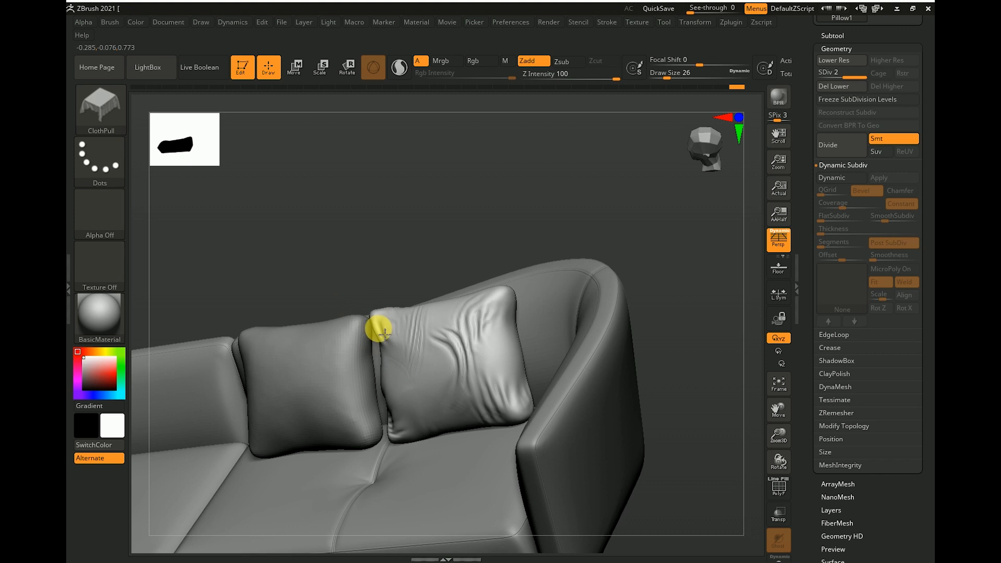
{"action": "left_click_drag", "start_coordinate": [382, 335], "coordinate": [447, 352]}
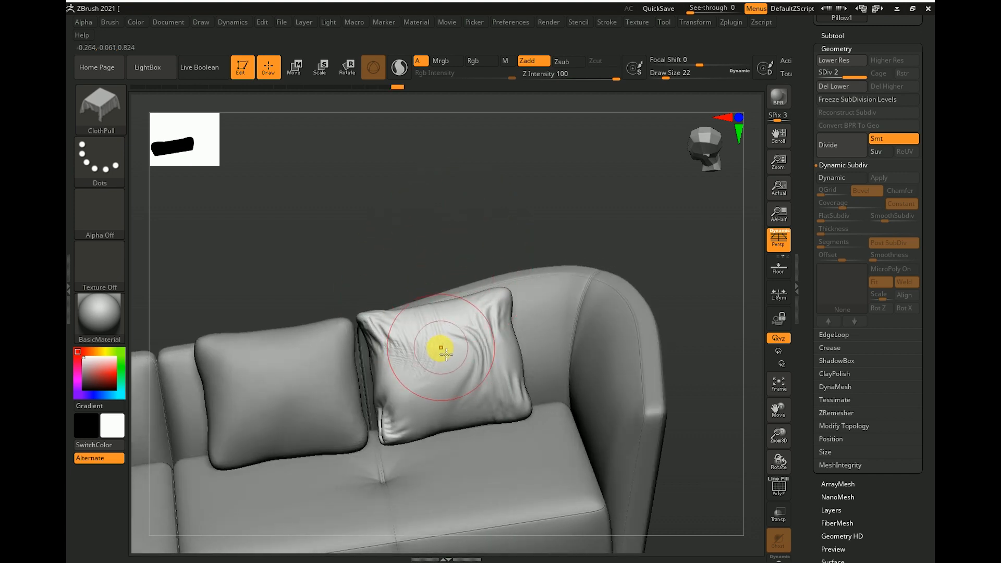
Pull folds into the pillow's right half and along its bottom edge with ClothPull at Draw Size 14 to 30
{"action": "left_click_drag", "start_coordinate": [465, 214], "coordinate": [456, 335]}
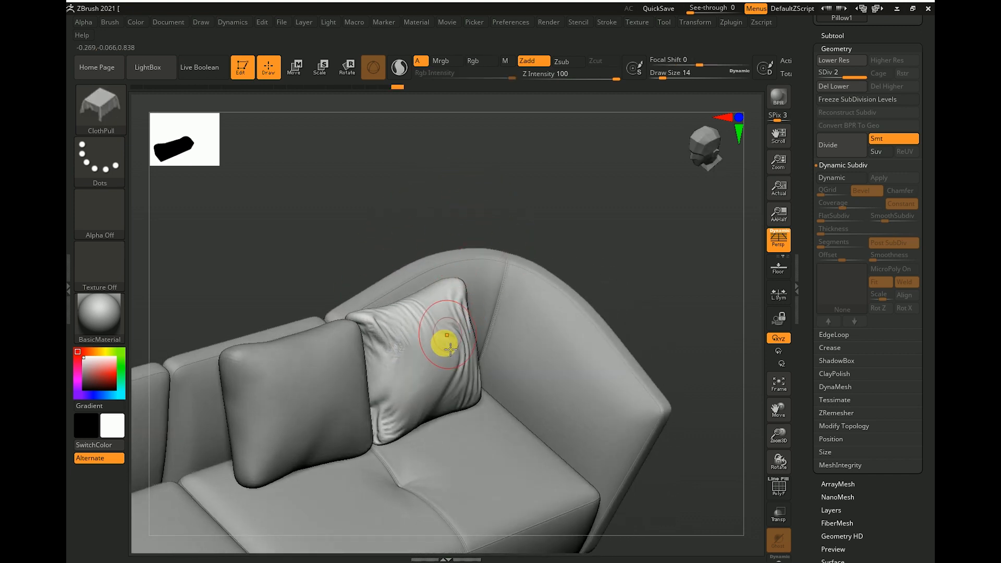
{"action": "mouse_move", "coordinate": [601, 177]}
{"action": "left_mouse_down"}
{"action": "mouse_move", "coordinate": [590, 185]}
{"action": "mouse_move", "coordinate": [530, 170]}
{"action": "mouse_move", "coordinate": [556, 196]}
{"action": "mouse_move", "coordinate": [541, 151]}
{"action": "mouse_move", "coordinate": [496, 170]}
{"action": "mouse_move", "coordinate": [462, 168]}
{"action": "mouse_move", "coordinate": [458, 194]}
{"action": "left_mouse_up"}
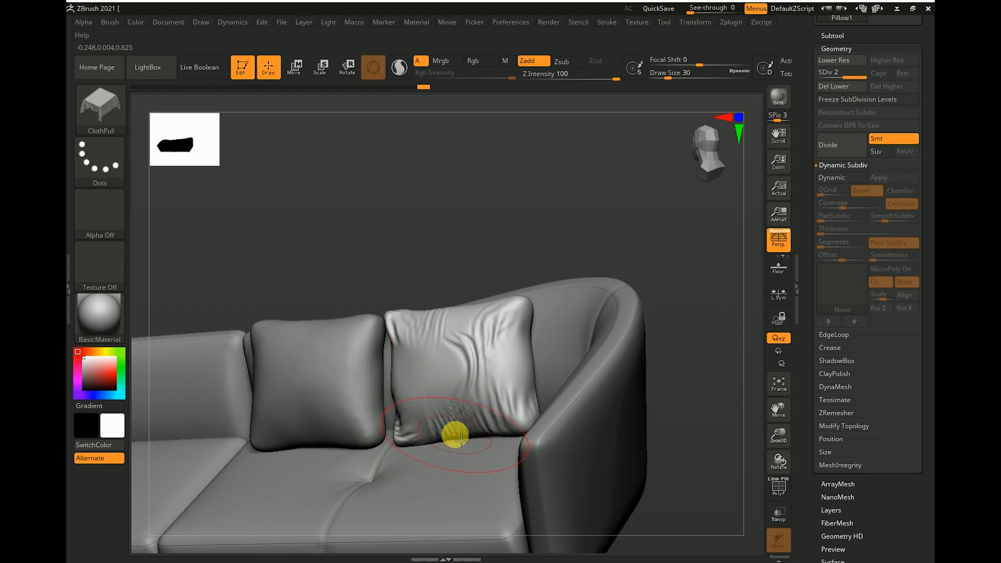
{"action": "left_click_drag", "start_coordinate": [497, 214], "coordinate": [469, 322]}
{"action": "left_click_drag", "start_coordinate": [527, 209], "coordinate": [551, 184]}
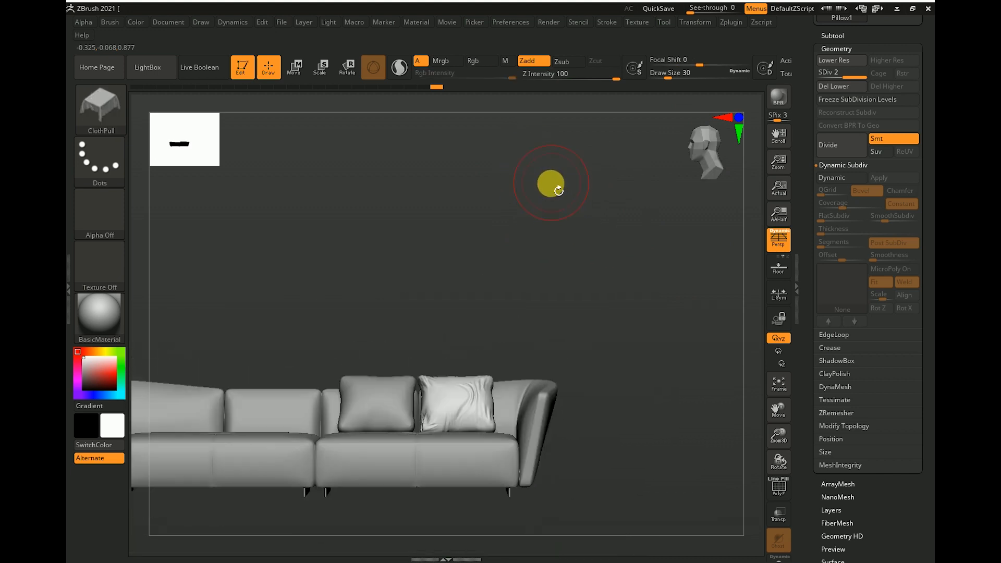
Try pulling dense wrinkles across the pillow's middle with ClothPull at Draw Size 26, and undo them
{"action": "left_click_drag", "start_coordinate": [622, 272], "coordinate": [484, 386], "text": "alt"}
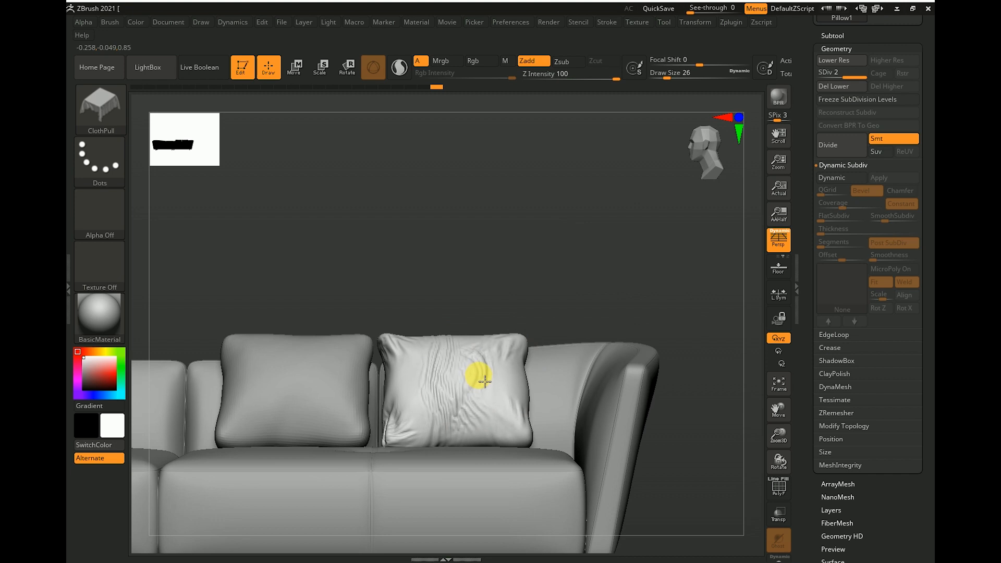
{"action": "left_click_drag", "start_coordinate": [582, 282], "coordinate": [572, 301]}
{"action": "left_click_drag", "start_coordinate": [571, 301], "coordinate": [580, 263]}
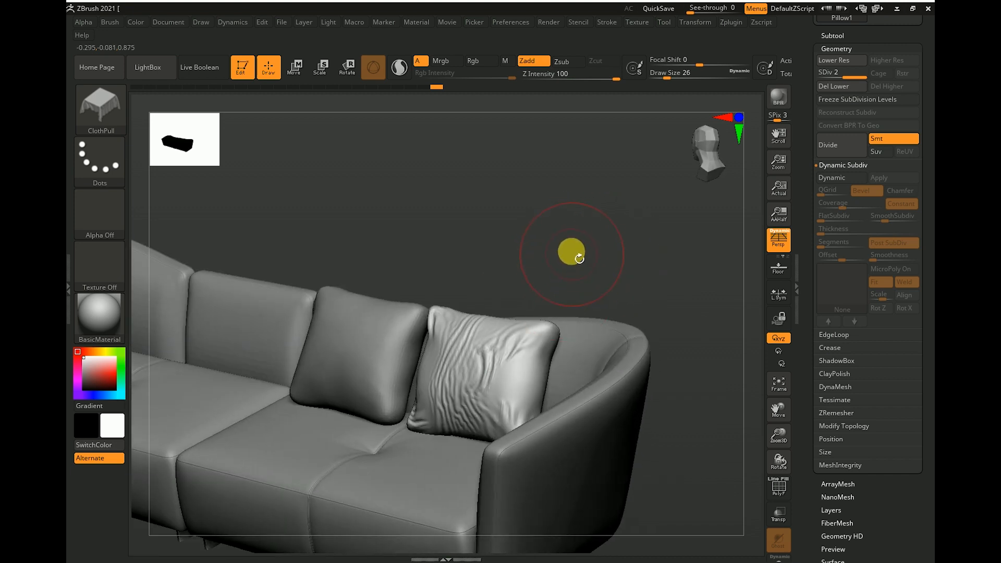
{"action": "key", "text": "ctrl+z"}
Lower the pillow to subdivision level 1 and pull the cloth on its face with ClothPull at Draw Size 18
{"action": "left_click_drag", "start_coordinate": [586, 228], "coordinate": [652, 232]}
{"action": "left_click_drag", "start_coordinate": [851, 77], "coordinate": [822, 76]}
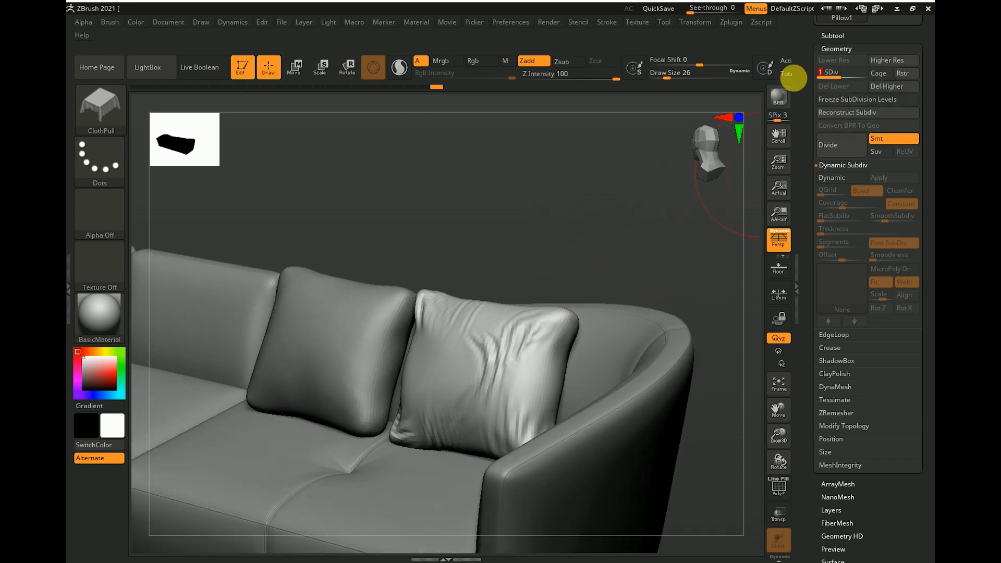
{"action": "key", "text": "bracketleft"}
{"action": "key", "text": "bracketleft"}
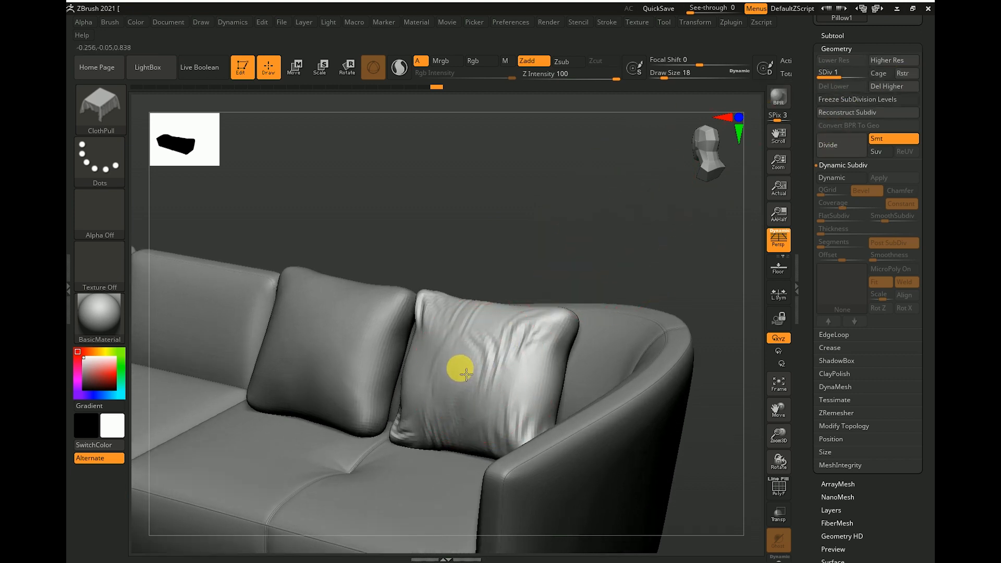
{"action": "mouse_move", "coordinate": [541, 263]}
{"action": "left_mouse_down"}
{"action": "mouse_move", "coordinate": [491, 314]}
{"action": "mouse_move", "coordinate": [619, 272]}
{"action": "mouse_move", "coordinate": [544, 324]}
{"action": "left_mouse_up"}
{"action": "key", "text": "bracketright"}
{"action": "key", "text": "bracketright"}
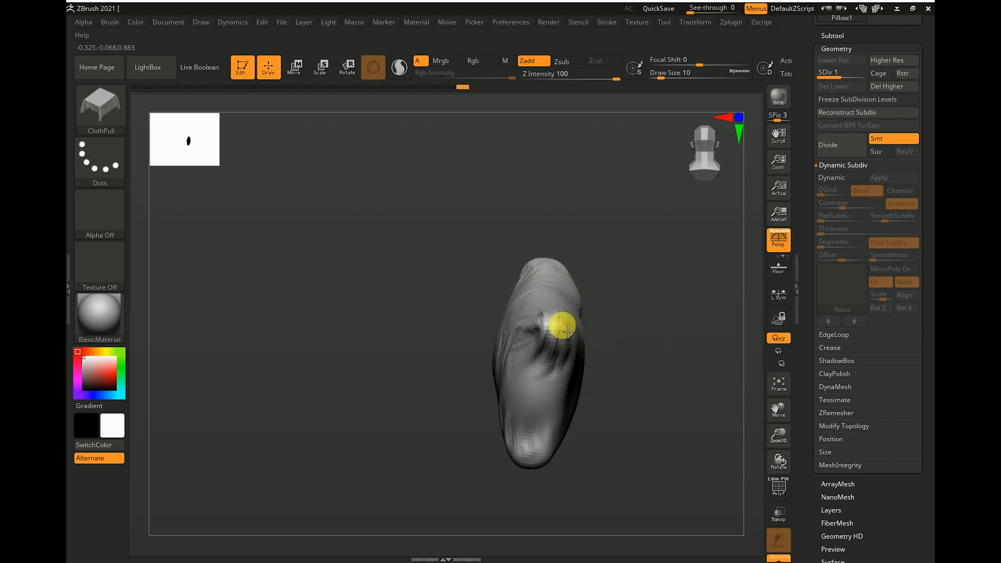
Pull folds into the isolated pillow's right side at Draw Size 10, and return it to subdivision level 2
{"action": "mouse_move", "coordinate": [586, 323]}
{"action": "left_mouse_down"}
{"action": "mouse_move", "coordinate": [635, 290]}
{"action": "mouse_move", "coordinate": [663, 286]}
{"action": "mouse_move", "coordinate": [596, 349]}
{"action": "mouse_move", "coordinate": [546, 351]}
{"action": "mouse_move", "coordinate": [601, 264]}
{"action": "mouse_move", "coordinate": [590, 344]}
{"action": "mouse_move", "coordinate": [584, 310]}
{"action": "mouse_move", "coordinate": [571, 358]}
{"action": "left_mouse_up"}
{"action": "left_click_drag", "start_coordinate": [594, 261], "coordinate": [657, 235], "text": "alt"}
{"action": "left_click", "coordinate": [863, 74]}
Pull long folds from the pillow's upper-left corner down its left side with ClothPull at Draw Size 14 to 18
{"action": "left_click_drag", "start_coordinate": [589, 286], "coordinate": [563, 281]}
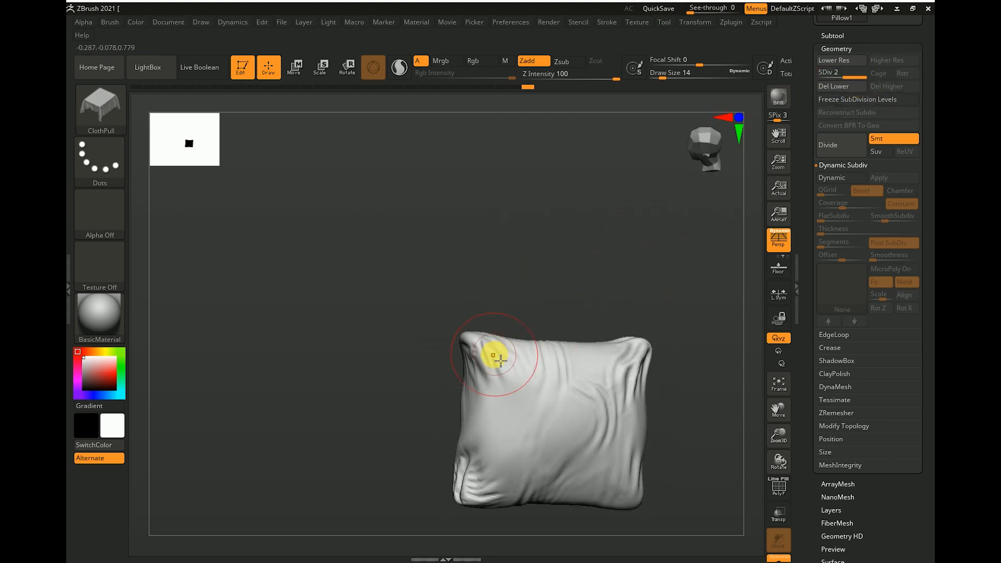
{"action": "left_click_drag", "start_coordinate": [492, 352], "coordinate": [483, 352]}
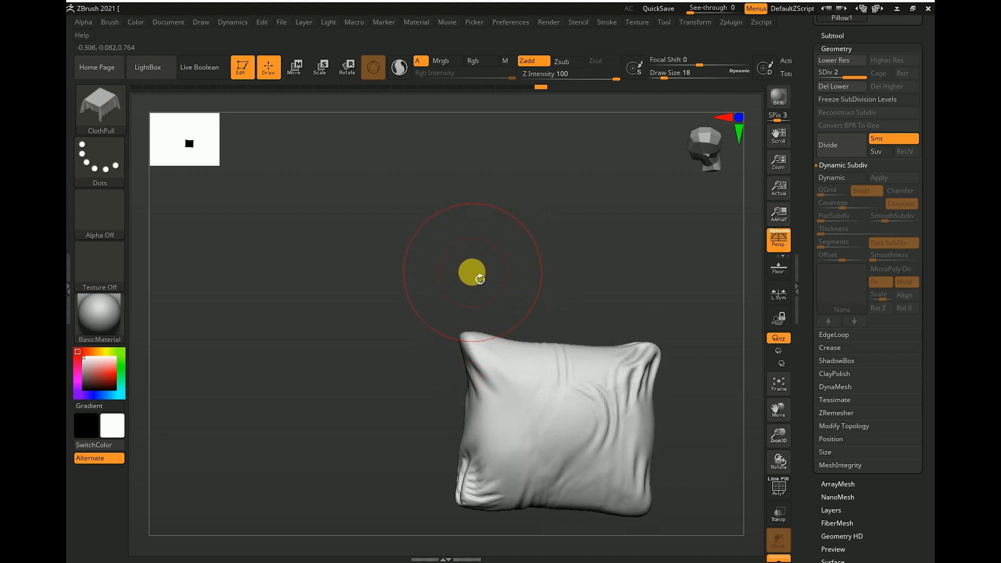
{"action": "left_click_drag", "start_coordinate": [471, 271], "coordinate": [477, 356]}
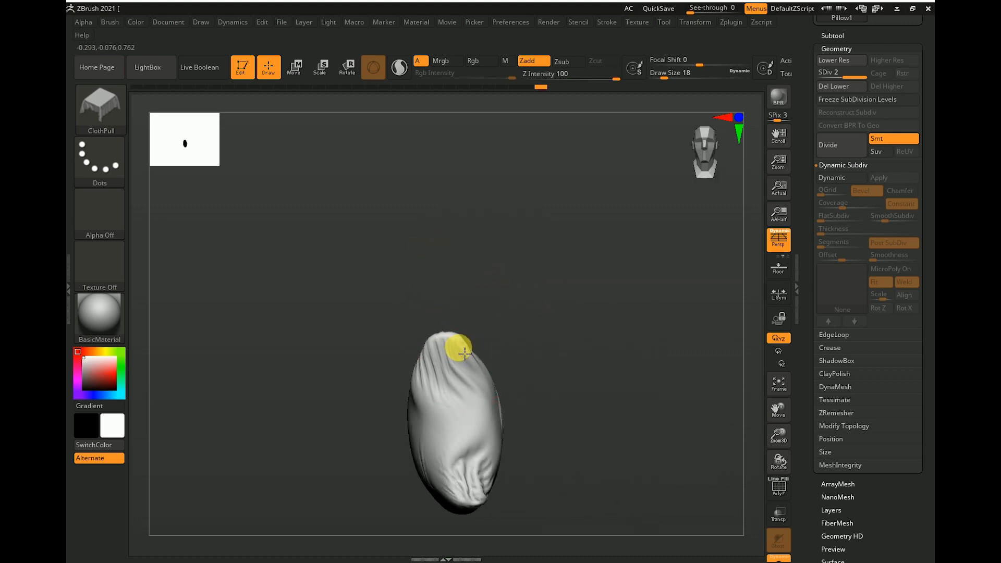
{"action": "left_click_drag", "start_coordinate": [425, 377], "coordinate": [432, 376]}
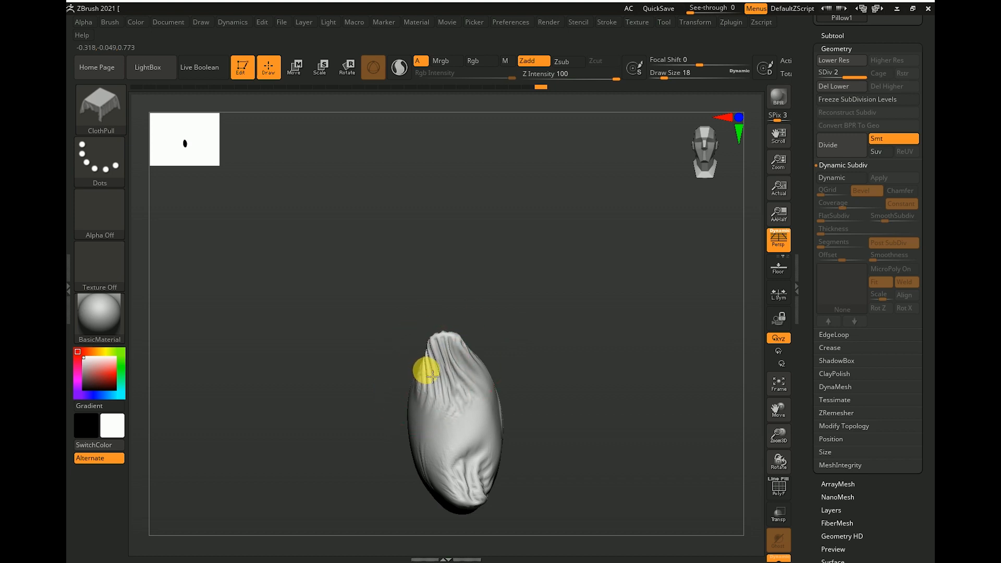
Smooth the wrinkles on the pillow's left edge and on the back of its upper corner at Draw Size 18
{"action": "left_click_drag", "start_coordinate": [569, 300], "coordinate": [529, 306]}
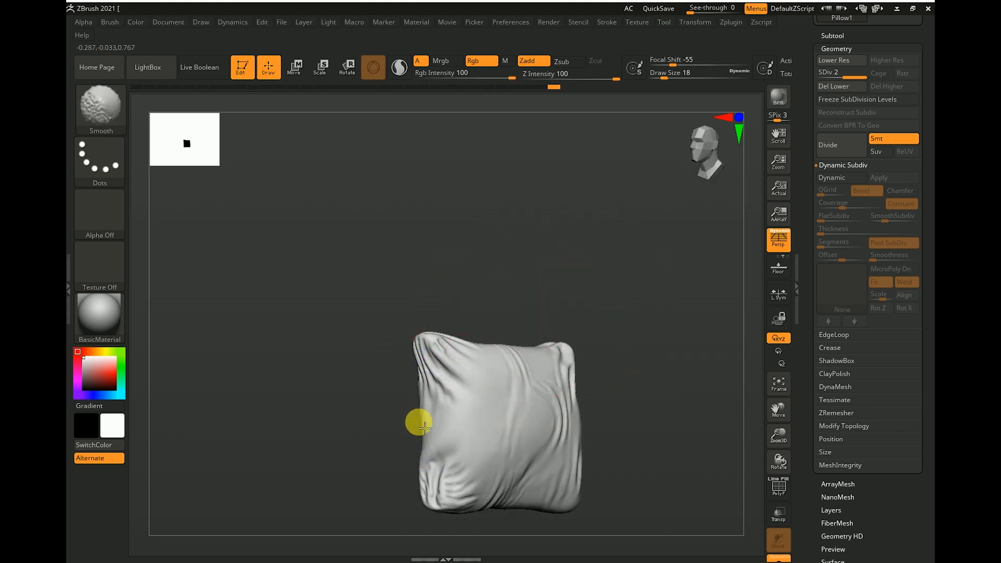
{"action": "mouse_move", "coordinate": [458, 277]}
{"action": "left_mouse_down"}
{"action": "mouse_move", "coordinate": [417, 295]}
{"action": "mouse_move", "coordinate": [449, 288]}
{"action": "mouse_move", "coordinate": [431, 306]}
{"action": "mouse_move", "coordinate": [391, 306]}
{"action": "mouse_move", "coordinate": [384, 393]}
{"action": "left_mouse_up"}
{"action": "key", "text": "shift"}
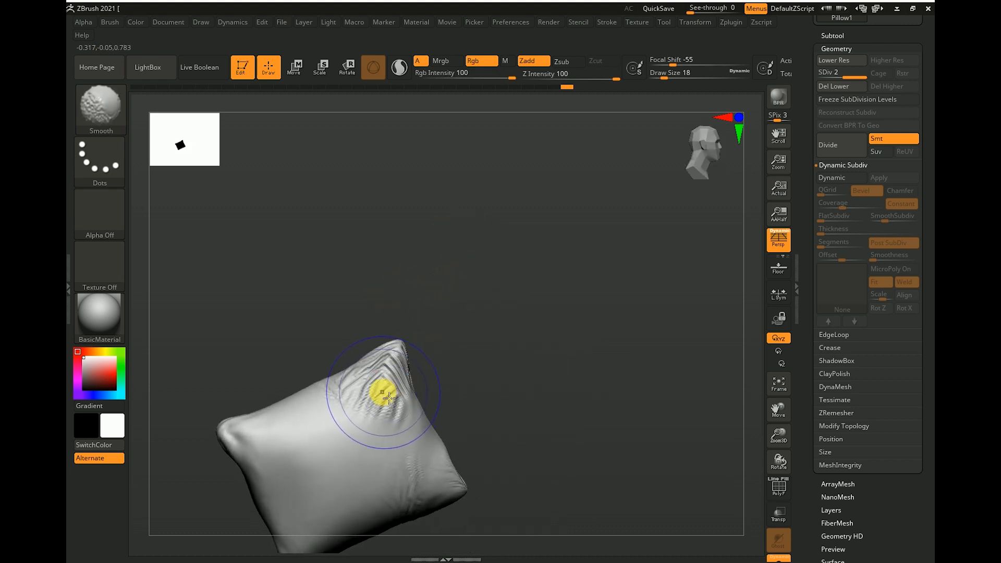
Pull wrinkles down from the pillow's top edge with ClothPull at Draw Size 22, and soften them with Smooth
{"action": "mouse_move", "coordinate": [425, 335]}
{"action": "left_mouse_down"}
{"action": "mouse_move", "coordinate": [465, 290]}
{"action": "mouse_move", "coordinate": [550, 252]}
{"action": "mouse_move", "coordinate": [511, 329]}
{"action": "left_mouse_up"}
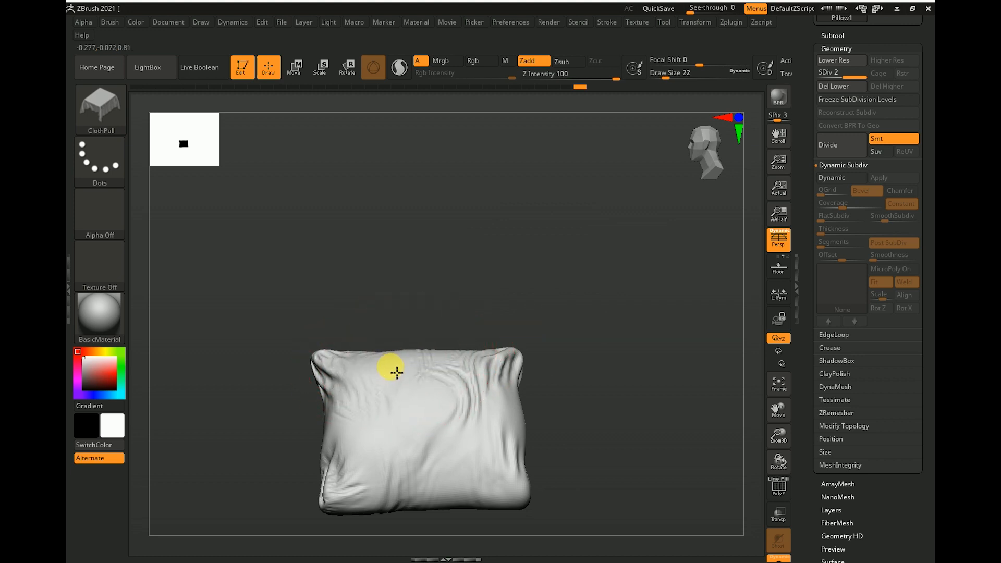
{"action": "left_click_drag", "start_coordinate": [508, 313], "coordinate": [592, 351]}
{"action": "key", "text": "shift"}
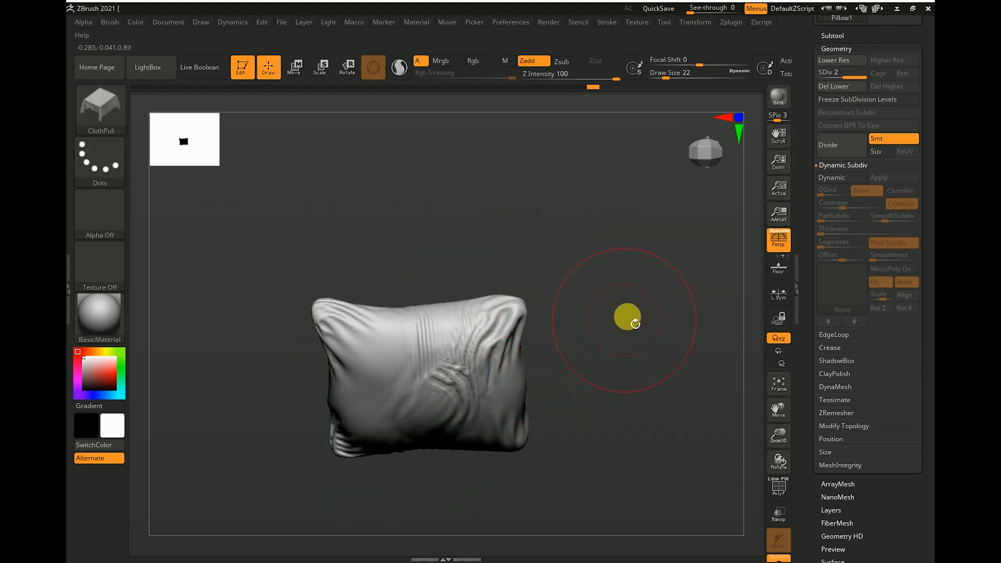
{"action": "mouse_move", "coordinate": [464, 313]}
{"action": "left_mouse_down", "text": "shift"}
{"action": "mouse_move", "coordinate": [442, 375]}
{"action": "mouse_move", "coordinate": [575, 313]}
{"action": "mouse_move", "coordinate": [621, 223]}
{"action": "mouse_move", "coordinate": [673, 226]}
{"action": "mouse_move", "coordinate": [694, 252]}
{"action": "mouse_move", "coordinate": [682, 257]}
{"action": "left_mouse_up", "text": "shift"}
Try a 35 mm focal length for the camera on the pillow, and restore it to 50 mm
{"action": "left_click", "coordinate": [196, 23]}
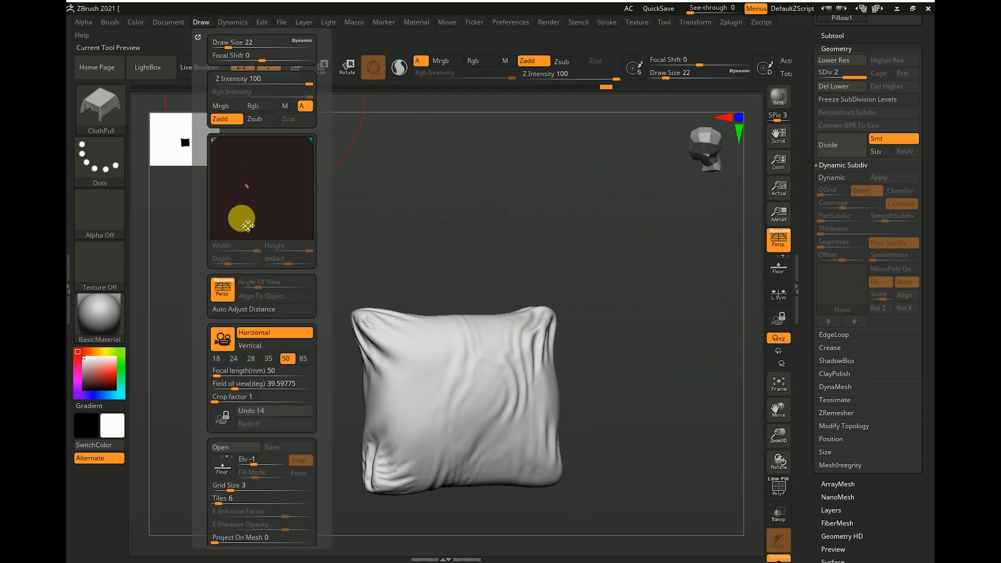
{"action": "left_click", "coordinate": [275, 361]}
{"action": "mouse_move", "coordinate": [631, 243]}
{"action": "left_mouse_down", "text": "alt"}
{"action": "mouse_move", "coordinate": [618, 186]}
{"action": "mouse_move", "coordinate": [602, 167]}
{"action": "left_mouse_up", "text": "alt"}
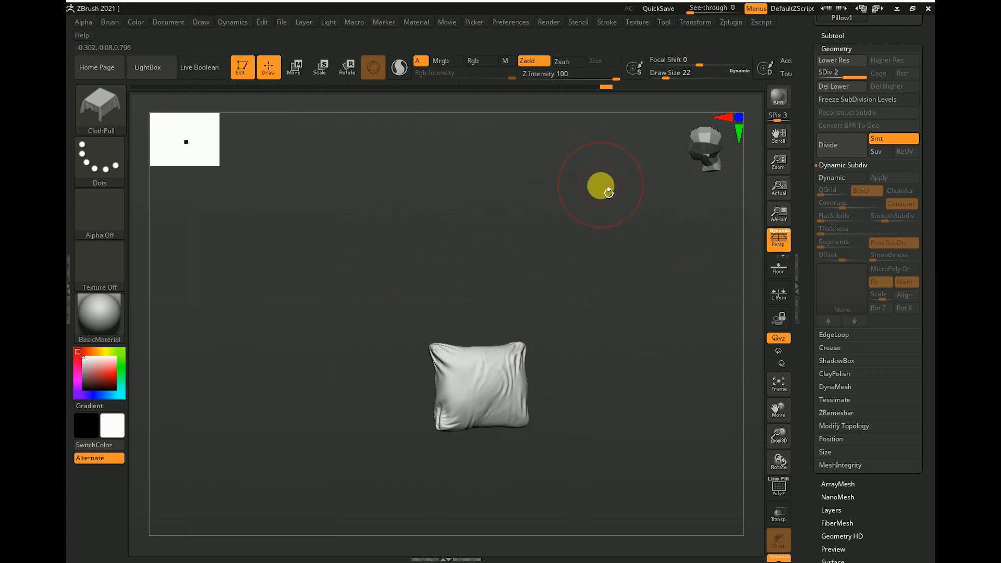
{"action": "left_click_drag", "start_coordinate": [748, 222], "coordinate": [756, 216], "text": "alt"}
{"action": "mouse_move", "coordinate": [489, 262]}
{"action": "left_mouse_down", "text": "alt"}
{"action": "mouse_move", "coordinate": [510, 417]}
{"action": "mouse_move", "coordinate": [522, 290]}
{"action": "left_mouse_up", "text": "alt"}
{"action": "left_click_drag", "start_coordinate": [471, 201], "coordinate": [475, 222], "text": "alt"}
{"action": "left_click", "coordinate": [200, 24]}
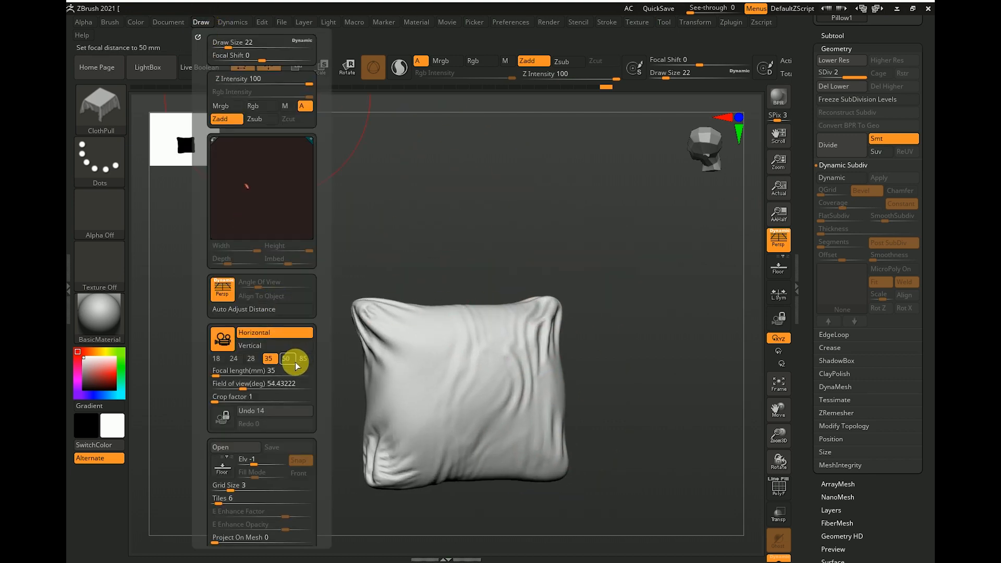
{"action": "left_click", "coordinate": [286, 358]}
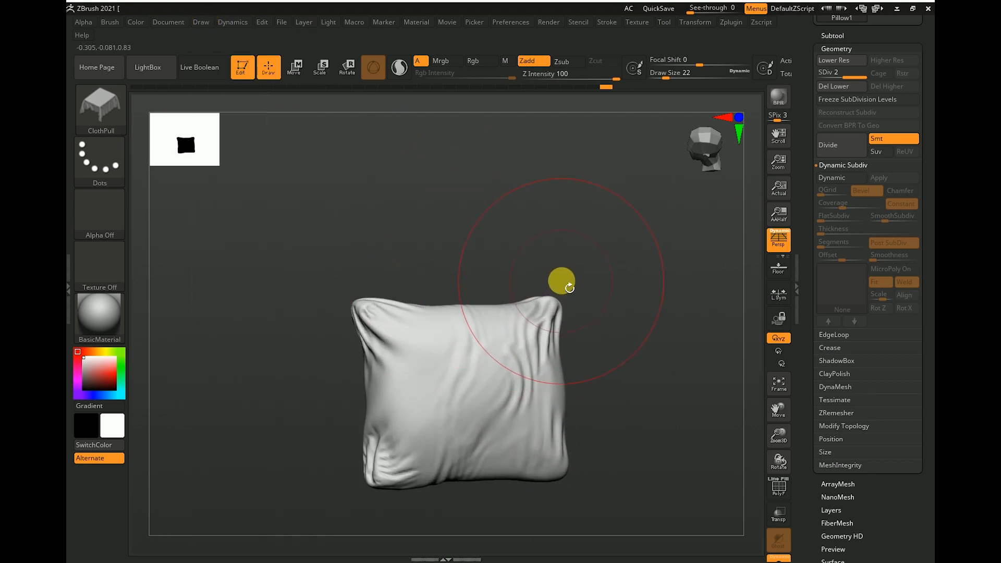
Lower the pillow to subdivision level 1 and pull long vertical folds along its right side at Draw Size 22
{"action": "mouse_move", "coordinate": [562, 279]}
{"action": "left_mouse_down", "text": "alt"}
{"action": "mouse_move", "coordinate": [561, 269]}
{"action": "mouse_move", "coordinate": [501, 271]}
{"action": "left_mouse_up", "text": "alt"}
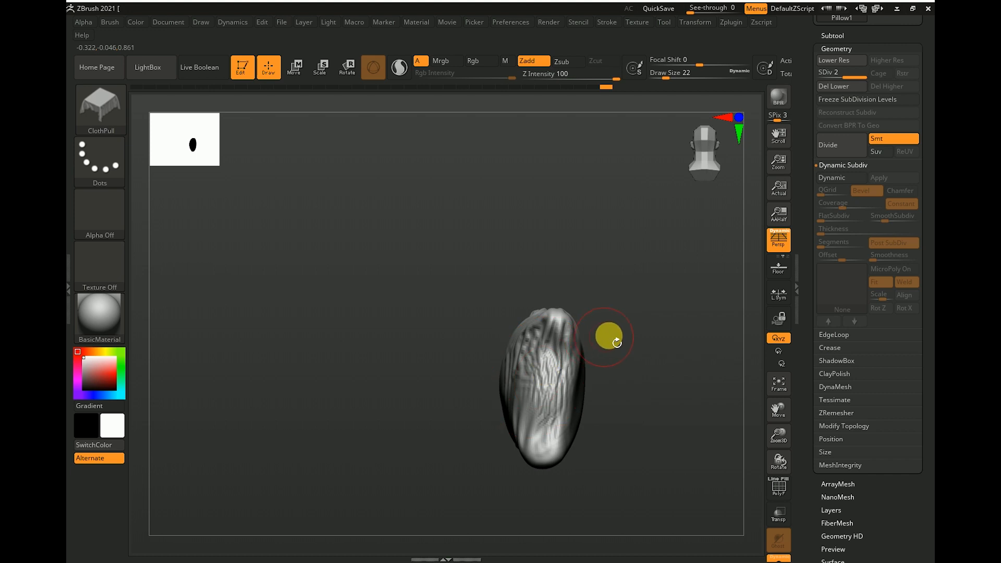
{"action": "left_click_drag", "start_coordinate": [865, 70], "coordinate": [752, 95]}
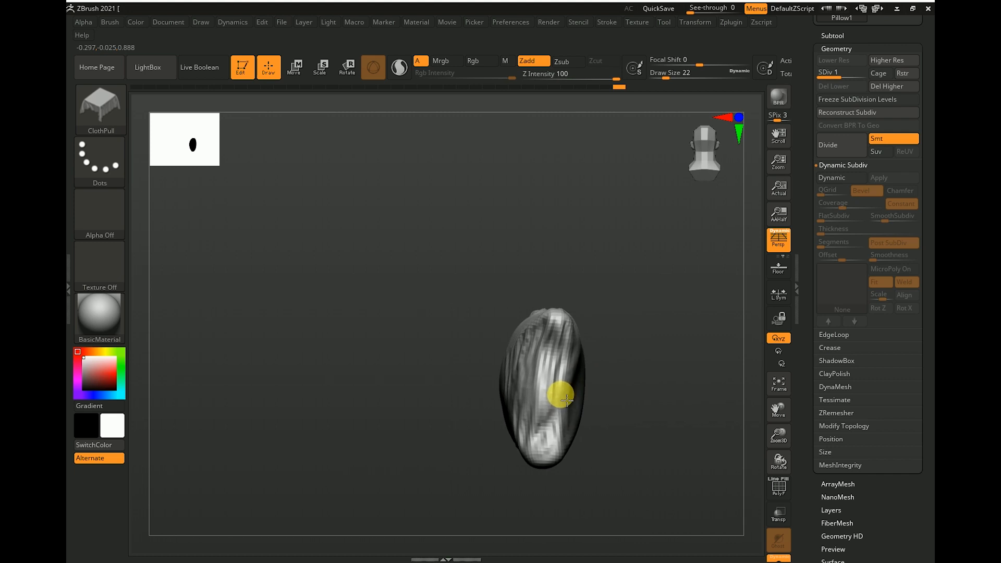
{"action": "left_click_drag", "start_coordinate": [642, 333], "coordinate": [678, 332]}
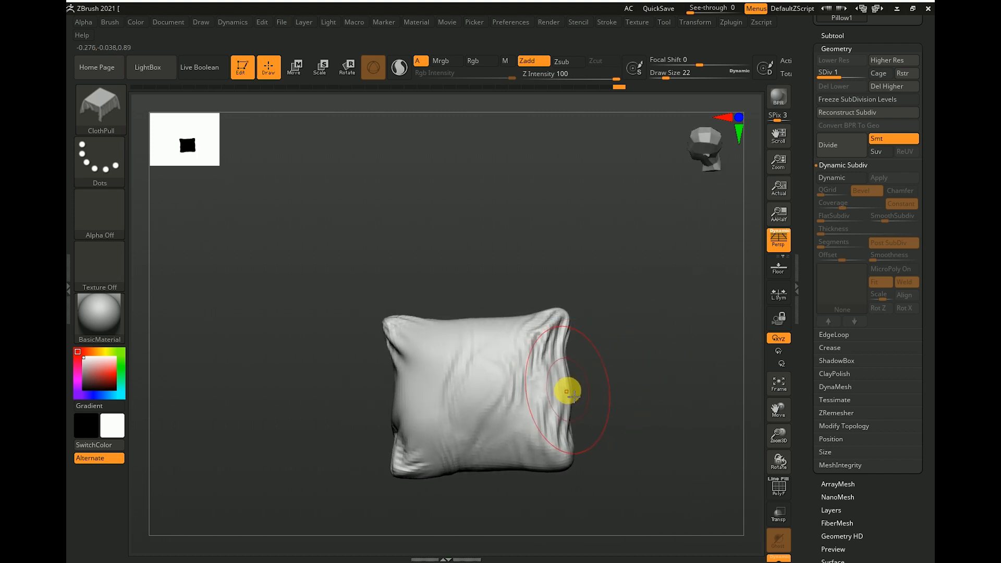
{"action": "mouse_move", "coordinate": [572, 400]}
{"action": "left_mouse_down"}
{"action": "mouse_move", "coordinate": [558, 400]}
{"action": "mouse_move", "coordinate": [594, 380]}
{"action": "mouse_move", "coordinate": [538, 380]}
{"action": "mouse_move", "coordinate": [576, 387]}
{"action": "mouse_move", "coordinate": [628, 373]}
{"action": "left_mouse_up"}
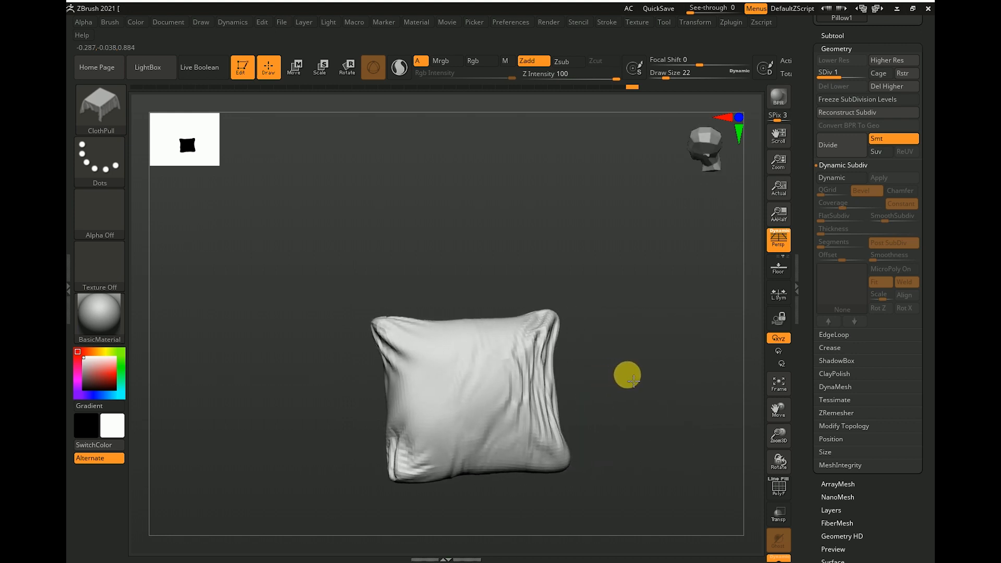
Smooth the vertical folds along the pillow's right side at Draw Size 22
{"action": "key", "text": "shift"}
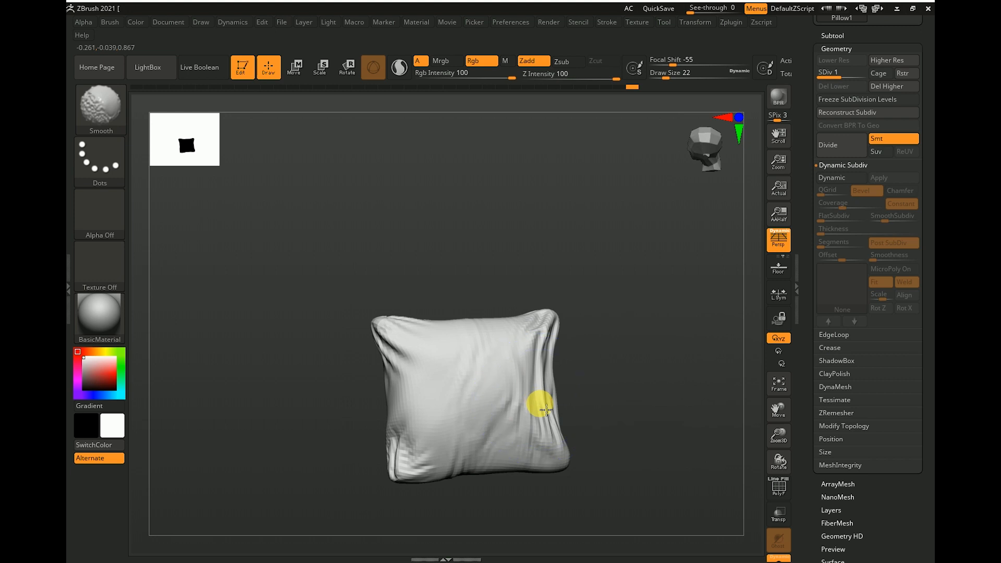
{"action": "left_click_drag", "start_coordinate": [546, 410], "coordinate": [566, 423], "text": "shift"}
{"action": "left_click_drag", "start_coordinate": [638, 407], "coordinate": [625, 407]}
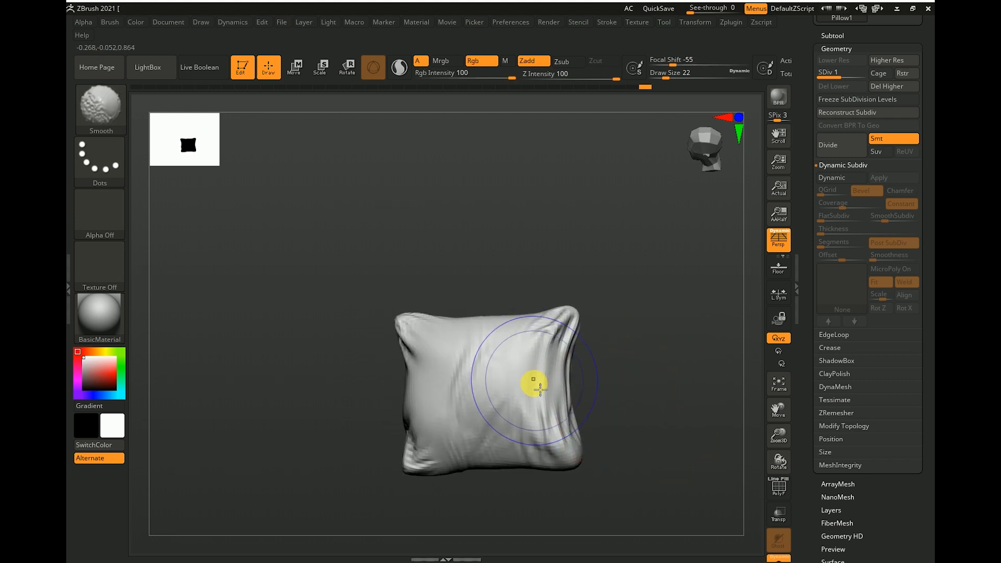
Pull the pillow's lower-right corner outward and add folds along its bottom edge with ClothPull at Draw Size 14 to 26
{"action": "mouse_move", "coordinate": [672, 337]}
{"action": "left_mouse_down"}
{"action": "mouse_move", "coordinate": [610, 346]}
{"action": "mouse_move", "coordinate": [636, 347]}
{"action": "mouse_move", "coordinate": [563, 408]}
{"action": "mouse_move", "coordinate": [567, 454]}
{"action": "mouse_move", "coordinate": [530, 471]}
{"action": "left_mouse_up"}
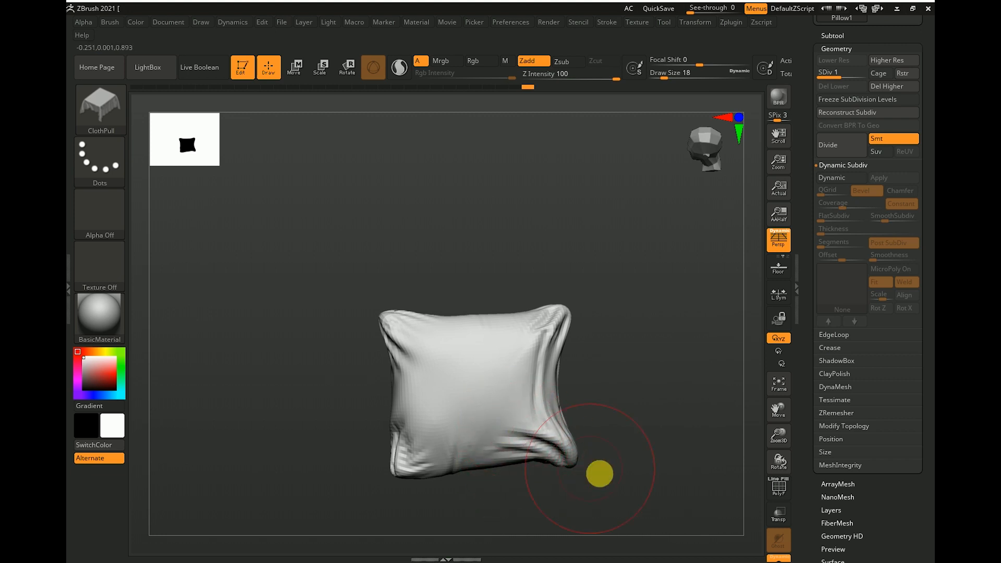
{"action": "left_click_drag", "start_coordinate": [463, 472], "coordinate": [398, 462]}
{"action": "left_click_drag", "start_coordinate": [452, 518], "coordinate": [470, 479], "text": "alt"}
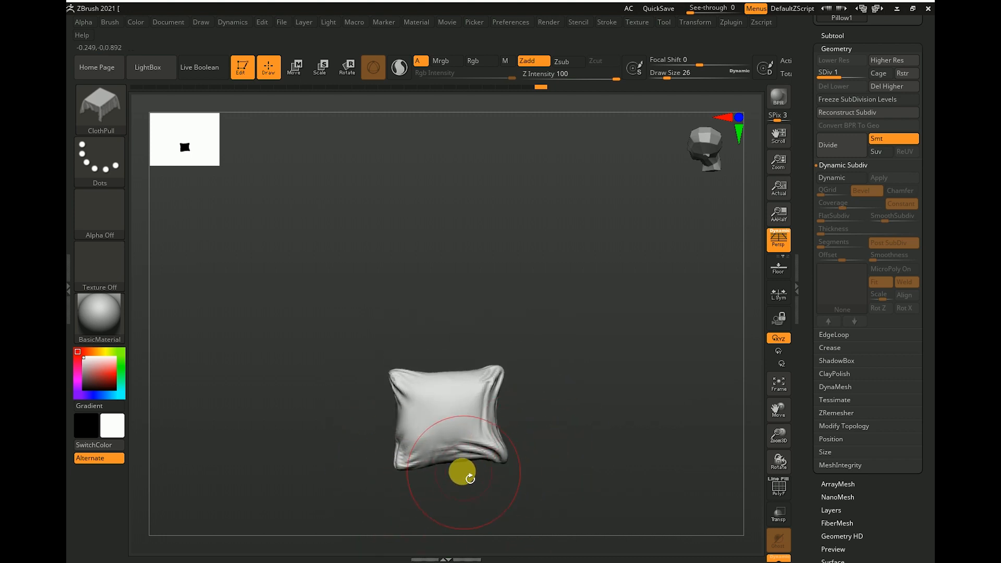
{"action": "left_click", "coordinate": [566, 403]}
{"action": "left_click_drag", "start_coordinate": [615, 291], "coordinate": [588, 313]}
{"action": "left_click", "coordinate": [542, 330]}
{"action": "left_click_drag", "start_coordinate": [538, 443], "coordinate": [535, 494]}
{"action": "left_click_drag", "start_coordinate": [633, 394], "coordinate": [628, 407]}
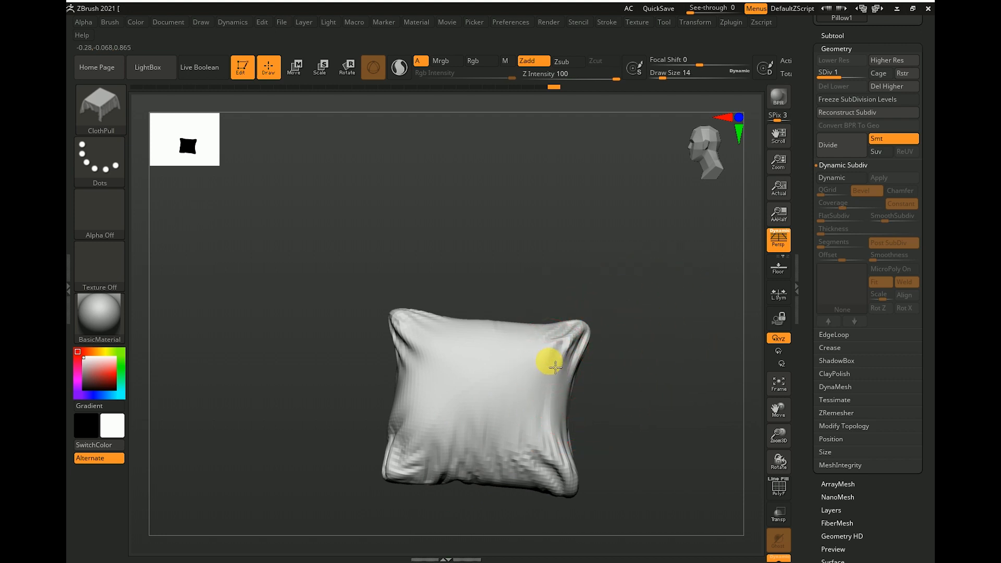
Pull and smooth folds below the pillow's upper-right corner at Draw Size 14, and return to subdivision level 2
{"action": "left_click_drag", "start_coordinate": [612, 270], "coordinate": [557, 380]}
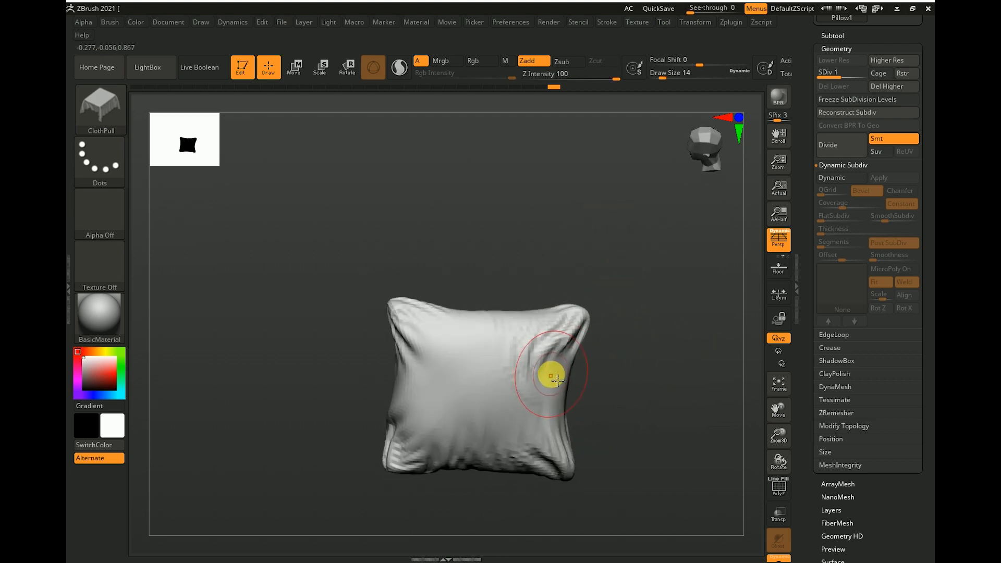
{"action": "left_click_drag", "start_coordinate": [547, 337], "coordinate": [519, 399], "text": "shift"}
{"action": "left_click", "coordinate": [858, 76]}
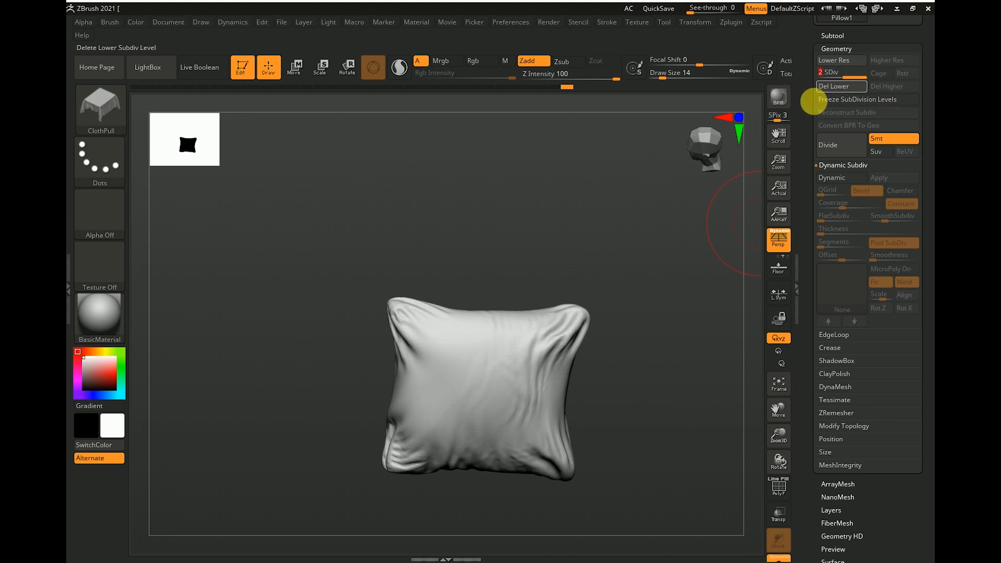
{"action": "mouse_move", "coordinate": [612, 259]}
{"action": "left_mouse_down"}
{"action": "mouse_move", "coordinate": [592, 235]}
{"action": "mouse_move", "coordinate": [541, 228]}
{"action": "mouse_move", "coordinate": [645, 237]}
{"action": "mouse_move", "coordinate": [449, 252]}
{"action": "left_mouse_up"}
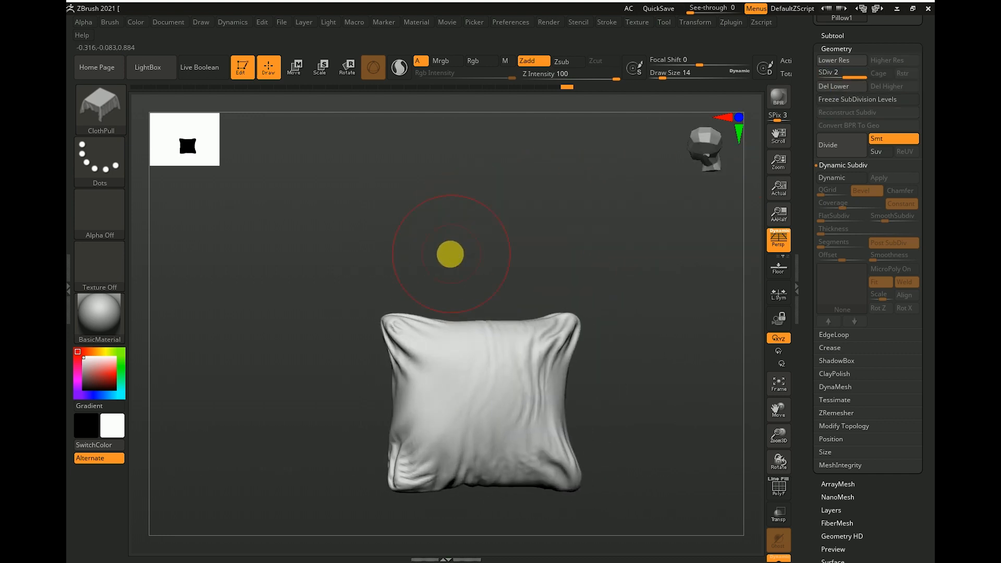
Switch to the Move brush and reshape the pillow's right side and edge profile at Draw Size 22
{"action": "left_click", "coordinate": [128, 119]}
{"action": "left_click", "coordinate": [477, 108]}
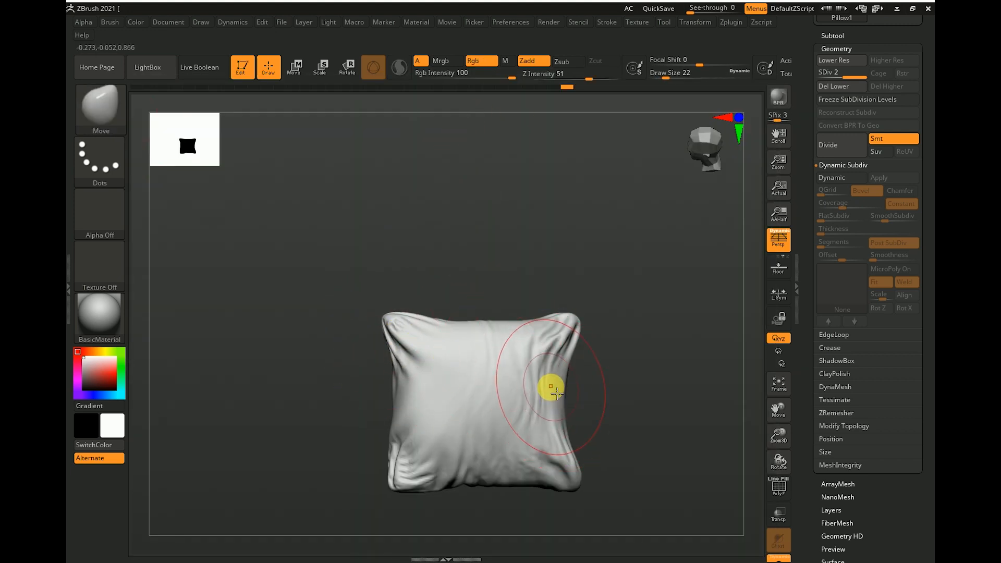
{"action": "right_click_drag", "start_coordinate": [562, 391], "coordinate": [580, 351]}
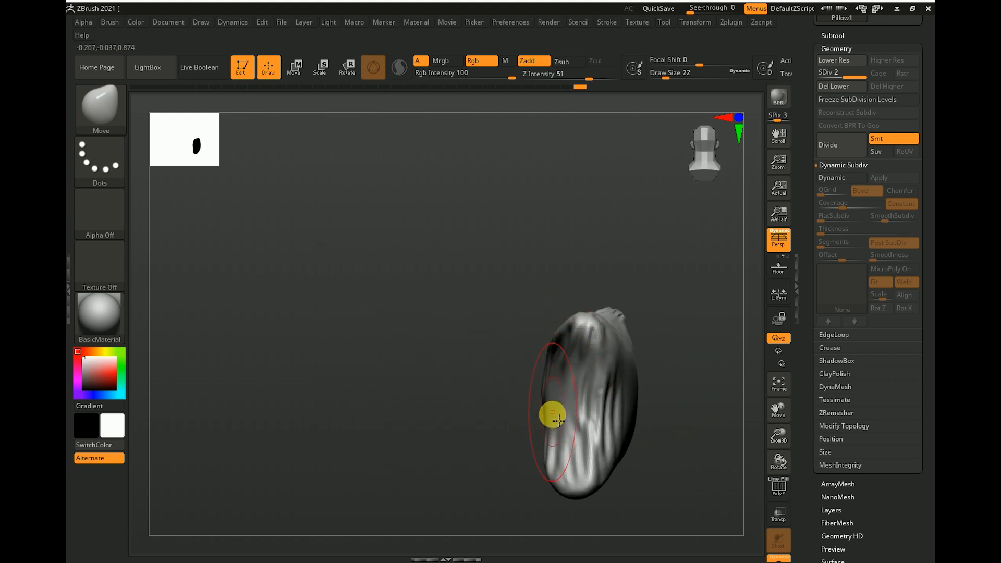
{"action": "right_click_drag", "start_coordinate": [518, 409], "coordinate": [550, 421]}
{"action": "left_click_drag", "start_coordinate": [533, 425], "coordinate": [525, 429]}
{"action": "right_click_drag", "start_coordinate": [646, 315], "coordinate": [625, 327]}
{"action": "left_click_drag", "start_coordinate": [619, 334], "coordinate": [605, 332]}
{"action": "right_click_drag", "start_coordinate": [567, 320], "coordinate": [599, 326]}
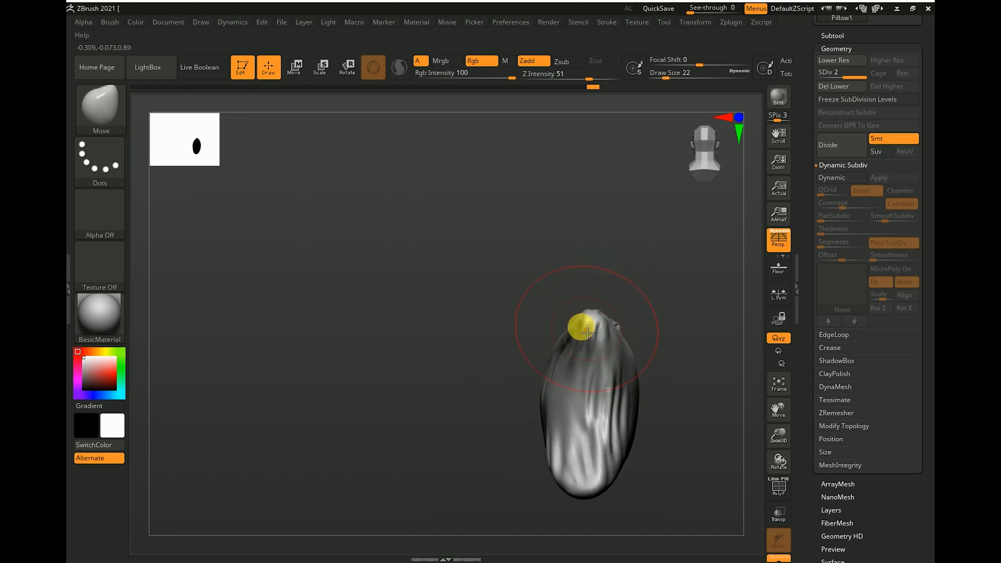
Adjust the pillow's upper-right corner at Draw Size 10, and shift its right side and lower-right corner using a Draw Size up to 26
{"action": "right_click_drag", "start_coordinate": [662, 286], "coordinate": [721, 283]}
{"action": "right_click_drag", "start_coordinate": [608, 335], "coordinate": [594, 335]}
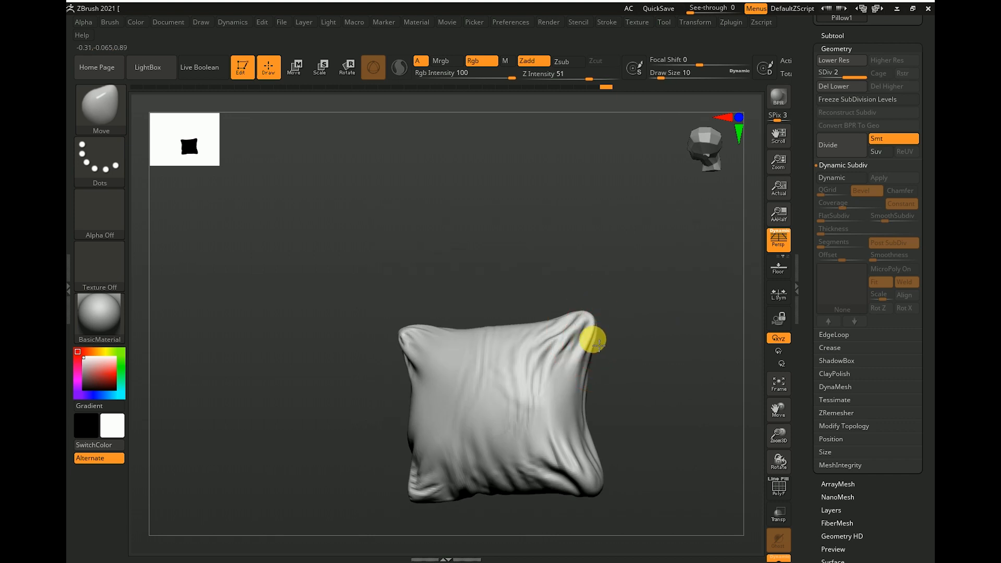
{"action": "left_click_drag", "start_coordinate": [591, 340], "coordinate": [587, 343]}
{"action": "mouse_move", "coordinate": [610, 371]}
{"action": "right_mouse_down", "text": "ctrl"}
{"action": "mouse_move", "coordinate": [664, 255]}
{"action": "mouse_move", "coordinate": [670, 269]}
{"action": "mouse_move", "coordinate": [650, 308]}
{"action": "mouse_move", "coordinate": [585, 362]}
{"action": "right_mouse_up", "text": "ctrl"}
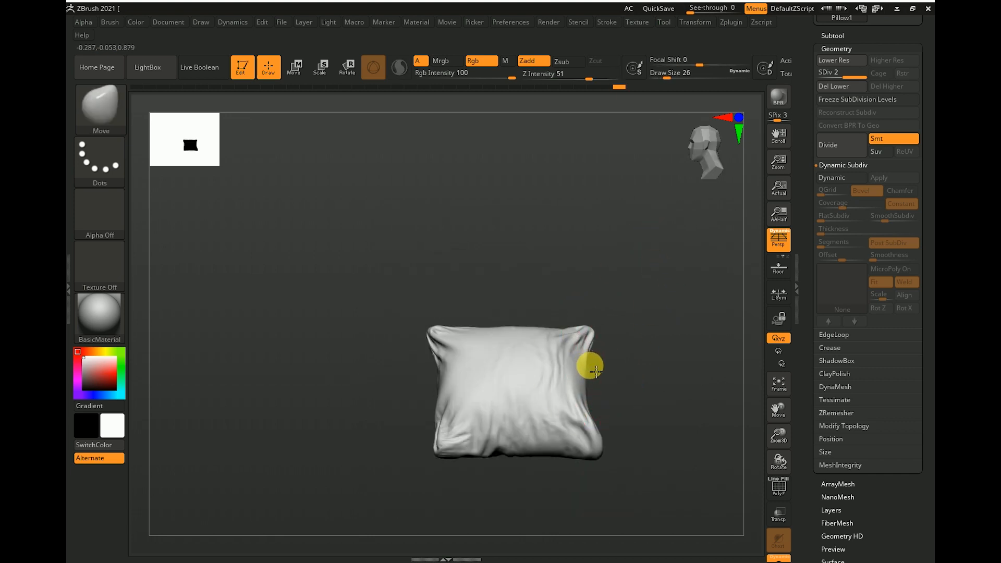
{"action": "left_click_drag", "start_coordinate": [584, 425], "coordinate": [589, 427]}
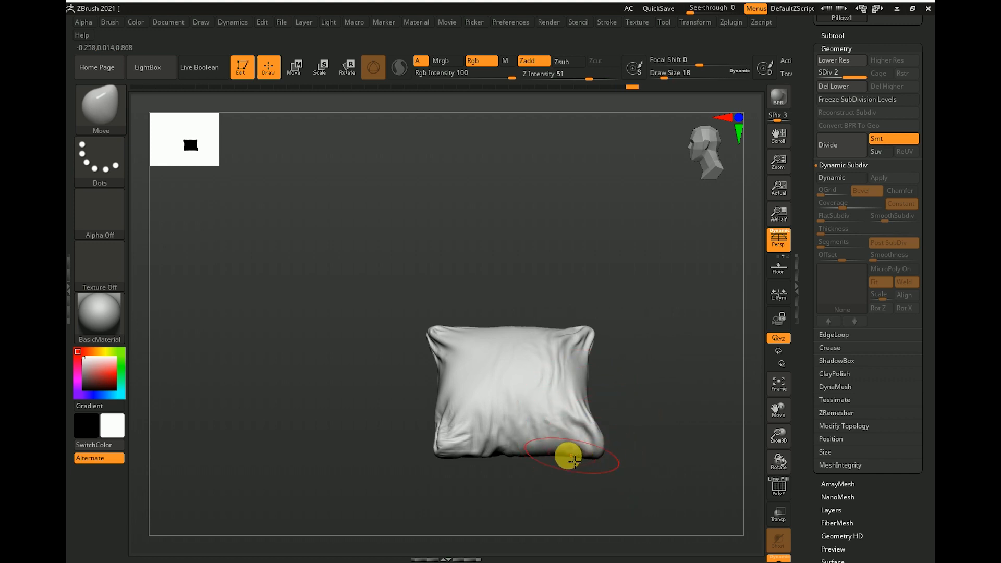
Nudge the pillow's bottom edge and left edge into shape with the Move brush at Draw Size 18
{"action": "left_click_drag", "start_coordinate": [477, 453], "coordinate": [464, 453]}
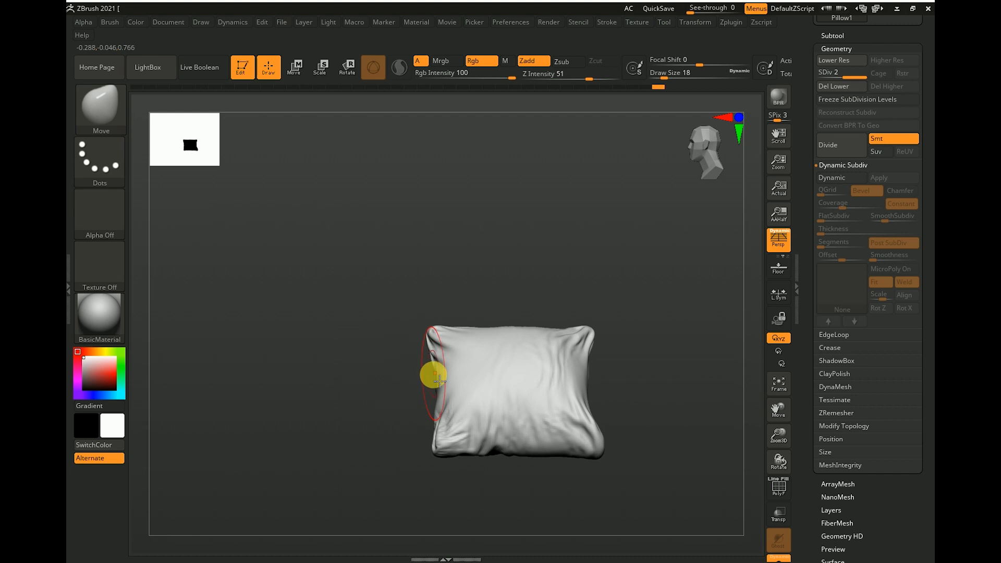
{"action": "left_click_drag", "start_coordinate": [415, 408], "coordinate": [420, 398]}
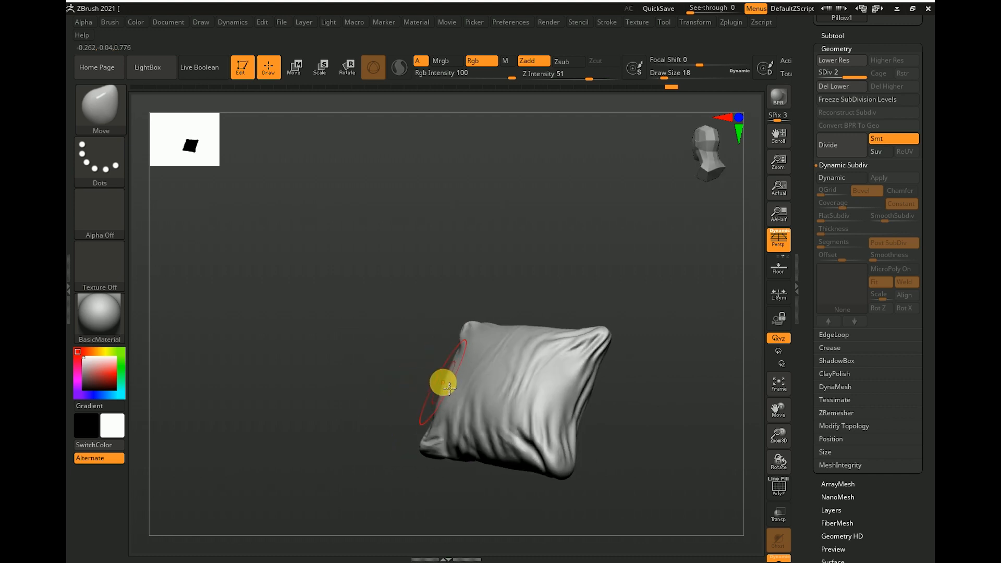
{"action": "mouse_move", "coordinate": [446, 354]}
{"action": "left_mouse_down"}
{"action": "mouse_move", "coordinate": [419, 351]}
{"action": "mouse_move", "coordinate": [480, 349]}
{"action": "left_mouse_up"}
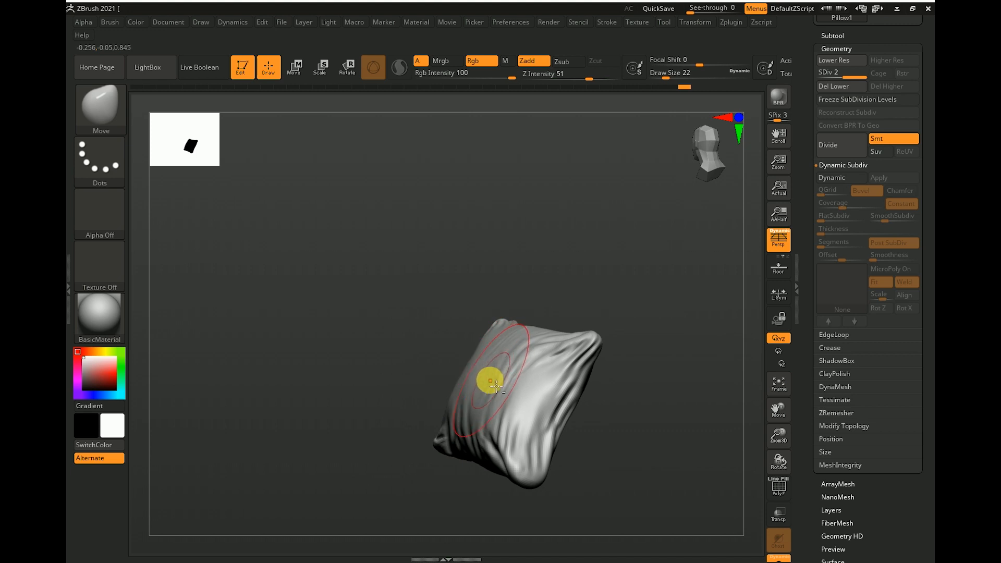
Frame the pillow and switch to the ClothHook brush
{"action": "left_click_drag", "start_coordinate": [579, 295], "coordinate": [652, 319]}
{"action": "key", "text": "f"}
{"action": "left_click", "coordinate": [119, 113]}
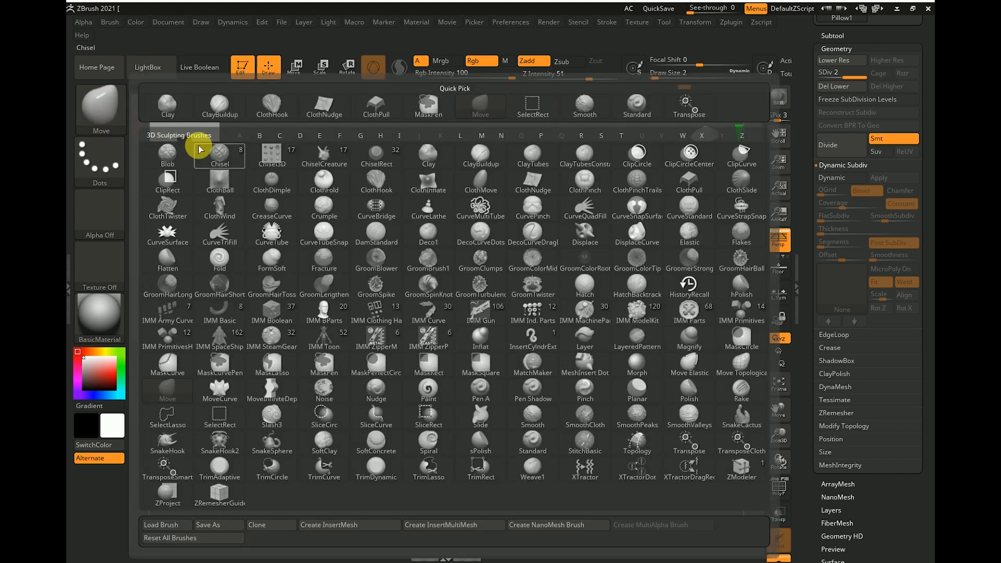
{"action": "left_click", "coordinate": [275, 108]}
Try pulling folds across the pillow's surface below the upper-right corner with ClothHook at Draw Size 14
{"action": "left_click_drag", "start_coordinate": [531, 244], "coordinate": [511, 274]}
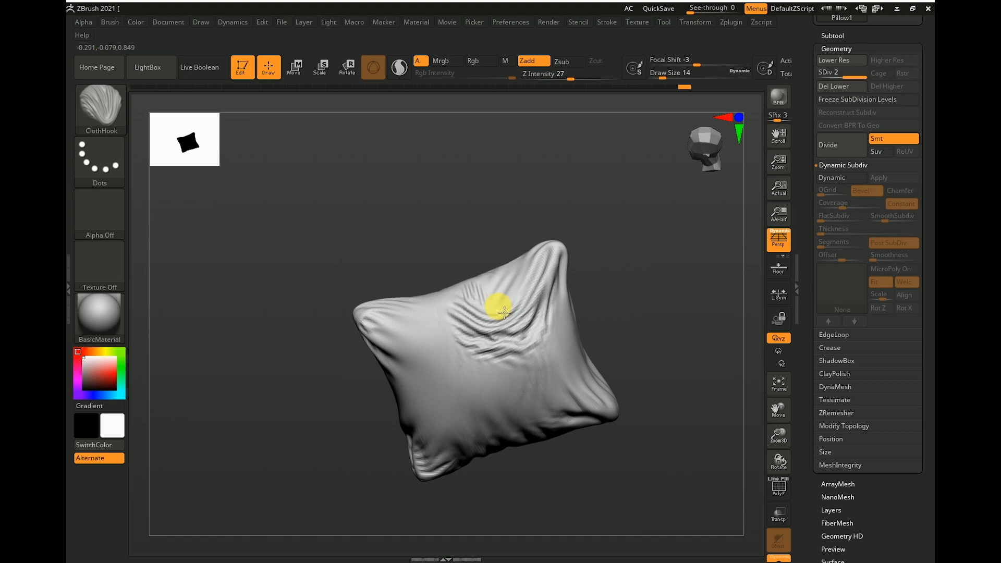
{"action": "mouse_move", "coordinate": [600, 229]}
{"action": "left_mouse_down"}
{"action": "mouse_move", "coordinate": [608, 185]}
{"action": "mouse_move", "coordinate": [623, 205]}
{"action": "mouse_move", "coordinate": [592, 201]}
{"action": "mouse_move", "coordinate": [524, 366]}
{"action": "mouse_move", "coordinate": [514, 364]}
{"action": "mouse_move", "coordinate": [519, 374]}
{"action": "left_mouse_up"}
{"action": "left_click_drag", "start_coordinate": [604, 251], "coordinate": [552, 306]}
Pull long folds upward from the pillow's lower-left corner with ClothHook at Draw Size 22
{"action": "mouse_move", "coordinate": [359, 441]}
{"action": "left_mouse_down"}
{"action": "mouse_move", "coordinate": [354, 433]}
{"action": "mouse_move", "coordinate": [402, 431]}
{"action": "left_mouse_up"}
{"action": "mouse_move", "coordinate": [591, 339]}
{"action": "left_mouse_down"}
{"action": "mouse_move", "coordinate": [596, 351]}
{"action": "mouse_move", "coordinate": [584, 346]}
{"action": "left_mouse_up"}
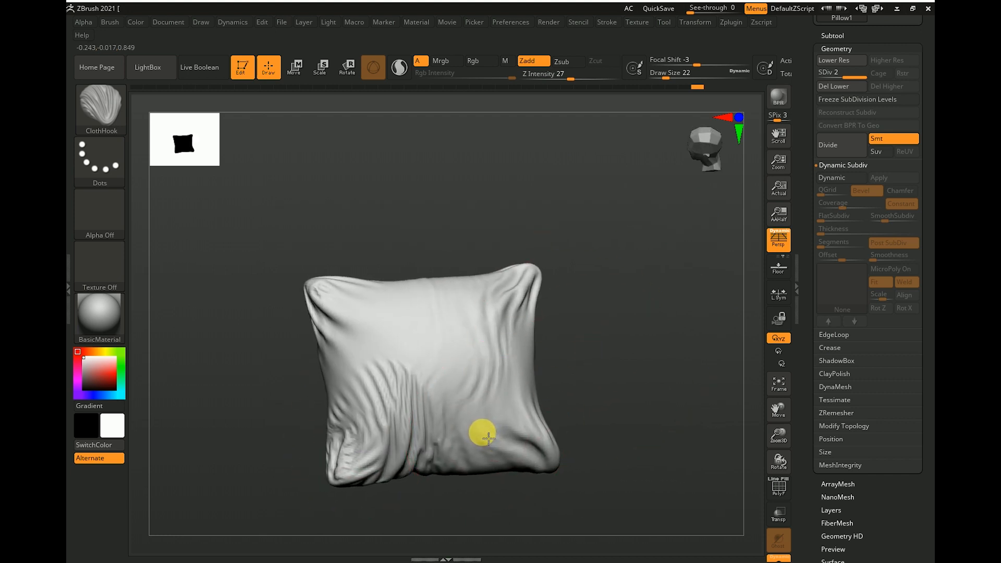
{"action": "left_click_drag", "start_coordinate": [588, 345], "coordinate": [623, 295]}
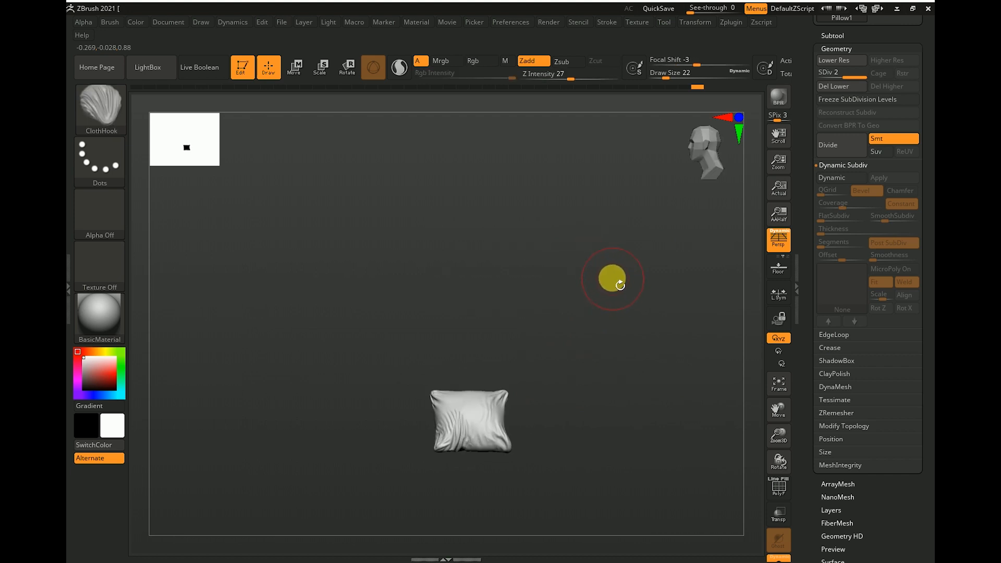
{"action": "left_click_drag", "start_coordinate": [623, 219], "coordinate": [623, 293], "text": "alt"}
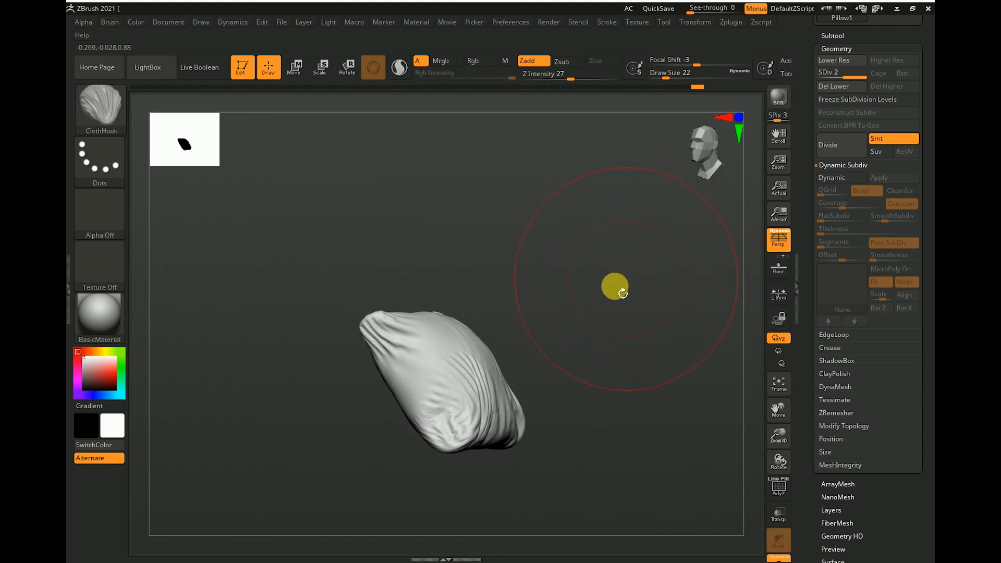
Smooth the ends of the lower-left folds toward the pillow's center at Draw Size 18
{"action": "left_click_drag", "start_coordinate": [580, 321], "coordinate": [503, 372]}
{"action": "key", "text": "shift"}
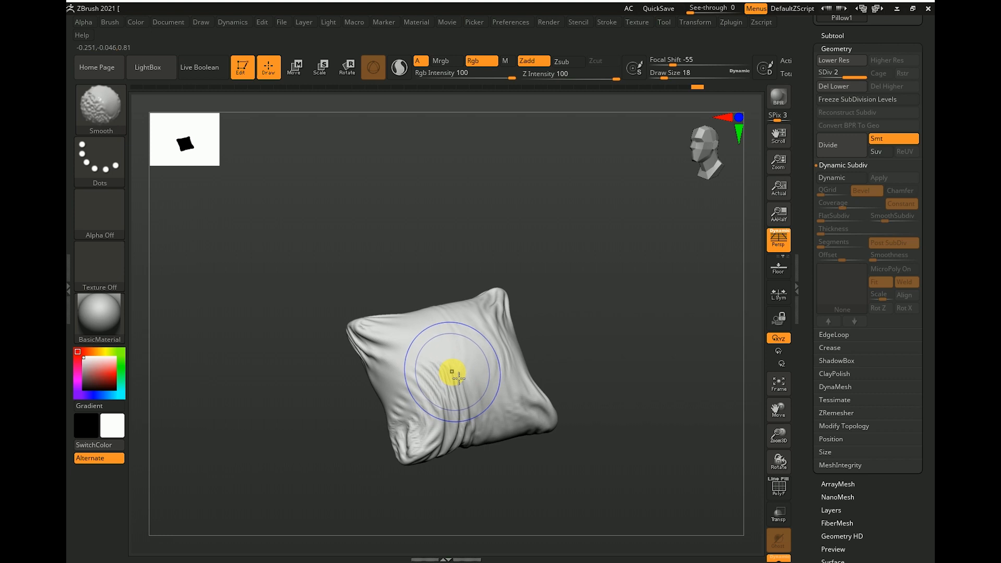
{"action": "left_click_drag", "start_coordinate": [630, 298], "coordinate": [510, 375], "text": "shift"}
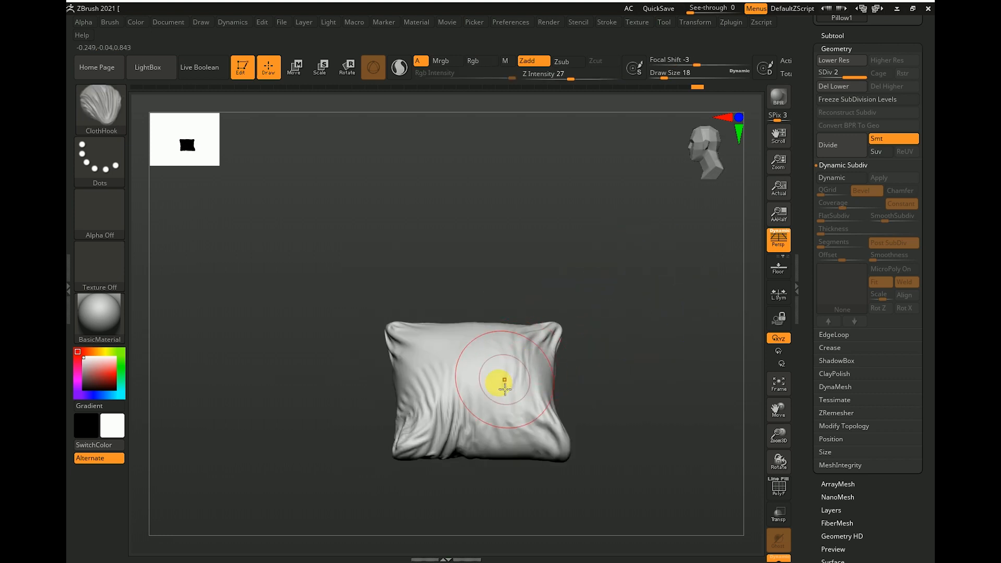
Pull folds along the pillow's bottom edge with ClothHook at Draw Size 18 to 22, and smooth them at Draw Size 18
{"action": "mouse_move", "coordinate": [643, 261]}
{"action": "left_mouse_down"}
{"action": "mouse_move", "coordinate": [633, 237]}
{"action": "mouse_move", "coordinate": [510, 451]}
{"action": "left_mouse_up"}
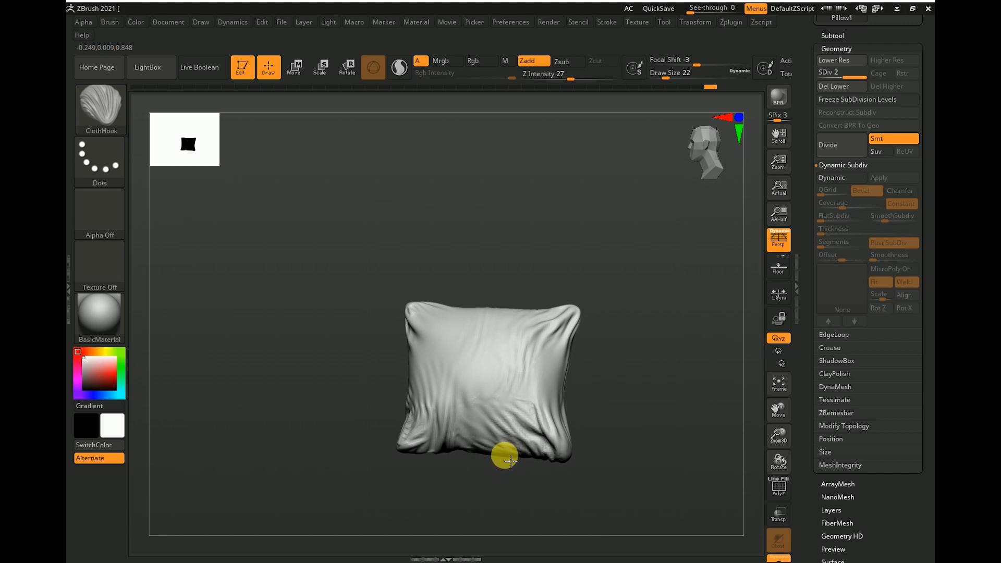
{"action": "left_click_drag", "start_coordinate": [498, 486], "coordinate": [522, 409]}
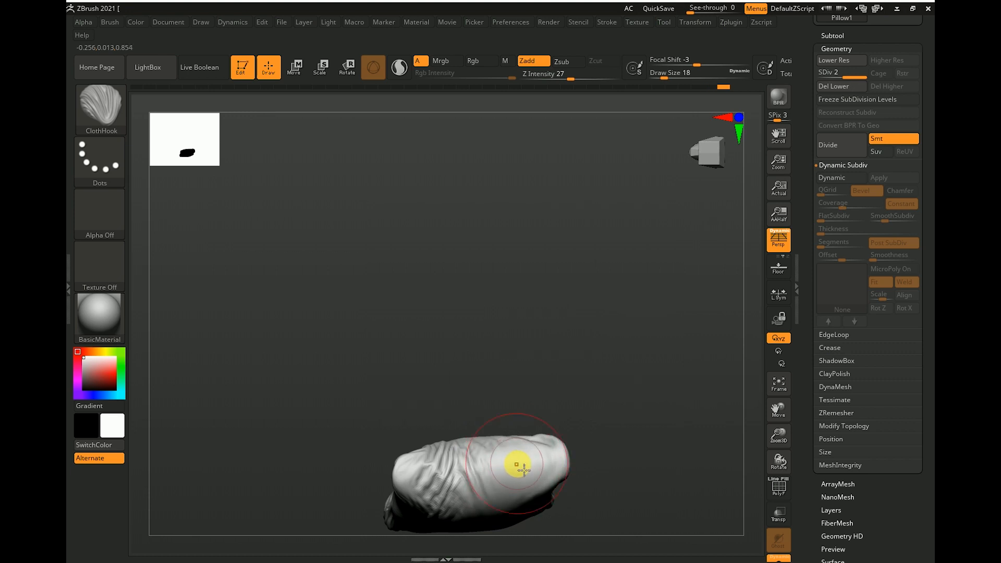
{"action": "left_click_drag", "start_coordinate": [539, 464], "coordinate": [601, 445]}
{"action": "key", "text": "shift"}
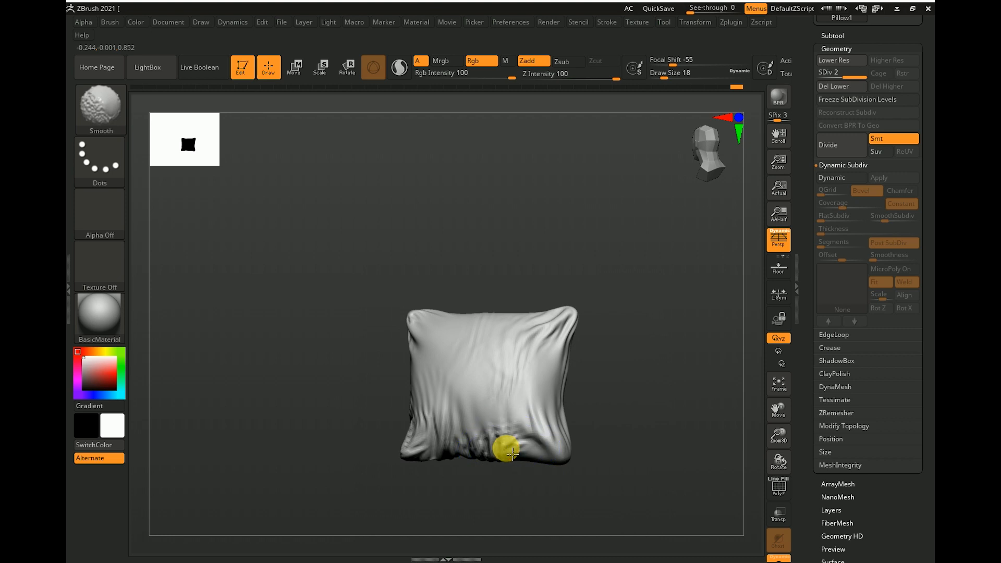
{"action": "mouse_move", "coordinate": [511, 468]}
{"action": "left_mouse_down"}
{"action": "mouse_move", "coordinate": [598, 469]}
{"action": "mouse_move", "coordinate": [616, 485]}
{"action": "mouse_move", "coordinate": [606, 504]}
{"action": "mouse_move", "coordinate": [620, 451]}
{"action": "left_mouse_up"}
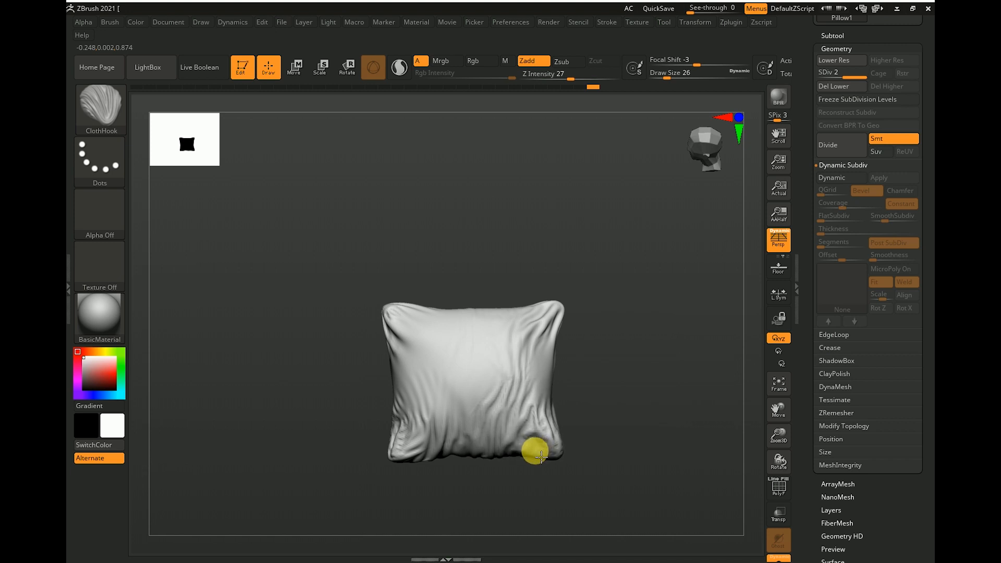
Pull folds around the pillow's lower-right corner with ClothHook at Draw Size 14, and soften them with Smooth
{"action": "left_click_drag", "start_coordinate": [623, 372], "coordinate": [516, 244]}
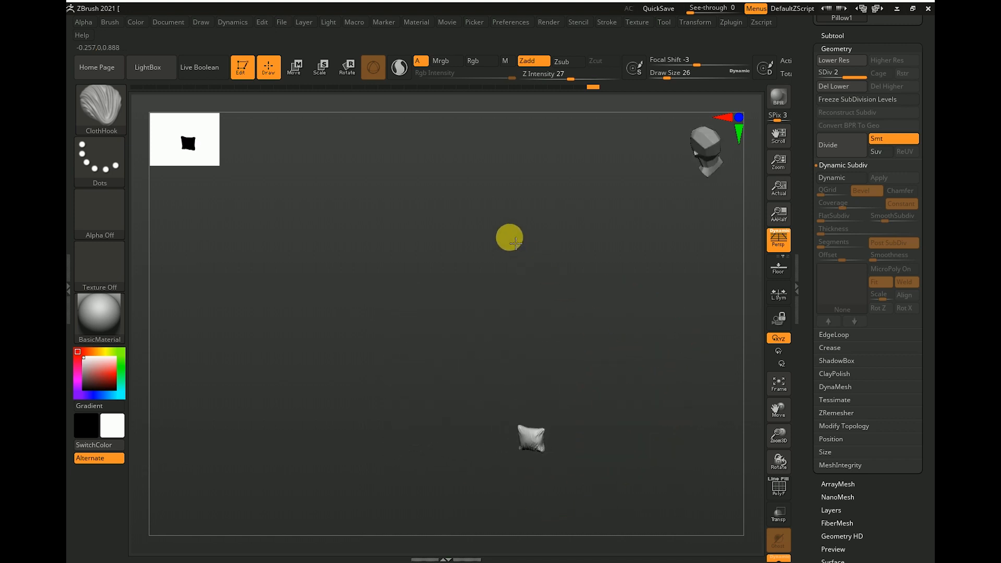
{"action": "left_click_drag", "start_coordinate": [569, 299], "coordinate": [579, 282]}
{"action": "mouse_move", "coordinate": [617, 330]}
{"action": "left_mouse_down"}
{"action": "mouse_move", "coordinate": [610, 349]}
{"action": "mouse_move", "coordinate": [633, 342]}
{"action": "mouse_move", "coordinate": [567, 445]}
{"action": "left_mouse_up"}
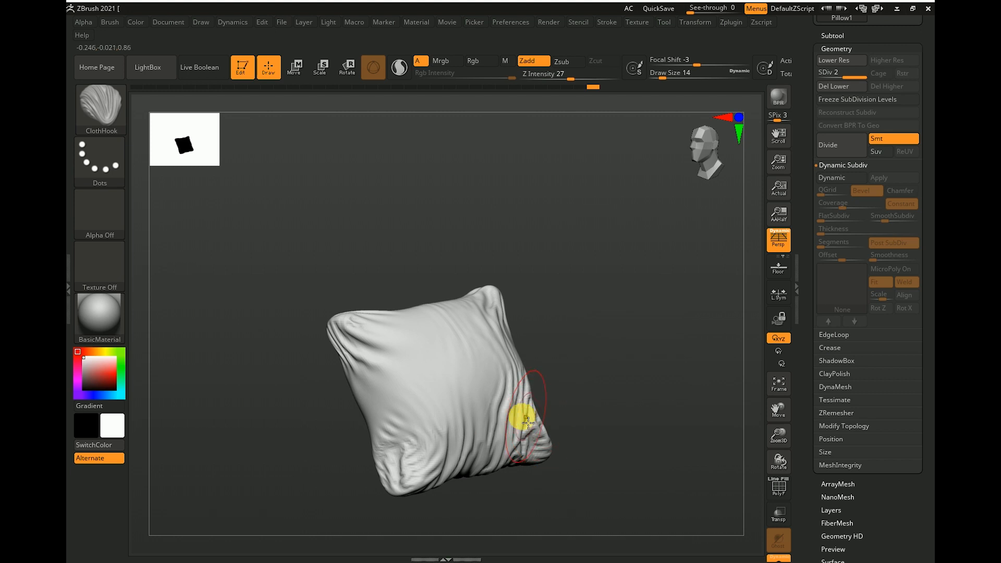
{"action": "left_click_drag", "start_coordinate": [532, 415], "coordinate": [630, 351]}
{"action": "key", "text": "ctrl"}
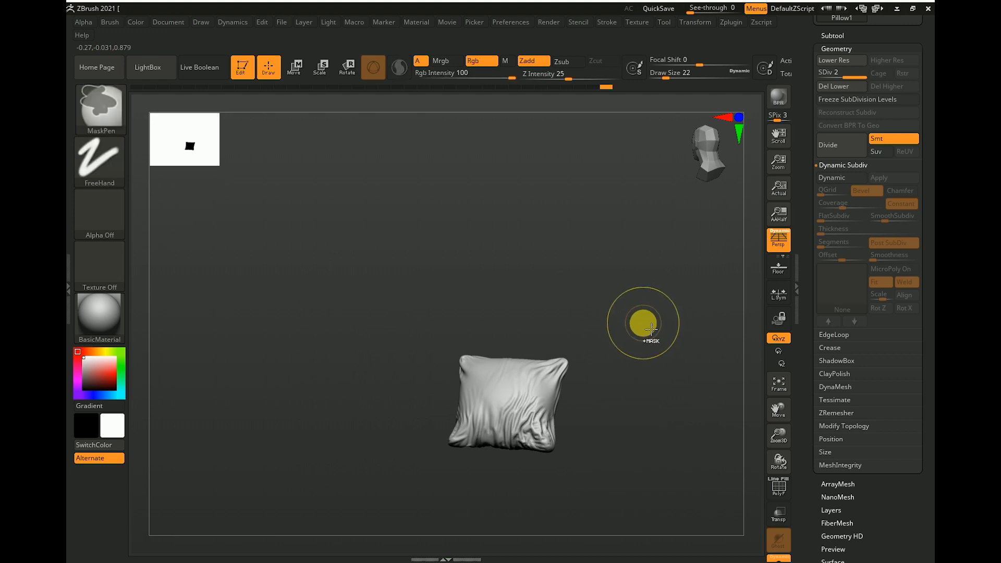
{"action": "left_click_drag", "start_coordinate": [645, 322], "coordinate": [654, 319]}
{"action": "left_click_drag", "start_coordinate": [654, 319], "coordinate": [633, 347], "text": "alt"}
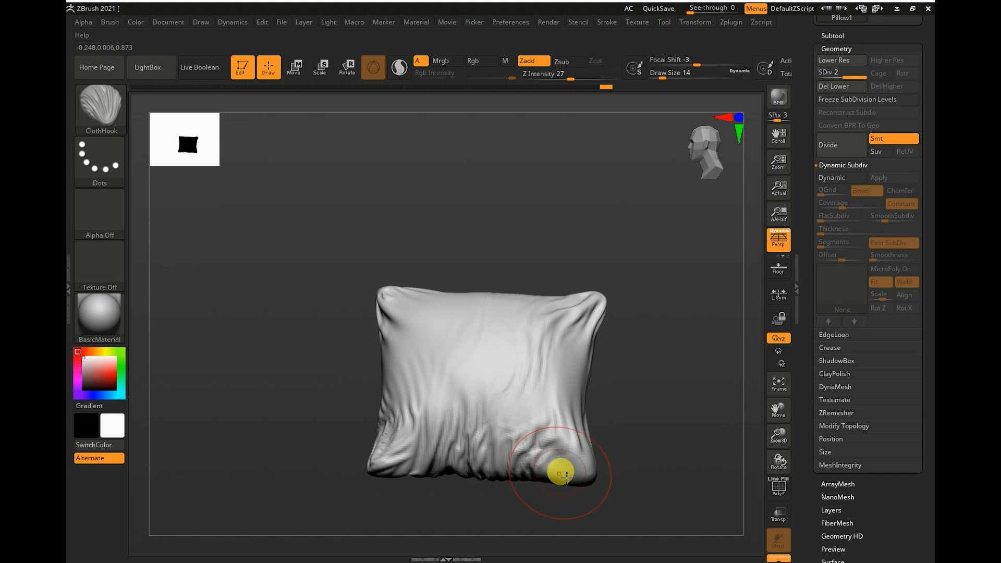
{"action": "key", "text": "shift"}
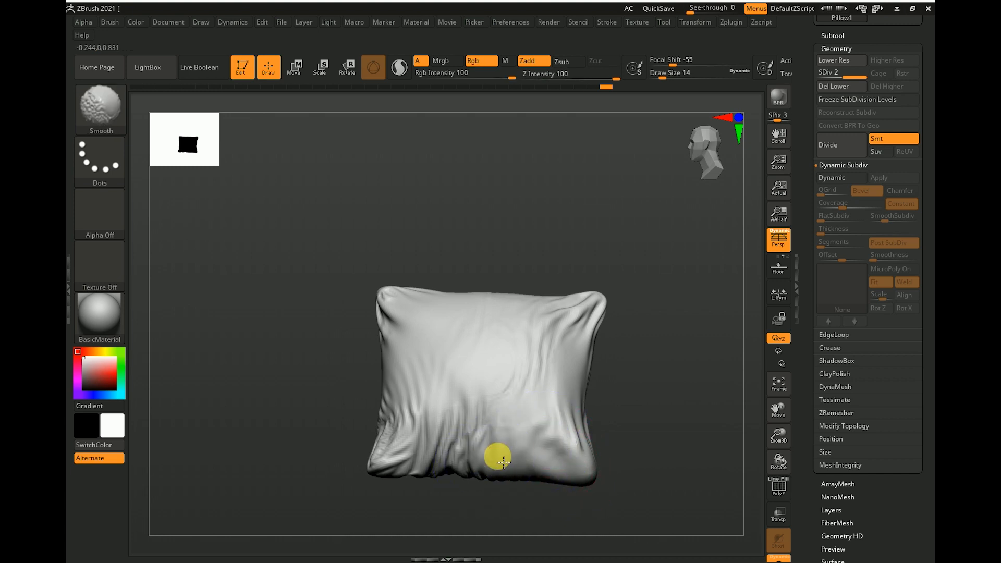
Switch to the ClothMove brush
{"action": "left_click", "coordinate": [100, 104]}
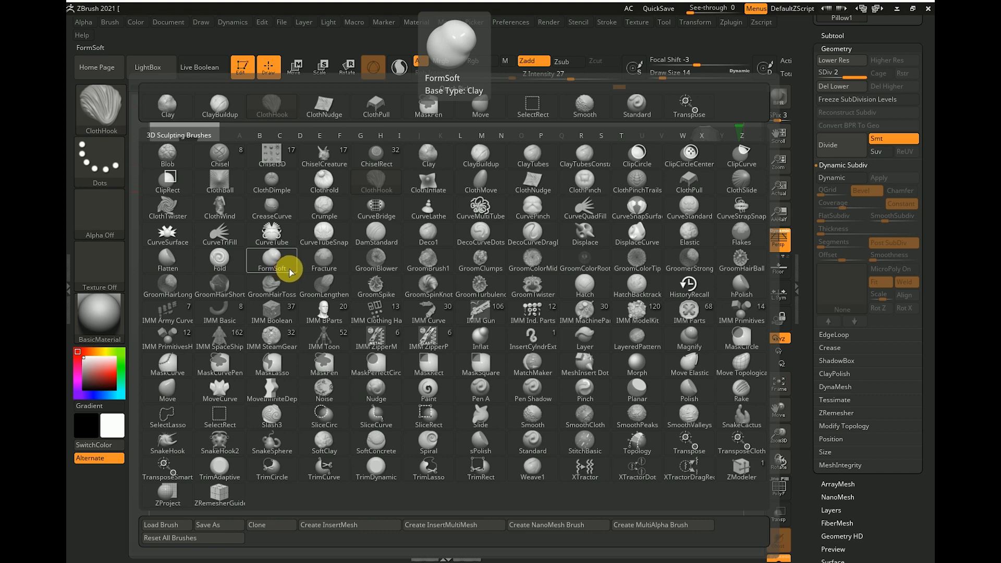
{"action": "left_click", "coordinate": [478, 182]}
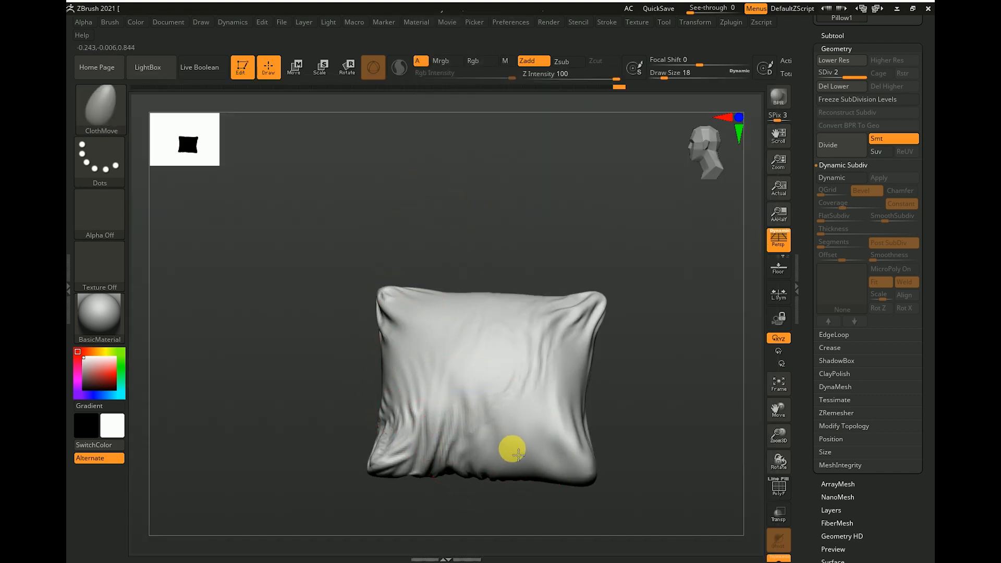
Try pushing folds into the pillow's lower part, right side and center with ClothMove at Draw Size 18 to 26
{"action": "mouse_move", "coordinate": [512, 455]}
{"action": "left_mouse_down"}
{"action": "mouse_move", "coordinate": [535, 456]}
{"action": "mouse_move", "coordinate": [505, 452]}
{"action": "mouse_move", "coordinate": [532, 456]}
{"action": "mouse_move", "coordinate": [513, 453]}
{"action": "mouse_move", "coordinate": [522, 453]}
{"action": "left_mouse_up"}
{"action": "mouse_move", "coordinate": [614, 417]}
{"action": "left_mouse_down"}
{"action": "mouse_move", "coordinate": [640, 399]}
{"action": "mouse_move", "coordinate": [649, 425]}
{"action": "left_mouse_up"}
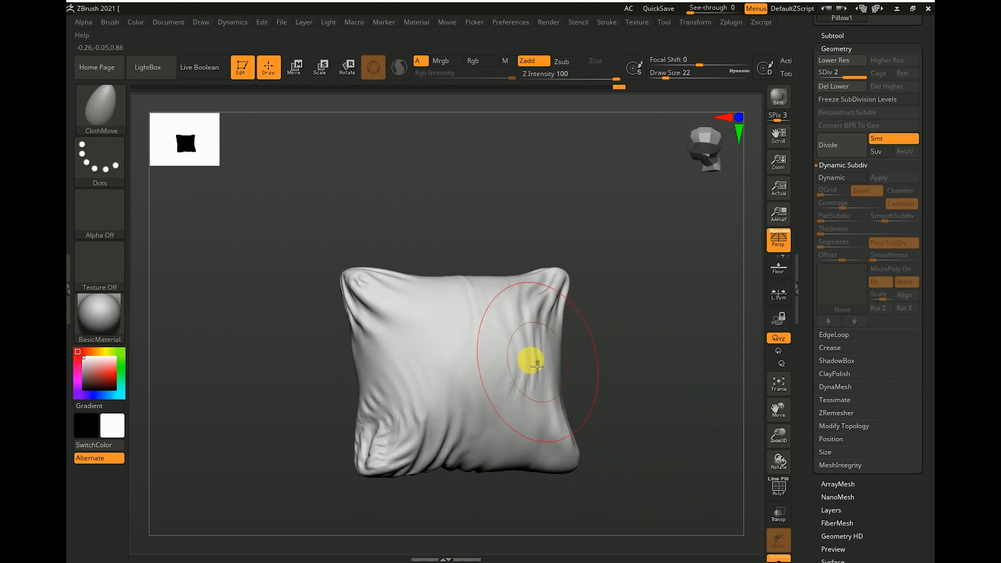
{"action": "left_click_drag", "start_coordinate": [537, 366], "coordinate": [507, 353]}
{"action": "left_click_drag", "start_coordinate": [599, 331], "coordinate": [588, 399]}
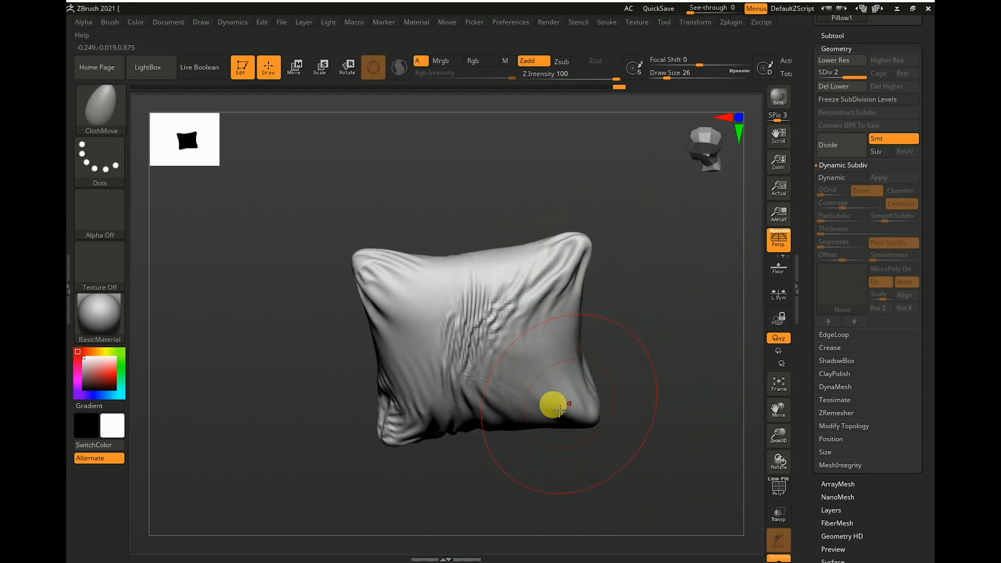
{"action": "left_click_drag", "start_coordinate": [418, 346], "coordinate": [465, 336]}
Push fine folds across the middle of the pillow's top edge with ClothMove, starting at Draw Size 14
{"action": "mouse_move", "coordinate": [657, 308]}
{"action": "left_mouse_down"}
{"action": "mouse_move", "coordinate": [646, 253]}
{"action": "mouse_move", "coordinate": [655, 297]}
{"action": "mouse_move", "coordinate": [648, 268]}
{"action": "mouse_move", "coordinate": [552, 302]}
{"action": "left_mouse_up"}
{"action": "key", "text": "bracketleft"}
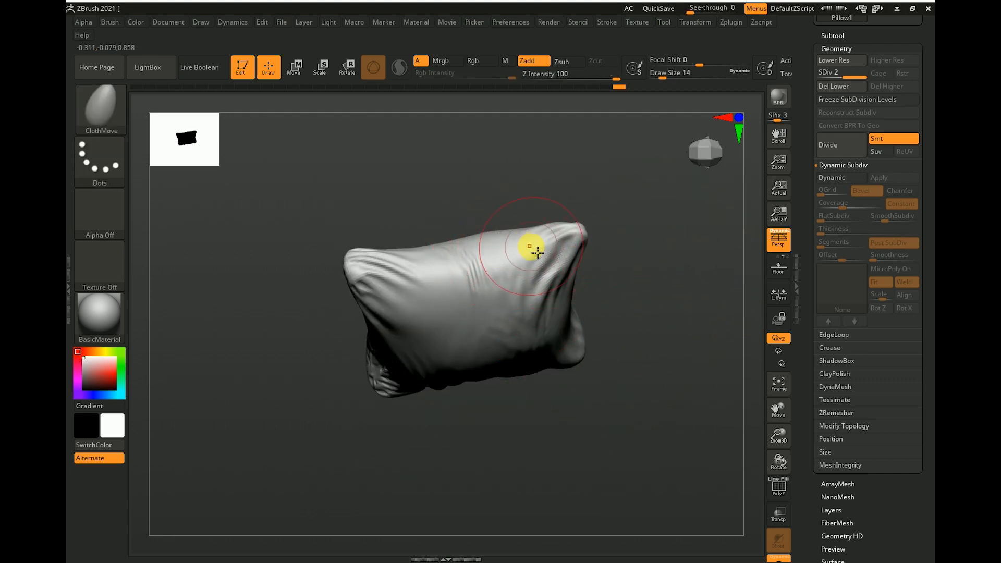
{"action": "left_click_drag", "start_coordinate": [532, 254], "coordinate": [509, 265]}
{"action": "left_click_drag", "start_coordinate": [414, 270], "coordinate": [469, 288]}
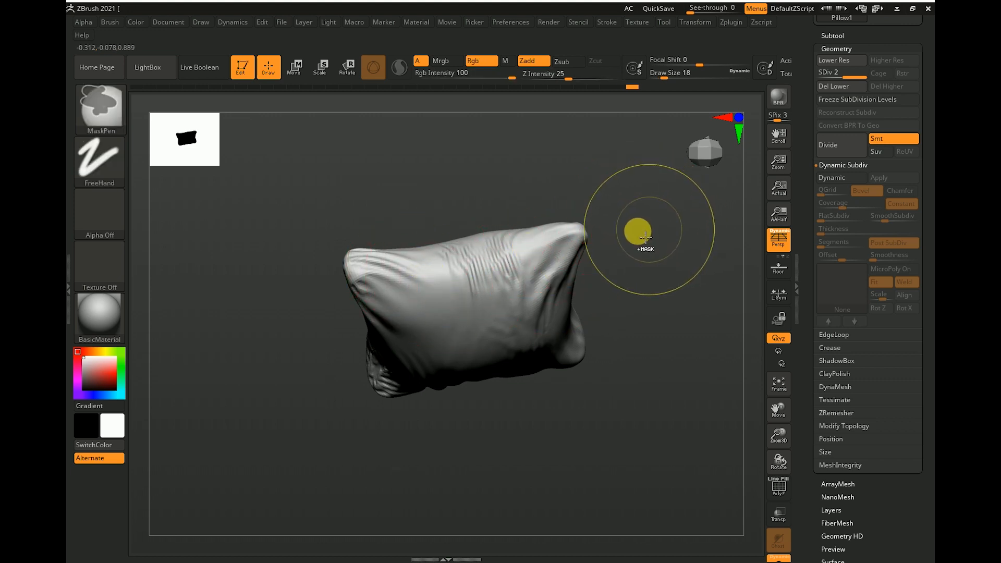
Add folds beside the pillow's upper-left corner and refine its sides with ClothMove at Draw Size 14
{"action": "mouse_move", "coordinate": [507, 192]}
{"action": "left_mouse_down"}
{"action": "mouse_move", "coordinate": [533, 163]}
{"action": "mouse_move", "coordinate": [442, 233]}
{"action": "left_mouse_up"}
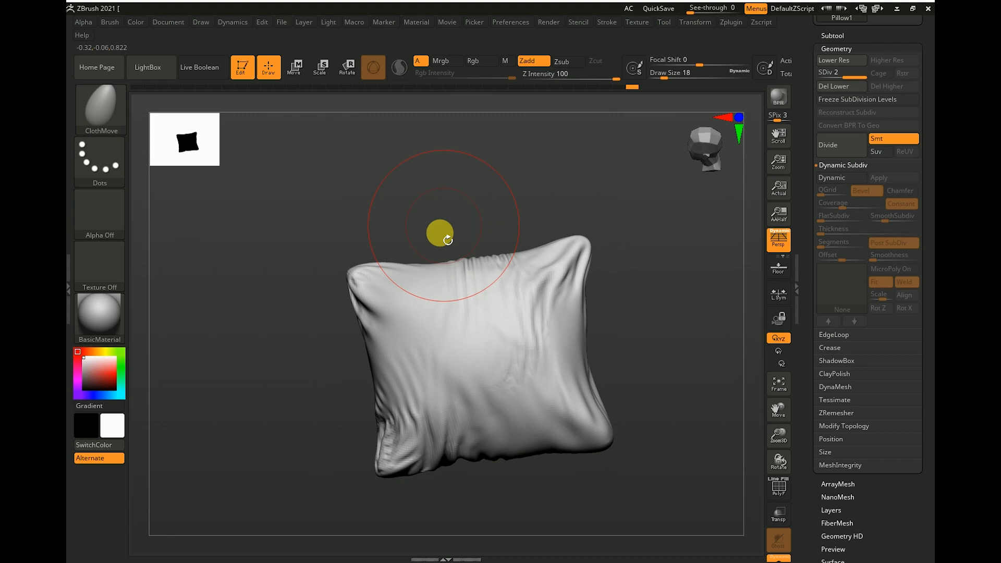
{"action": "key", "text": "bracketright"}
{"action": "left_click_drag", "start_coordinate": [403, 286], "coordinate": [408, 301]}
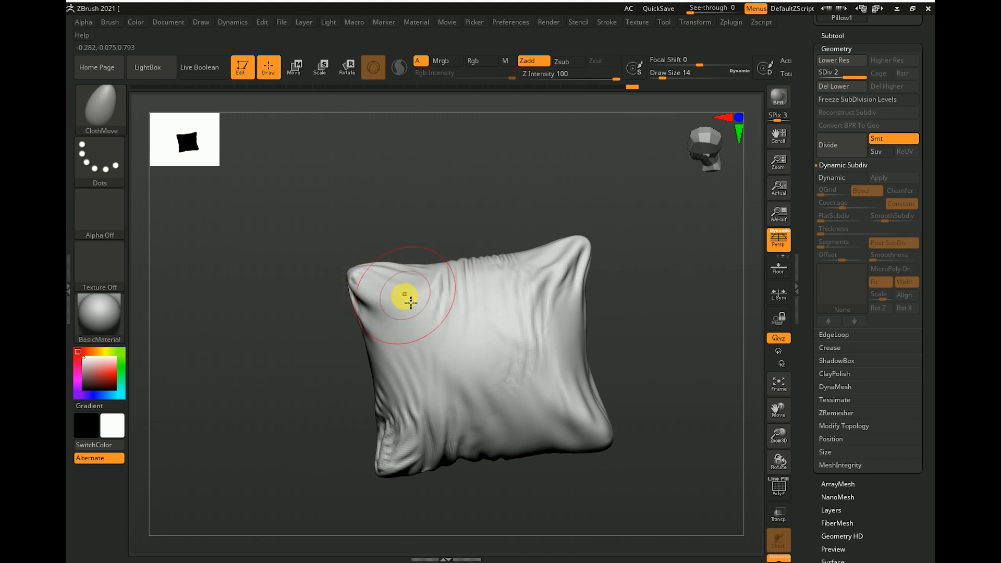
{"action": "mouse_move", "coordinate": [643, 237]}
{"action": "left_mouse_down"}
{"action": "mouse_move", "coordinate": [695, 249]}
{"action": "mouse_move", "coordinate": [666, 235]}
{"action": "mouse_move", "coordinate": [557, 477]}
{"action": "mouse_move", "coordinate": [540, 422]}
{"action": "mouse_move", "coordinate": [511, 437]}
{"action": "mouse_move", "coordinate": [588, 436]}
{"action": "mouse_move", "coordinate": [622, 408]}
{"action": "left_mouse_up"}
{"action": "left_click_drag", "start_coordinate": [630, 337], "coordinate": [586, 354]}
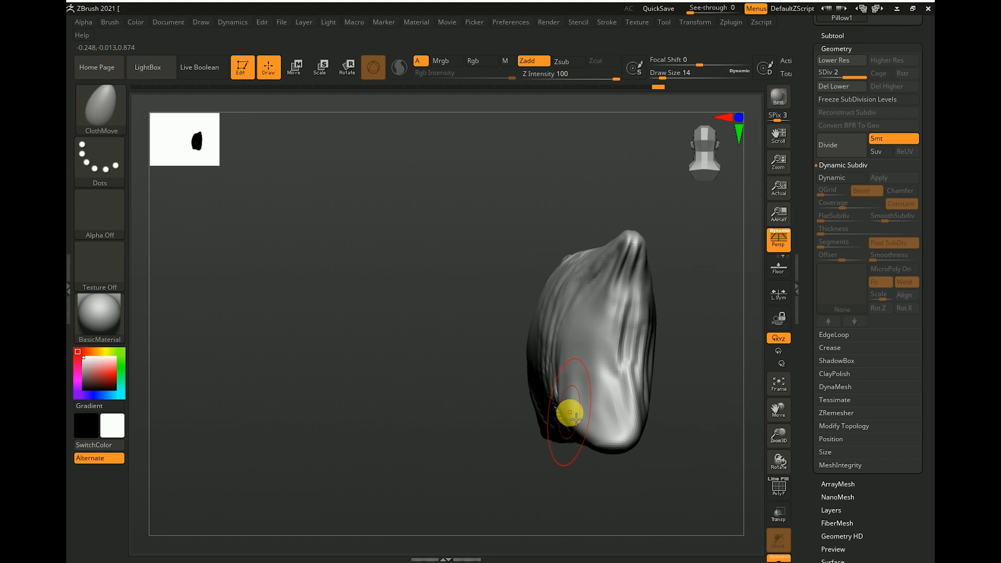
{"action": "left_click_drag", "start_coordinate": [543, 469], "coordinate": [684, 374]}
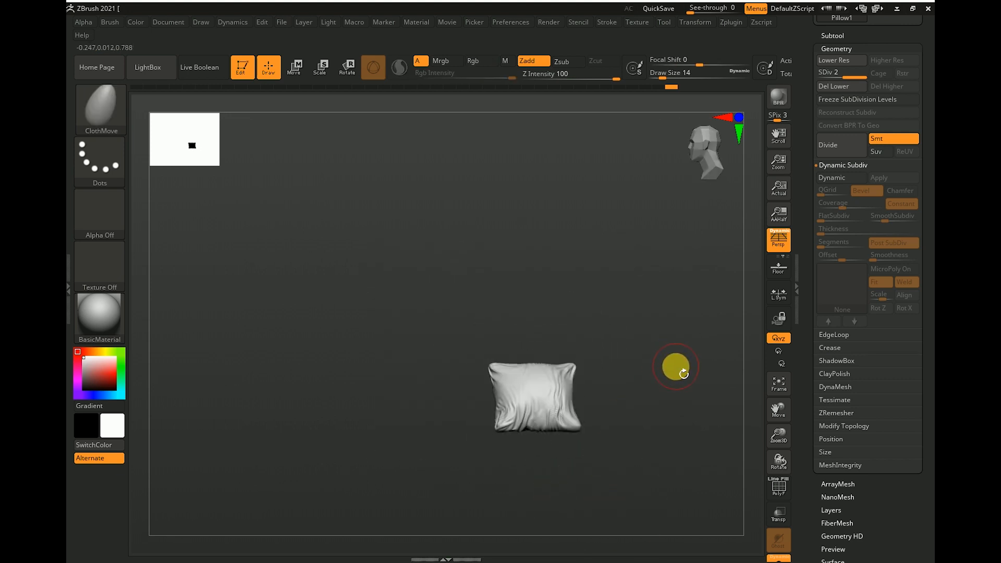
Switch to the ClothPinchTrails brush
{"action": "left_click_drag", "start_coordinate": [665, 319], "coordinate": [374, 451]}
{"action": "left_click", "coordinate": [124, 123]}
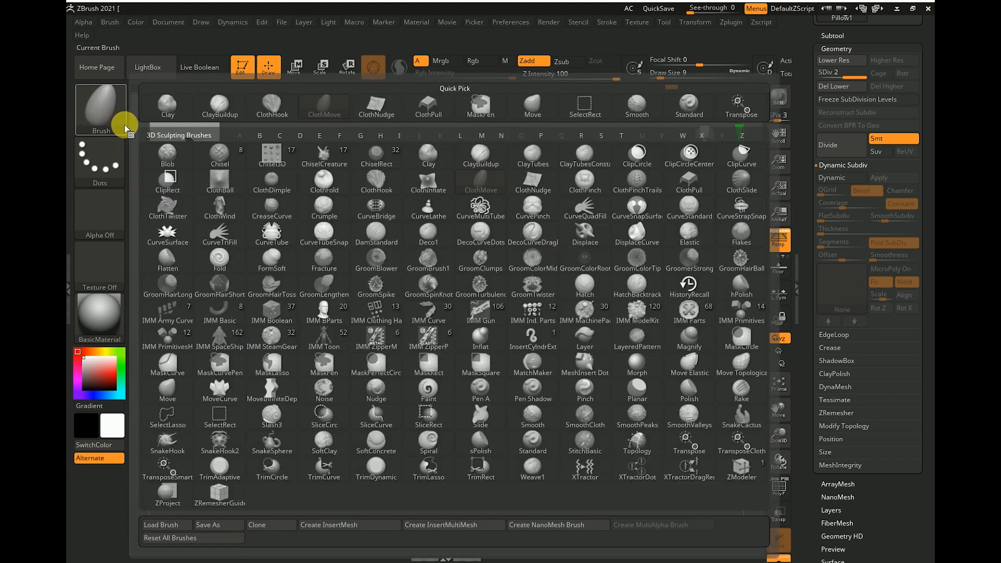
{"action": "key", "text": "c"}
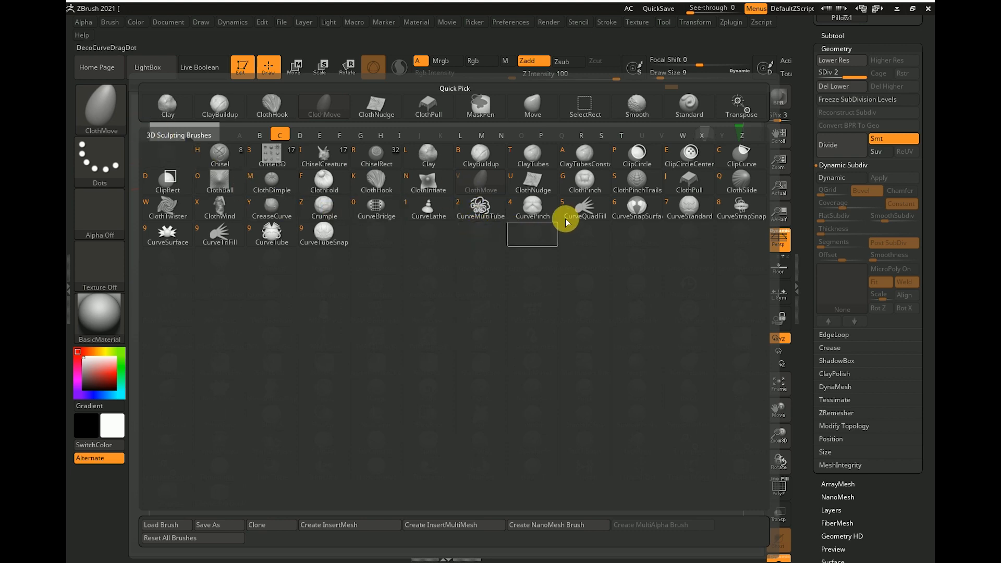
{"action": "mouse_move", "coordinate": [635, 192]}
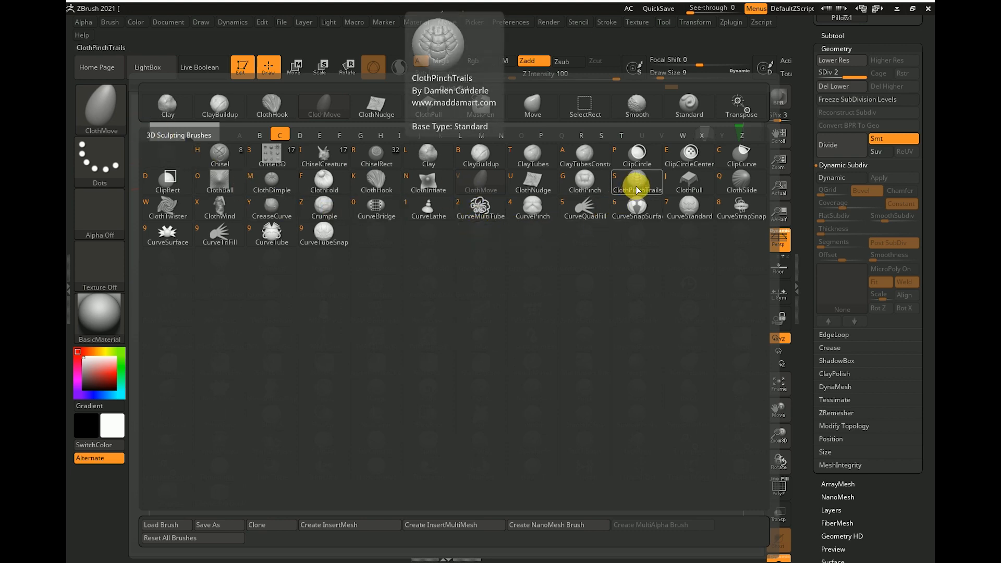
{"action": "left_click", "coordinate": [637, 187]}
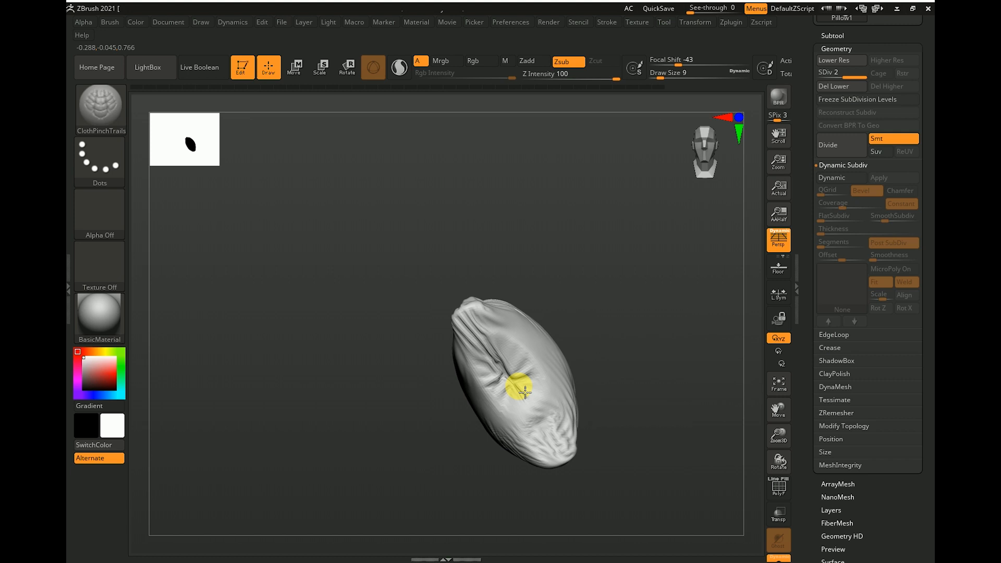
Set the ClothPinchTrails brush to Draw Size 4 and Z Intensity 35
{"action": "mouse_move", "coordinate": [688, 331]}
{"action": "left_mouse_down"}
{"action": "mouse_move", "coordinate": [645, 330]}
{"action": "mouse_move", "coordinate": [696, 328]}
{"action": "left_mouse_up"}
{"action": "right_click_drag", "start_coordinate": [695, 327], "coordinate": [709, 321], "text": "ctrl"}
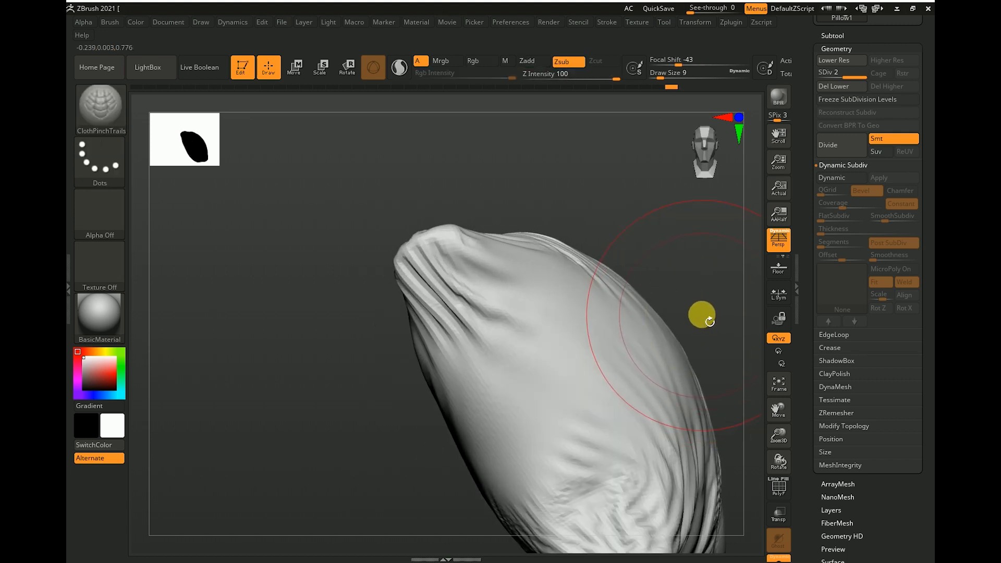
{"action": "key", "text": "bracketleft"}
{"action": "key", "text": "bracketleft"}
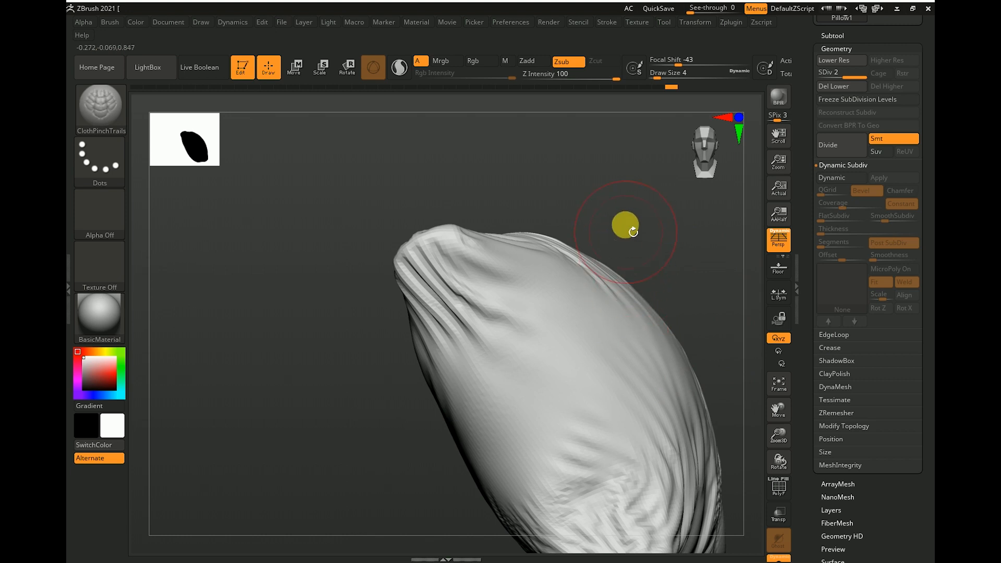
{"action": "left_click_drag", "start_coordinate": [598, 81], "coordinate": [577, 79]}
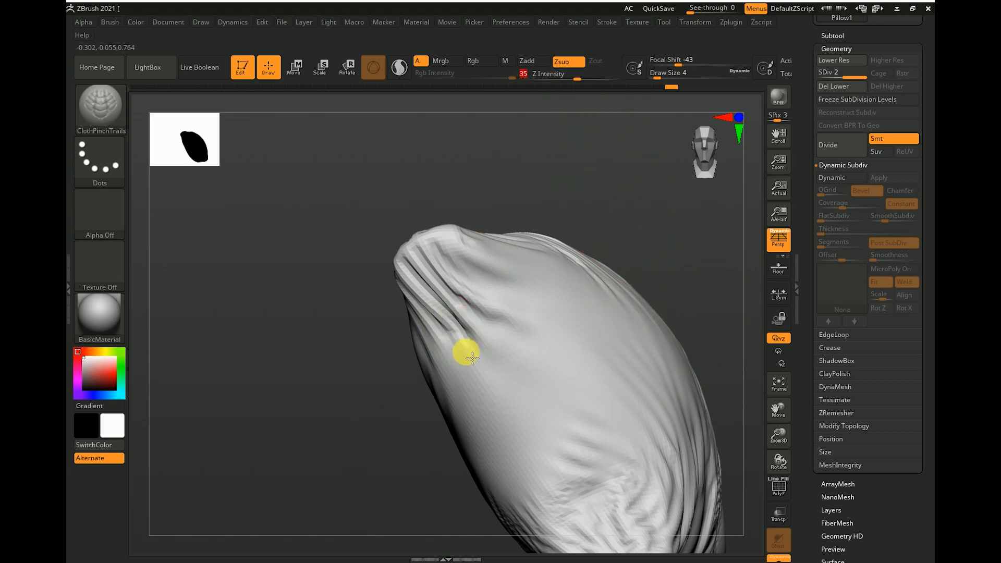
Divide the folded pillow's mesh to subdivision level 3
{"action": "right_click_drag", "start_coordinate": [684, 259], "coordinate": [666, 270], "text": "ctrl"}
{"action": "left_click_drag", "start_coordinate": [666, 270], "coordinate": [732, 285]}
{"action": "left_click", "coordinate": [833, 145]}
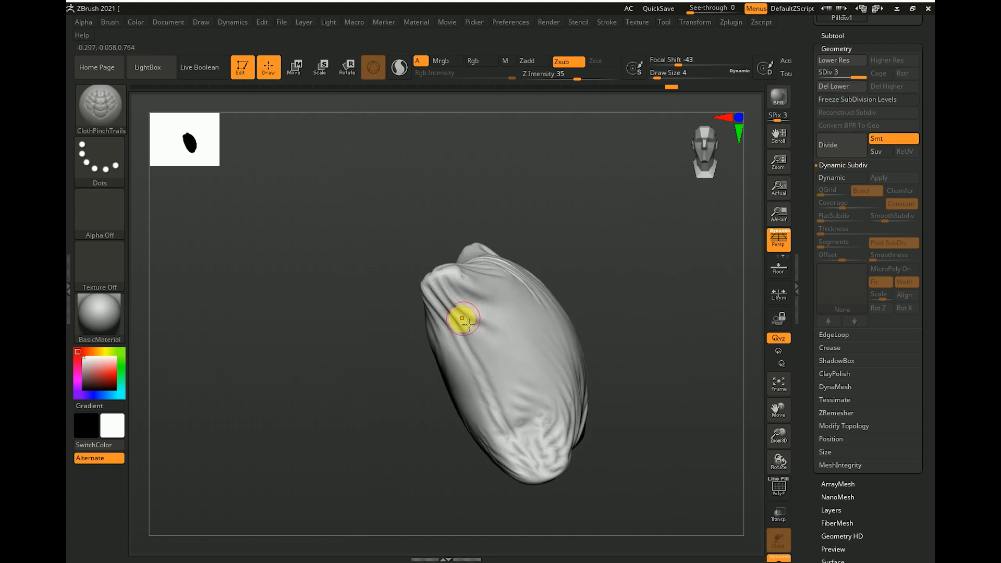
Try pinching a seam down the folded pillow's left side edge with ClothPinchTrails at Draw Size 5
{"action": "mouse_move", "coordinate": [660, 358]}
{"action": "left_mouse_down"}
{"action": "mouse_move", "coordinate": [703, 345]}
{"action": "mouse_move", "coordinate": [628, 358]}
{"action": "mouse_move", "coordinate": [672, 359]}
{"action": "mouse_move", "coordinate": [649, 365]}
{"action": "mouse_move", "coordinate": [726, 430]}
{"action": "mouse_move", "coordinate": [720, 415]}
{"action": "mouse_move", "coordinate": [632, 443]}
{"action": "left_mouse_up"}
{"action": "key", "text": "ctrl+z"}
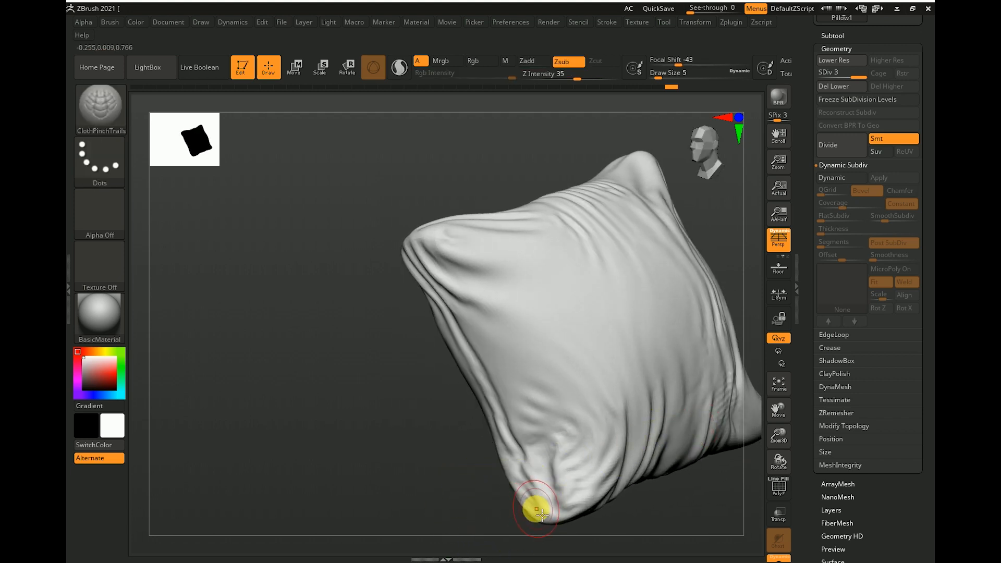
{"action": "mouse_move", "coordinate": [532, 496]}
{"action": "left_mouse_down"}
{"action": "mouse_move", "coordinate": [390, 188]}
{"action": "mouse_move", "coordinate": [447, 161]}
{"action": "left_mouse_up"}
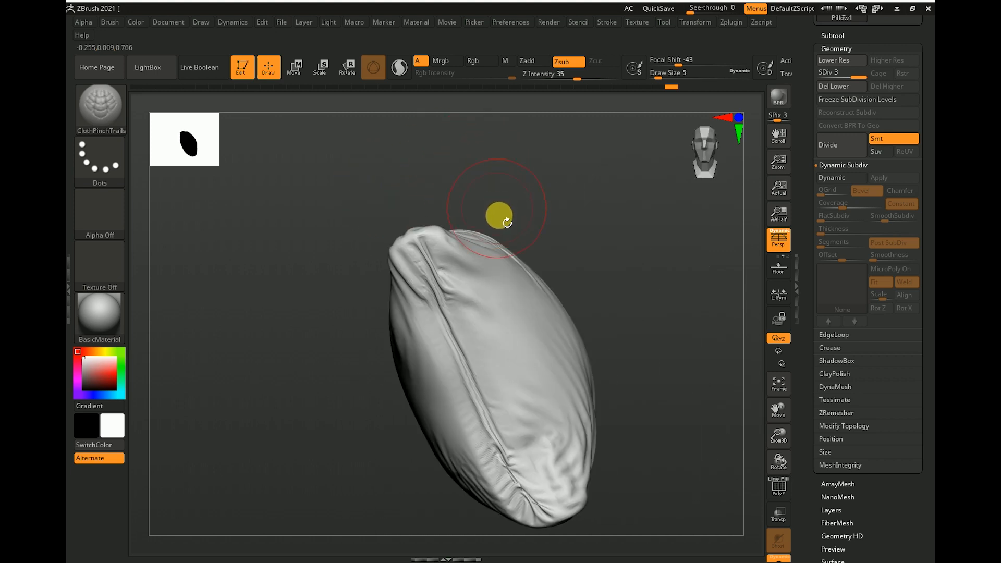
{"action": "key", "text": "ctrl+z"}
Pinch a seam down the full length of the pillow's left side edge with ClothPinchTrails at Draw Size 5
{"action": "left_click_drag", "start_coordinate": [411, 273], "coordinate": [537, 516]}
{"action": "left_click_drag", "start_coordinate": [719, 431], "coordinate": [699, 443]}
{"action": "left_click_drag", "start_coordinate": [712, 397], "coordinate": [650, 373]}
Try pinching a second wrinkle line parallel to the left side seam with ClothPinchTrails at Draw Size 5 and 4
{"action": "left_click", "coordinate": [430, 246]}
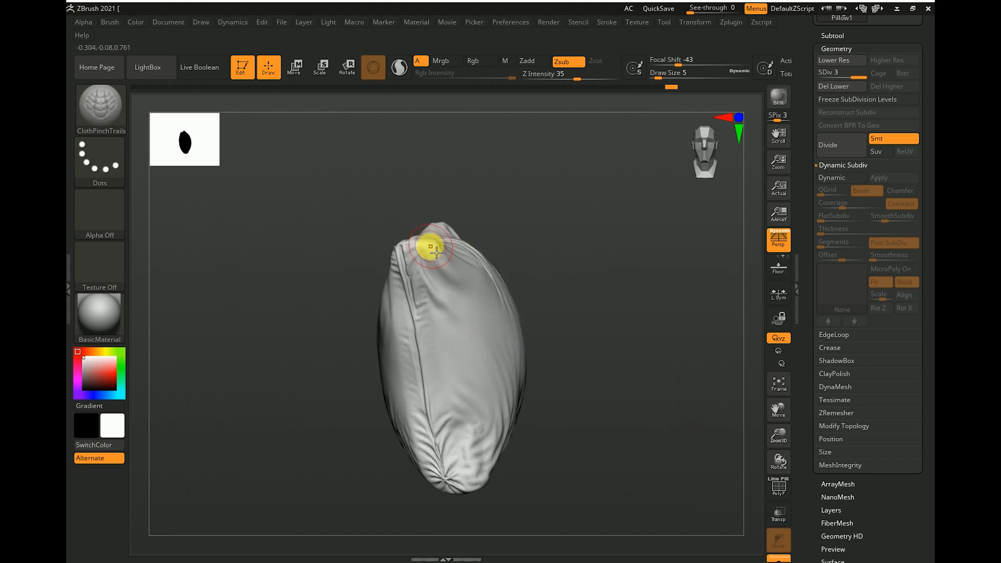
{"action": "left_click_drag", "start_coordinate": [435, 311], "coordinate": [472, 490]}
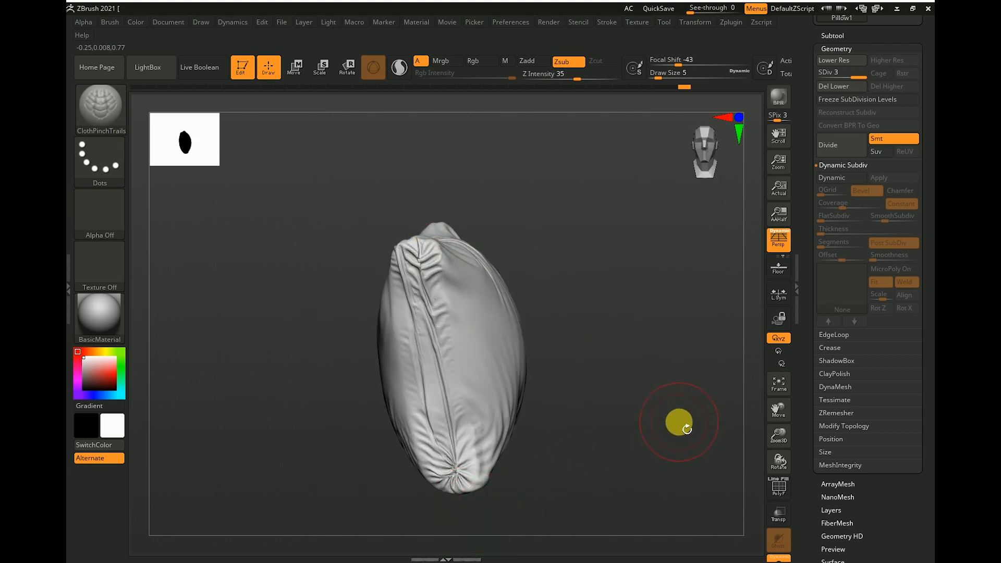
{"action": "left_click_drag", "start_coordinate": [686, 429], "coordinate": [672, 439]}
{"action": "left_click_drag", "start_coordinate": [682, 495], "coordinate": [537, 351]}
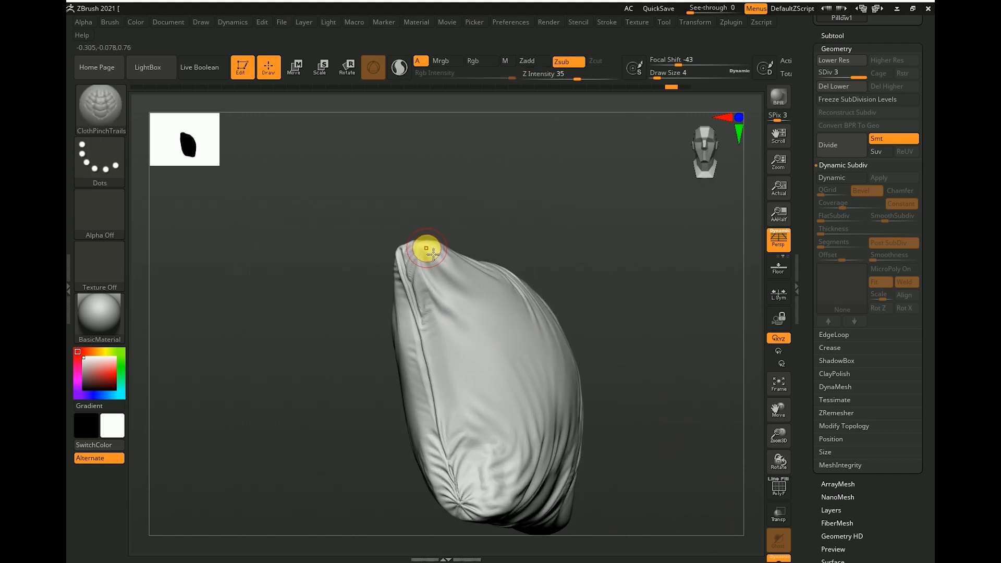
{"action": "left_click_drag", "start_coordinate": [440, 279], "coordinate": [454, 386]}
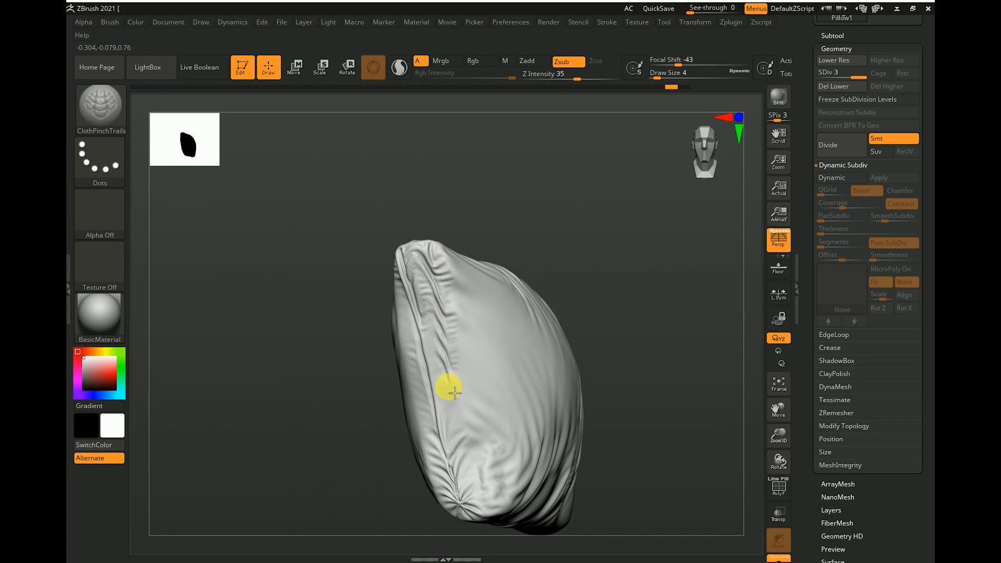
{"action": "left_click_drag", "start_coordinate": [477, 485], "coordinate": [531, 555]}
{"action": "left_click_drag", "start_coordinate": [691, 453], "coordinate": [678, 470]}
{"action": "left_click_drag", "start_coordinate": [702, 381], "coordinate": [693, 266]}
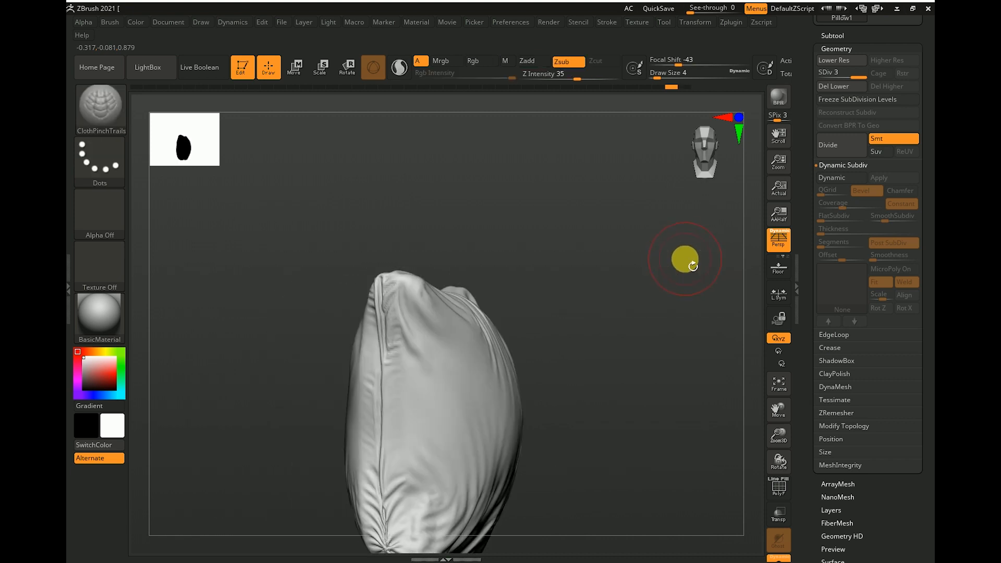
Pinch seams along the pillow's right side, top and bottom edges with ClothPinchTrails at Draw Size 5
{"action": "left_click_drag", "start_coordinate": [683, 301], "coordinate": [616, 329]}
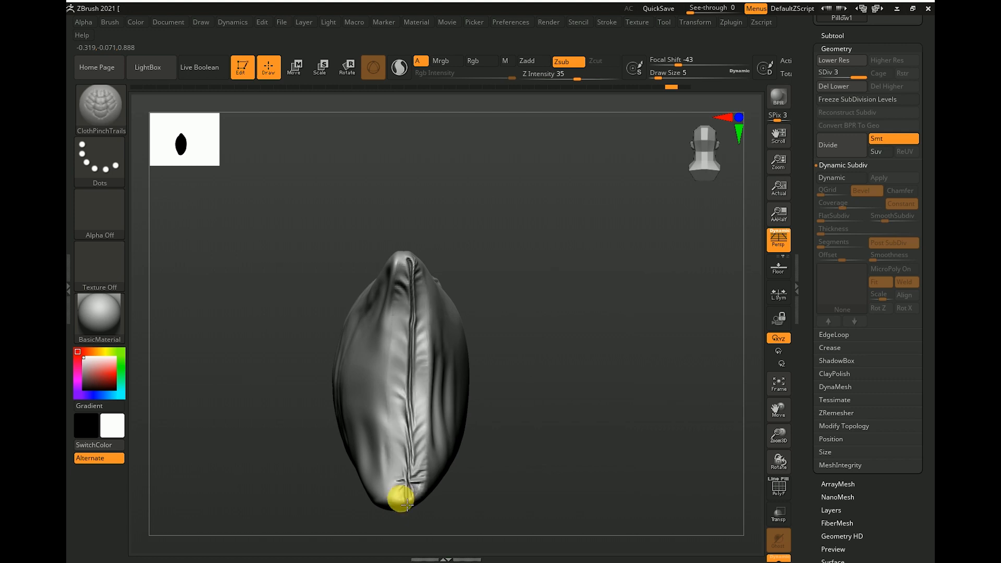
{"action": "left_click_drag", "start_coordinate": [556, 458], "coordinate": [602, 425]}
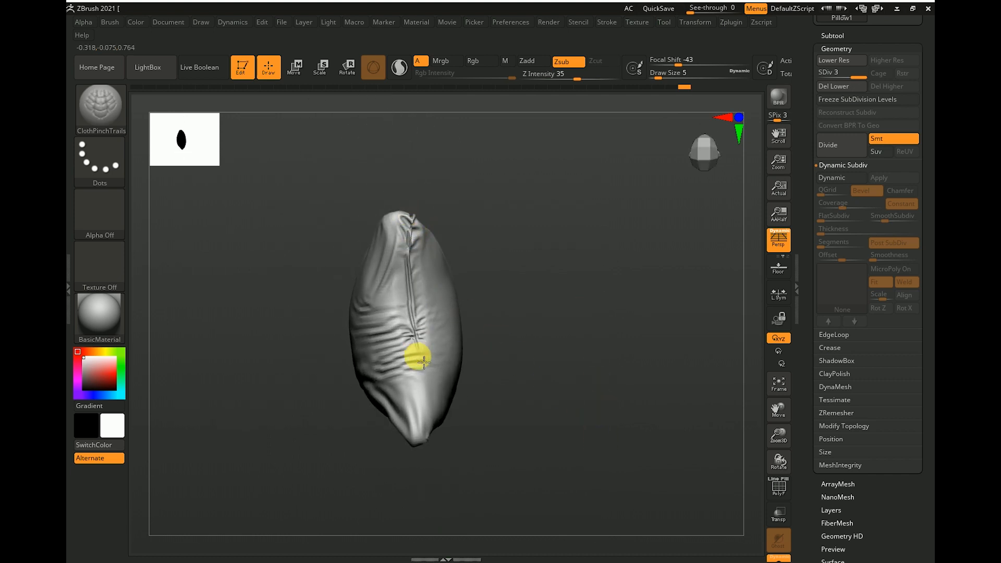
{"action": "left_click_drag", "start_coordinate": [453, 492], "coordinate": [623, 297]}
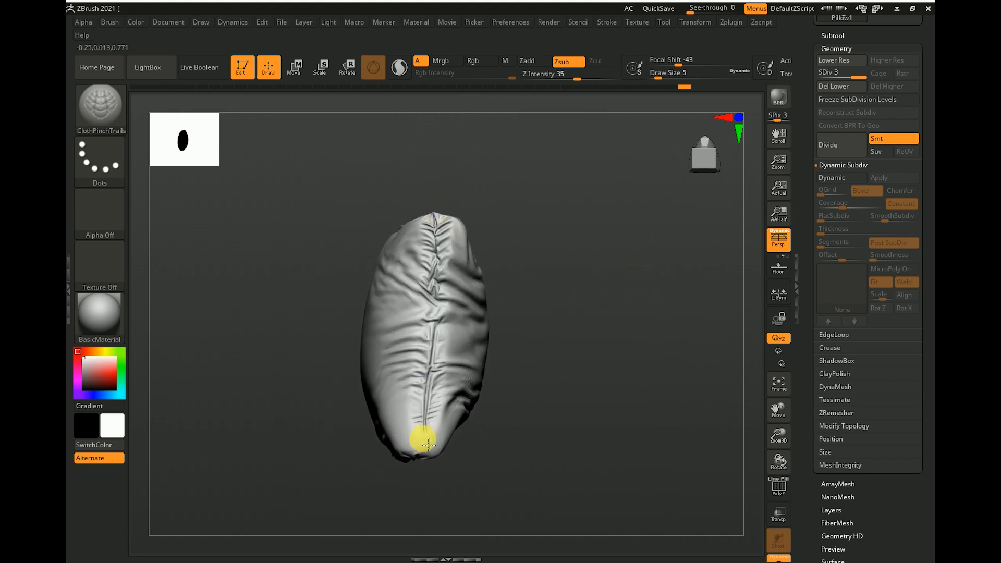
{"action": "left_click_drag", "start_coordinate": [645, 439], "coordinate": [680, 339]}
{"action": "key", "text": "ctrl+z"}
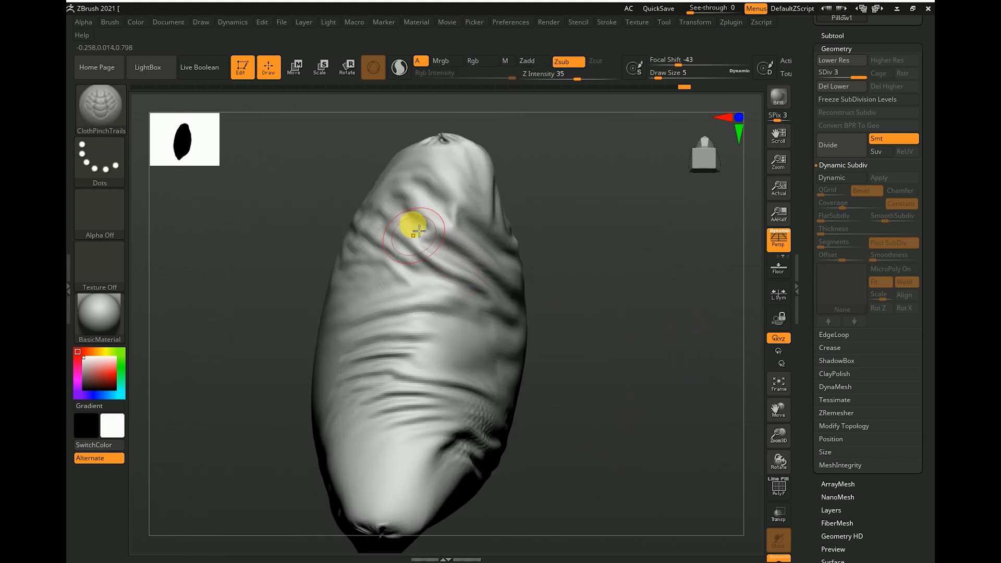
{"action": "mouse_move", "coordinate": [437, 211]}
{"action": "left_mouse_down"}
{"action": "mouse_move", "coordinate": [416, 274]}
{"action": "mouse_move", "coordinate": [394, 487]}
{"action": "mouse_move", "coordinate": [376, 532]}
{"action": "left_mouse_up"}
Show the whole sofa again and select the plain pillow beside the folded one
{"action": "mouse_move", "coordinate": [614, 462]}
{"action": "left_mouse_down"}
{"action": "mouse_move", "coordinate": [632, 432]}
{"action": "mouse_move", "coordinate": [668, 432]}
{"action": "mouse_move", "coordinate": [661, 389]}
{"action": "mouse_move", "coordinate": [650, 397]}
{"action": "mouse_move", "coordinate": [639, 390]}
{"action": "mouse_move", "coordinate": [648, 398]}
{"action": "mouse_move", "coordinate": [639, 402]}
{"action": "mouse_move", "coordinate": [679, 409]}
{"action": "mouse_move", "coordinate": [692, 363]}
{"action": "mouse_move", "coordinate": [672, 410]}
{"action": "left_mouse_up"}
{"action": "left_click_drag", "start_coordinate": [688, 369], "coordinate": [668, 431]}
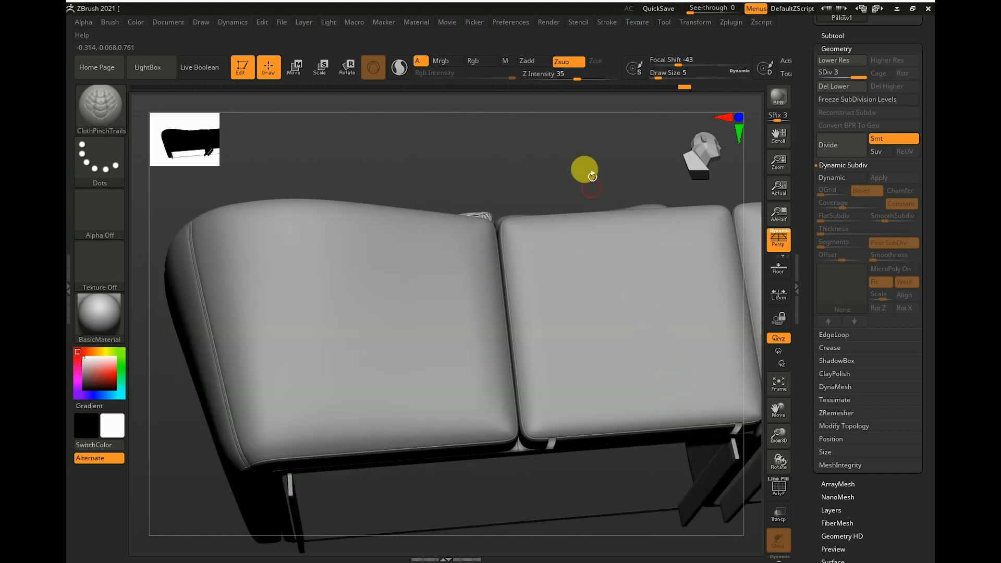
{"action": "left_click_drag", "start_coordinate": [593, 176], "coordinate": [493, 270]}
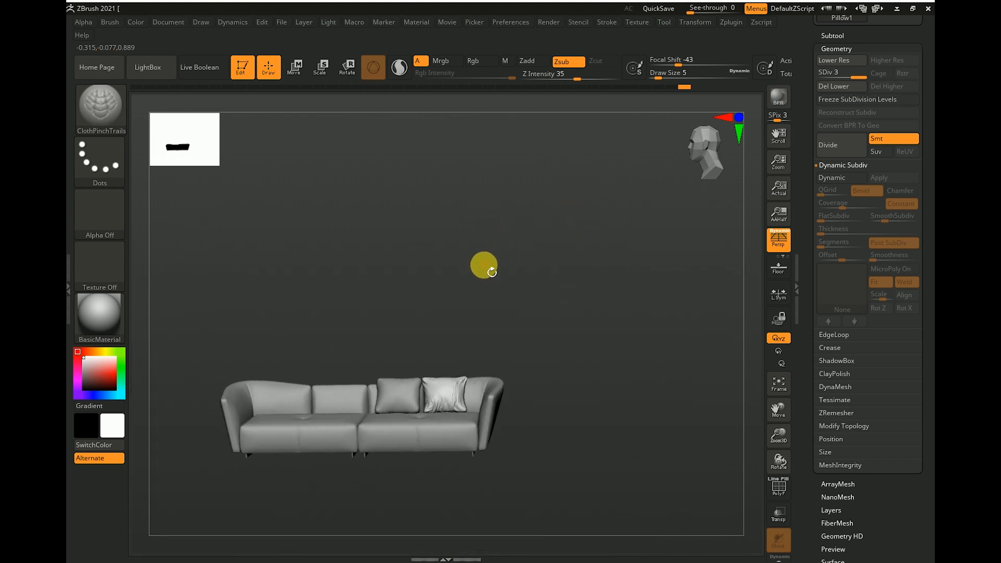
{"action": "left_click", "coordinate": [404, 391], "text": "alt"}
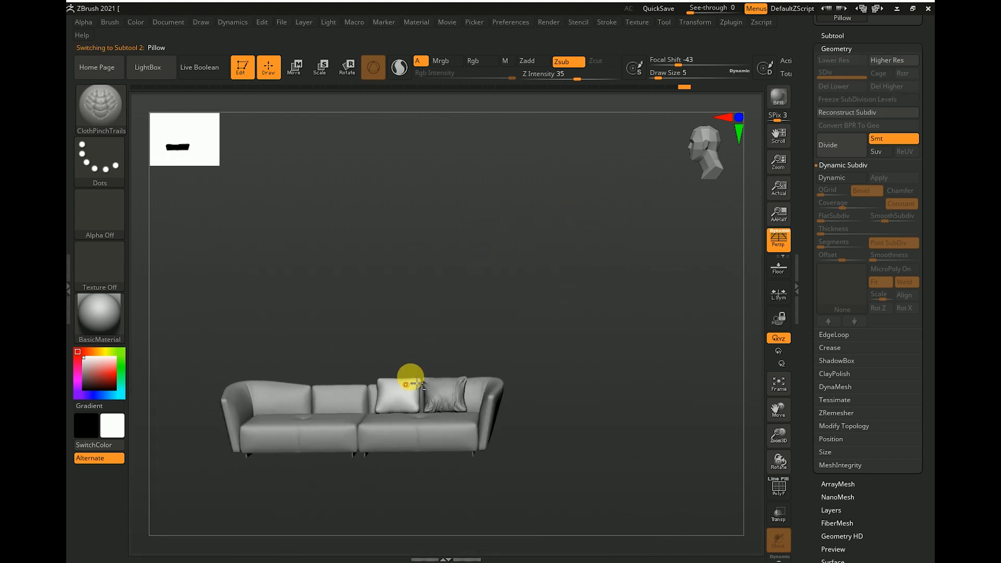
Divide the plain pillow's mesh to subdivision level 2
{"action": "left_click_drag", "start_coordinate": [477, 269], "coordinate": [482, 370], "text": "alt"}
{"action": "left_click_drag", "start_coordinate": [457, 268], "coordinate": [523, 275], "text": "alt"}
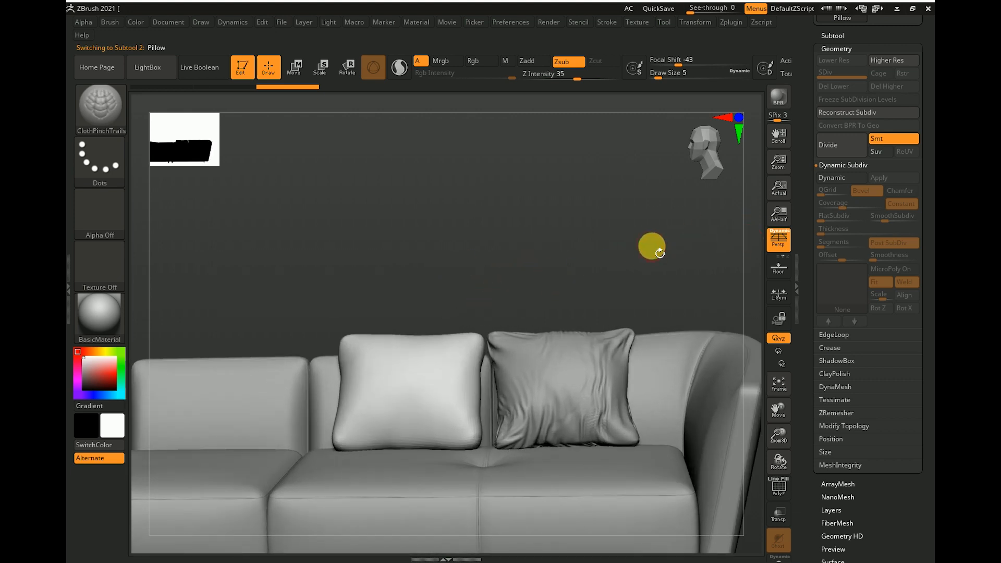
{"action": "left_click_drag", "start_coordinate": [659, 253], "coordinate": [653, 265], "text": "alt"}
{"action": "left_click", "coordinate": [832, 156]}
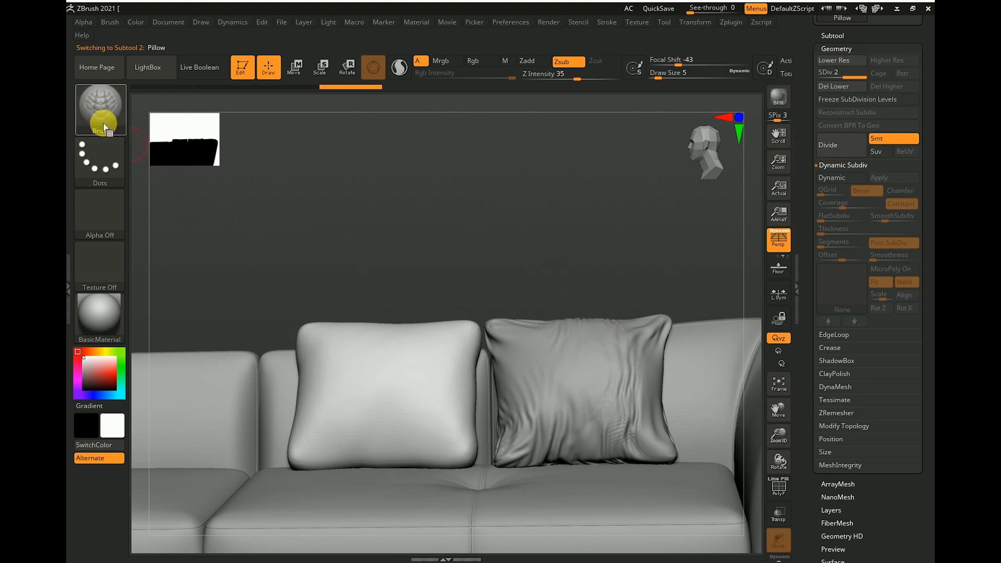
Switch to the TransposeCloth brush
{"action": "left_click", "coordinate": [100, 104]}
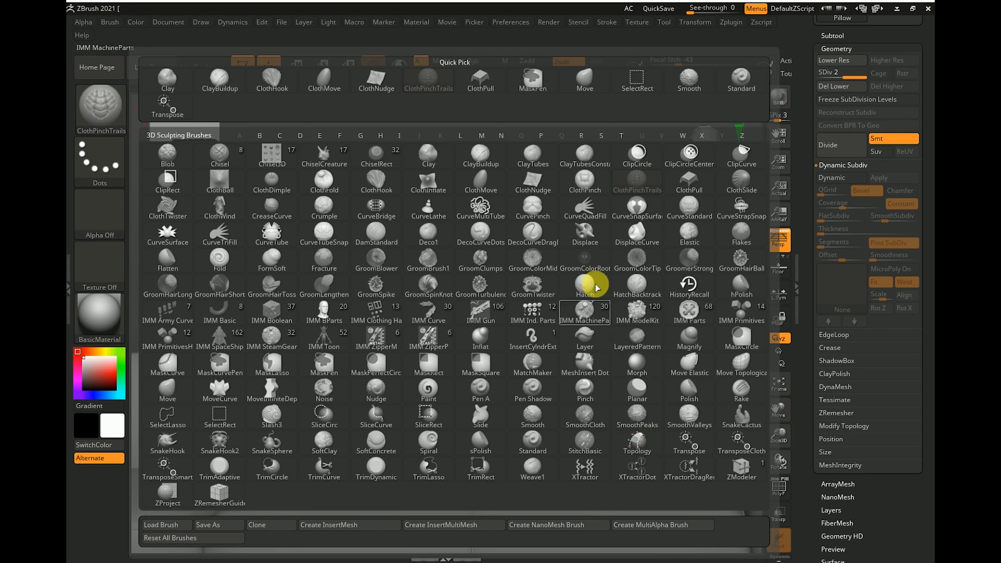
{"action": "key", "text": "t"}
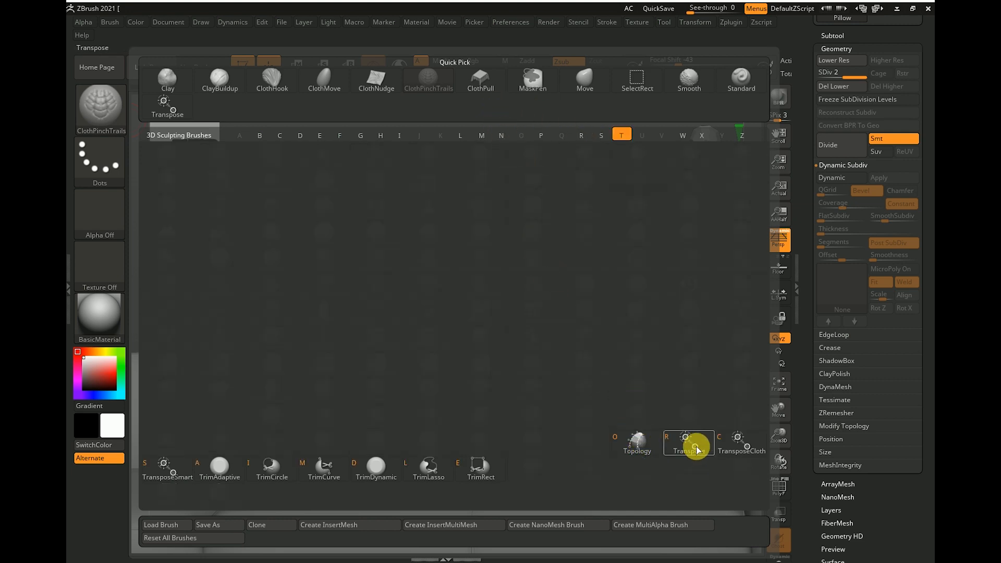
{"action": "left_click", "coordinate": [738, 447]}
Try moving the plain pillow slightly downward with the TransposeCloth gizmo
{"action": "left_click_drag", "start_coordinate": [610, 236], "coordinate": [647, 234], "text": "alt"}
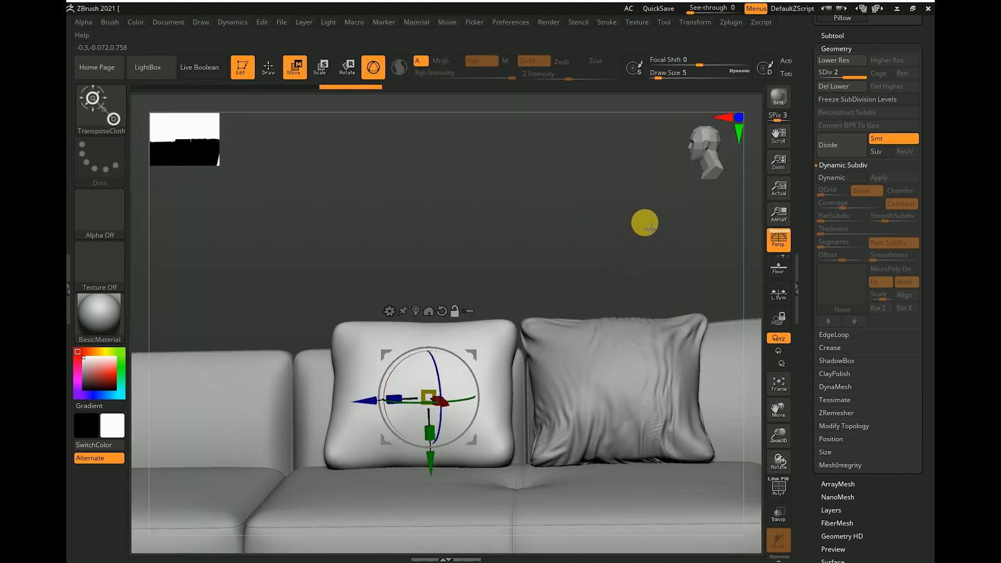
{"action": "left_click_drag", "start_coordinate": [603, 250], "coordinate": [659, 253]}
{"action": "mouse_move", "coordinate": [427, 471]}
{"action": "left_mouse_down"}
{"action": "mouse_move", "coordinate": [426, 460]}
{"action": "mouse_move", "coordinate": [426, 481]}
{"action": "left_mouse_up"}
{"action": "key", "text": "ctrl+z"}
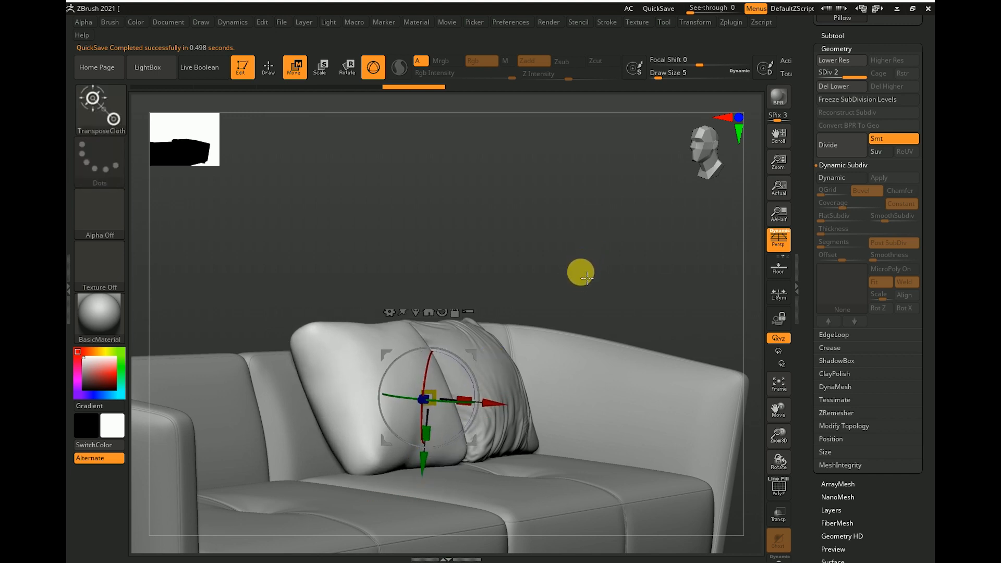
Turn on the floor grid and try moving the plain pillow down into the seat with TransposeCloth, undoing the move
{"action": "left_click", "coordinate": [778, 266]}
{"action": "left_click_drag", "start_coordinate": [428, 470], "coordinate": [424, 533]}
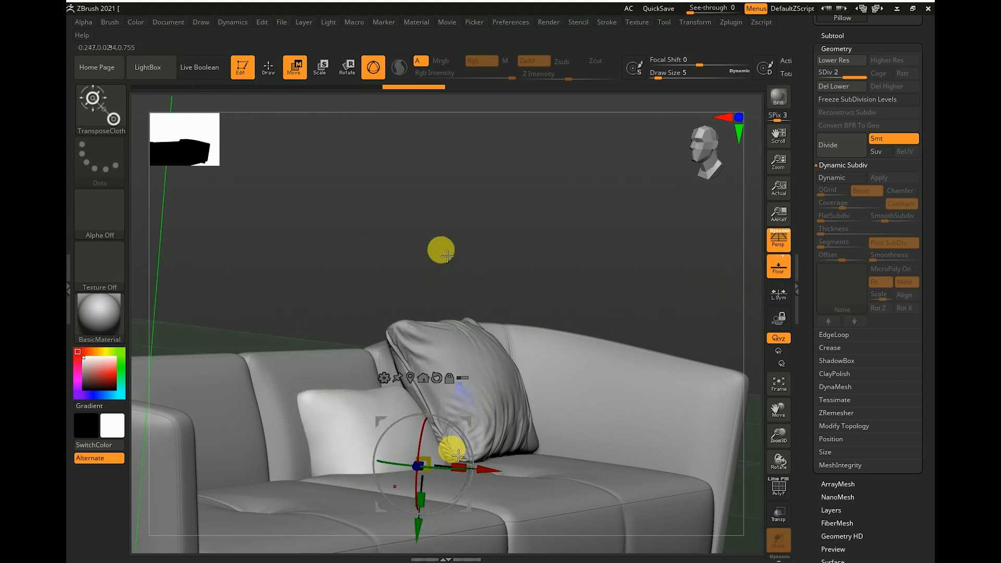
{"action": "key", "text": "ctrl+z"}
Dock the Dynamics settings beside the canvas and enable the collision volume at resolution 2048
{"action": "left_click", "coordinate": [834, 37]}
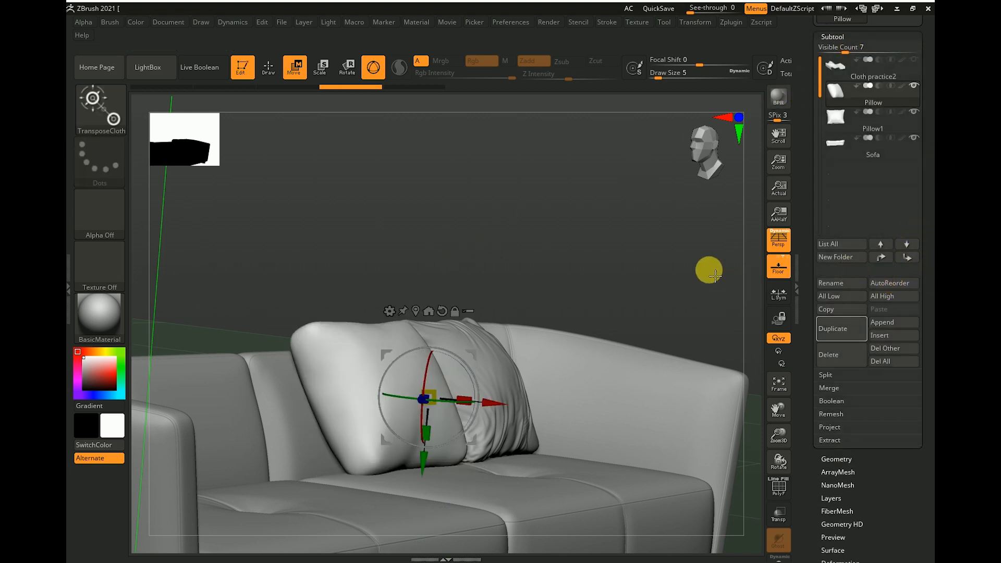
{"action": "left_click", "coordinate": [228, 25]}
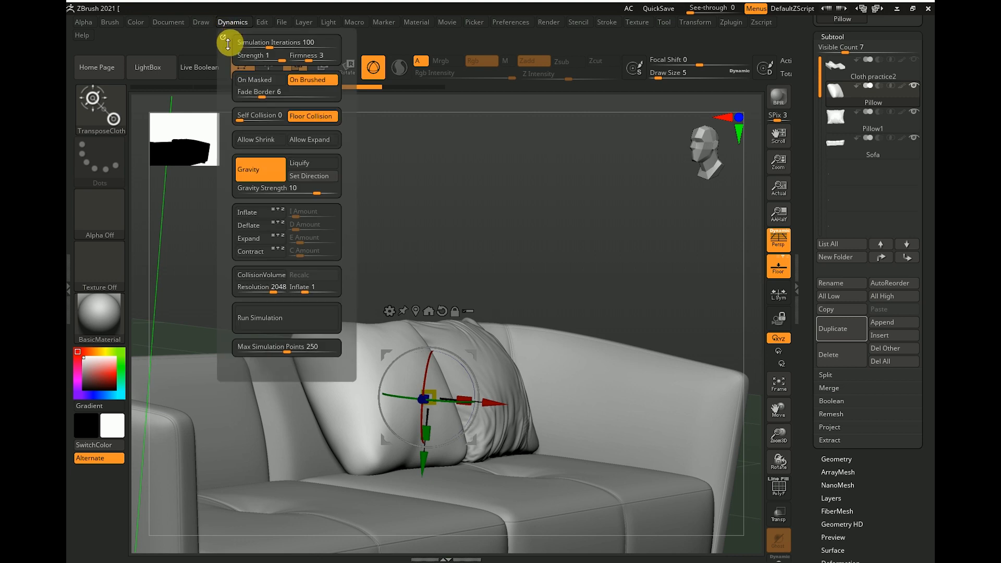
{"action": "left_click_drag", "start_coordinate": [230, 38], "coordinate": [146, 202]}
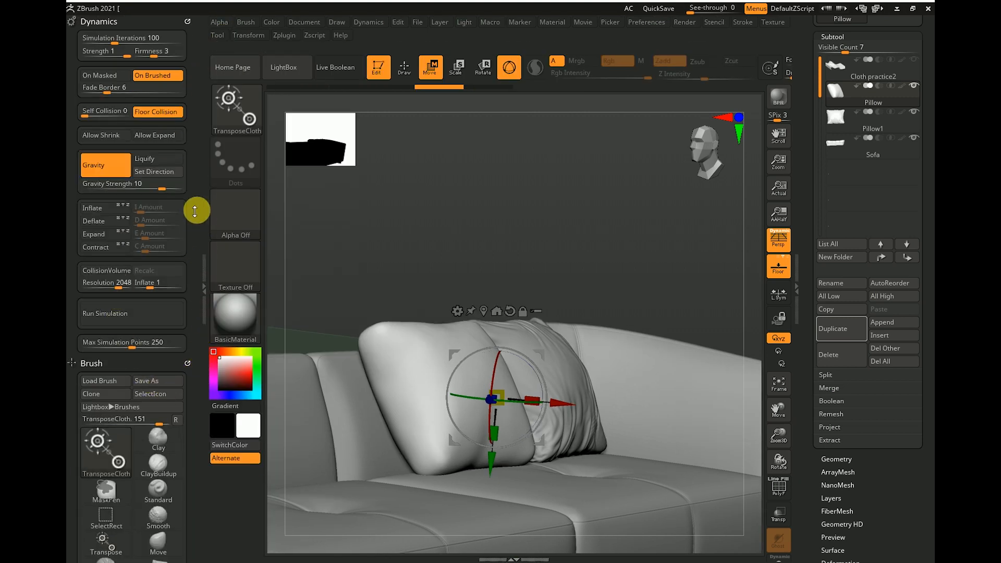
{"action": "left_click", "coordinate": [120, 275]}
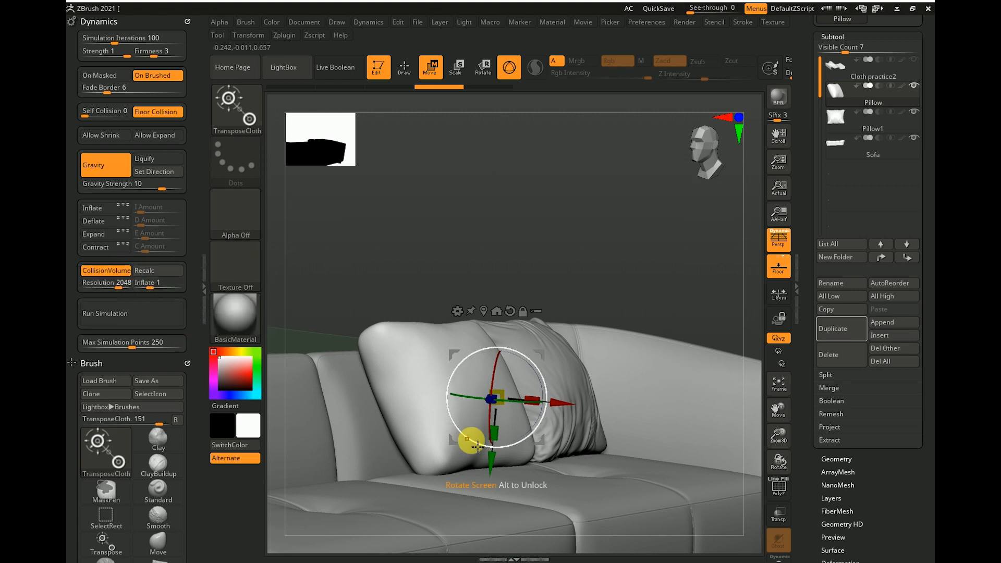
Try pushing the plain pillow down against the sofa seat with TransposeCloth and the collision volume enabled
{"action": "left_click_drag", "start_coordinate": [494, 462], "coordinate": [502, 414]}
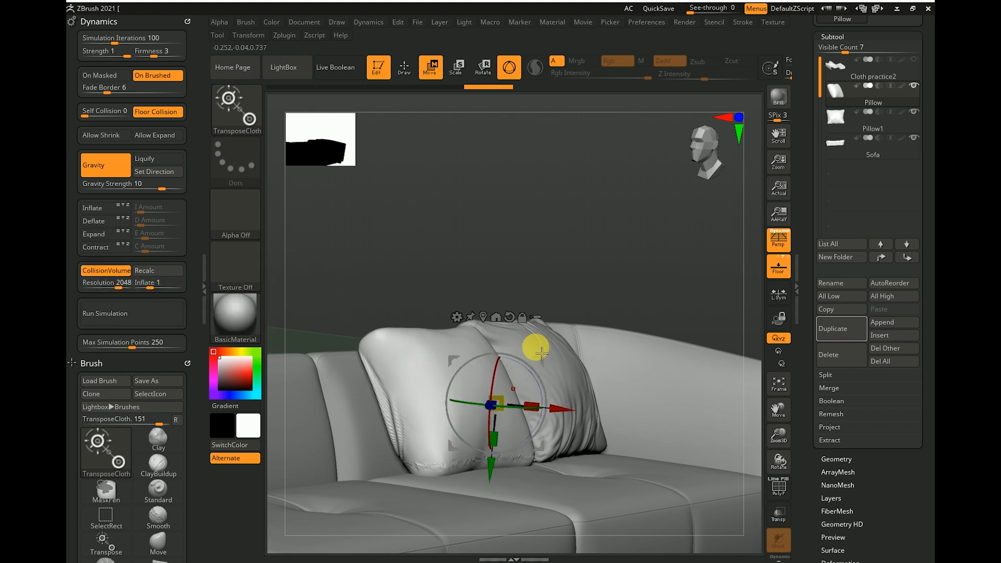
{"action": "left_click_drag", "start_coordinate": [638, 234], "coordinate": [607, 243]}
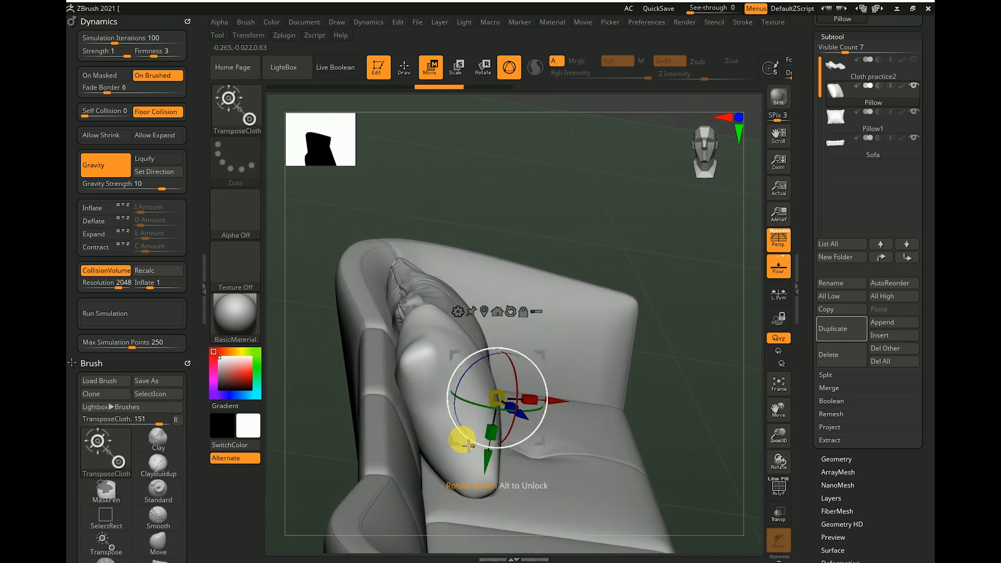
Set the collision volume's Inflate to 0 and try moving and rotating the plain pillow against the sofa with TransposeCloth, undoing the rotation
{"action": "left_click", "coordinate": [152, 285]}
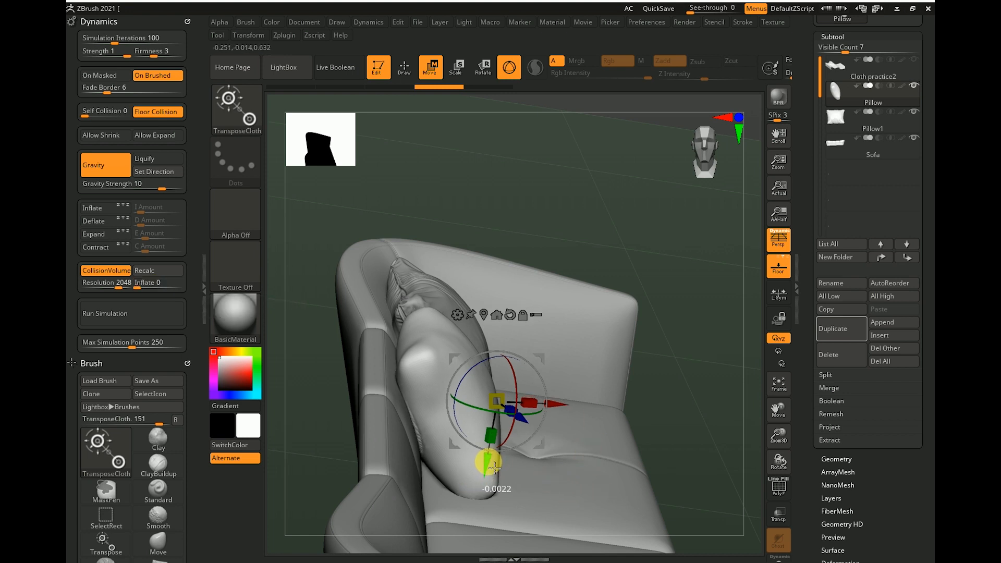
{"action": "mouse_move", "coordinate": [697, 425]}
{"action": "left_mouse_down"}
{"action": "mouse_move", "coordinate": [690, 397]}
{"action": "mouse_move", "coordinate": [694, 419]}
{"action": "mouse_move", "coordinate": [678, 415]}
{"action": "mouse_move", "coordinate": [697, 417]}
{"action": "left_mouse_up"}
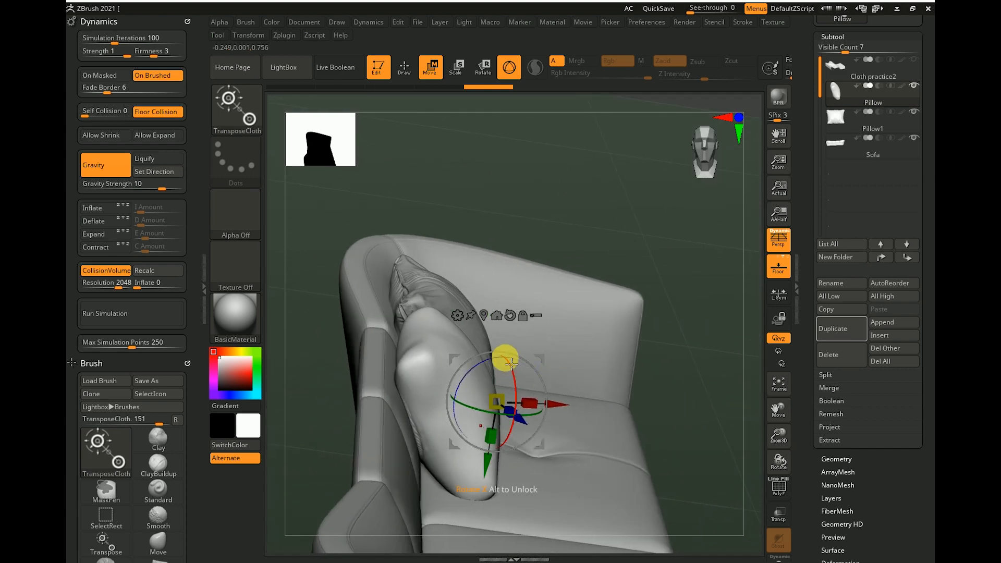
{"action": "left_click_drag", "start_coordinate": [507, 357], "coordinate": [480, 353]}
{"action": "left_click_drag", "start_coordinate": [596, 228], "coordinate": [575, 258]}
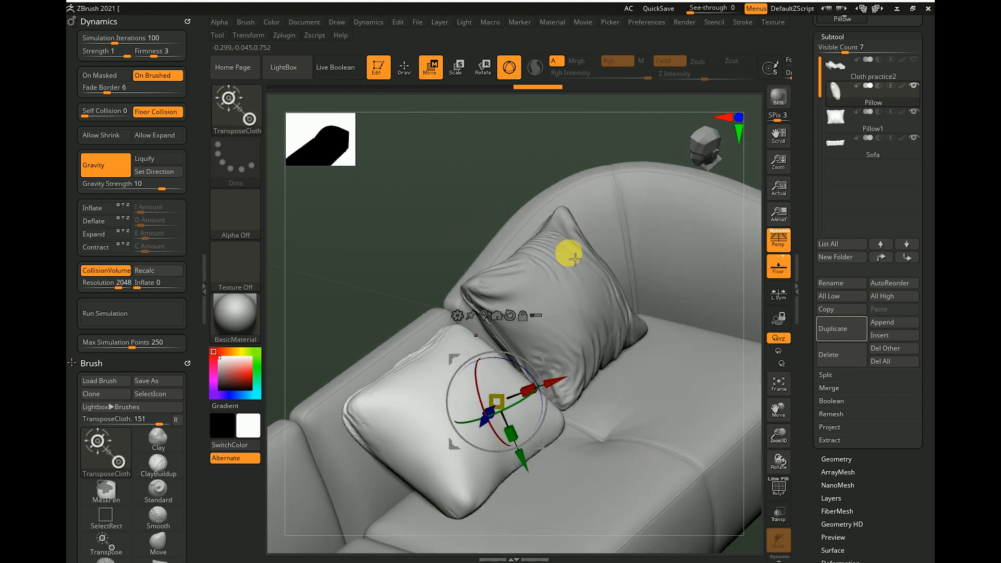
{"action": "key", "text": "ctrl+z"}
Try moving the plain pillow away from the backrest along the red axis with TransposeCloth
{"action": "left_click_drag", "start_coordinate": [434, 251], "coordinate": [550, 369]}
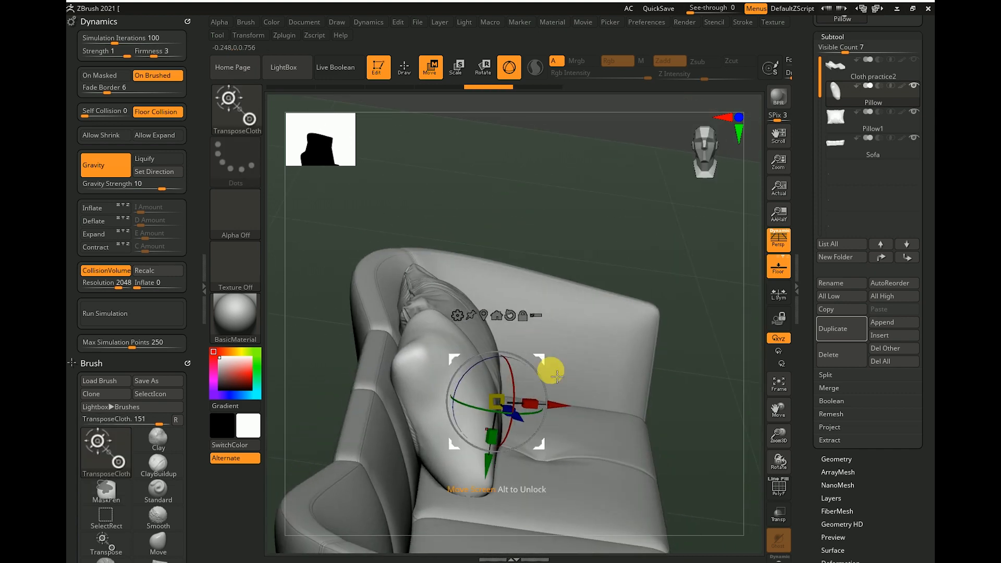
{"action": "left_click_drag", "start_coordinate": [574, 401], "coordinate": [761, 395]}
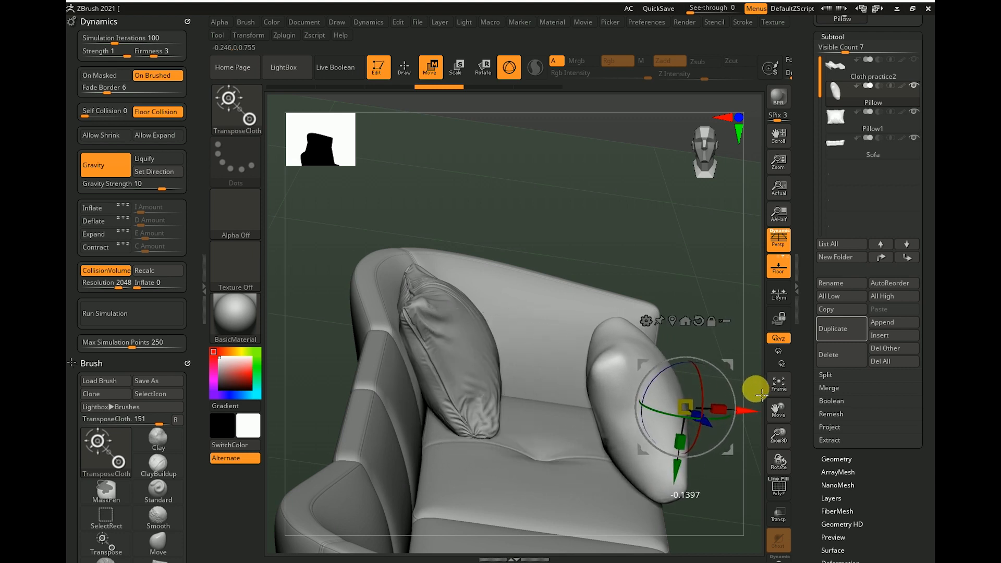
{"action": "left_click_drag", "start_coordinate": [719, 279], "coordinate": [704, 321]}
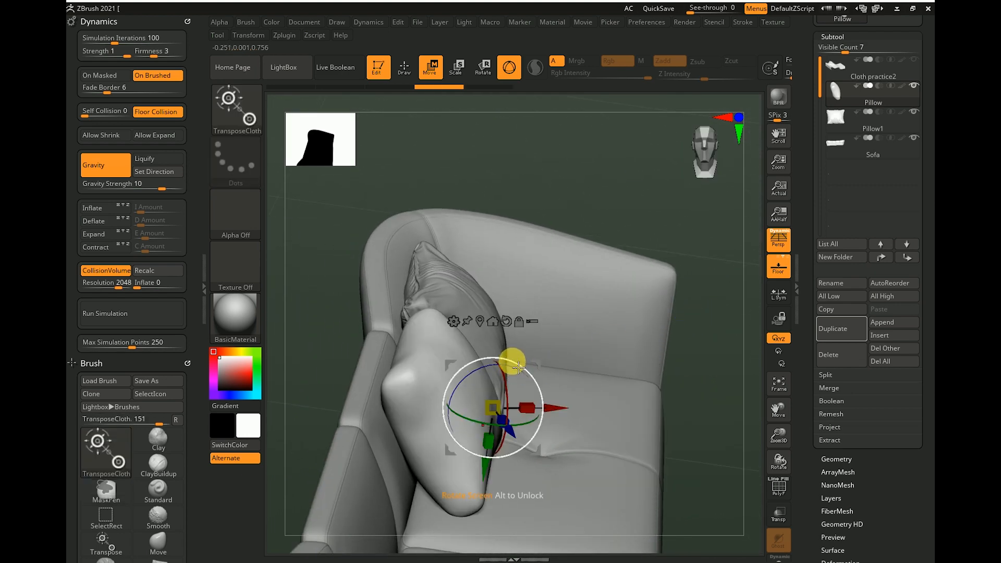
Adjust the plain pillow's lean against the sofa backrest with the TransposeCloth gizmo
{"action": "left_click_drag", "start_coordinate": [655, 189], "coordinate": [599, 199]}
{"action": "mouse_move", "coordinate": [529, 375]}
{"action": "left_mouse_down"}
{"action": "mouse_move", "coordinate": [539, 398]}
{"action": "mouse_move", "coordinate": [531, 414]}
{"action": "mouse_move", "coordinate": [538, 376]}
{"action": "left_mouse_up"}
{"action": "mouse_move", "coordinate": [590, 287]}
{"action": "left_mouse_down", "text": "alt"}
{"action": "mouse_move", "coordinate": [592, 275]}
{"action": "mouse_move", "coordinate": [591, 286]}
{"action": "left_mouse_up", "text": "alt"}
{"action": "left_click_drag", "start_coordinate": [544, 390], "coordinate": [546, 402]}
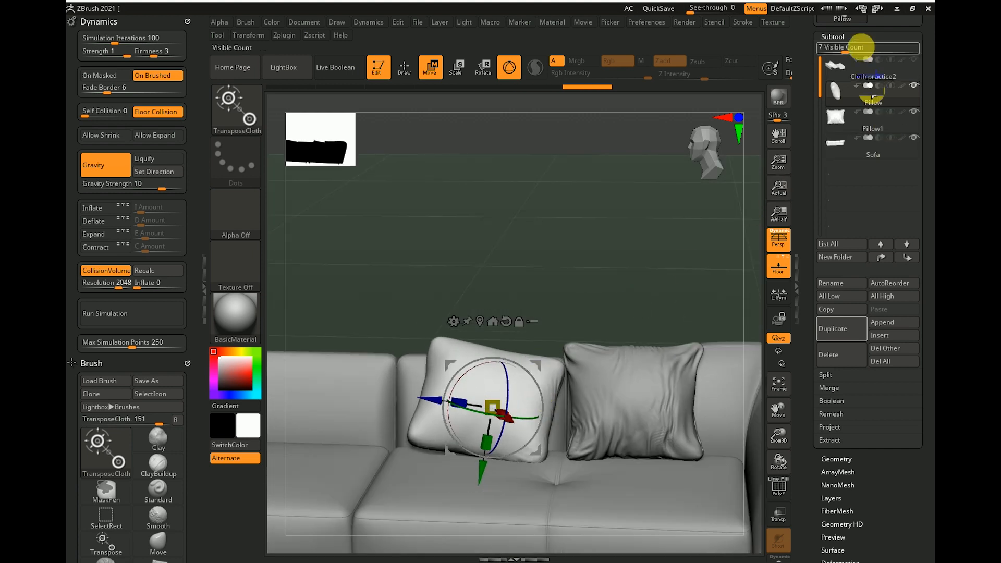
Replace the Subtool list with the Geometry settings and shift the plain pillow sideways toward the wrinkled pillow with TransposeCloth
{"action": "left_click", "coordinate": [855, 40]}
{"action": "left_click", "coordinate": [857, 50]}
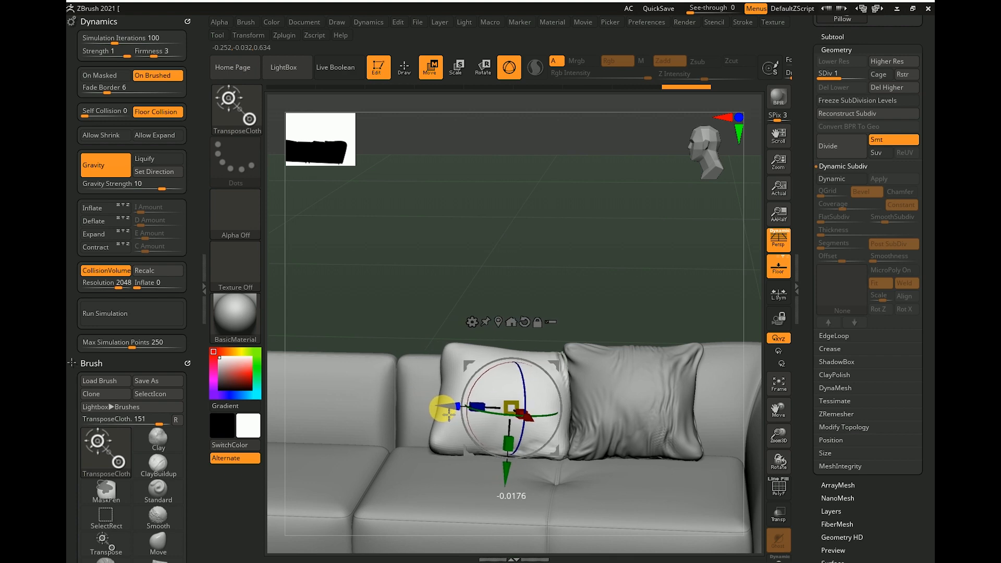
{"action": "left_click_drag", "start_coordinate": [616, 235], "coordinate": [537, 367]}
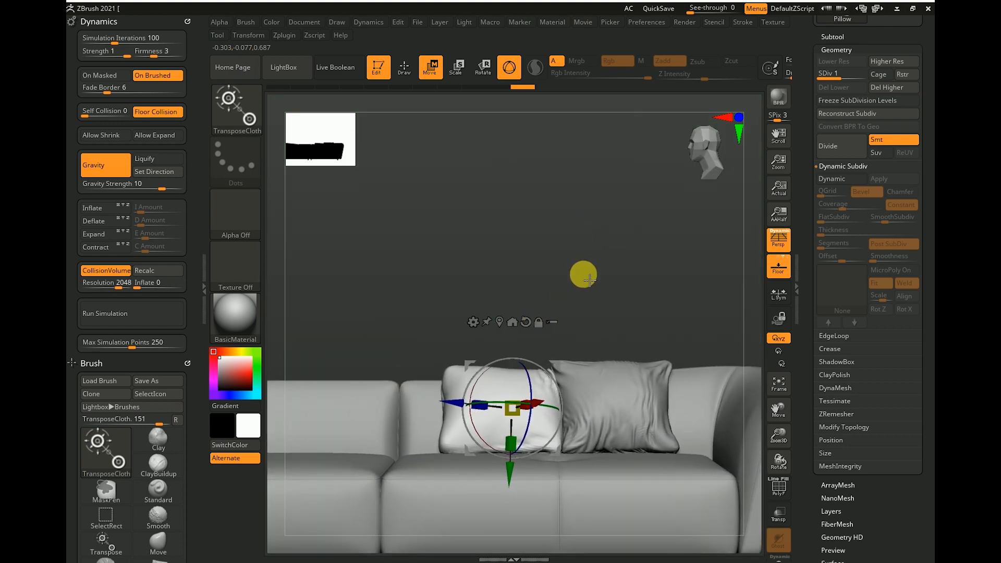
Raise the plain pillow to subdivision level 2 and nudge it against the wrinkled pillow with TransposeCloth
{"action": "left_click_drag", "start_coordinate": [641, 273], "coordinate": [657, 194]}
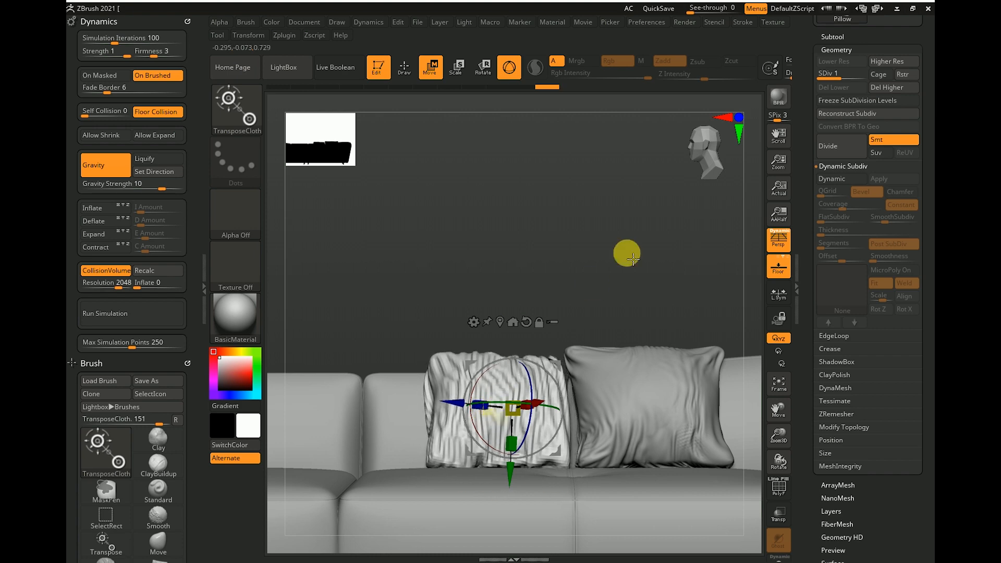
{"action": "left_click_drag", "start_coordinate": [649, 200], "coordinate": [645, 232]}
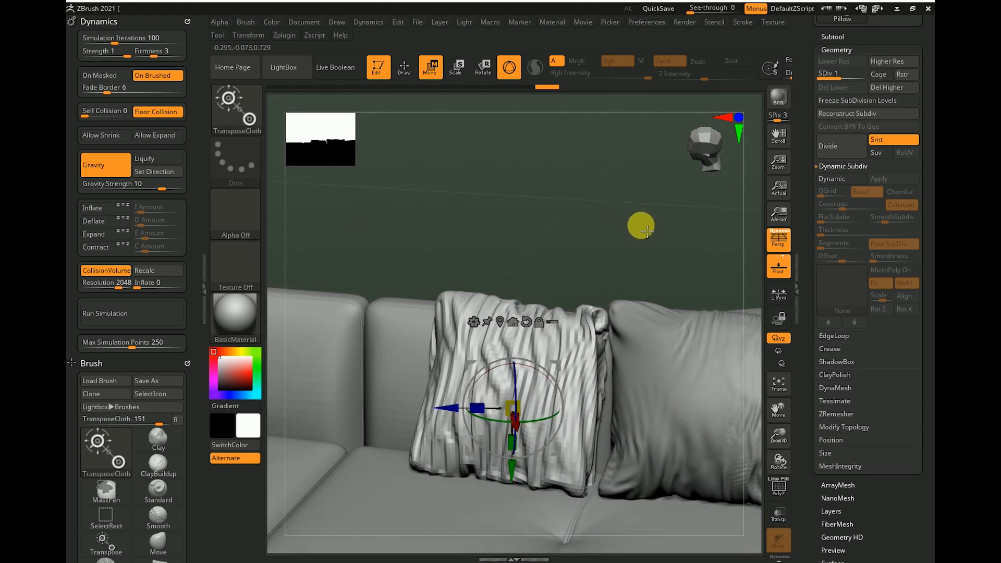
{"action": "left_click", "coordinate": [845, 113]}
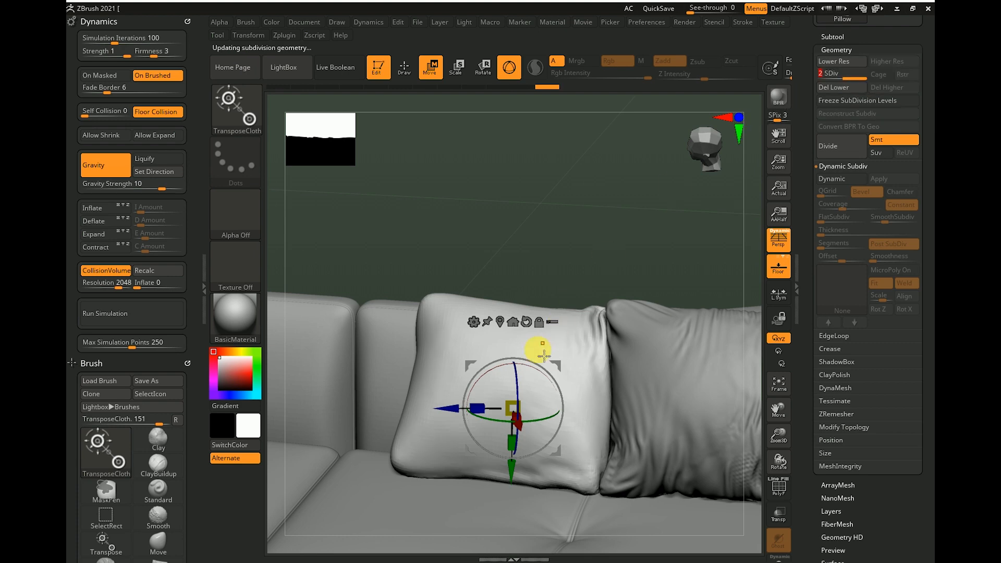
{"action": "left_click_drag", "start_coordinate": [489, 408], "coordinate": [495, 408]}
{"action": "left_click_drag", "start_coordinate": [576, 244], "coordinate": [603, 235]}
Place the gizmo at the centre of the plain pillow's front and try squeezing its width with TransposeCloth
{"action": "left_click", "coordinate": [506, 346]}
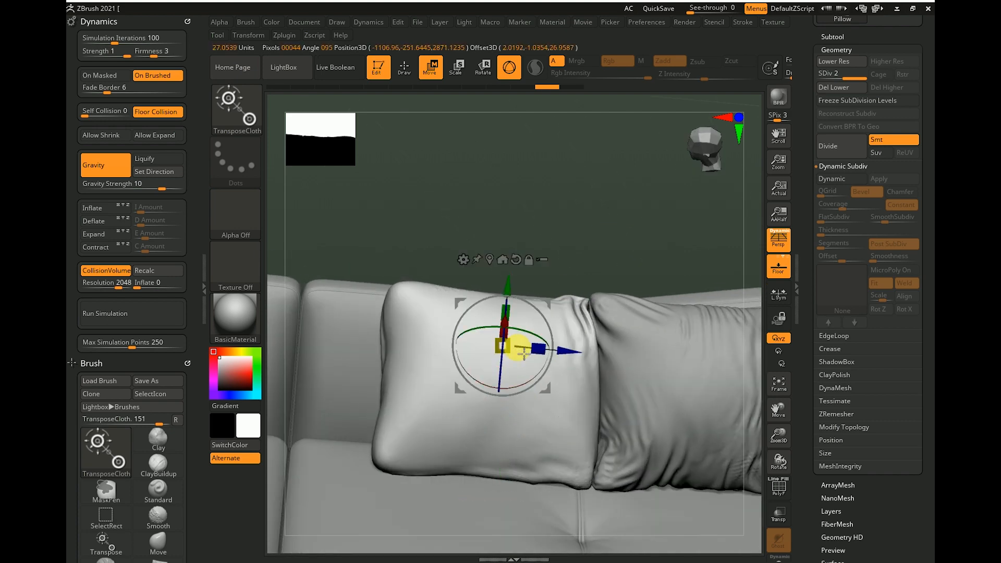
{"action": "left_click_drag", "start_coordinate": [631, 238], "coordinate": [601, 286]}
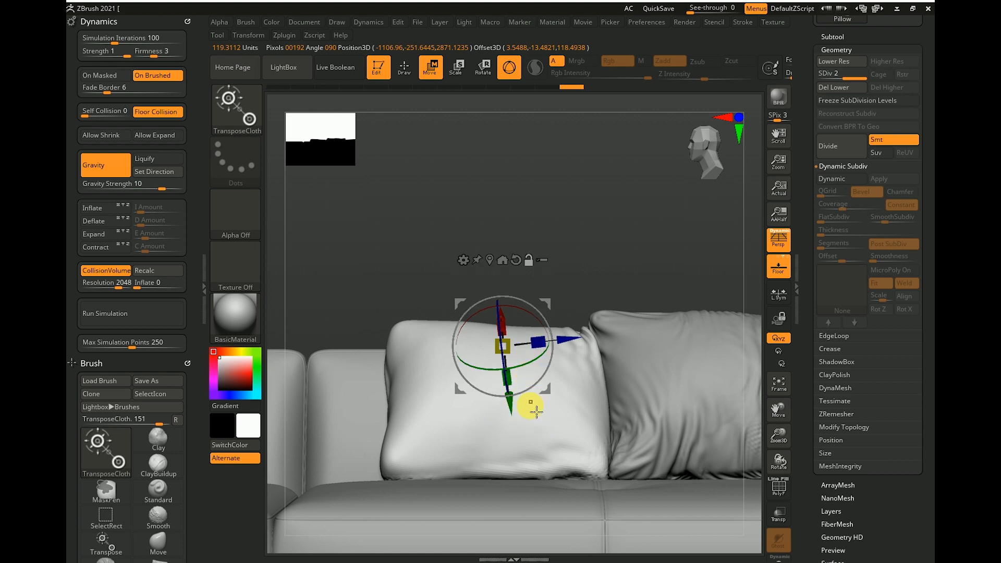
{"action": "left_click", "coordinate": [499, 382]}
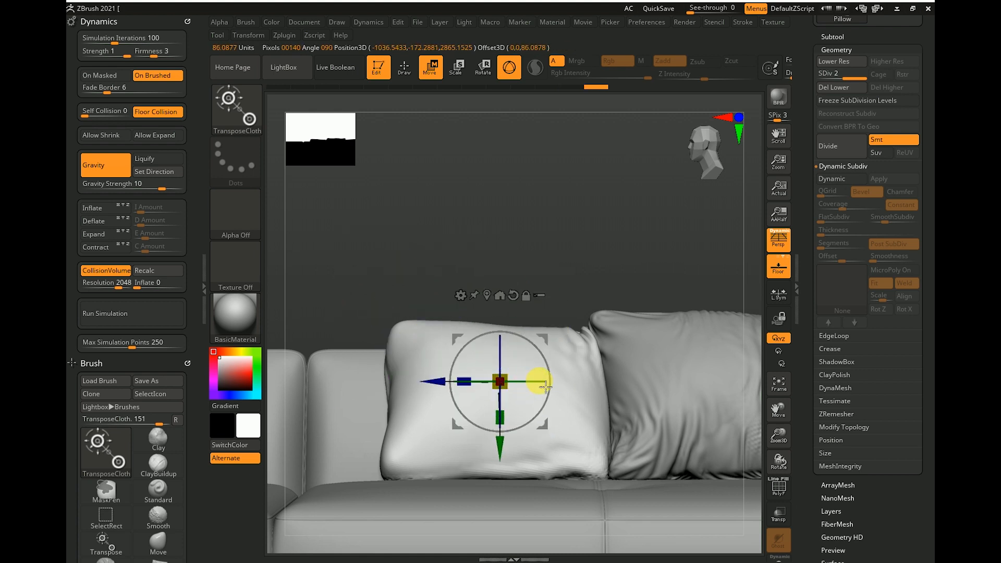
{"action": "left_click_drag", "start_coordinate": [475, 384], "coordinate": [552, 339]}
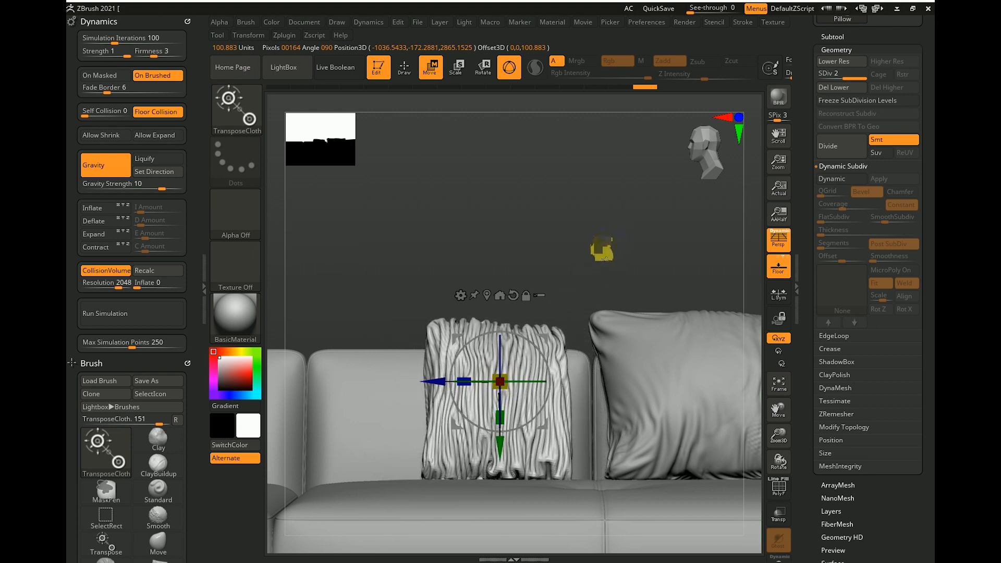
{"action": "key", "text": "ctrl+z"}
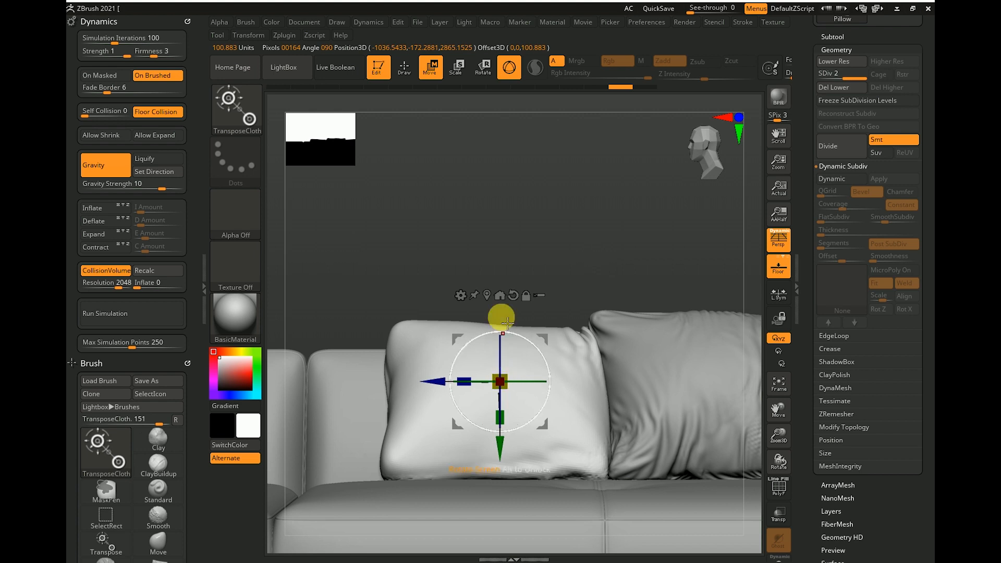
Try squeezing the plain pillow's width with the simulation Firmness set to 4, then undo the deformation
{"action": "left_click", "coordinate": [165, 57]}
{"action": "left_click_drag", "start_coordinate": [472, 382], "coordinate": [487, 384]}
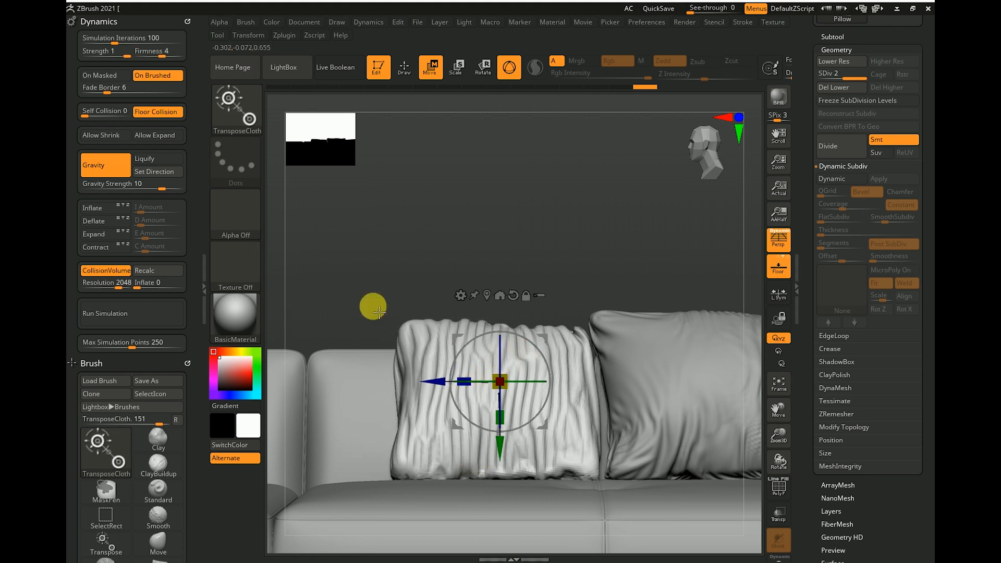
{"action": "key", "text": "ctrl"}
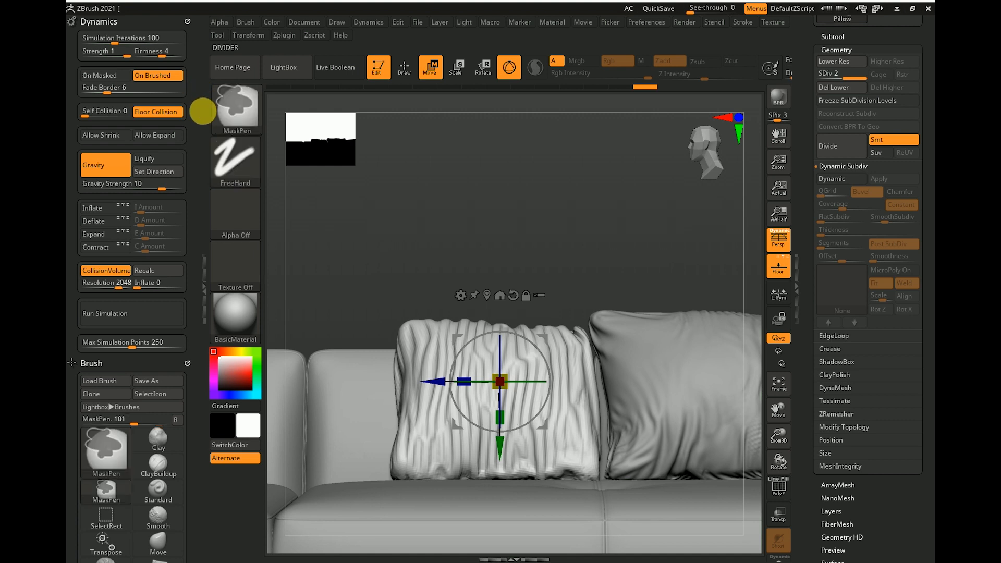
{"action": "key", "text": "ctrl+z"}
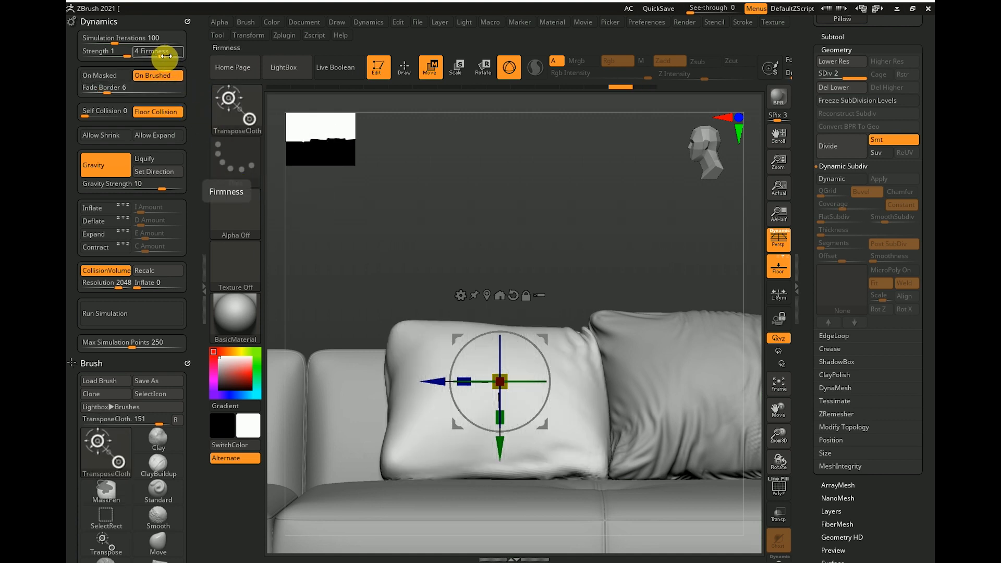
Try the same width squeeze on the plain pillow with Firmness set to 2, then undo it
{"action": "left_click_drag", "start_coordinate": [163, 56], "coordinate": [161, 56]}
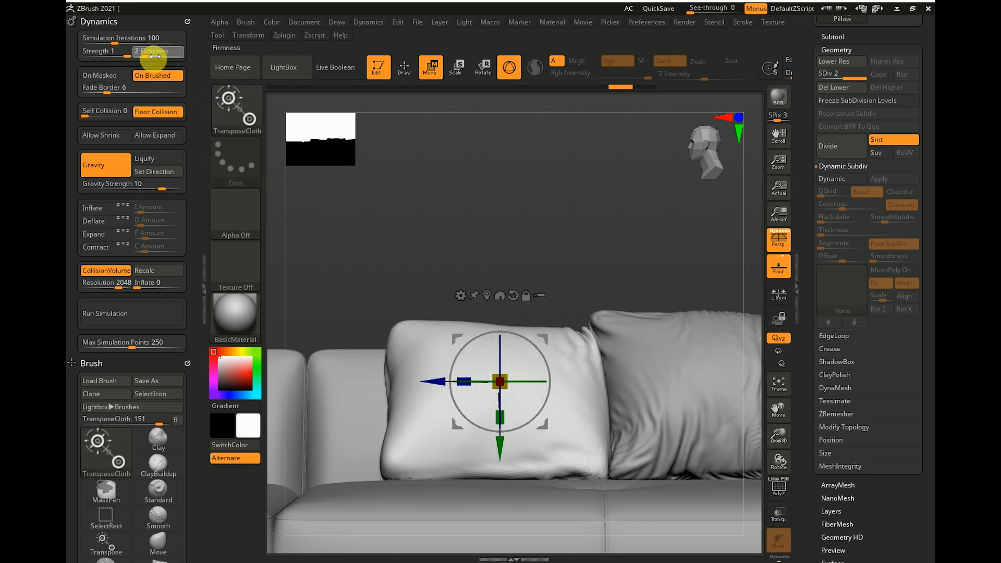
{"action": "left_click_drag", "start_coordinate": [469, 382], "coordinate": [482, 386]}
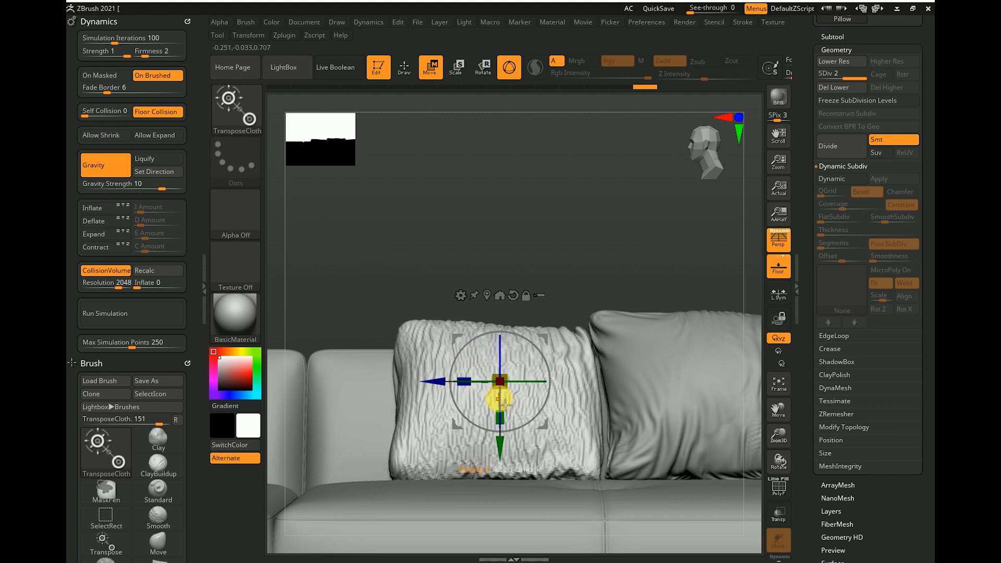
{"action": "key", "text": "ctrl+z"}
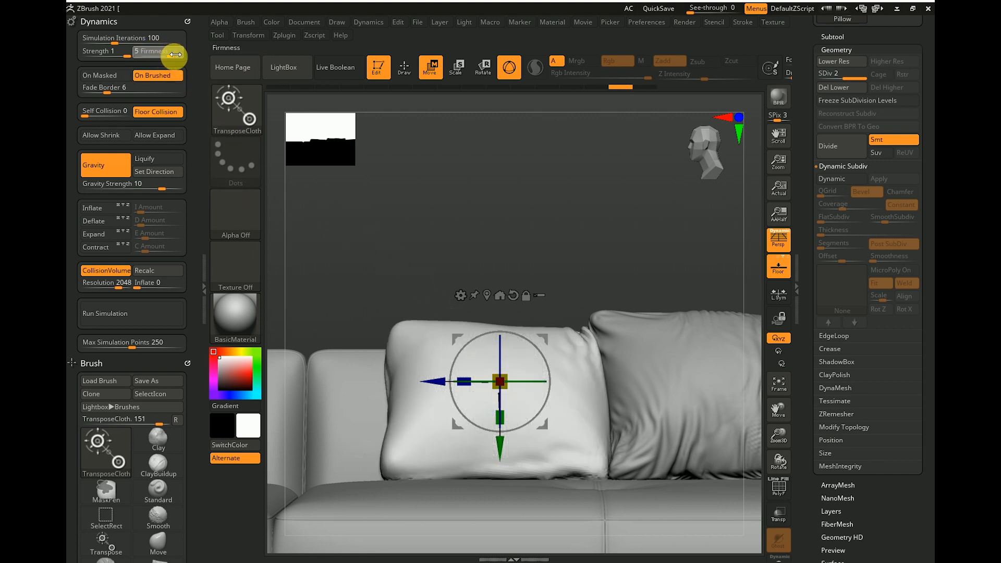
Try squeezing the plain pillow's width with Firmness 5, inspect the folds, and undo the deformation
{"action": "left_click_drag", "start_coordinate": [475, 382], "coordinate": [503, 383]}
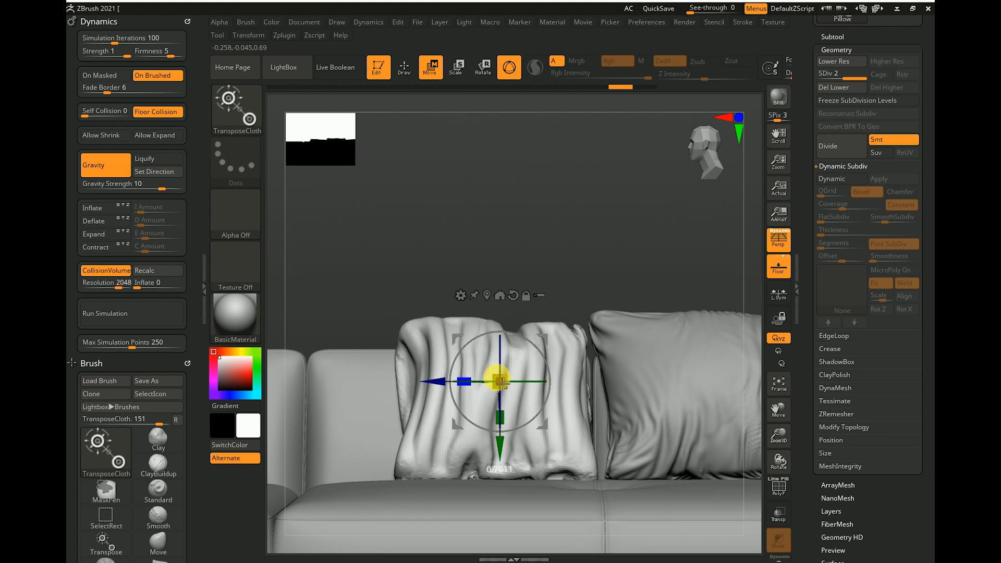
{"action": "mouse_move", "coordinate": [568, 271]}
{"action": "left_mouse_down"}
{"action": "mouse_move", "coordinate": [578, 250]}
{"action": "mouse_move", "coordinate": [580, 265]}
{"action": "mouse_move", "coordinate": [601, 255]}
{"action": "left_mouse_up"}
{"action": "key", "text": "ctrl"}
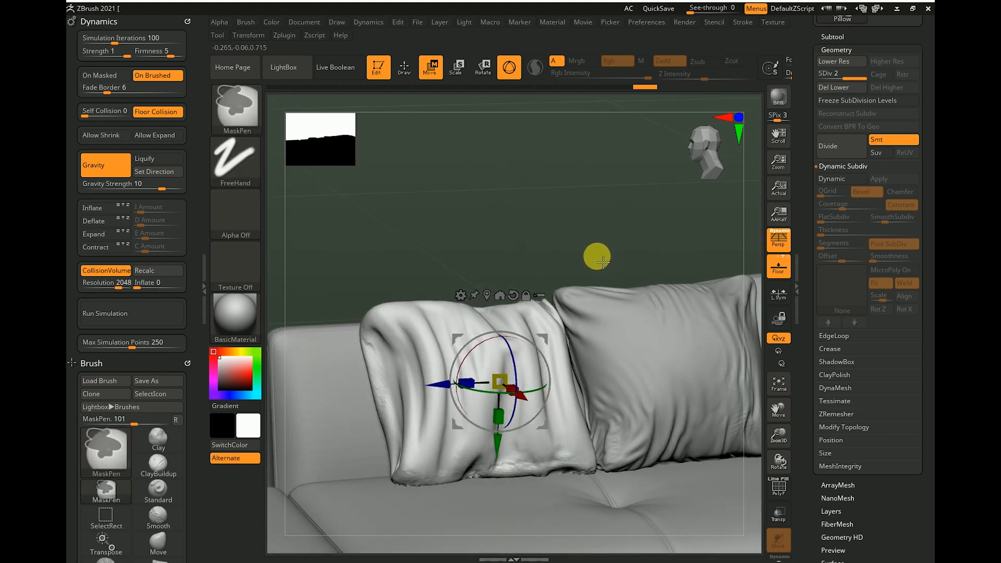
{"action": "key", "text": "ctrl+z"}
With Firmness set to 4, pull folds along the plain pillow's upper edge beside the wrinkled pillow using ClothPull and smooth its face
{"action": "left_click", "coordinate": [163, 56]}
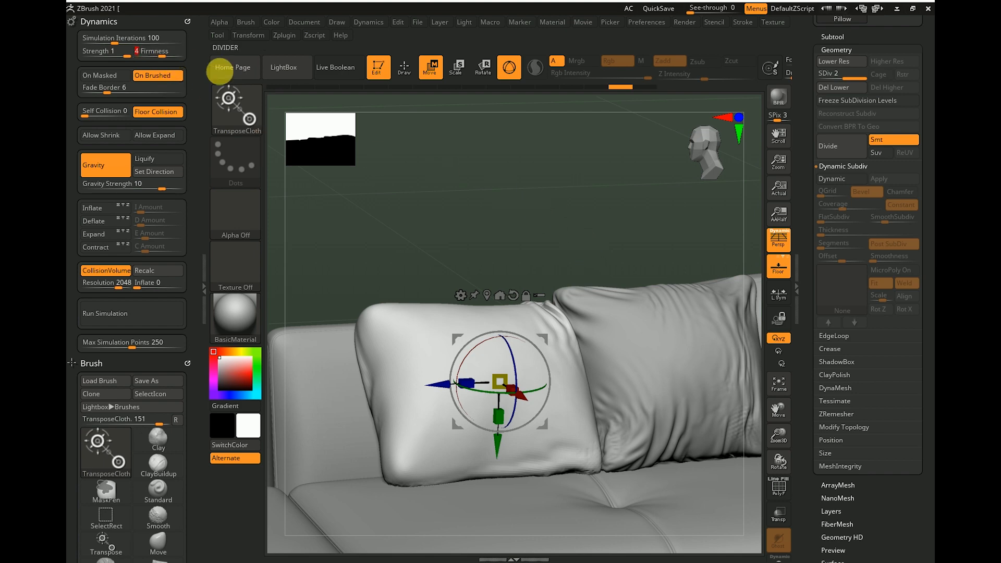
{"action": "left_click_drag", "start_coordinate": [599, 208], "coordinate": [589, 210]}
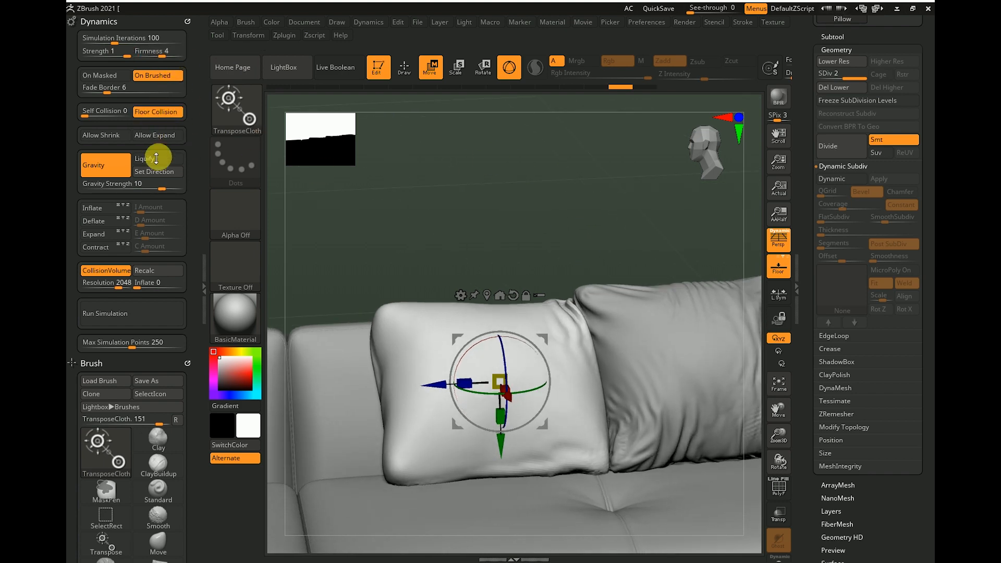
{"action": "left_click", "coordinate": [246, 109]}
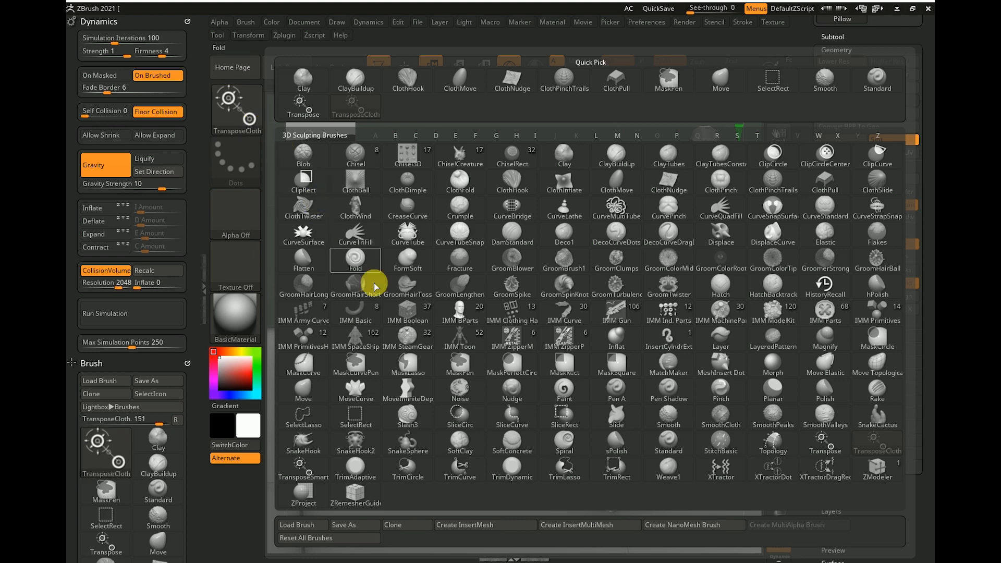
{"action": "key", "text": "c"}
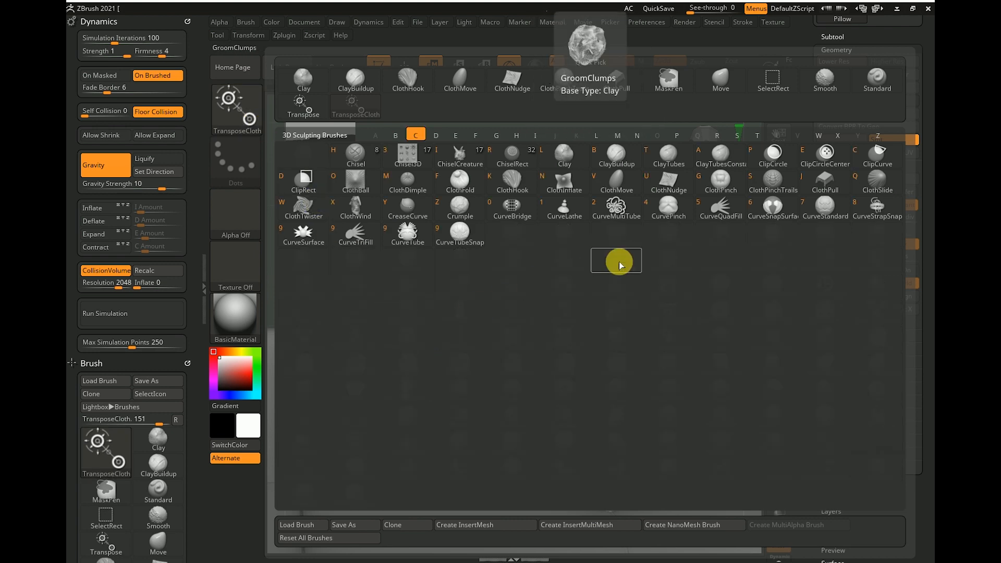
{"action": "left_click", "coordinate": [819, 190]}
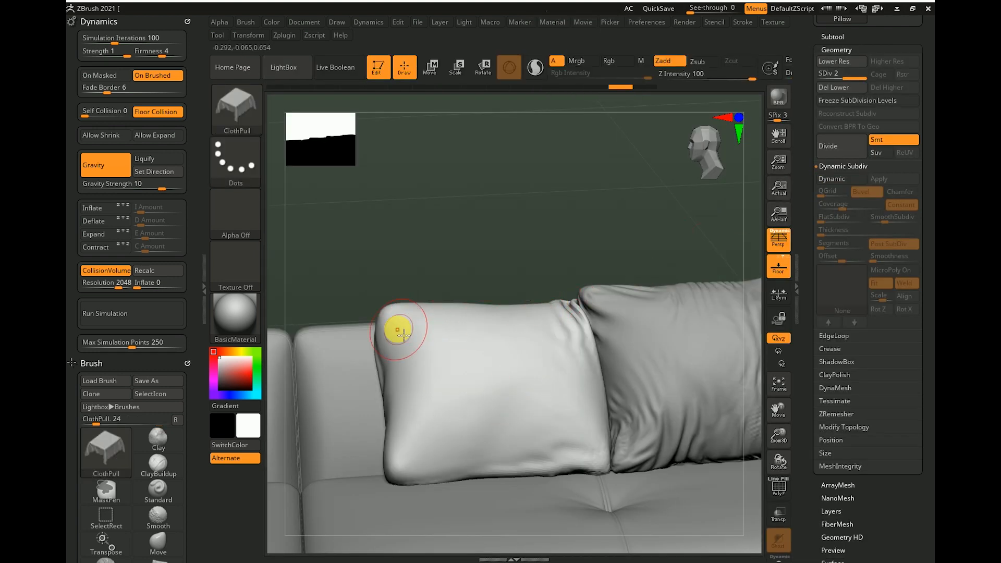
{"action": "mouse_move", "coordinate": [397, 332]}
{"action": "left_mouse_down"}
{"action": "mouse_move", "coordinate": [386, 326]}
{"action": "mouse_move", "coordinate": [393, 322]}
{"action": "mouse_move", "coordinate": [389, 351]}
{"action": "mouse_move", "coordinate": [403, 360]}
{"action": "mouse_move", "coordinate": [402, 395]}
{"action": "mouse_move", "coordinate": [386, 319]}
{"action": "mouse_move", "coordinate": [518, 313]}
{"action": "mouse_move", "coordinate": [498, 337]}
{"action": "mouse_move", "coordinate": [507, 339]}
{"action": "left_mouse_up"}
{"action": "mouse_move", "coordinate": [551, 273]}
{"action": "left_mouse_down"}
{"action": "mouse_move", "coordinate": [484, 329]}
{"action": "mouse_move", "coordinate": [501, 322]}
{"action": "left_mouse_up"}
{"action": "left_click_drag", "start_coordinate": [525, 388], "coordinate": [520, 391], "text": "shift"}
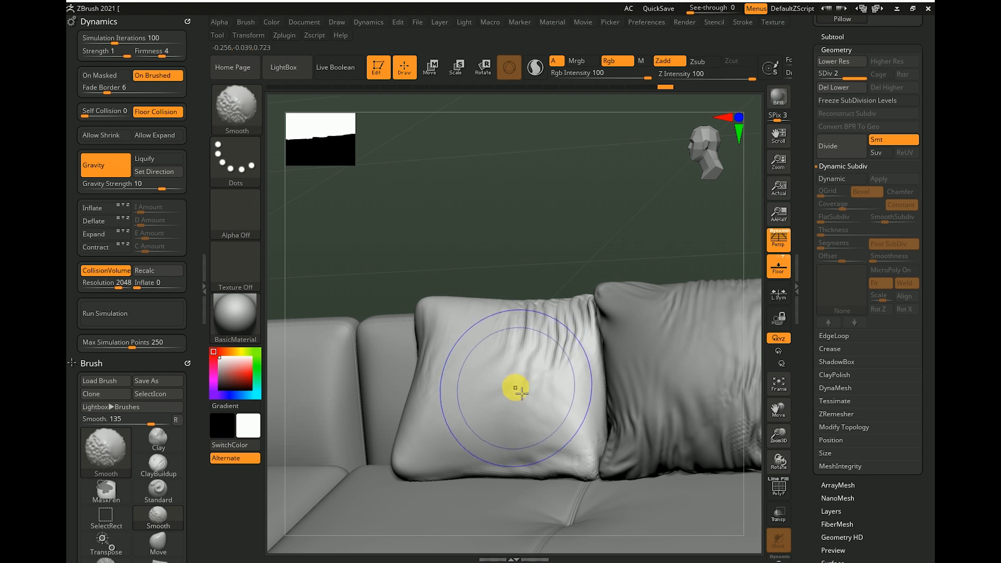
Pull folds into the plain pillow's lower corner beside the wrinkled pillow with ClothPull and soften them with Smooth
{"action": "mouse_move", "coordinate": [580, 227]}
{"action": "left_mouse_down"}
{"action": "mouse_move", "coordinate": [567, 193]}
{"action": "mouse_move", "coordinate": [535, 198]}
{"action": "mouse_move", "coordinate": [580, 219]}
{"action": "mouse_move", "coordinate": [554, 177]}
{"action": "mouse_move", "coordinate": [561, 214]}
{"action": "mouse_move", "coordinate": [543, 232]}
{"action": "mouse_move", "coordinate": [538, 269]}
{"action": "mouse_move", "coordinate": [582, 282]}
{"action": "mouse_move", "coordinate": [554, 360]}
{"action": "left_mouse_up"}
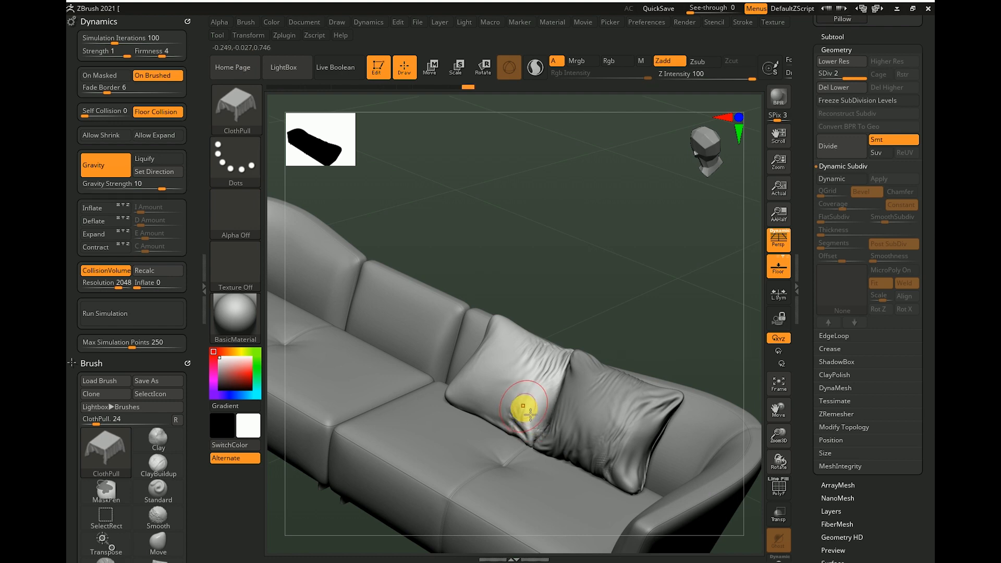
{"action": "left_click_drag", "start_coordinate": [603, 272], "coordinate": [542, 390]}
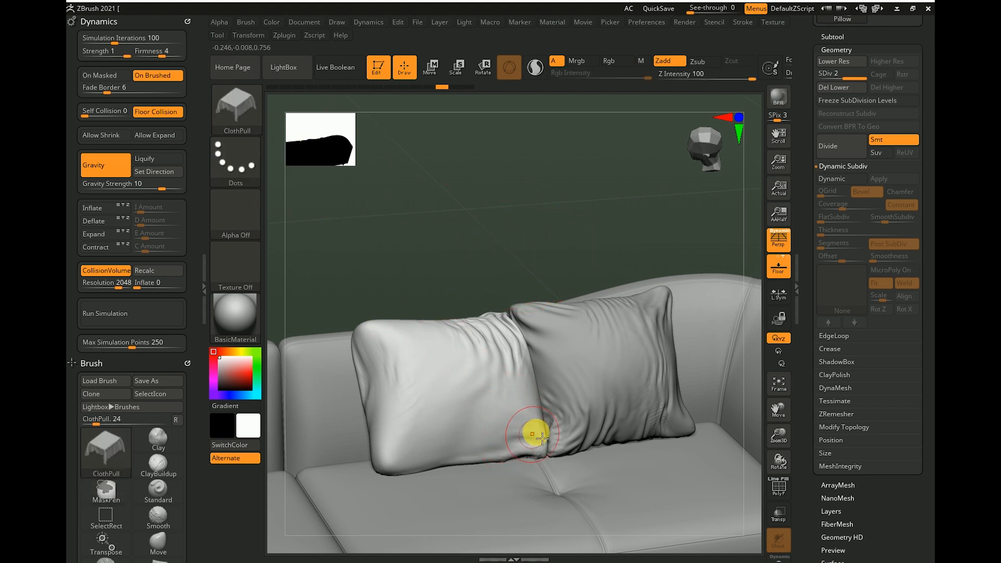
{"action": "left_click_drag", "start_coordinate": [541, 437], "coordinate": [535, 423]}
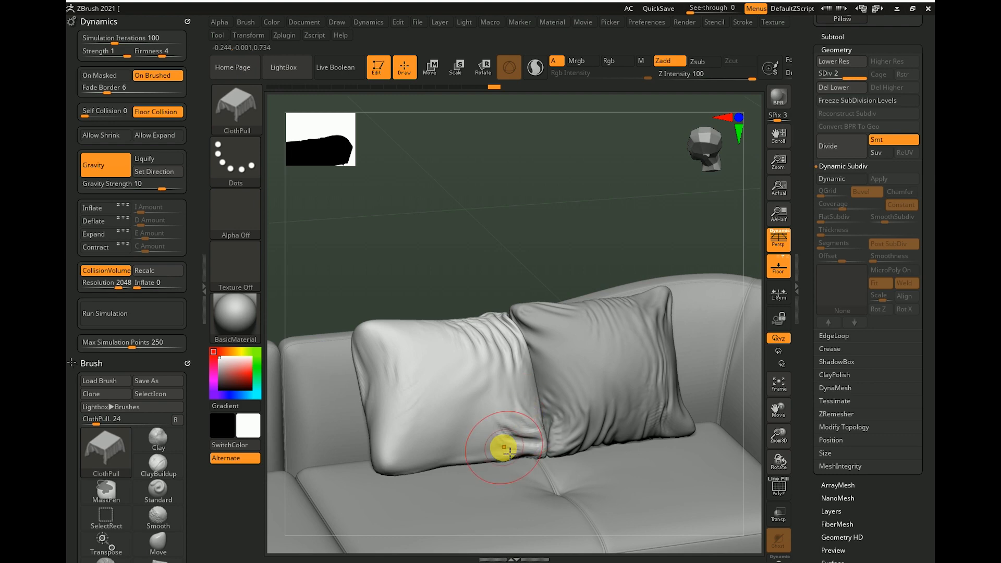
{"action": "key", "text": "shift"}
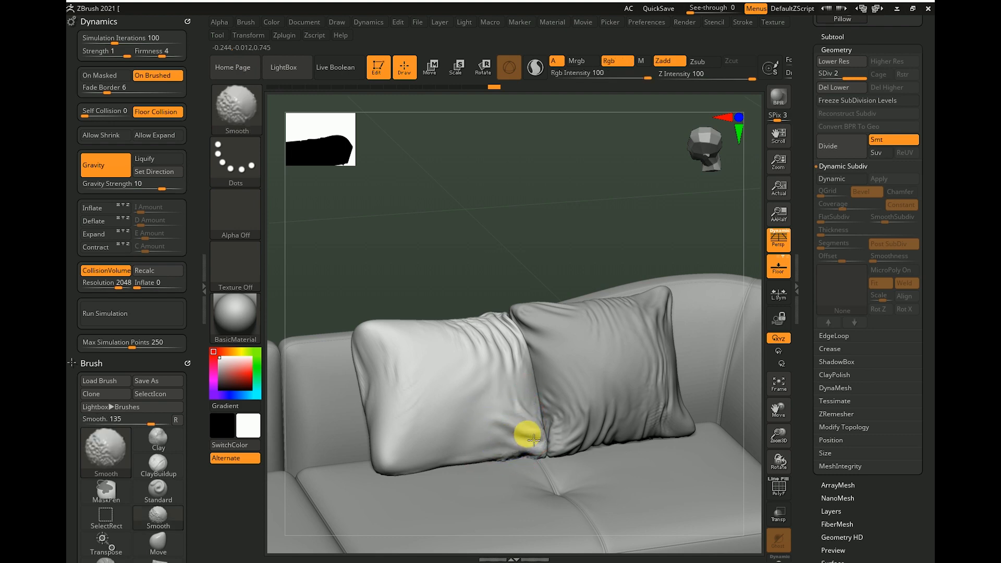
Isolate the plain pillow and smooth the creases at its lower inner corner and along the side facing the wrinkled pillow
{"action": "left_click_drag", "start_coordinate": [528, 433], "coordinate": [534, 420], "text": "shift"}
{"action": "mouse_move", "coordinate": [545, 228]}
{"action": "left_mouse_down"}
{"action": "mouse_move", "coordinate": [514, 234]}
{"action": "mouse_move", "coordinate": [455, 358]}
{"action": "mouse_move", "coordinate": [509, 416]}
{"action": "left_mouse_up"}
{"action": "left_click", "coordinate": [521, 235]}
{"action": "key", "text": "shift"}
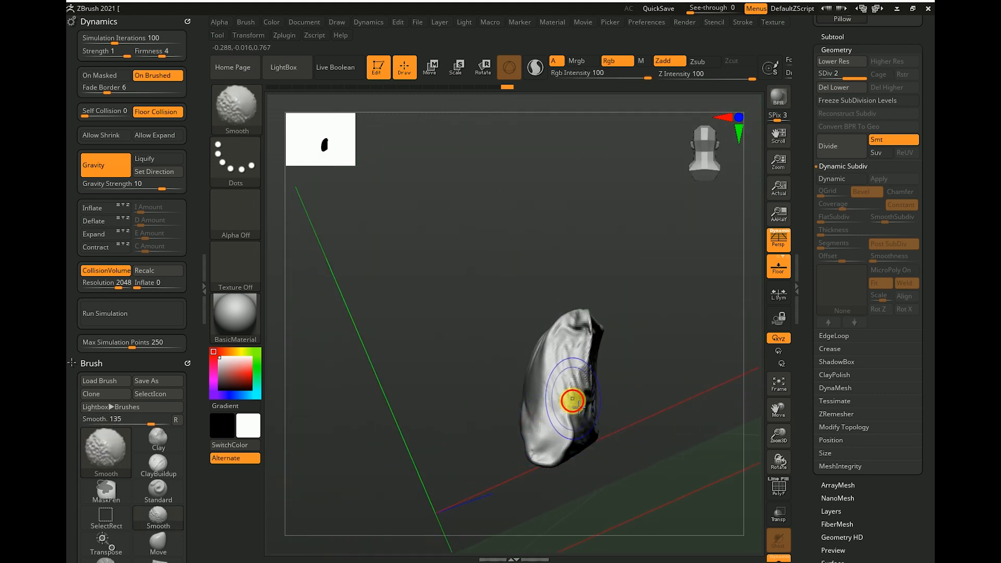
{"action": "left_click_drag", "start_coordinate": [578, 407], "coordinate": [557, 417], "text": "shift"}
{"action": "left_click_drag", "start_coordinate": [449, 353], "coordinate": [435, 348]}
{"action": "mouse_move", "coordinate": [605, 346]}
{"action": "left_mouse_down", "text": "shift"}
{"action": "mouse_move", "coordinate": [658, 363]}
{"action": "mouse_move", "coordinate": [609, 418]}
{"action": "mouse_move", "coordinate": [654, 326]}
{"action": "left_mouse_up", "text": "shift"}
{"action": "mouse_move", "coordinate": [657, 264]}
{"action": "left_mouse_down"}
{"action": "mouse_move", "coordinate": [695, 261]}
{"action": "mouse_move", "coordinate": [687, 278]}
{"action": "mouse_move", "coordinate": [577, 273]}
{"action": "left_mouse_up"}
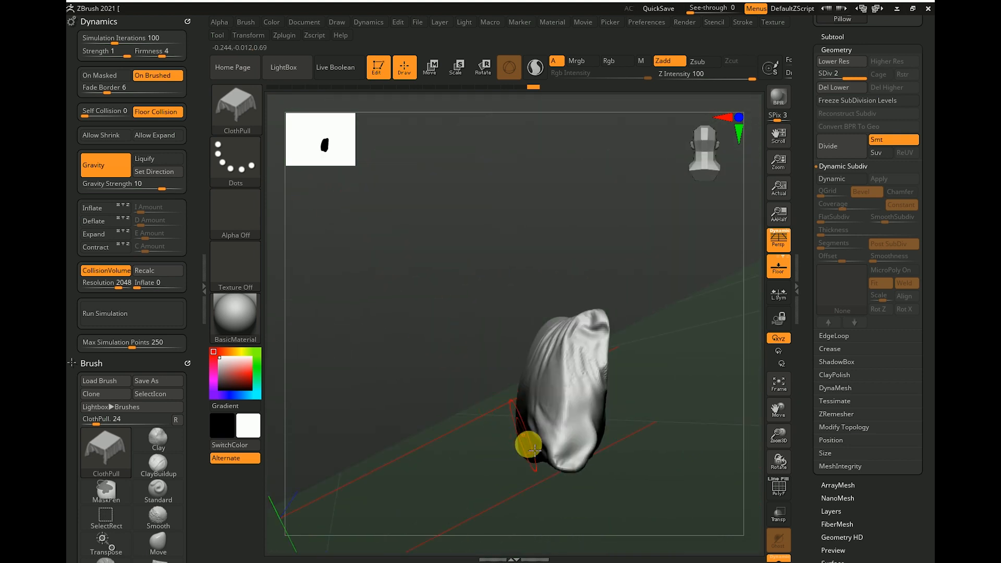
{"action": "mouse_move", "coordinate": [610, 496]}
{"action": "left_mouse_down"}
{"action": "mouse_move", "coordinate": [552, 452]}
{"action": "mouse_move", "coordinate": [572, 459]}
{"action": "left_mouse_up"}
Reshape the plain pillow's lower inner corner with ClothMove at subdivision level 1, and smooth its folds at level 2
{"action": "left_click", "coordinate": [836, 61]}
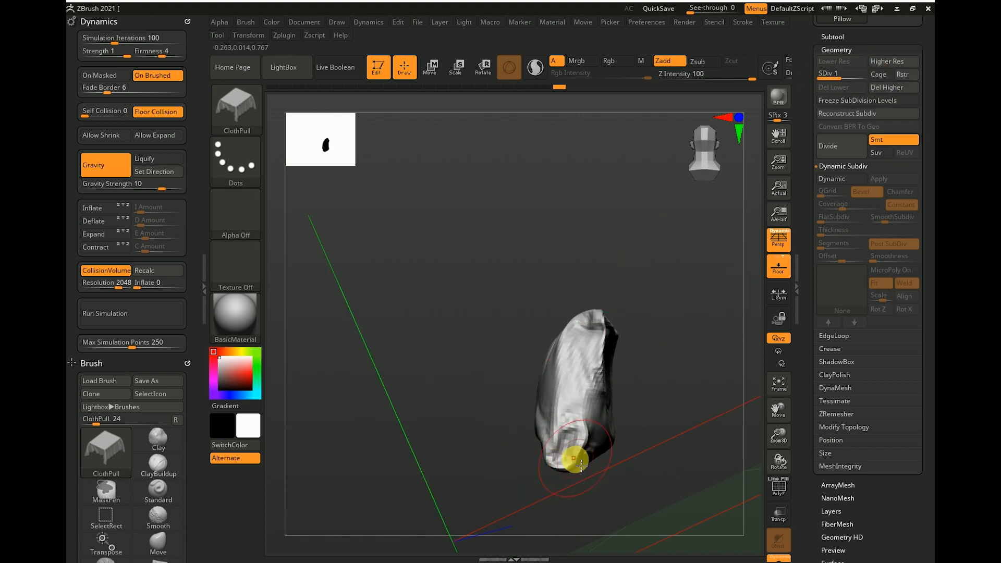
{"action": "left_click", "coordinate": [237, 109]}
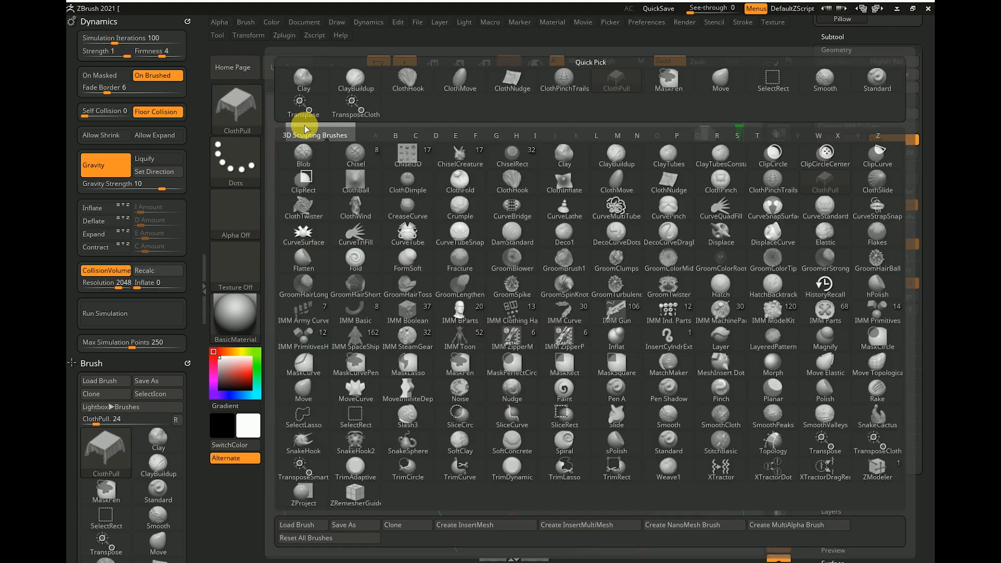
{"action": "left_click", "coordinate": [469, 88]}
{"action": "mouse_move", "coordinate": [581, 449]}
{"action": "left_mouse_down"}
{"action": "mouse_move", "coordinate": [549, 458]}
{"action": "mouse_move", "coordinate": [573, 454]}
{"action": "left_mouse_up"}
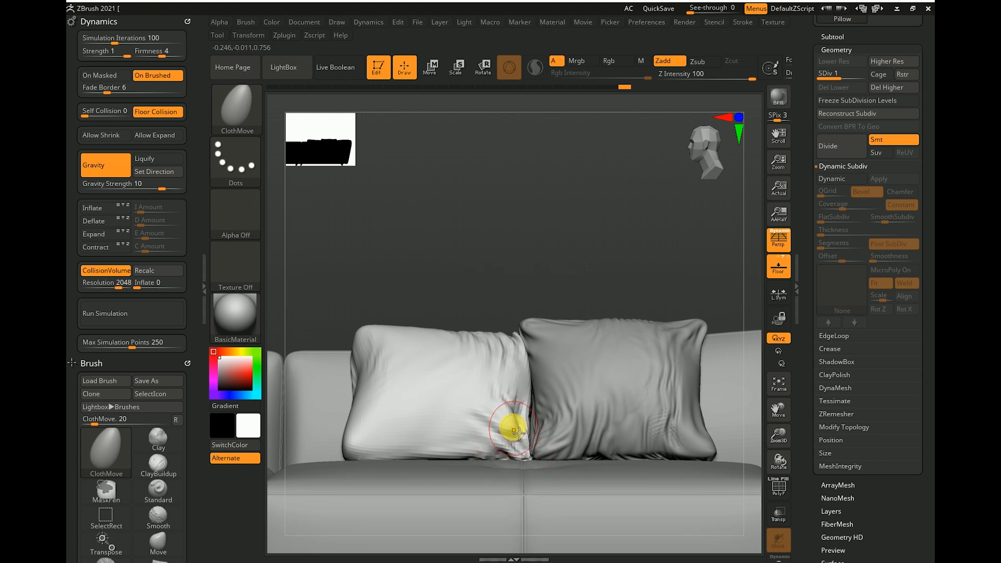
{"action": "left_click_drag", "start_coordinate": [512, 420], "coordinate": [522, 453], "text": "shift"}
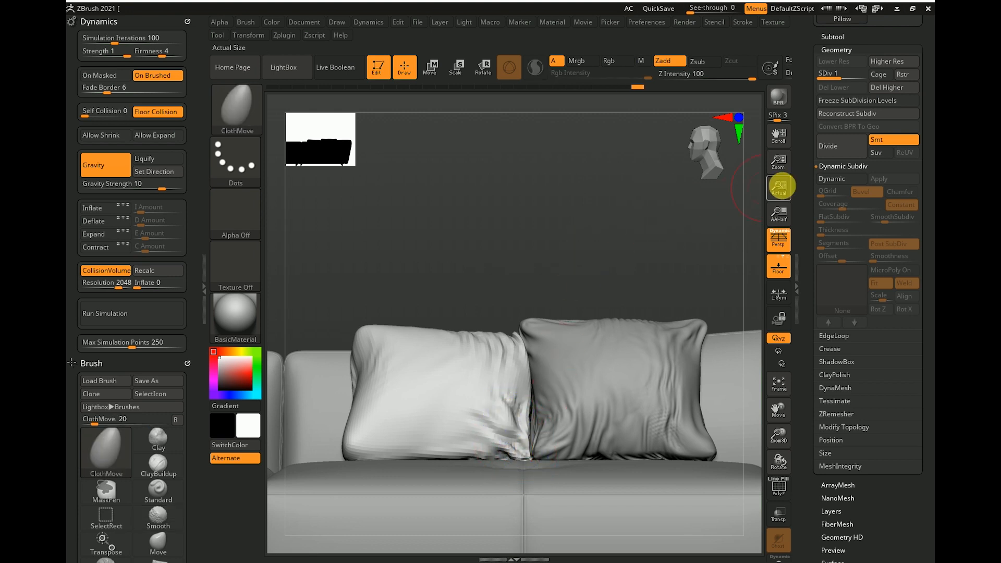
{"action": "left_click", "coordinate": [856, 77]}
{"action": "left_click_drag", "start_coordinate": [500, 424], "coordinate": [503, 417], "text": "shift"}
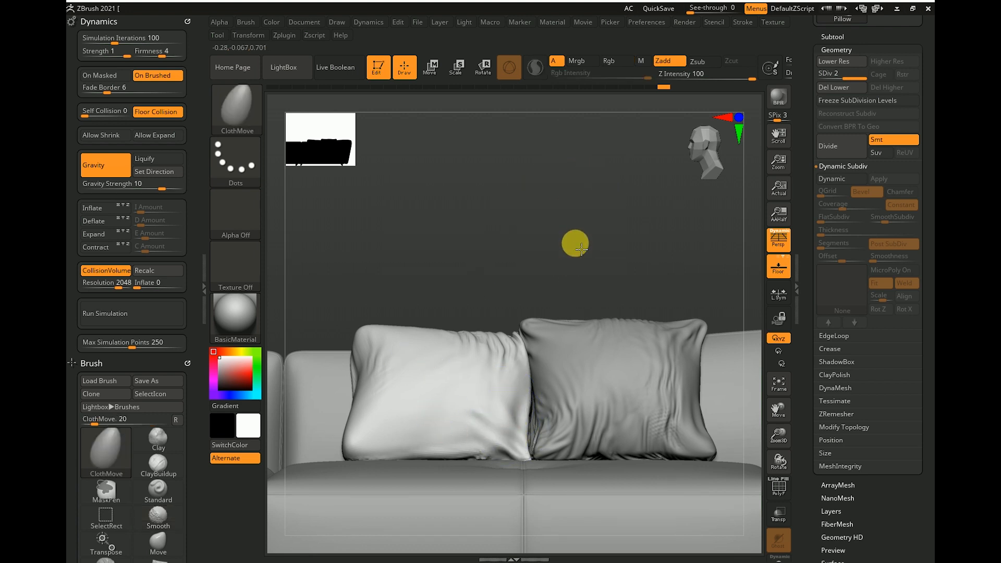
Reshape the plain pillow's outer side, outer corners and bottom edge with ClothMove
{"action": "left_click_drag", "start_coordinate": [574, 241], "coordinate": [509, 482]}
{"action": "left_click_drag", "start_coordinate": [584, 217], "coordinate": [388, 429]}
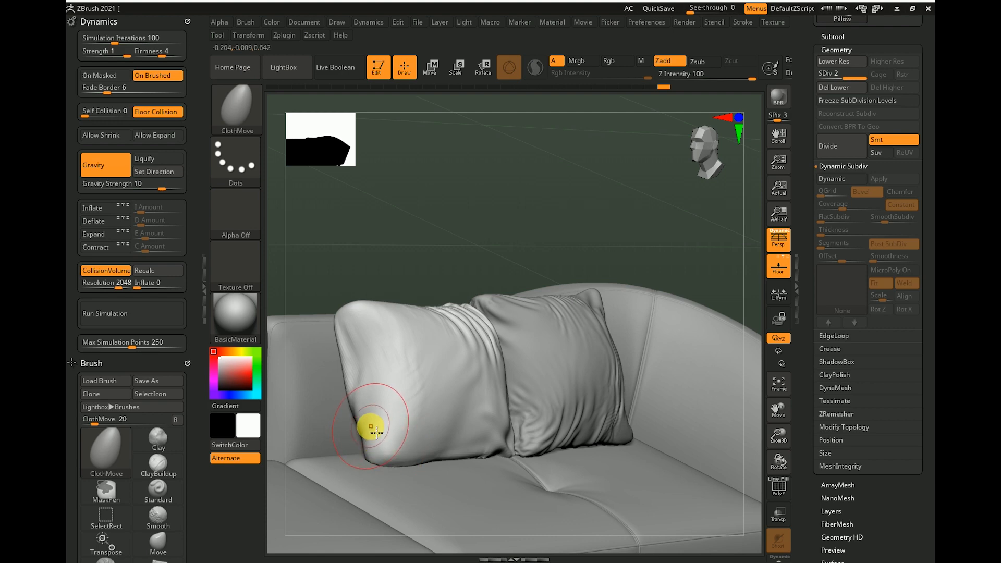
{"action": "mouse_move", "coordinate": [431, 292]}
{"action": "left_mouse_down"}
{"action": "mouse_move", "coordinate": [487, 259]}
{"action": "mouse_move", "coordinate": [542, 244]}
{"action": "mouse_move", "coordinate": [390, 449]}
{"action": "mouse_move", "coordinate": [401, 416]}
{"action": "left_mouse_up"}
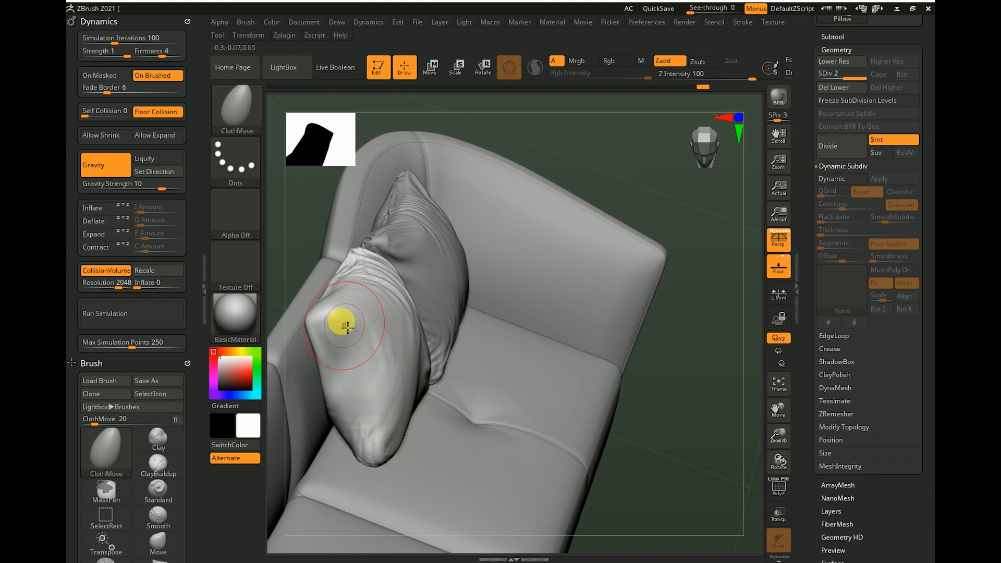
{"action": "left_click_drag", "start_coordinate": [333, 324], "coordinate": [326, 319]}
{"action": "mouse_move", "coordinate": [626, 94]}
{"action": "left_mouse_down"}
{"action": "mouse_move", "coordinate": [532, 125]}
{"action": "mouse_move", "coordinate": [373, 325]}
{"action": "left_mouse_up"}
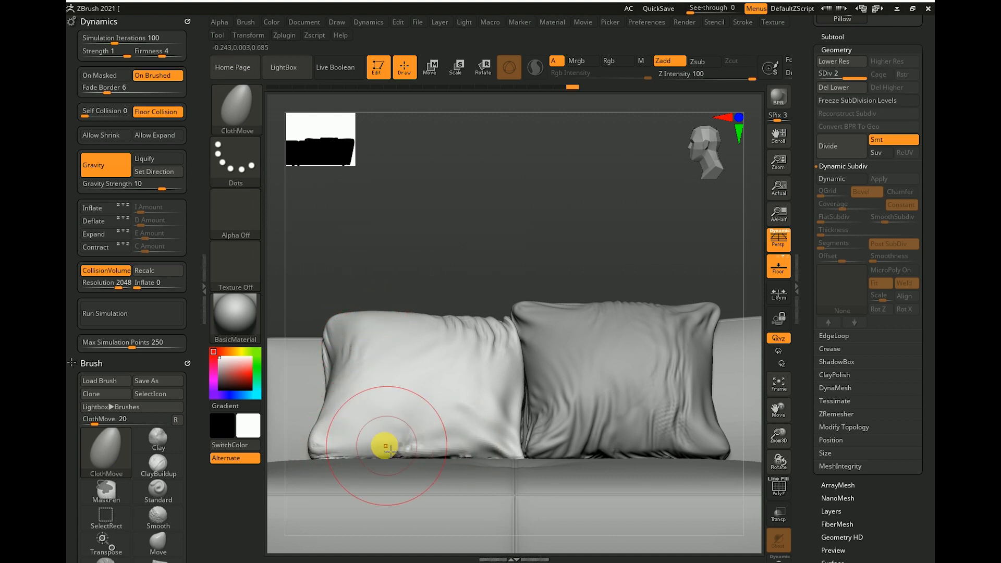
{"action": "mouse_move", "coordinate": [385, 445]}
{"action": "left_mouse_down"}
{"action": "mouse_move", "coordinate": [409, 432]}
{"action": "mouse_move", "coordinate": [446, 427]}
{"action": "mouse_move", "coordinate": [454, 437]}
{"action": "mouse_move", "coordinate": [463, 396]}
{"action": "mouse_move", "coordinate": [420, 360]}
{"action": "left_mouse_up"}
Hook folds into the lower half of the plain pillow with ClothHook and soften them with Smooth
{"action": "left_click", "coordinate": [243, 115]}
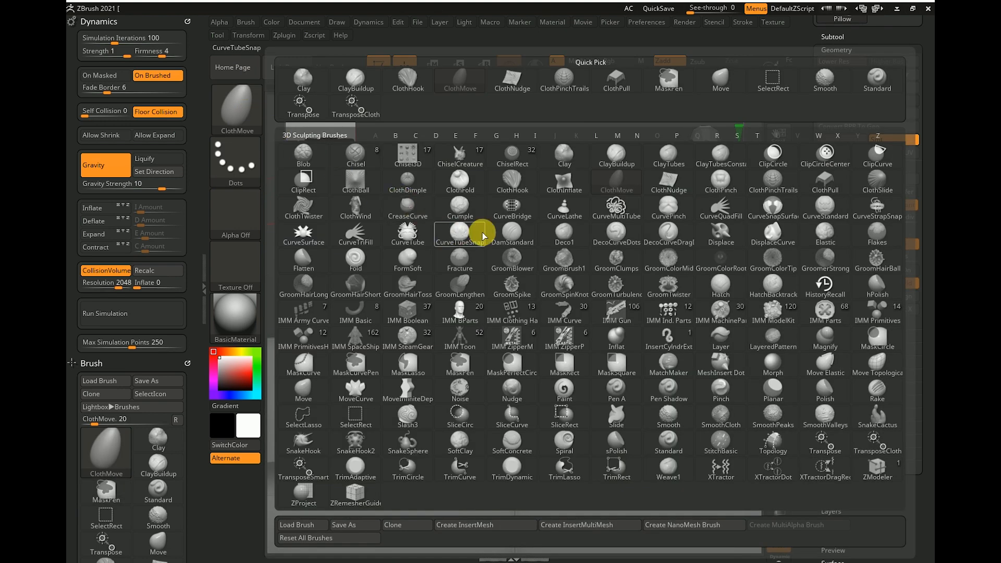
{"action": "left_click", "coordinate": [513, 181]}
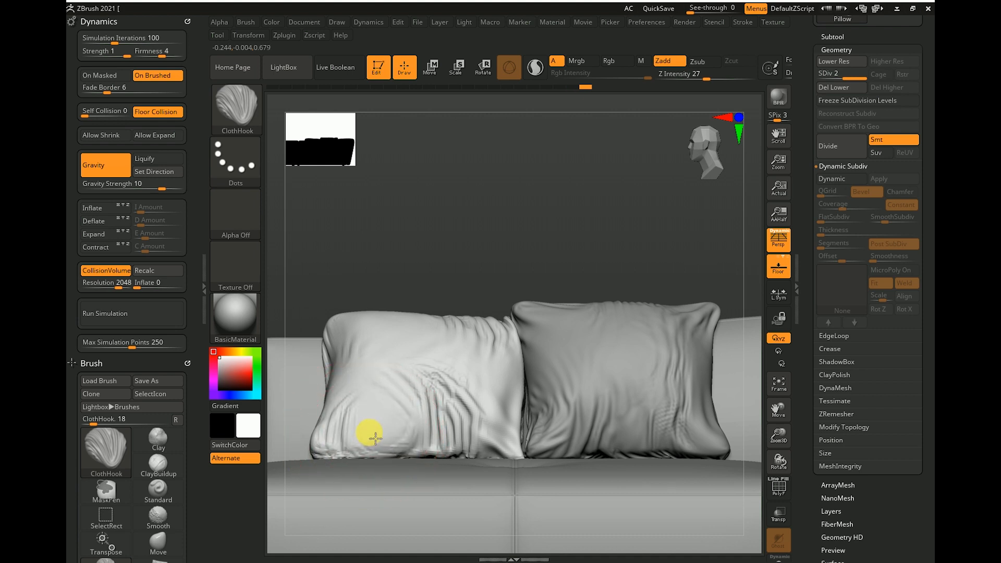
{"action": "mouse_move", "coordinate": [493, 250]}
{"action": "left_mouse_down"}
{"action": "mouse_move", "coordinate": [491, 274]}
{"action": "mouse_move", "coordinate": [397, 358]}
{"action": "left_mouse_up"}
{"action": "key", "text": "shift"}
{"action": "mouse_move", "coordinate": [402, 457]}
{"action": "left_mouse_down", "text": "shift"}
{"action": "mouse_move", "coordinate": [368, 397]}
{"action": "mouse_move", "coordinate": [457, 395]}
{"action": "mouse_move", "coordinate": [449, 399]}
{"action": "left_mouse_up", "text": "shift"}
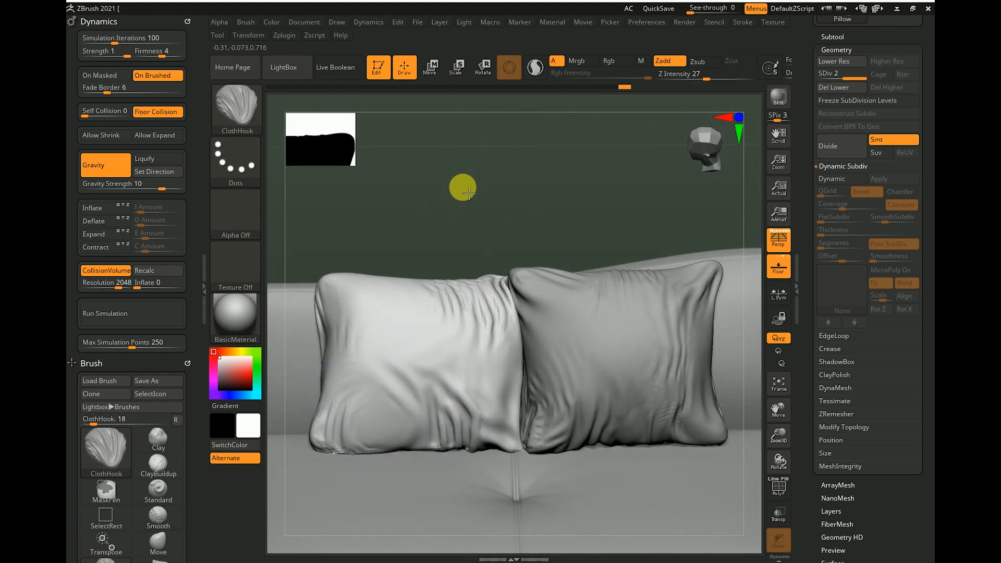
Add ClothHook folds to the plain pillow's outer upper corner and side, and soften them with Smooth
{"action": "key", "text": "f"}
{"action": "mouse_move", "coordinate": [510, 225]}
{"action": "left_mouse_down"}
{"action": "mouse_move", "coordinate": [532, 233]}
{"action": "mouse_move", "coordinate": [436, 225]}
{"action": "mouse_move", "coordinate": [505, 241]}
{"action": "left_mouse_up"}
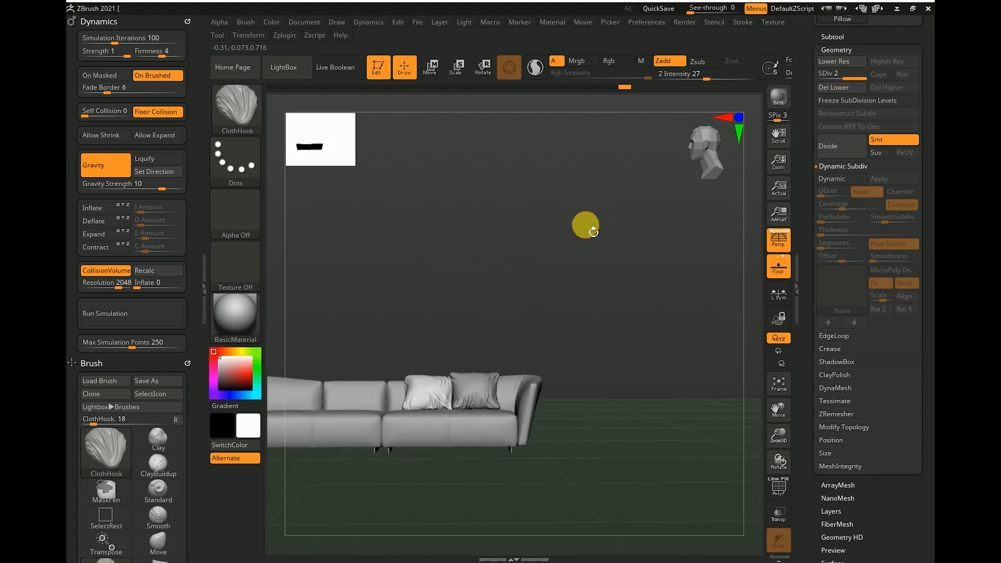
{"action": "left_click_drag", "start_coordinate": [586, 230], "coordinate": [574, 284]}
{"action": "left_click_drag", "start_coordinate": [396, 303], "coordinate": [465, 404]}
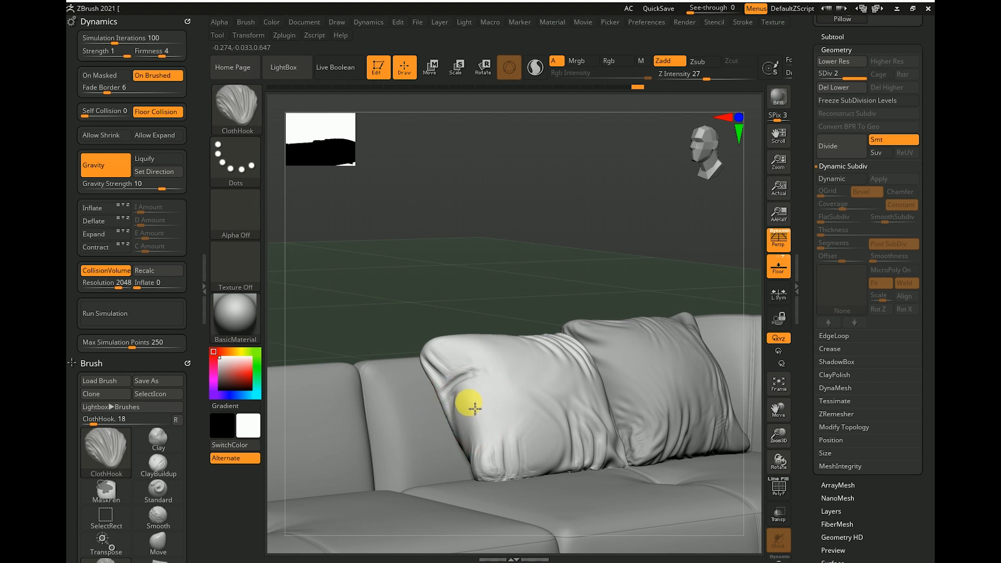
{"action": "left_click_drag", "start_coordinate": [502, 313], "coordinate": [492, 361]}
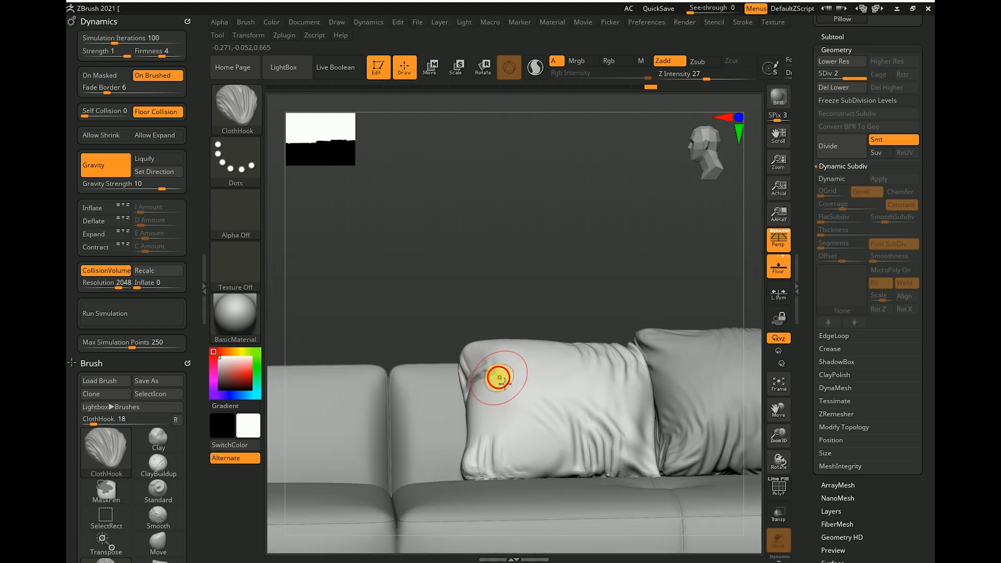
{"action": "left_click_drag", "start_coordinate": [487, 288], "coordinate": [466, 358]}
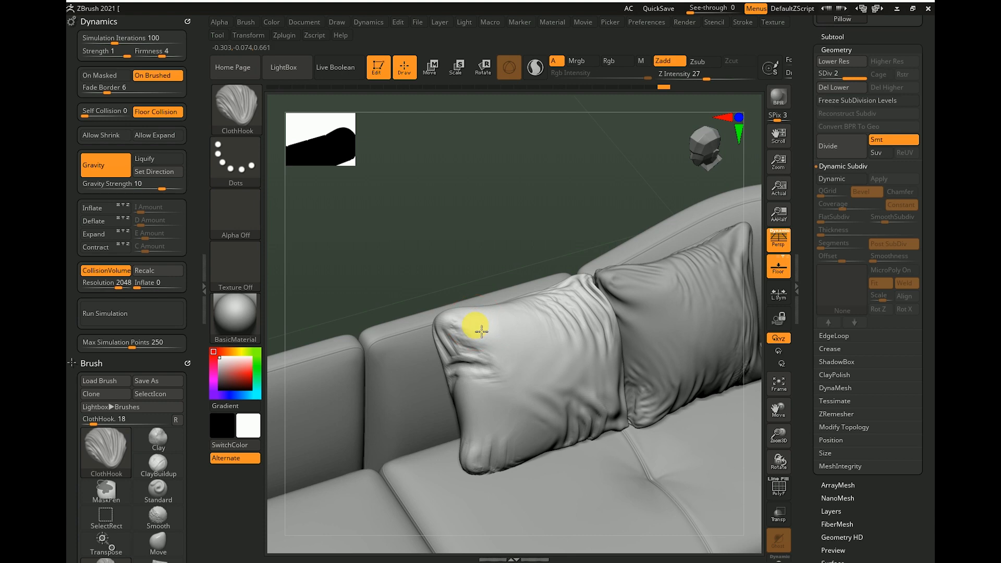
{"action": "key", "text": "shift"}
Make the neighbouring wrinkled pillow, Pillow1, the active subtool
{"action": "left_click_drag", "start_coordinate": [490, 205], "coordinate": [524, 226]}
{"action": "left_click_drag", "start_coordinate": [537, 295], "coordinate": [507, 359], "text": "alt"}
{"action": "left_click_drag", "start_coordinate": [551, 260], "coordinate": [571, 418], "text": "alt"}
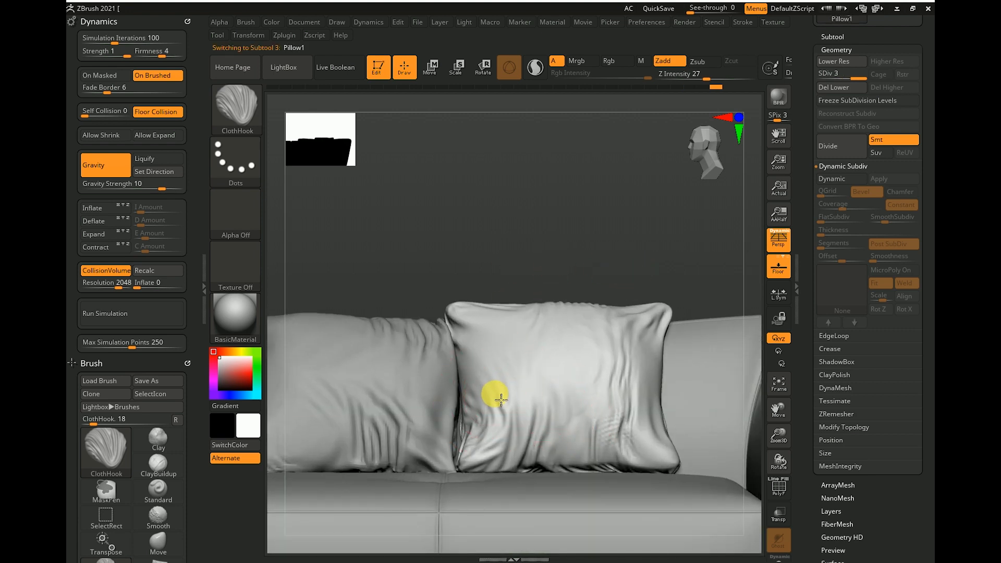
Try a ClothHook stroke on the wrinkled pillow, undo it, and isolate that pillow
{"action": "left_click_drag", "start_coordinate": [498, 393], "coordinate": [514, 384]}
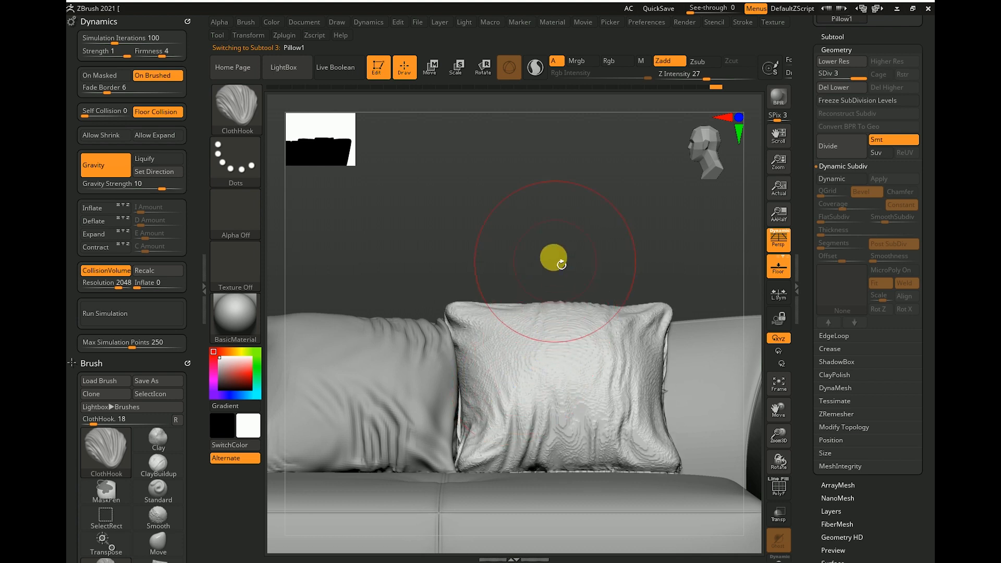
{"action": "key", "text": "ctrl+z"}
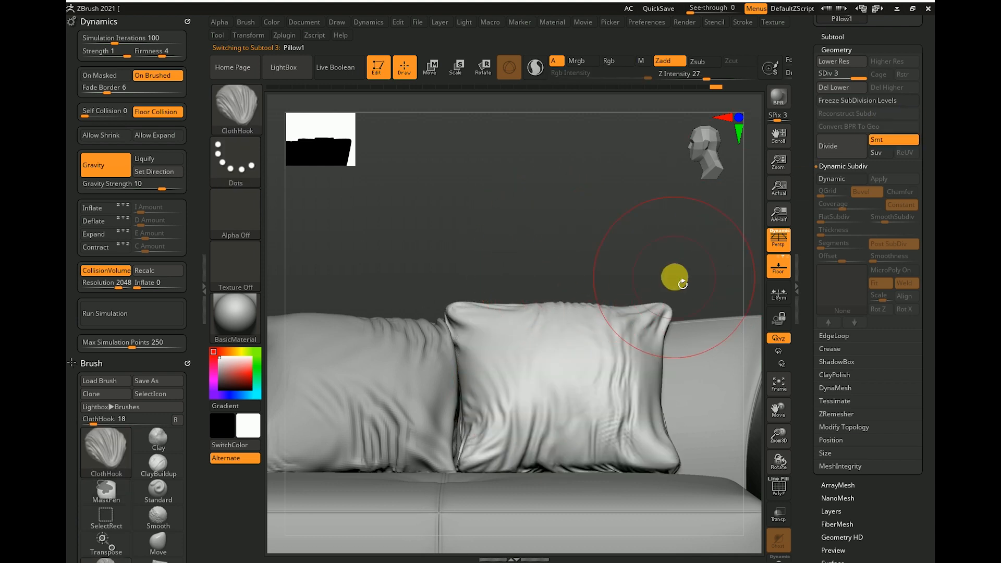
{"action": "left_click_drag", "start_coordinate": [674, 277], "coordinate": [650, 263]}
{"action": "key", "text": "alt+shift+s"}
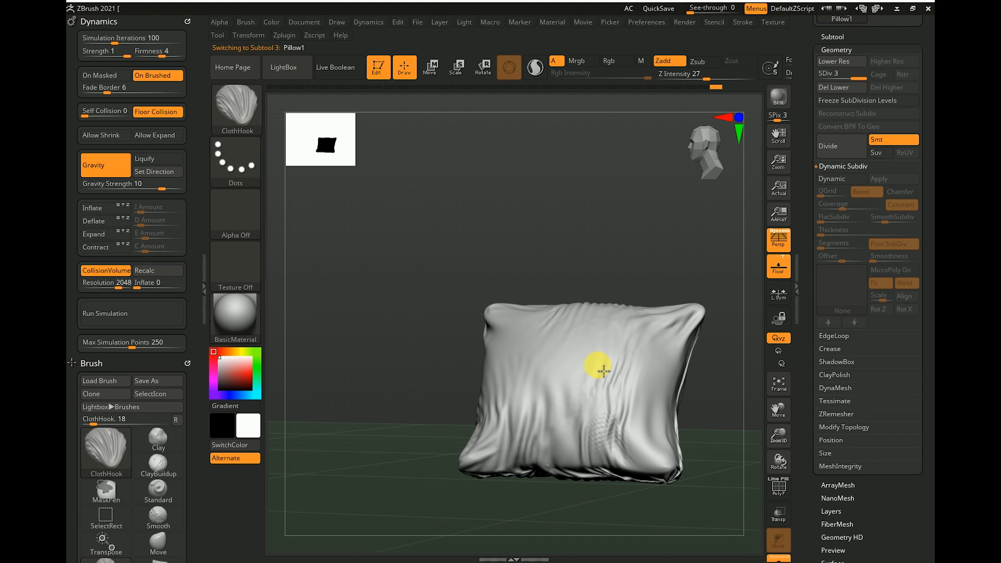
Try a ClothHook stroke on the isolated pillow at subdivision level 3, then undo it
{"action": "left_click_drag", "start_coordinate": [597, 370], "coordinate": [594, 371]}
{"action": "left_click_drag", "start_coordinate": [673, 253], "coordinate": [667, 246]}
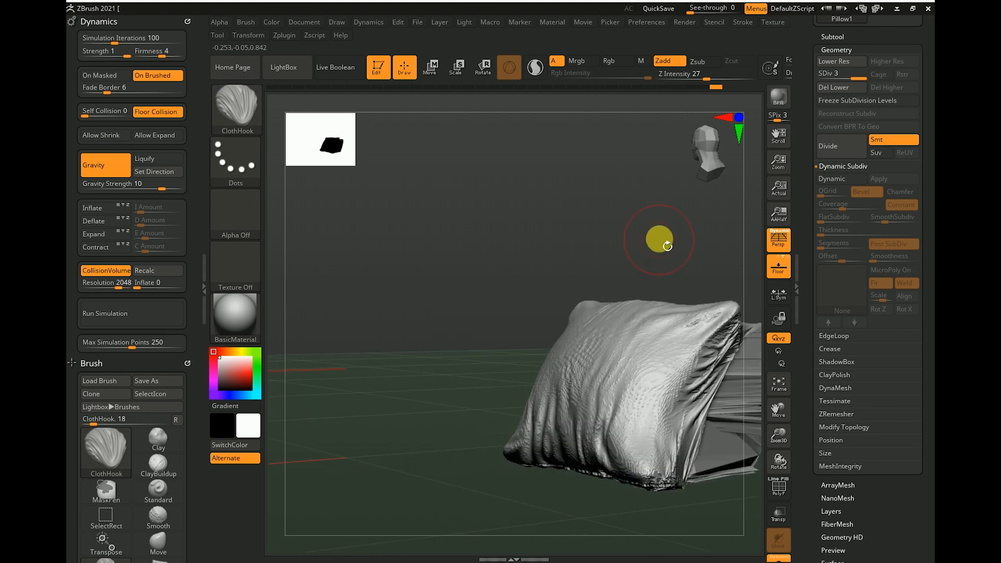
{"action": "key", "text": "ctrl+z"}
Set the wrinkled pillow to subdivision level 2, undo a trial ClothHook stroke, and turn off CollisionVolume
{"action": "left_click", "coordinate": [845, 75]}
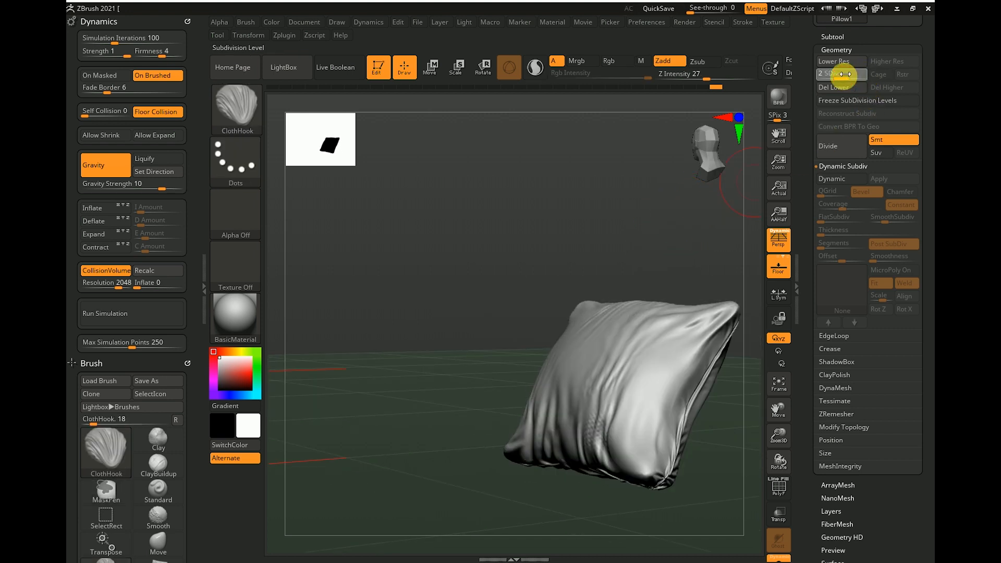
{"action": "left_click_drag", "start_coordinate": [630, 360], "coordinate": [629, 350]}
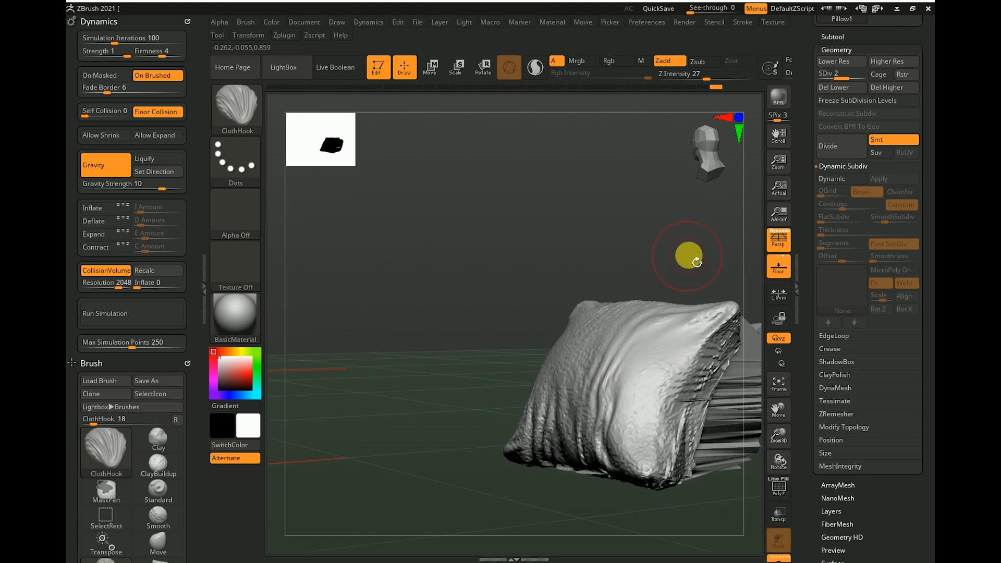
{"action": "key", "text": "ctrl+z"}
{"action": "left_click_drag", "start_coordinate": [681, 250], "coordinate": [346, 297]}
{"action": "left_click", "coordinate": [107, 270]}
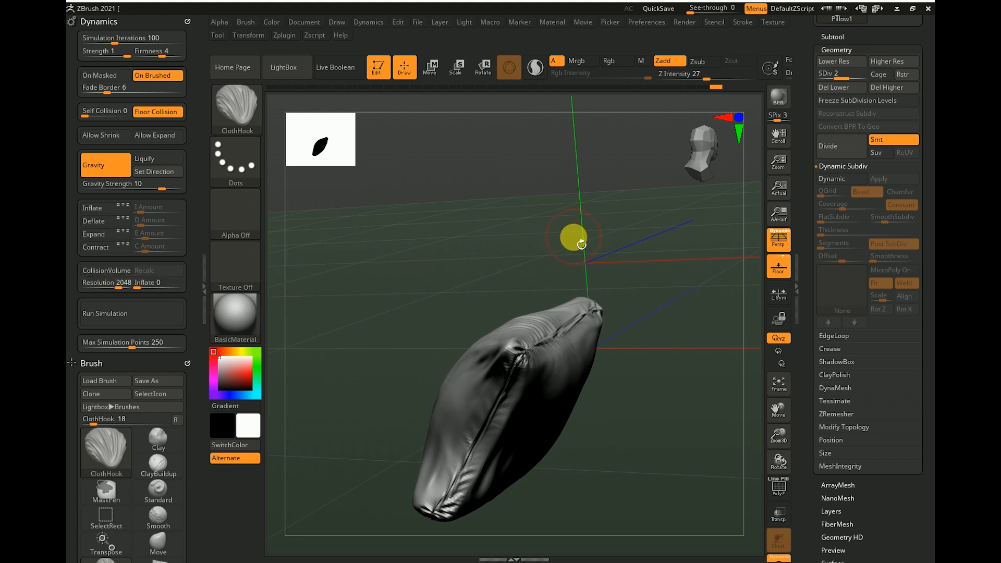
With Firmness set to 3, pull folds into the wrinkled pillow's upper corner with ClothHook
{"action": "left_click_drag", "start_coordinate": [457, 279], "coordinate": [478, 293]}
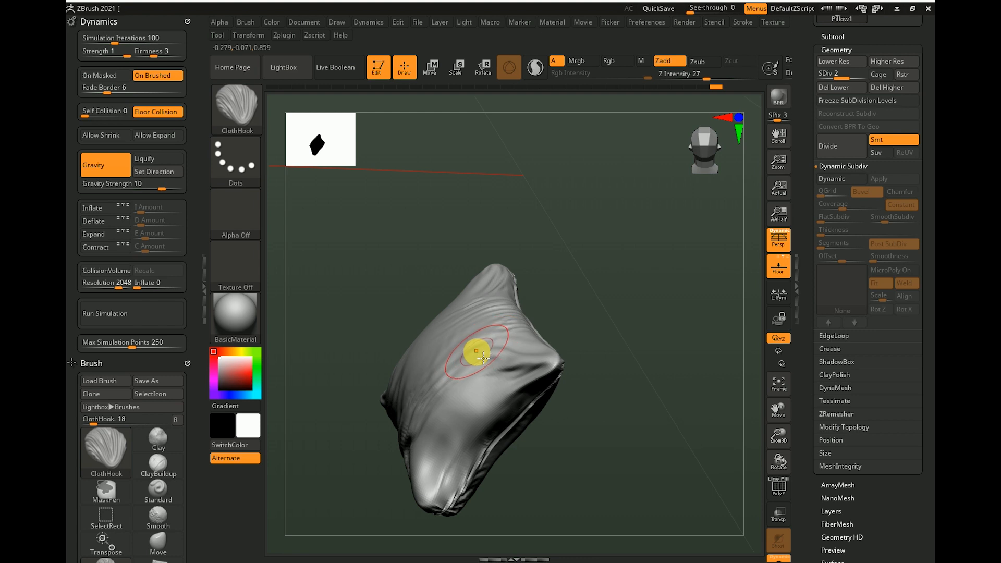
{"action": "left_click_drag", "start_coordinate": [598, 299], "coordinate": [626, 290]}
{"action": "left_click_drag", "start_coordinate": [485, 370], "coordinate": [479, 357]}
{"action": "left_click_drag", "start_coordinate": [571, 307], "coordinate": [570, 377]}
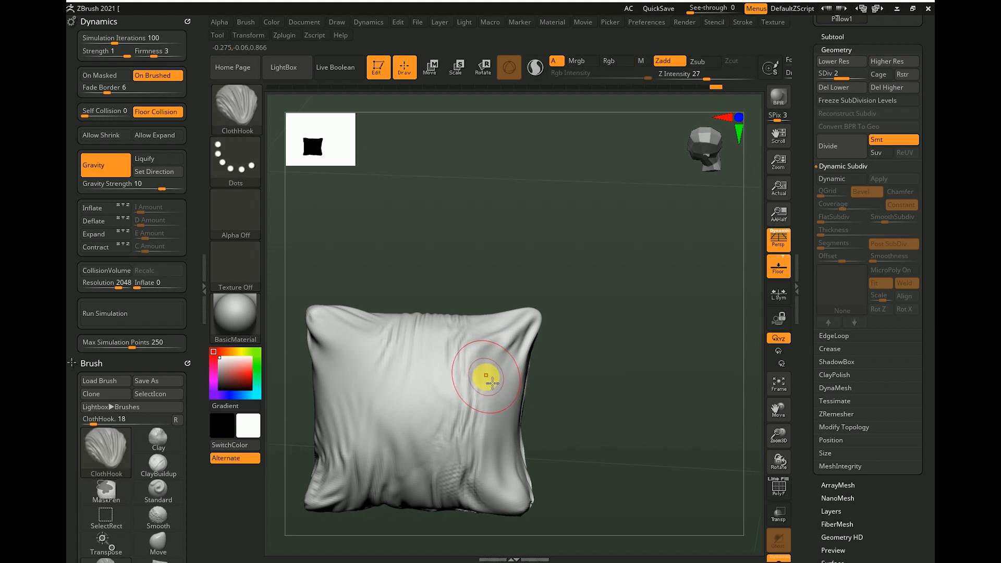
Set Firmness to 4, add more ClothHook folds at the wrinkled pillow's upper corner, and smooth them
{"action": "left_click", "coordinate": [167, 58]}
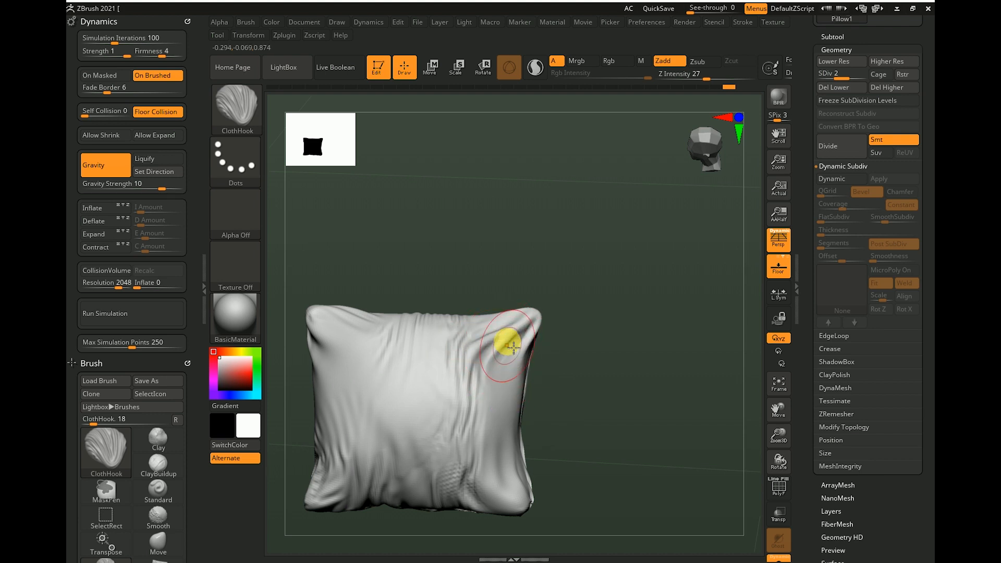
{"action": "left_click_drag", "start_coordinate": [540, 253], "coordinate": [540, 228], "text": "alt"}
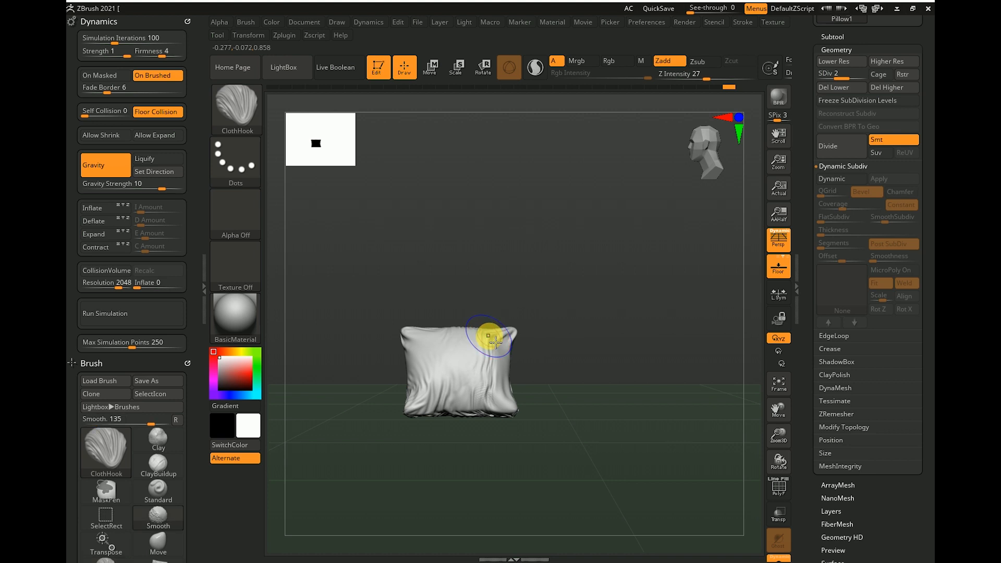
{"action": "key", "text": "shift"}
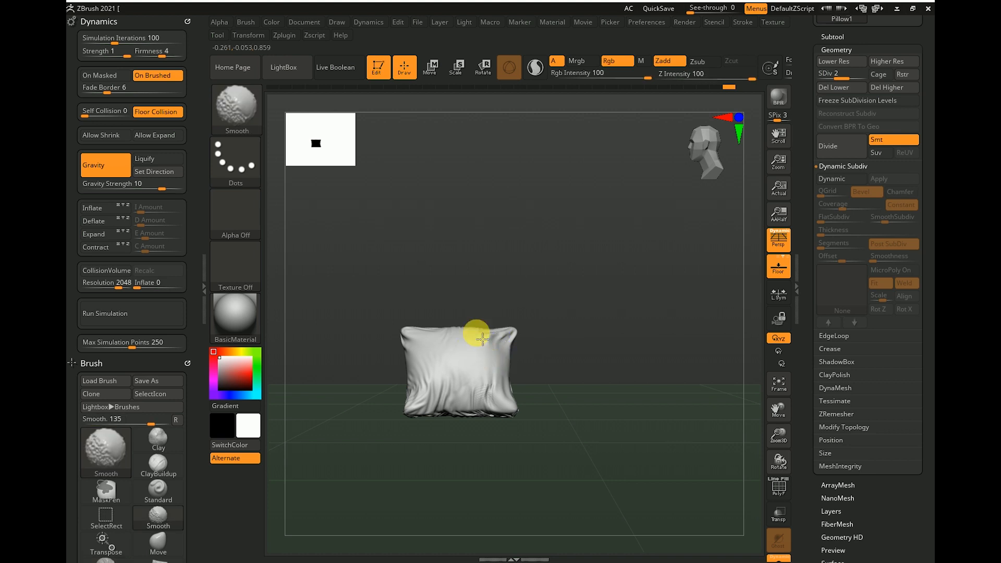
{"action": "left_click_drag", "start_coordinate": [593, 266], "coordinate": [578, 292], "text": "alt"}
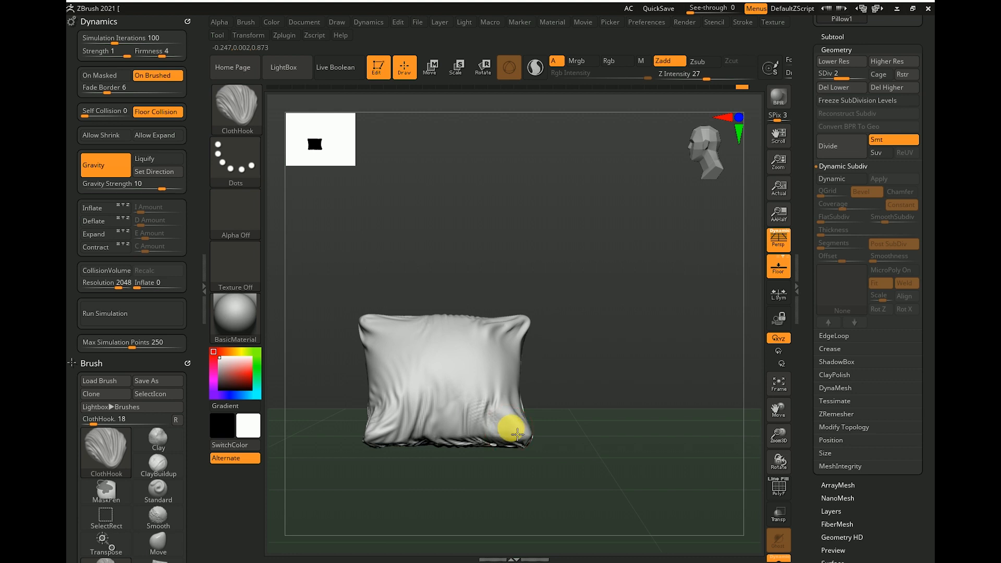
Smooth out the rough patch near the wrinkled pillow's lower edge and rework its folds with ClothHook
{"action": "mouse_move", "coordinate": [501, 428]}
{"action": "left_mouse_down", "text": "shift"}
{"action": "mouse_move", "coordinate": [493, 434]}
{"action": "mouse_move", "coordinate": [469, 402]}
{"action": "left_mouse_up", "text": "shift"}
{"action": "mouse_move", "coordinate": [572, 361]}
{"action": "left_mouse_down"}
{"action": "mouse_move", "coordinate": [582, 361]}
{"action": "mouse_move", "coordinate": [581, 328]}
{"action": "mouse_move", "coordinate": [568, 375]}
{"action": "mouse_move", "coordinate": [457, 431]}
{"action": "left_mouse_up"}
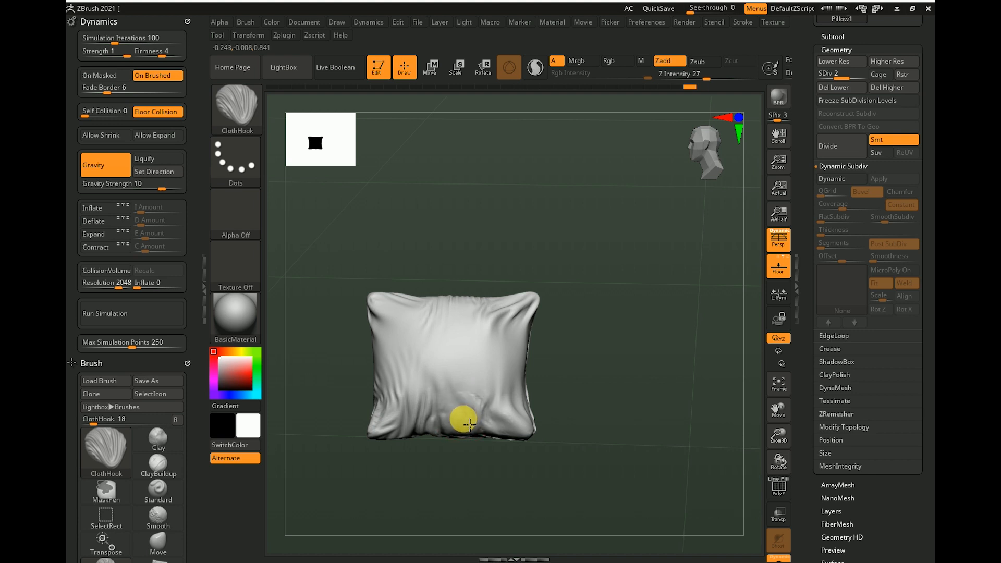
{"action": "mouse_move", "coordinate": [512, 396]}
{"action": "left_mouse_down"}
{"action": "mouse_move", "coordinate": [603, 364]}
{"action": "mouse_move", "coordinate": [486, 418]}
{"action": "left_mouse_up"}
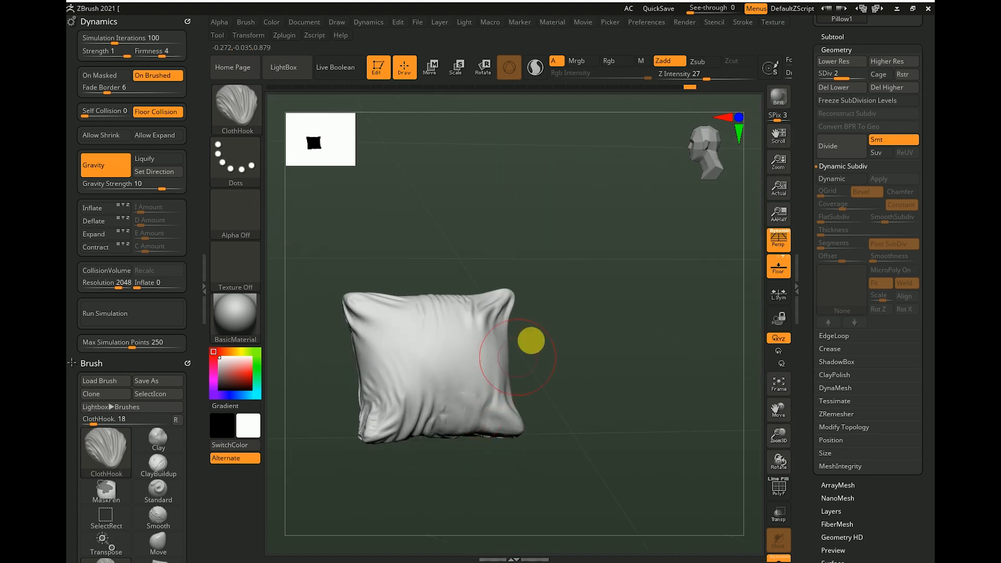
{"action": "key", "text": "shift"}
{"action": "left_click_drag", "start_coordinate": [611, 279], "coordinate": [597, 277], "text": "shift"}
{"action": "left_click_drag", "start_coordinate": [467, 397], "coordinate": [470, 410], "text": "shift"}
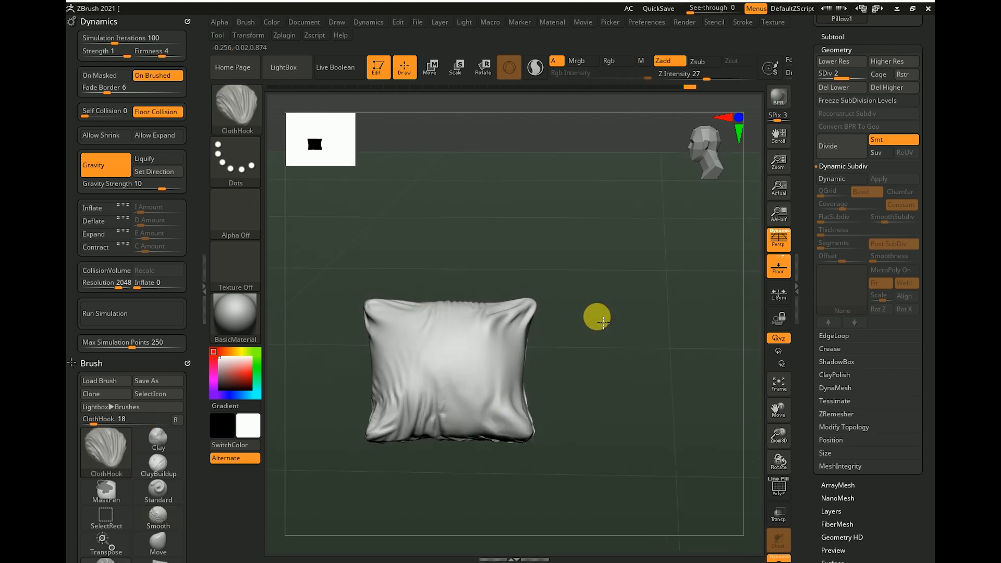
Pull folds with ClothHook at the middle of the pillow's upper edge, undoing one stroke and reworking it
{"action": "left_click_drag", "start_coordinate": [597, 316], "coordinate": [577, 319]}
{"action": "left_click_drag", "start_coordinate": [358, 306], "coordinate": [546, 298]}
{"action": "key", "text": "f"}
{"action": "key", "text": "f"}
{"action": "key", "text": "f"}
{"action": "key", "text": "f"}
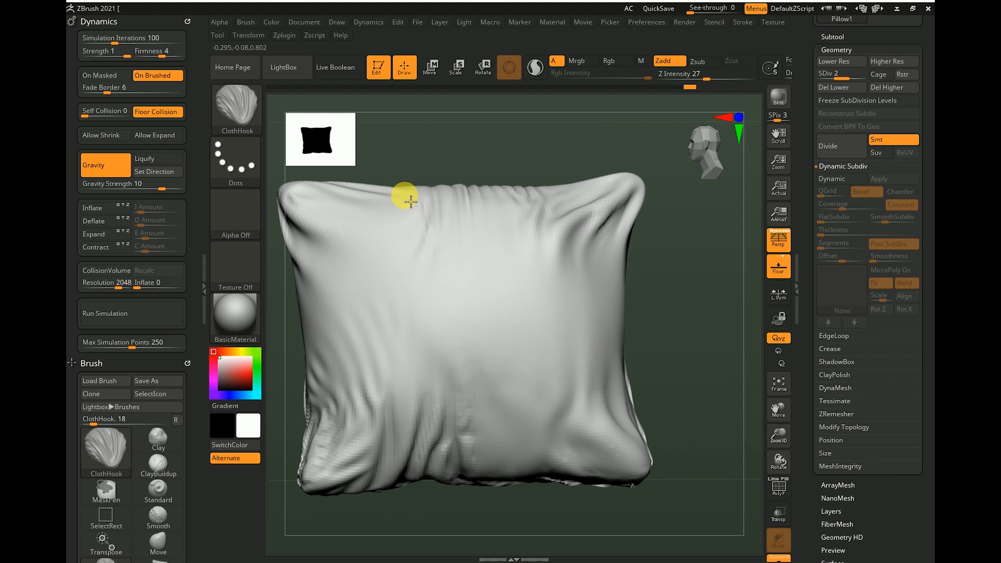
{"action": "mouse_move", "coordinate": [422, 200]}
{"action": "left_mouse_down"}
{"action": "mouse_move", "coordinate": [393, 197]}
{"action": "mouse_move", "coordinate": [432, 201]}
{"action": "left_mouse_up"}
{"action": "mouse_move", "coordinate": [449, 162]}
{"action": "left_mouse_down", "text": "shift"}
{"action": "mouse_move", "coordinate": [466, 157]}
{"action": "mouse_move", "coordinate": [432, 203]}
{"action": "left_mouse_up", "text": "shift"}
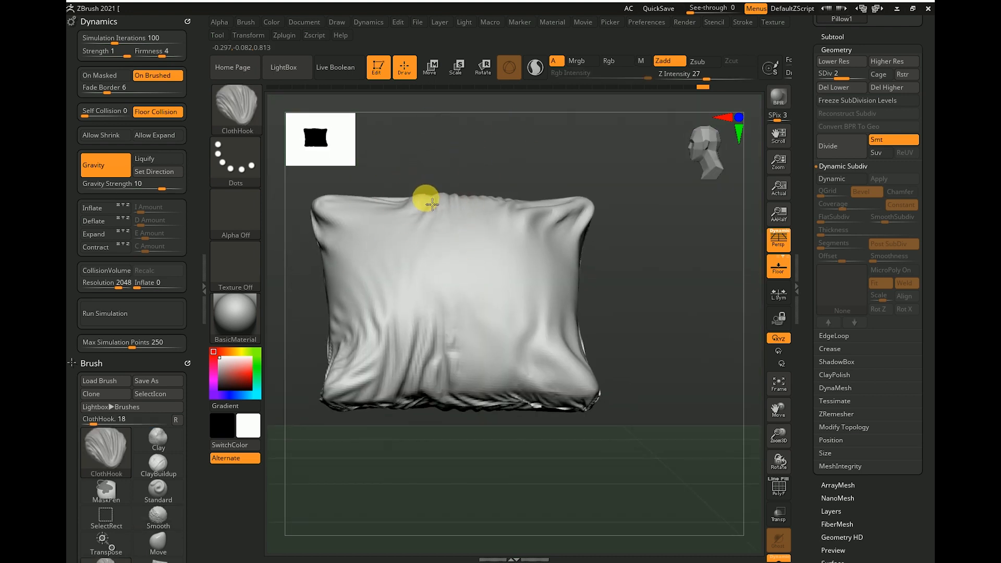
{"action": "key", "text": "ctrl"}
{"action": "key", "text": "ctrl+z"}
{"action": "left_click_drag", "start_coordinate": [446, 195], "coordinate": [447, 193]}
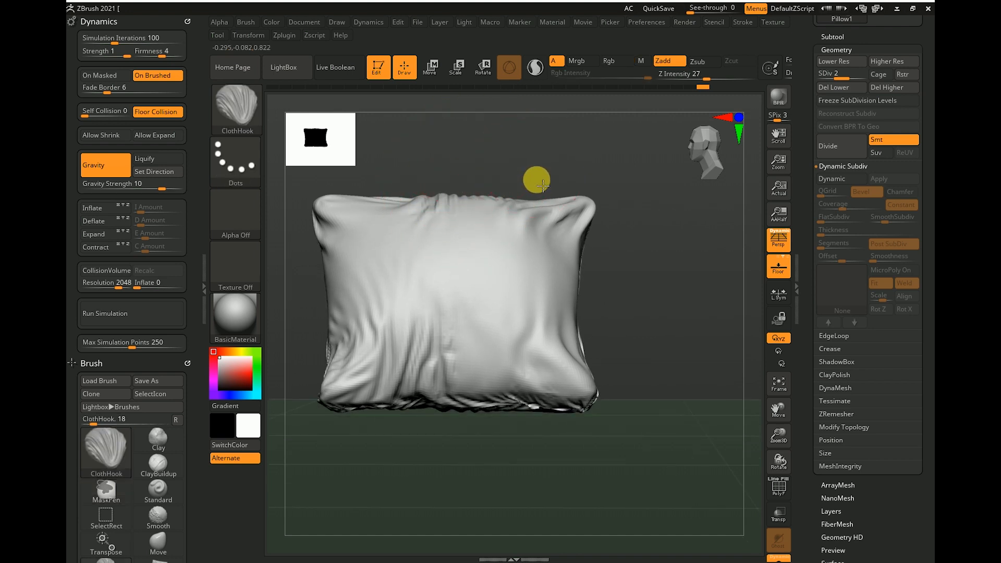
Smooth the cloth folds across the front face of the wrinkled pillow
{"action": "left_click_drag", "start_coordinate": [536, 180], "coordinate": [528, 229]}
{"action": "mouse_move", "coordinate": [433, 276]}
{"action": "left_mouse_down", "text": "shift"}
{"action": "mouse_move", "coordinate": [417, 248]}
{"action": "mouse_move", "coordinate": [403, 255]}
{"action": "left_mouse_up", "text": "shift"}
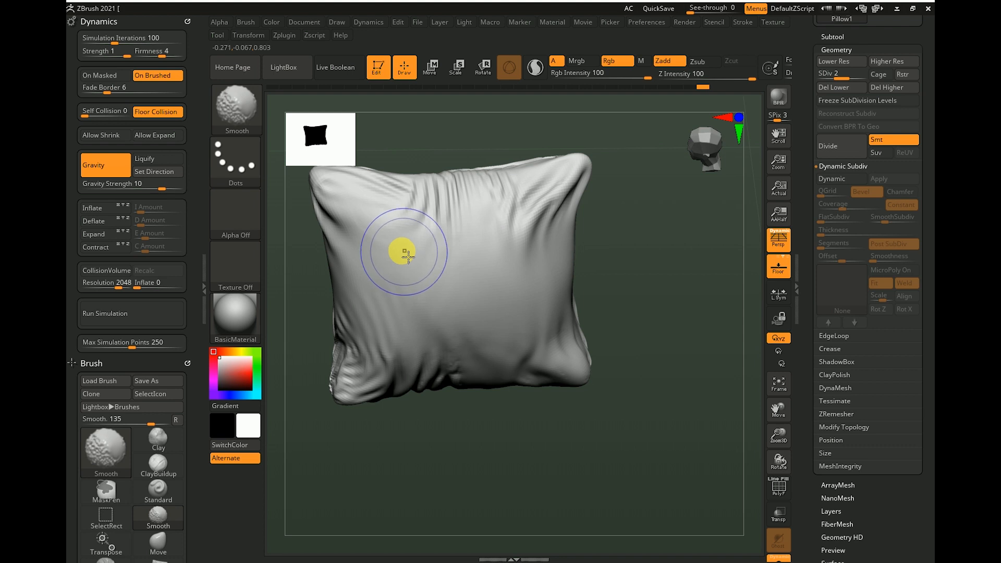
{"action": "mouse_move", "coordinate": [704, 301]}
{"action": "left_mouse_down"}
{"action": "mouse_move", "coordinate": [767, 287]}
{"action": "mouse_move", "coordinate": [715, 250]}
{"action": "mouse_move", "coordinate": [707, 318]}
{"action": "mouse_move", "coordinate": [682, 299]}
{"action": "mouse_move", "coordinate": [610, 342]}
{"action": "left_mouse_up"}
{"action": "mouse_move", "coordinate": [420, 322]}
{"action": "left_mouse_down", "text": "shift"}
{"action": "mouse_move", "coordinate": [426, 335]}
{"action": "mouse_move", "coordinate": [429, 292]}
{"action": "left_mouse_up", "text": "shift"}
{"action": "left_click_drag", "start_coordinate": [614, 310], "coordinate": [657, 295]}
{"action": "mouse_move", "coordinate": [657, 295]}
{"action": "left_mouse_down", "text": "alt"}
{"action": "mouse_move", "coordinate": [655, 267]}
{"action": "mouse_move", "coordinate": [621, 335]}
{"action": "mouse_move", "coordinate": [510, 375]}
{"action": "mouse_move", "coordinate": [550, 421]}
{"action": "mouse_move", "coordinate": [527, 446]}
{"action": "mouse_move", "coordinate": [536, 440]}
{"action": "mouse_move", "coordinate": [515, 385]}
{"action": "left_mouse_up", "text": "alt"}
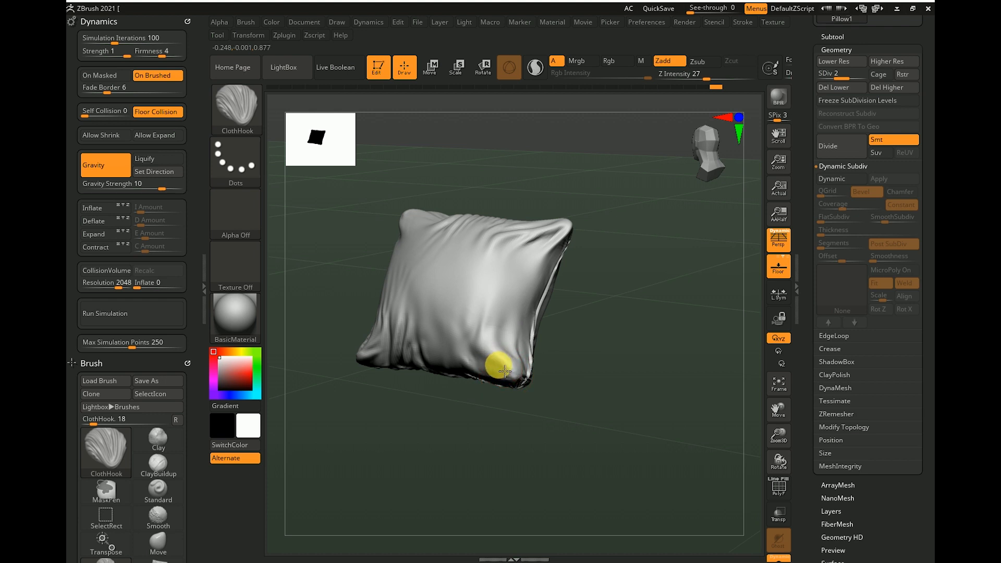
Pull ClothHook folds into the wrinkled pillow's lower corner nearest the armrest and smooth the area beside it
{"action": "left_click_drag", "start_coordinate": [492, 390], "coordinate": [514, 360]}
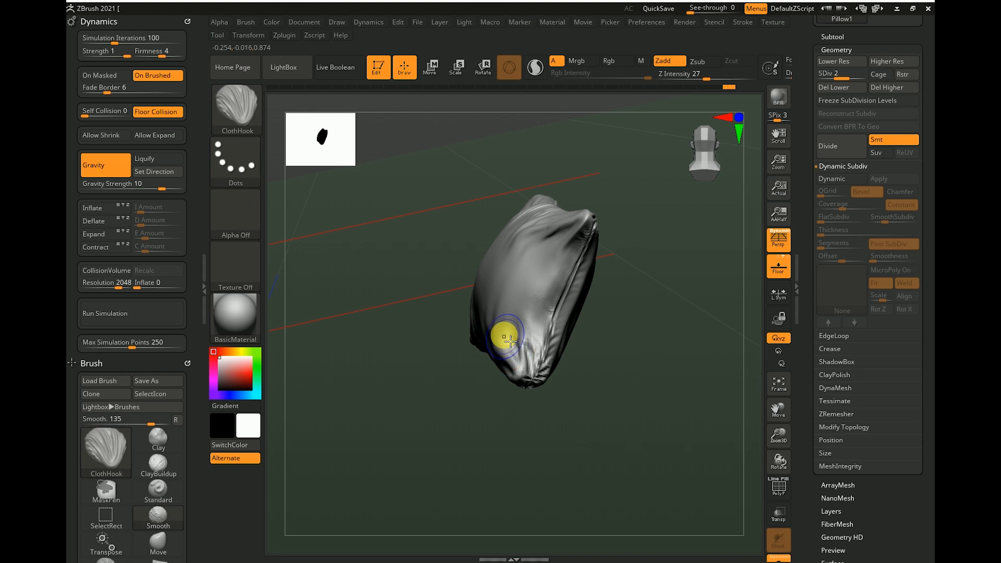
{"action": "left_click_drag", "start_coordinate": [471, 440], "coordinate": [546, 389], "text": "shift"}
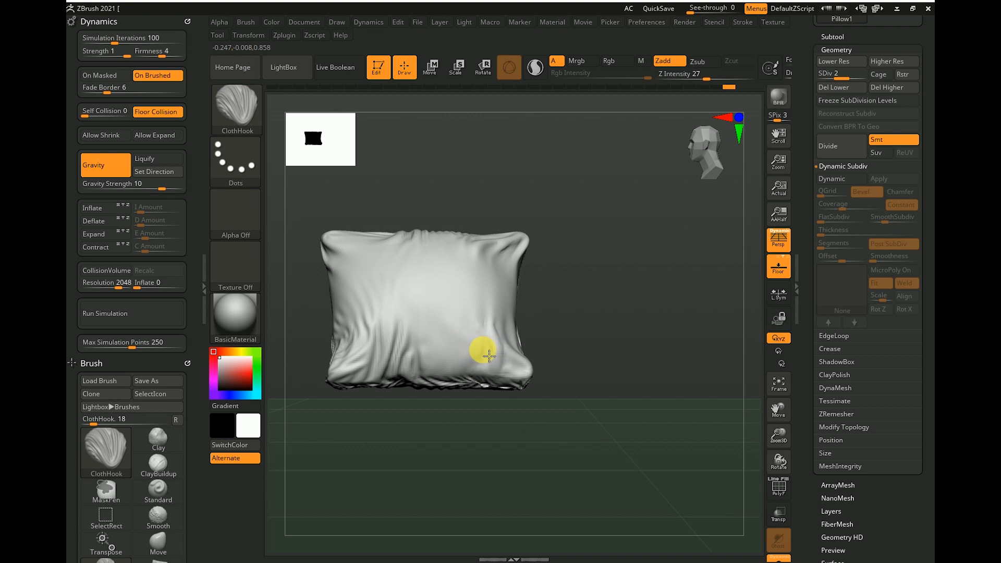
{"action": "right_click_drag", "start_coordinate": [512, 306], "coordinate": [526, 365]}
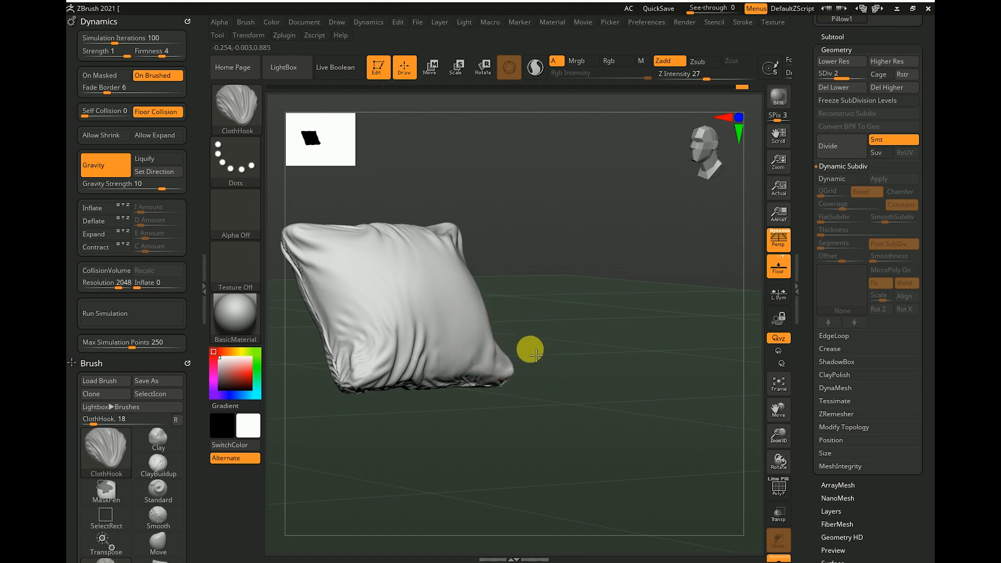
{"action": "left_click_drag", "start_coordinate": [534, 346], "coordinate": [519, 361]}
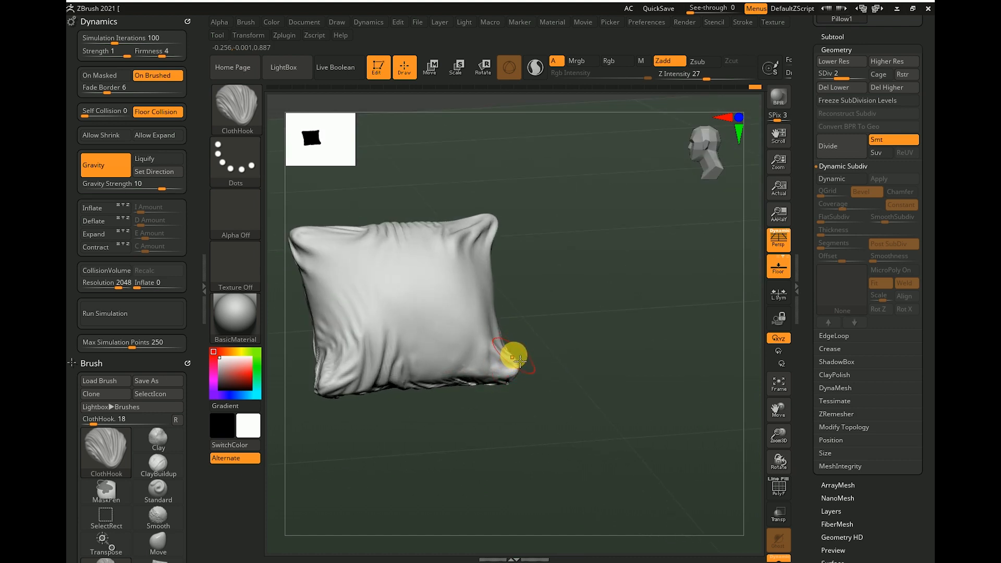
{"action": "mouse_move", "coordinate": [521, 367]}
{"action": "left_mouse_down"}
{"action": "mouse_move", "coordinate": [537, 370]}
{"action": "mouse_move", "coordinate": [511, 380]}
{"action": "left_mouse_up"}
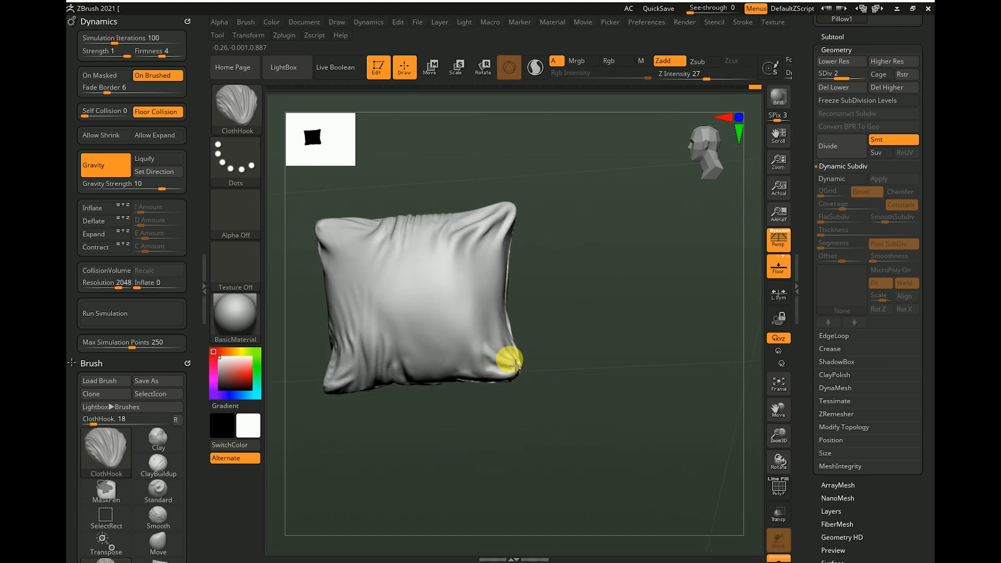
{"action": "left_click_drag", "start_coordinate": [498, 357], "coordinate": [491, 350], "text": "shift"}
Bring the whole sofa back into view, append a Plane3D as a new subtool, and make it the active subtool
{"action": "mouse_move", "coordinate": [575, 288]}
{"action": "left_mouse_down", "text": "alt"}
{"action": "mouse_move", "coordinate": [602, 265]}
{"action": "mouse_move", "coordinate": [616, 281]}
{"action": "mouse_move", "coordinate": [578, 253]}
{"action": "mouse_move", "coordinate": [416, 338]}
{"action": "mouse_move", "coordinate": [374, 336]}
{"action": "left_mouse_up", "text": "alt"}
{"action": "left_click_drag", "start_coordinate": [432, 247], "coordinate": [517, 293]}
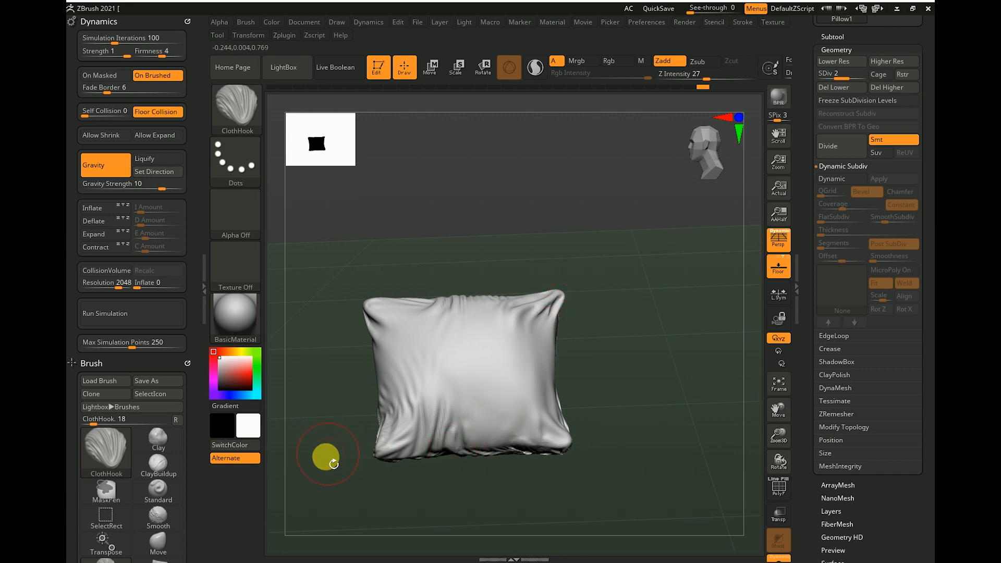
{"action": "left_click_drag", "start_coordinate": [348, 501], "coordinate": [572, 223], "text": "alt"}
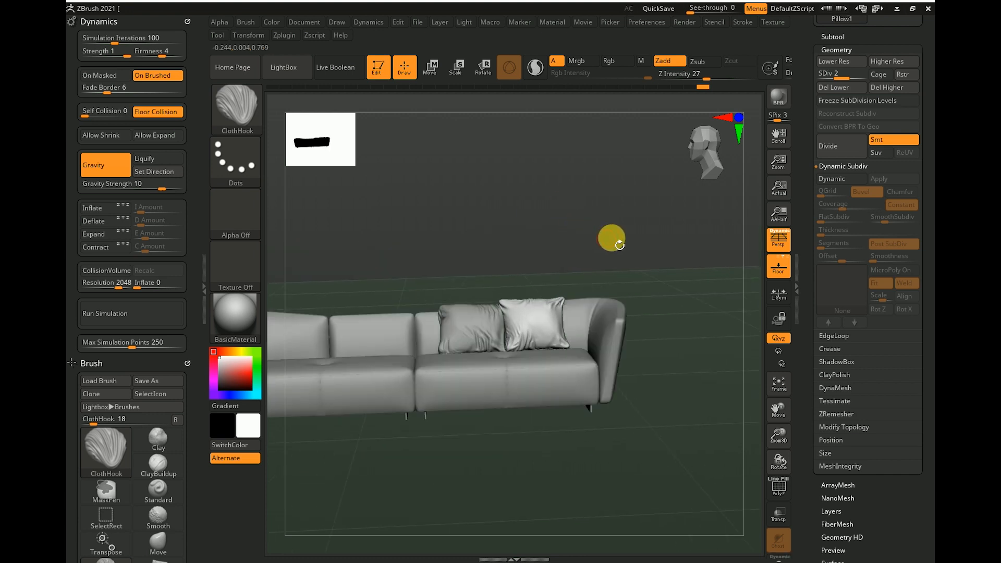
{"action": "left_click_drag", "start_coordinate": [660, 243], "coordinate": [686, 252], "text": "shift"}
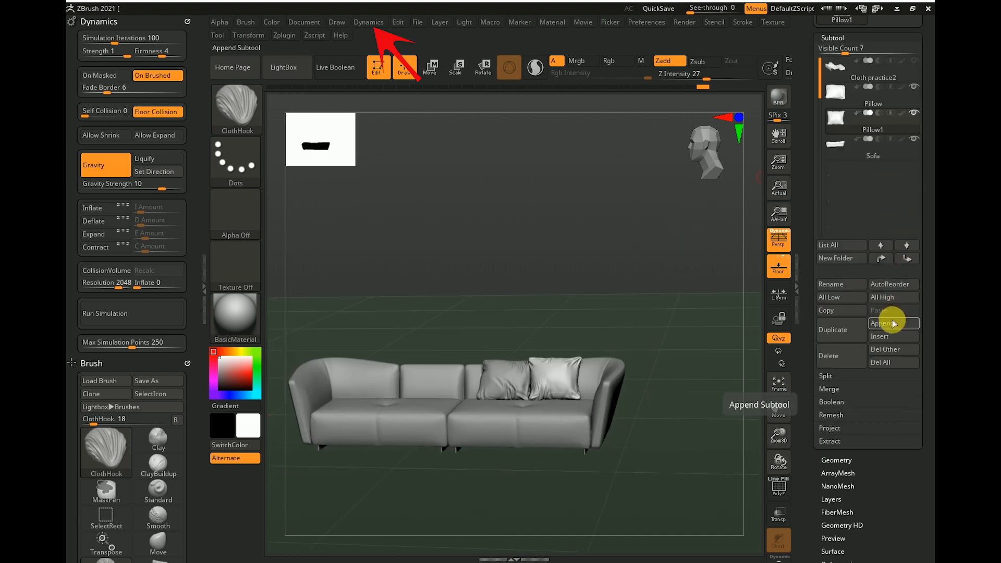
{"action": "left_click", "coordinate": [889, 337]}
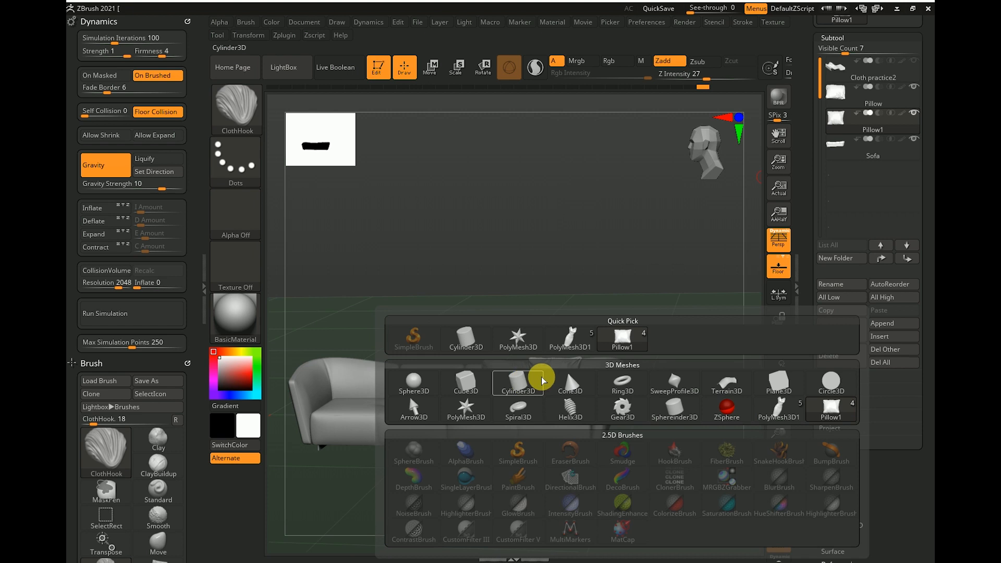
{"action": "left_click", "coordinate": [785, 390]}
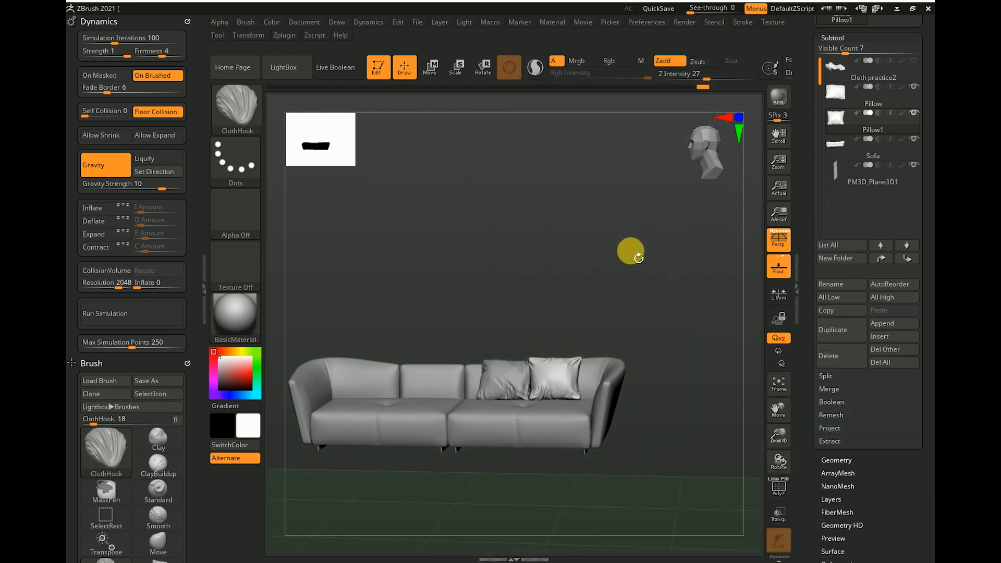
{"action": "mouse_move", "coordinate": [640, 277]}
{"action": "left_mouse_down"}
{"action": "mouse_move", "coordinate": [676, 308]}
{"action": "mouse_move", "coordinate": [602, 245]}
{"action": "mouse_move", "coordinate": [668, 311]}
{"action": "mouse_move", "coordinate": [689, 292]}
{"action": "mouse_move", "coordinate": [662, 286]}
{"action": "mouse_move", "coordinate": [705, 284]}
{"action": "mouse_move", "coordinate": [672, 282]}
{"action": "left_mouse_up"}
{"action": "left_click", "coordinate": [849, 182]}
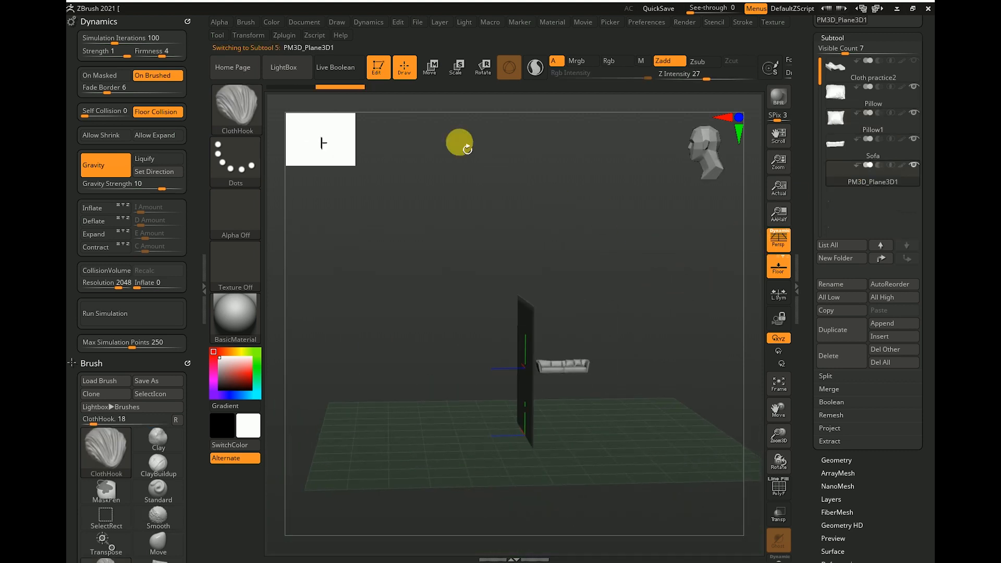
Switch to the Transpose brush in Move mode, rotate the plane to lie horizontally, and raise it
{"action": "left_click", "coordinate": [431, 67]}
{"action": "left_click", "coordinate": [240, 117]}
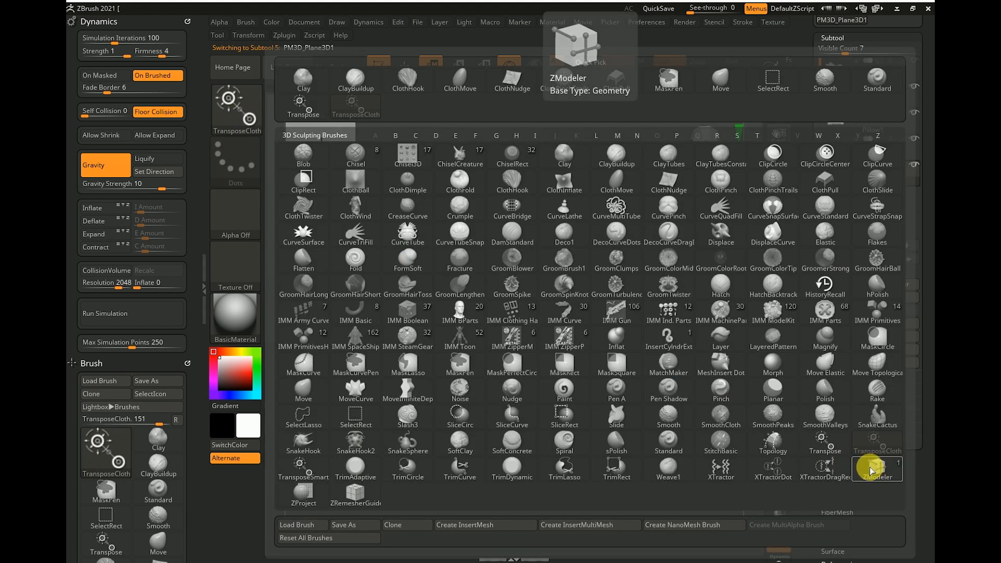
{"action": "key", "text": "t"}
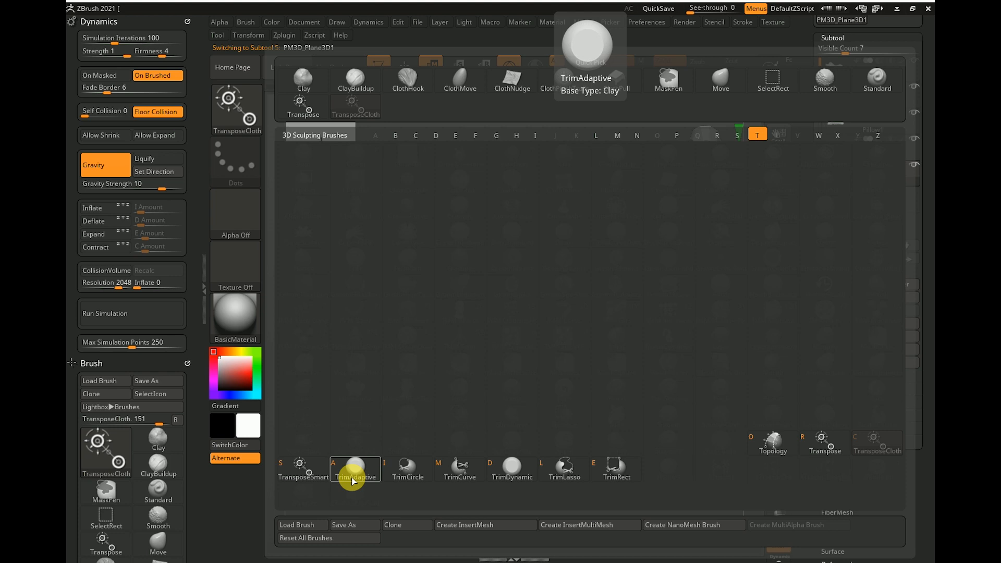
{"action": "left_click", "coordinate": [812, 458]}
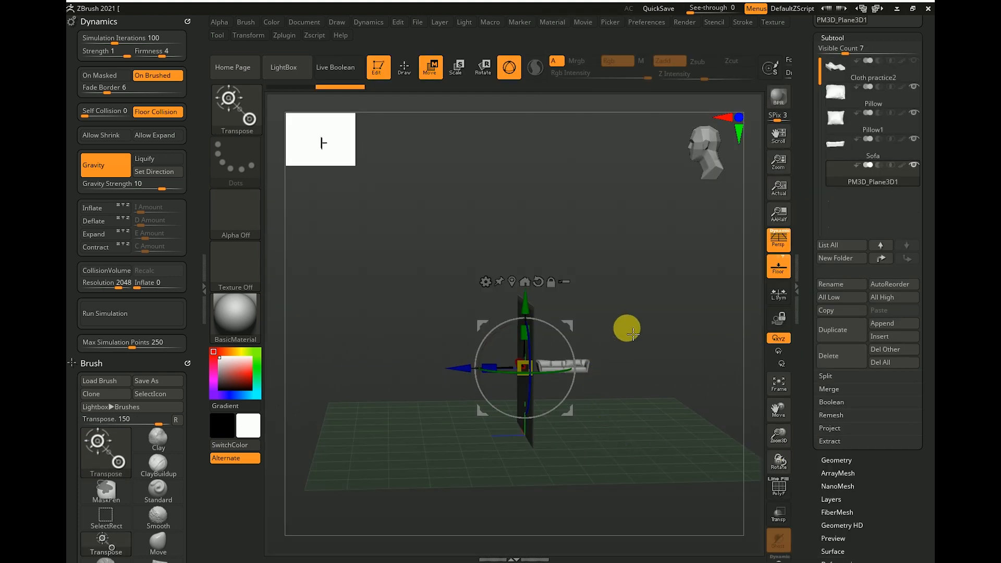
{"action": "left_click_drag", "start_coordinate": [572, 346], "coordinate": [595, 485]}
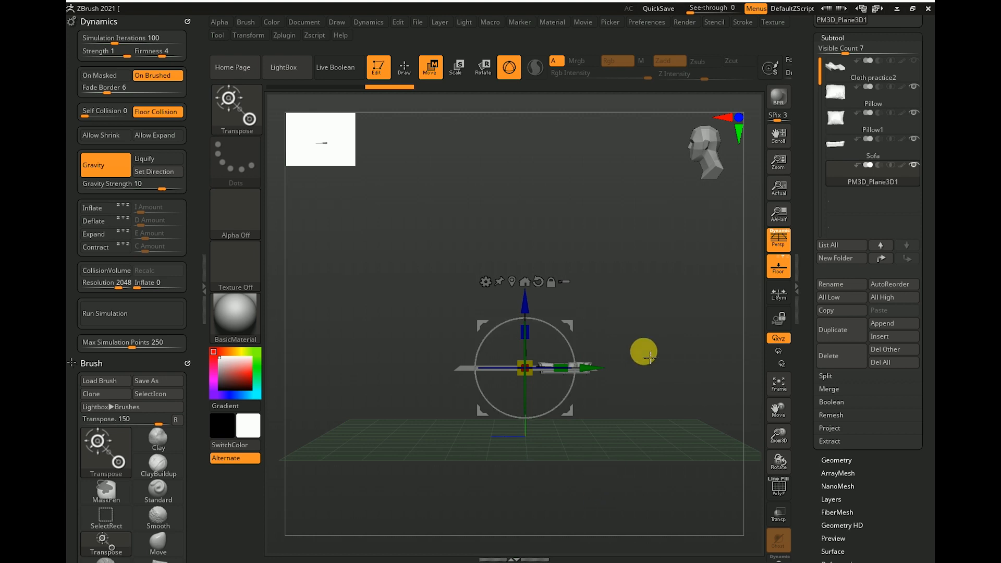
{"action": "left_click_drag", "start_coordinate": [527, 310], "coordinate": [536, 278]}
Move the plane sideways and in depth until it is centred over the sofa, and lower it closer to the cushions
{"action": "left_click_drag", "start_coordinate": [721, 259], "coordinate": [620, 359], "text": "alt"}
{"action": "left_click_drag", "start_coordinate": [474, 388], "coordinate": [600, 368]}
{"action": "left_click_drag", "start_coordinate": [432, 386], "coordinate": [405, 385]}
{"action": "left_click_drag", "start_coordinate": [479, 375], "coordinate": [380, 377]}
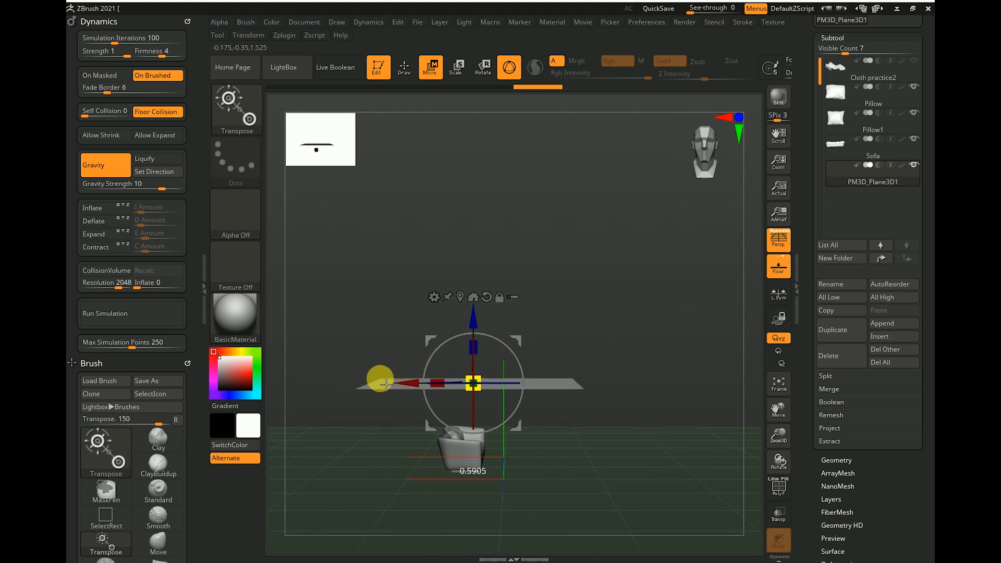
{"action": "left_click_drag", "start_coordinate": [477, 317], "coordinate": [620, 312]}
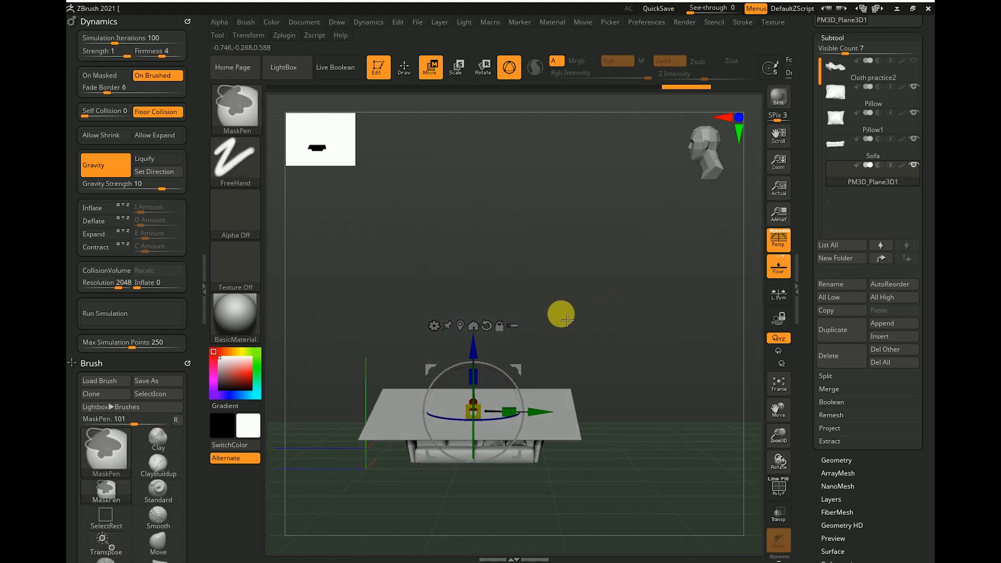
Scale the plane uniformly by about 0.9 with perspective off, restore perspective, and realign the plane over the sofa's depth
{"action": "left_click", "coordinate": [769, 245]}
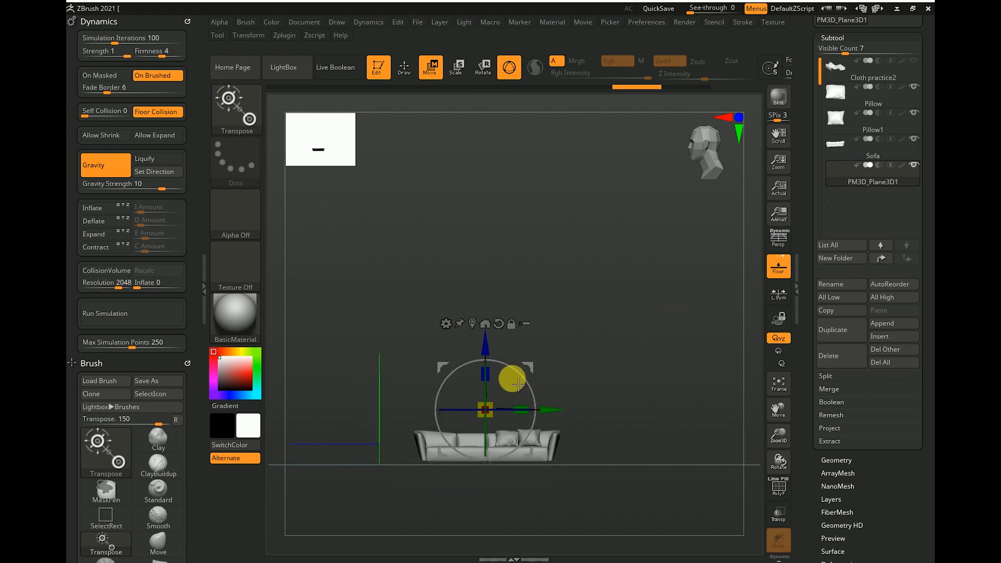
{"action": "left_click_drag", "start_coordinate": [608, 334], "coordinate": [488, 415]}
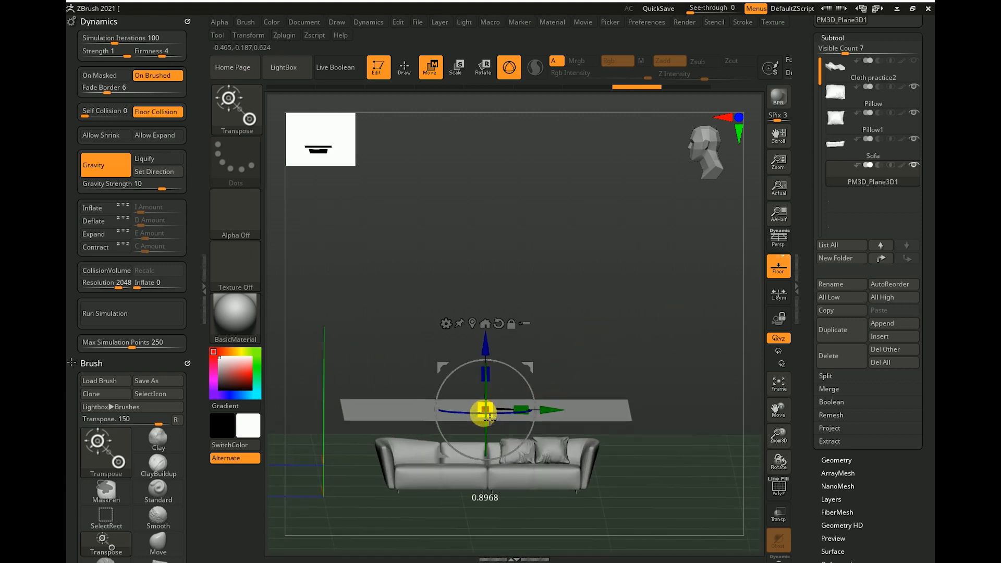
{"action": "left_click_drag", "start_coordinate": [589, 354], "coordinate": [554, 402]}
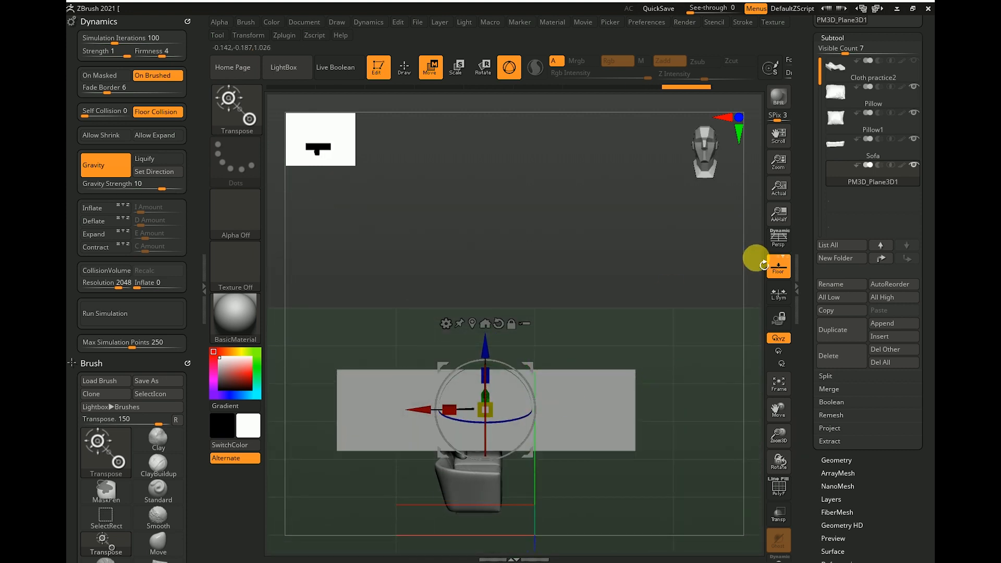
{"action": "left_click", "coordinate": [778, 237]}
{"action": "mouse_move", "coordinate": [423, 402]}
{"action": "left_mouse_down"}
{"action": "mouse_move", "coordinate": [450, 406]}
{"action": "mouse_move", "coordinate": [437, 401]}
{"action": "left_mouse_up"}
{"action": "left_click_drag", "start_coordinate": [626, 298], "coordinate": [657, 279], "text": "shift"}
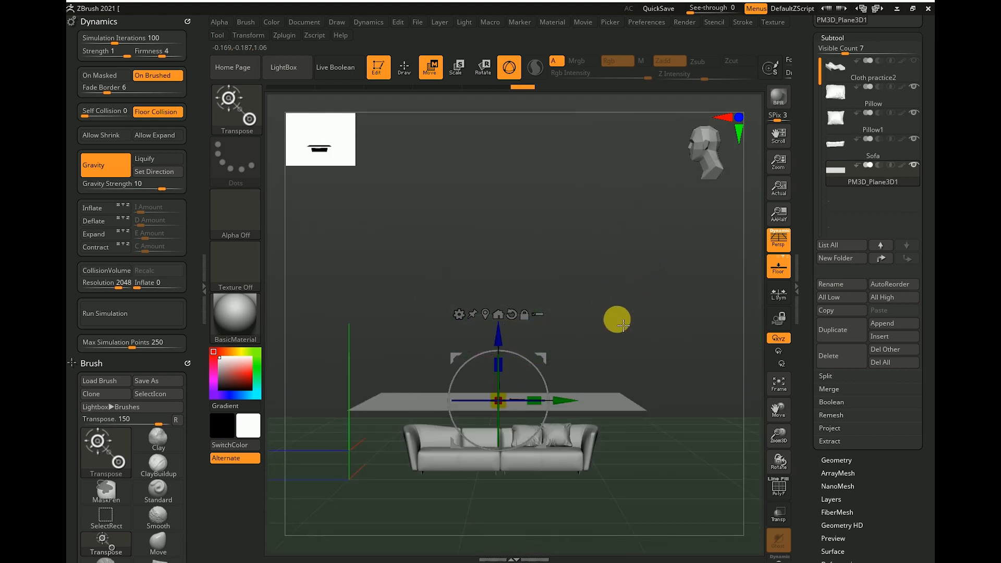
Check the plane's placement around the sofa and lower it slightly so it hovers just above the backrest
{"action": "left_click_drag", "start_coordinate": [621, 212], "coordinate": [626, 276]}
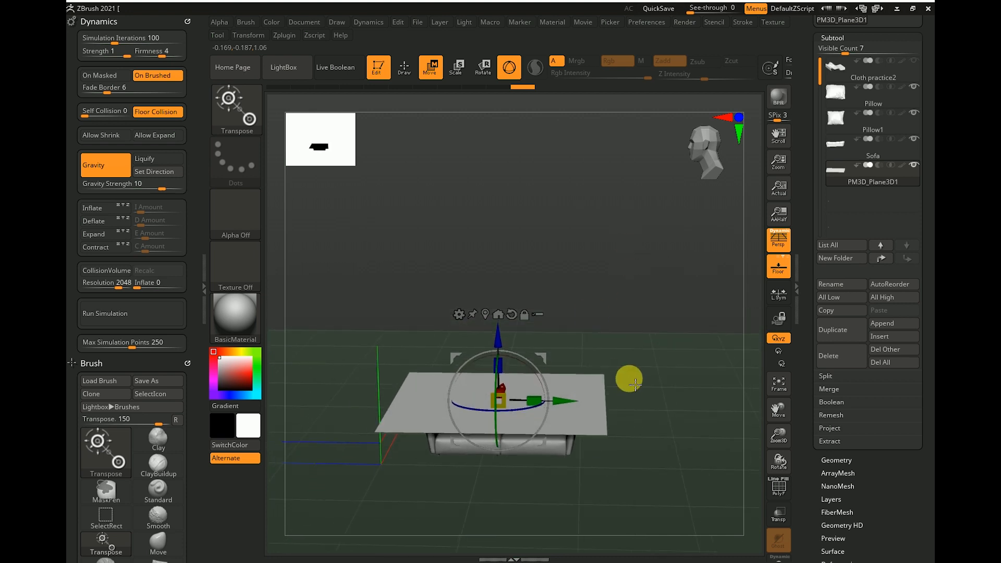
{"action": "left_click_drag", "start_coordinate": [630, 380], "coordinate": [658, 360]}
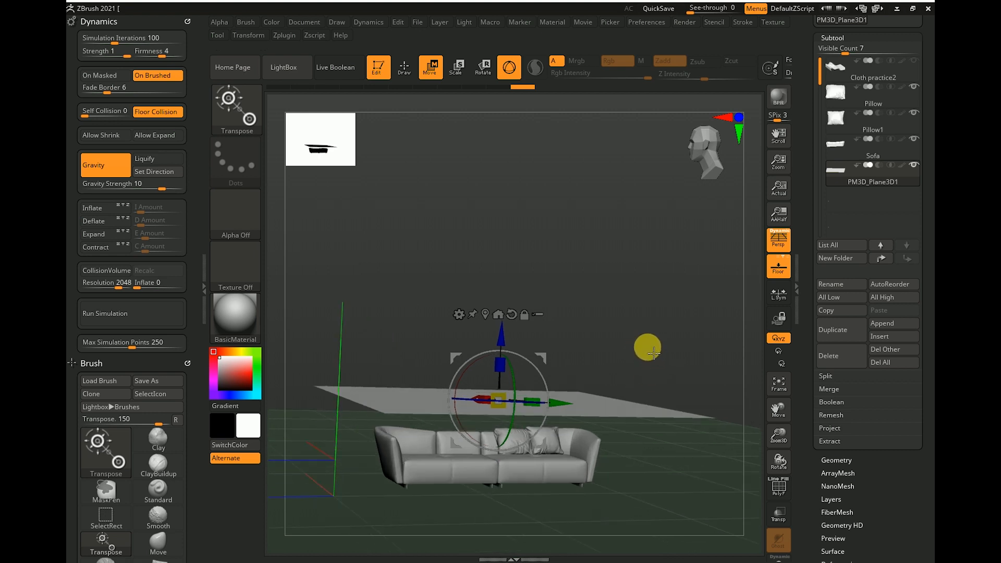
{"action": "mouse_move", "coordinate": [659, 339]}
{"action": "left_mouse_down"}
{"action": "mouse_move", "coordinate": [673, 347]}
{"action": "mouse_move", "coordinate": [675, 331]}
{"action": "left_mouse_up"}
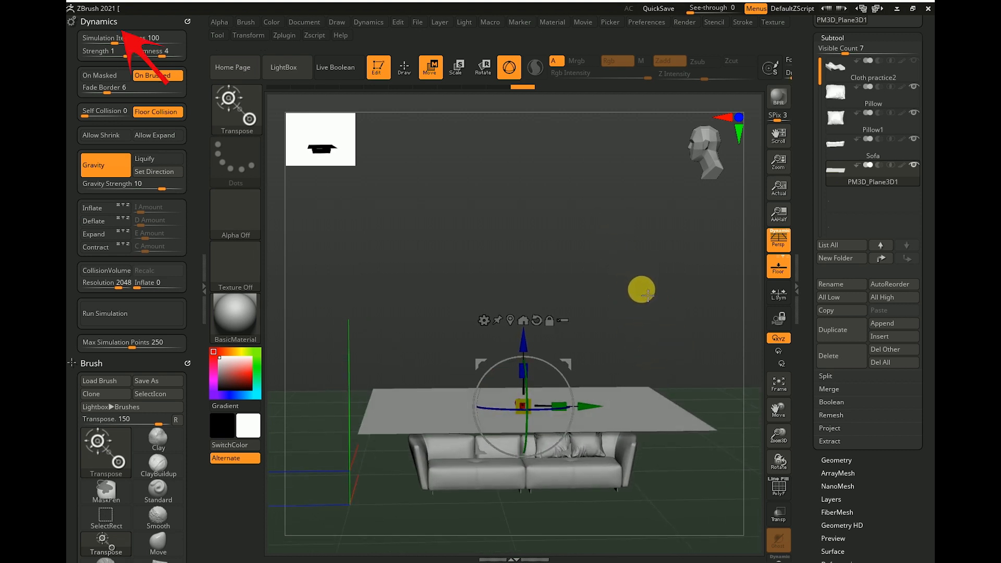
{"action": "left_click_drag", "start_coordinate": [646, 298], "coordinate": [653, 304]}
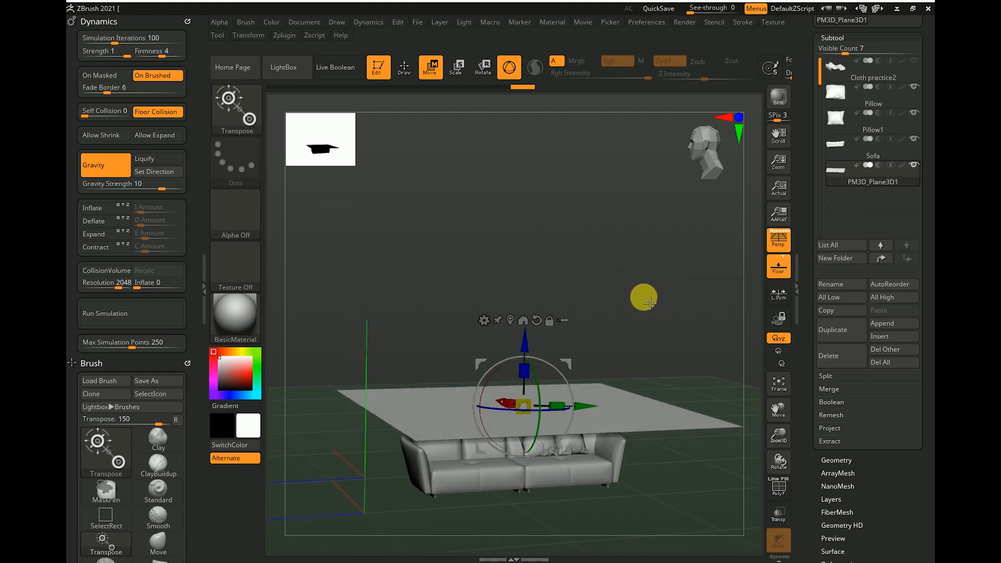
{"action": "left_click_drag", "start_coordinate": [651, 303], "coordinate": [681, 290]}
{"action": "left_click_drag", "start_coordinate": [527, 343], "coordinate": [532, 361]}
{"action": "left_click_drag", "start_coordinate": [641, 293], "coordinate": [621, 290]}
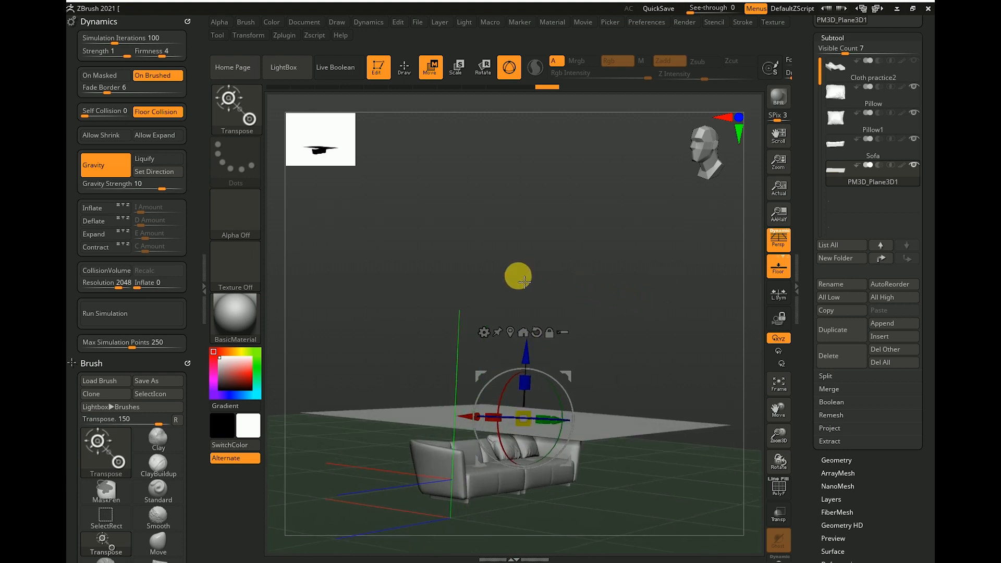
Turn on CollisionVolume with Resolution 3039 and set Gravity Strength to 0.97935
{"action": "left_click", "coordinate": [121, 271]}
{"action": "left_click_drag", "start_coordinate": [127, 285], "coordinate": [130, 288]}
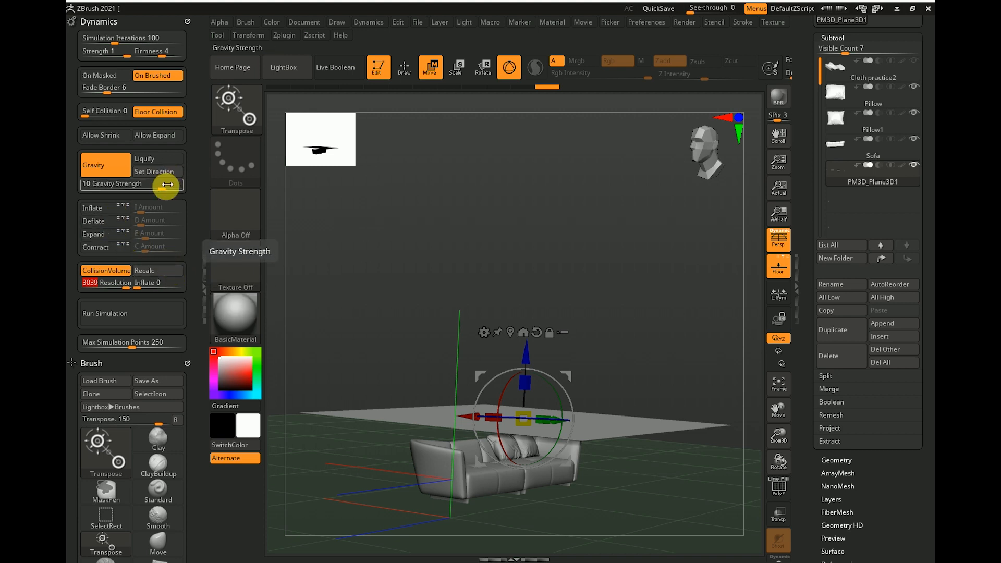
{"action": "left_click_drag", "start_coordinate": [164, 187], "coordinate": [156, 186]}
Run the cloth simulation to drop the plane over the sofa, stop it, and undo the drape
{"action": "right_click_drag", "start_coordinate": [582, 240], "coordinate": [571, 298], "text": "ctrl"}
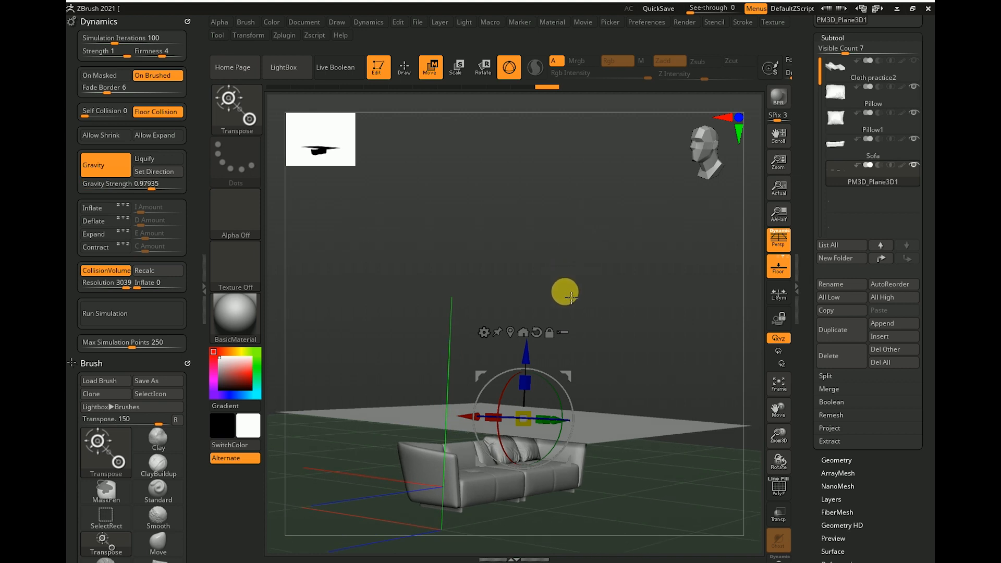
{"action": "left_click", "coordinate": [168, 314]}
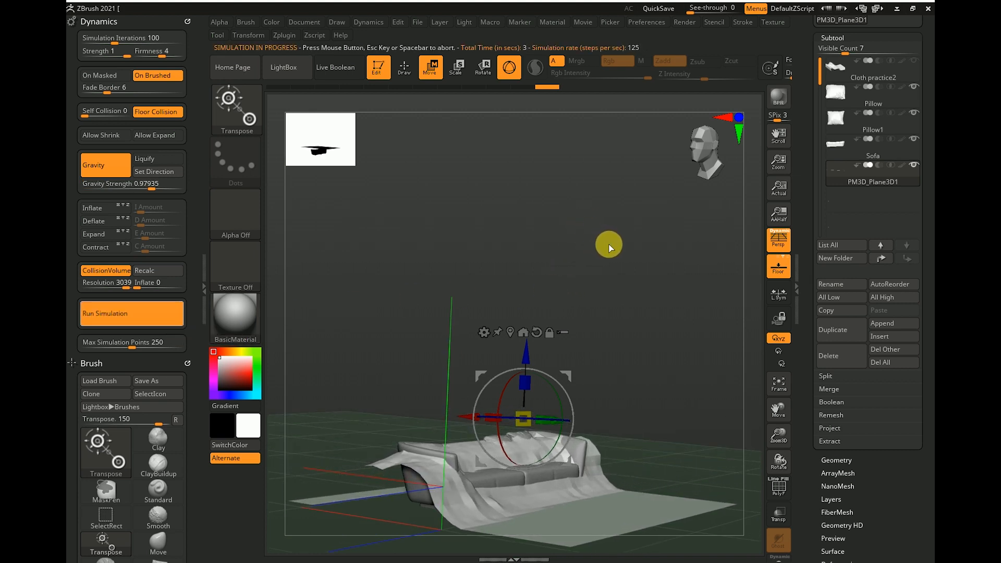
{"action": "left_click", "coordinate": [628, 249]}
{"action": "mouse_move", "coordinate": [626, 267]}
{"action": "right_mouse_down"}
{"action": "mouse_move", "coordinate": [616, 284]}
{"action": "mouse_move", "coordinate": [670, 233]}
{"action": "right_mouse_up"}
{"action": "key", "text": "ctrl+z"}
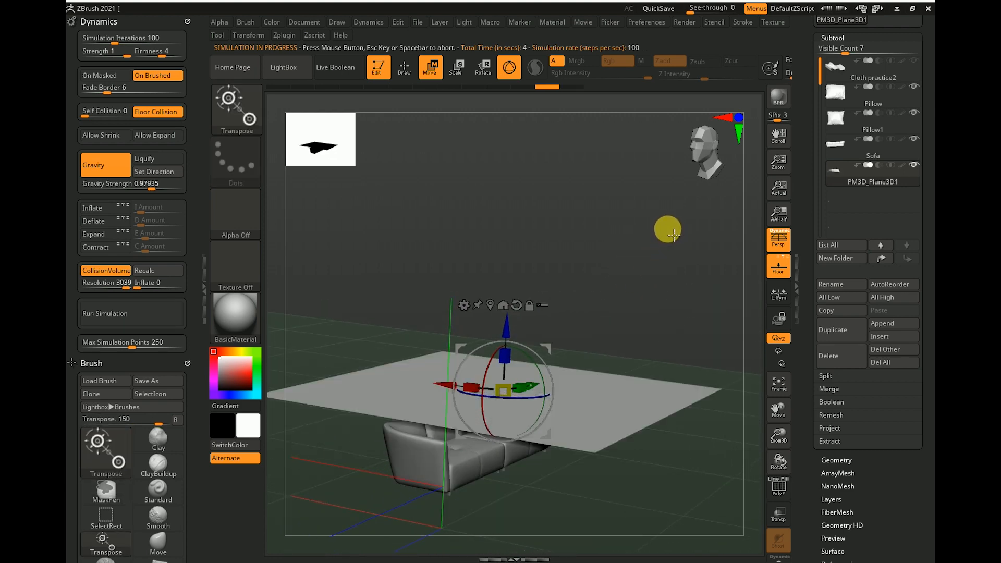
Subdivide the plane's mesh until it reaches SDiv 3
{"action": "left_click", "coordinate": [886, 39]}
{"action": "left_click", "coordinate": [882, 52]}
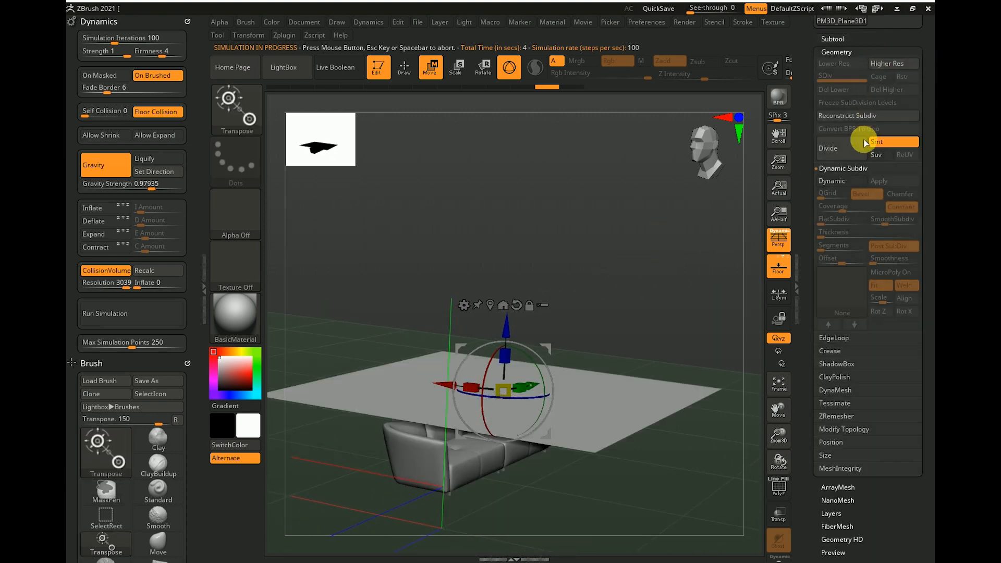
{"action": "left_click", "coordinate": [855, 154]}
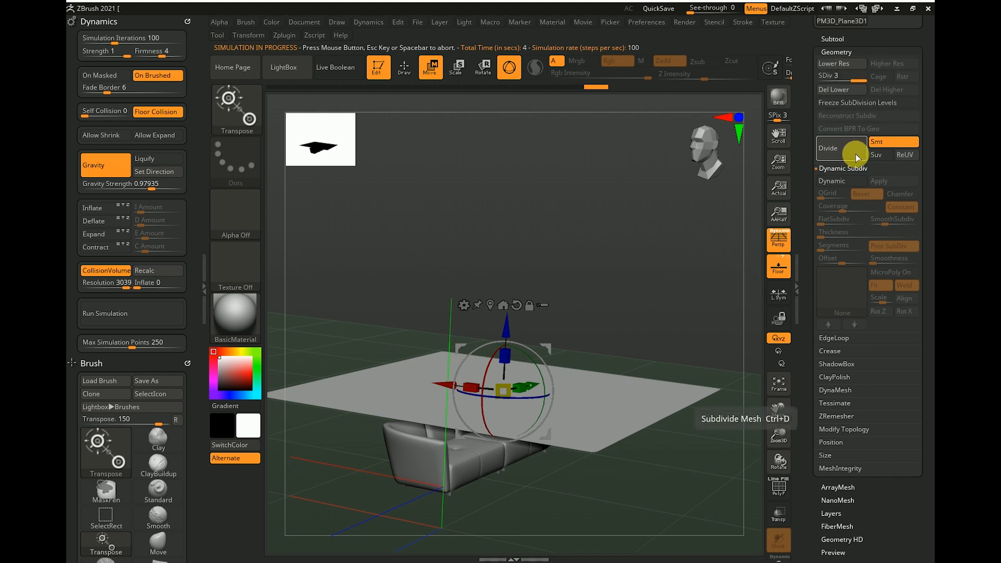
Examine the subdivided plane's mesh density by showing its polyframe, and hide the polyframe again
{"action": "key", "text": "space"}
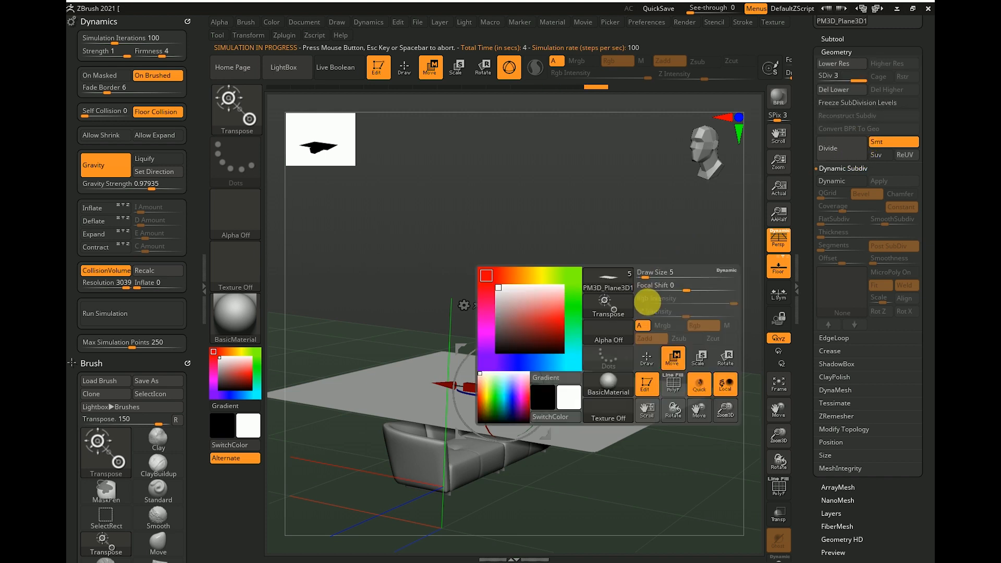
{"action": "left_click", "coordinate": [674, 386]}
{"action": "key", "text": "space"}
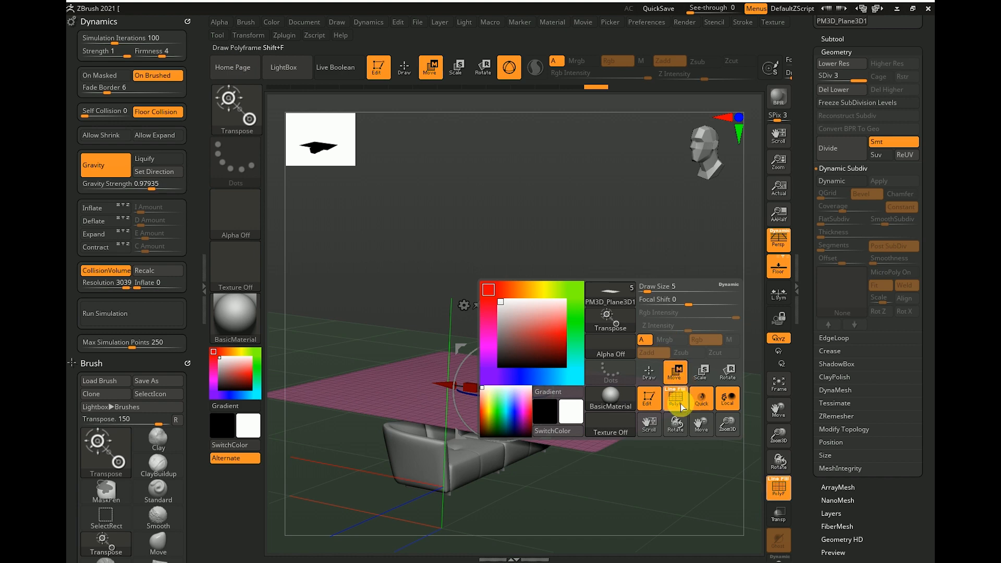
{"action": "left_click", "coordinate": [673, 386]}
{"action": "left_click_drag", "start_coordinate": [673, 252], "coordinate": [694, 385]}
{"action": "key", "text": "space"}
{"action": "left_click", "coordinate": [710, 484]}
{"action": "left_click_drag", "start_coordinate": [702, 290], "coordinate": [737, 237]}
{"action": "key", "text": "space"}
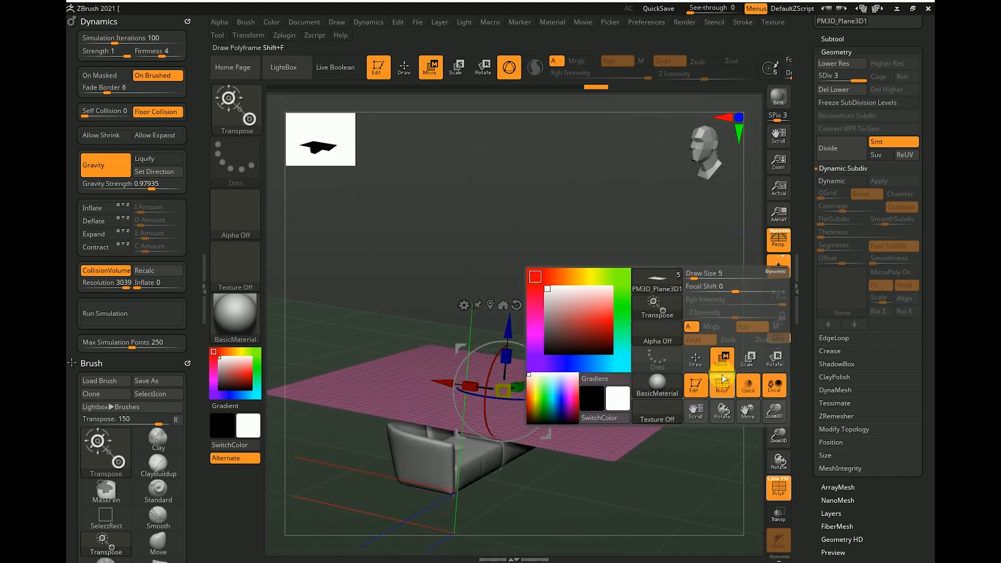
{"action": "left_click", "coordinate": [723, 383]}
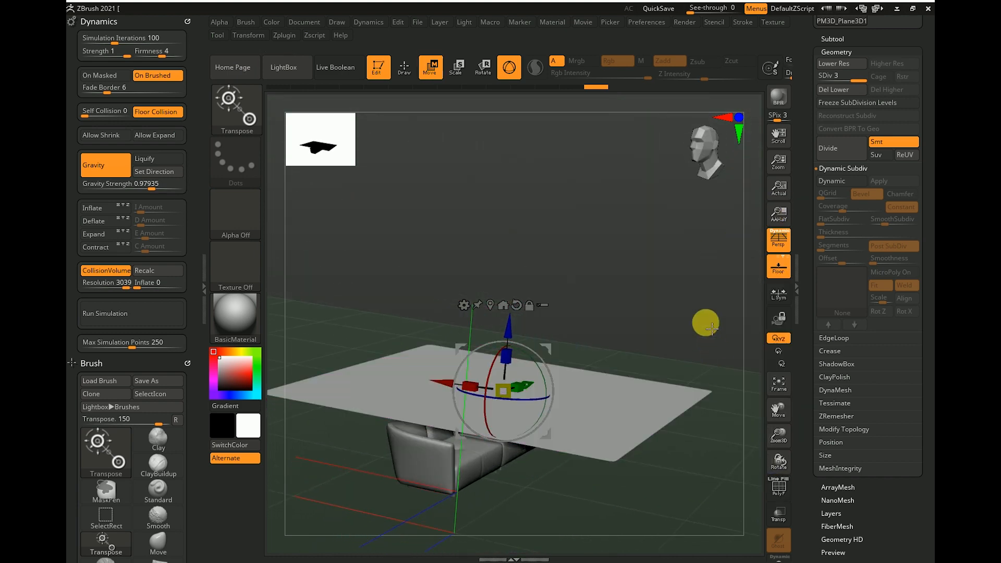
Run the cloth simulation on the SDiv 3 plane, stop it, inspect the drape and undo it
{"action": "left_click", "coordinate": [168, 315]}
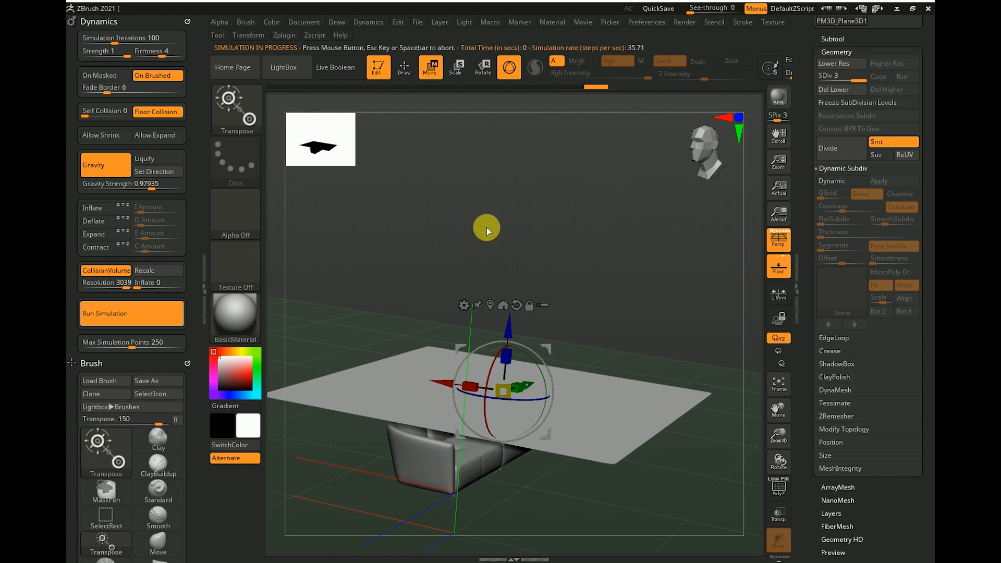
{"action": "left_click", "coordinate": [650, 201]}
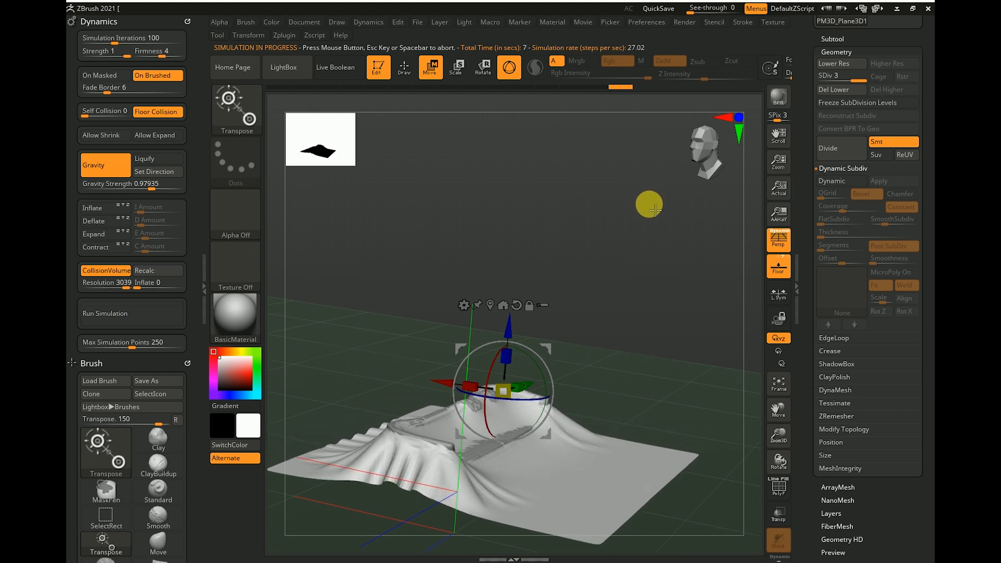
{"action": "left_click_drag", "start_coordinate": [644, 276], "coordinate": [651, 254]}
{"action": "key", "text": "ctrl+z"}
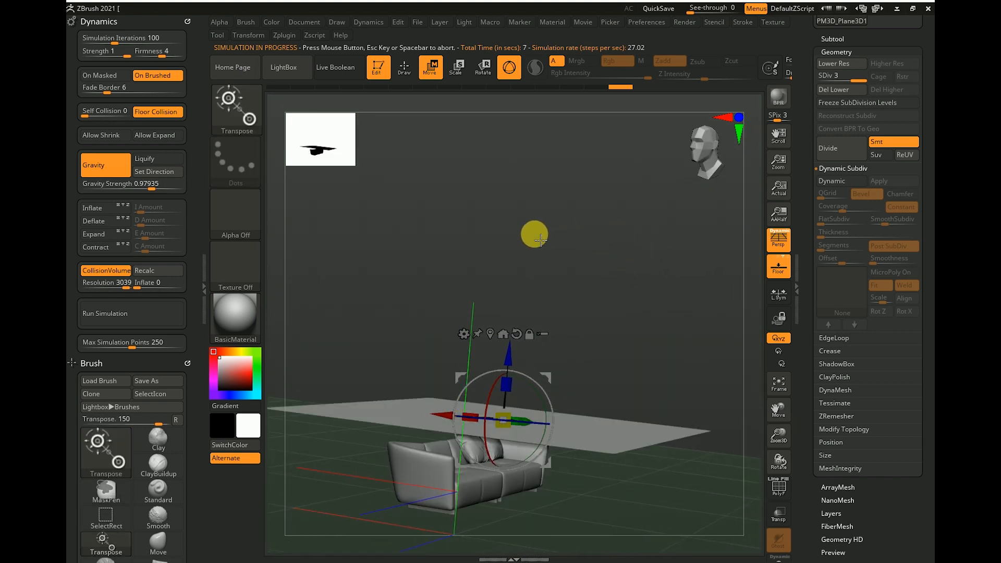
Set the collision volume's Inflate to 0.08 and check the plane's position over the sofa
{"action": "mouse_move", "coordinate": [156, 283]}
{"action": "left_mouse_down"}
{"action": "mouse_move", "coordinate": [149, 285]}
{"action": "mouse_move", "coordinate": [156, 273]}
{"action": "left_mouse_up"}
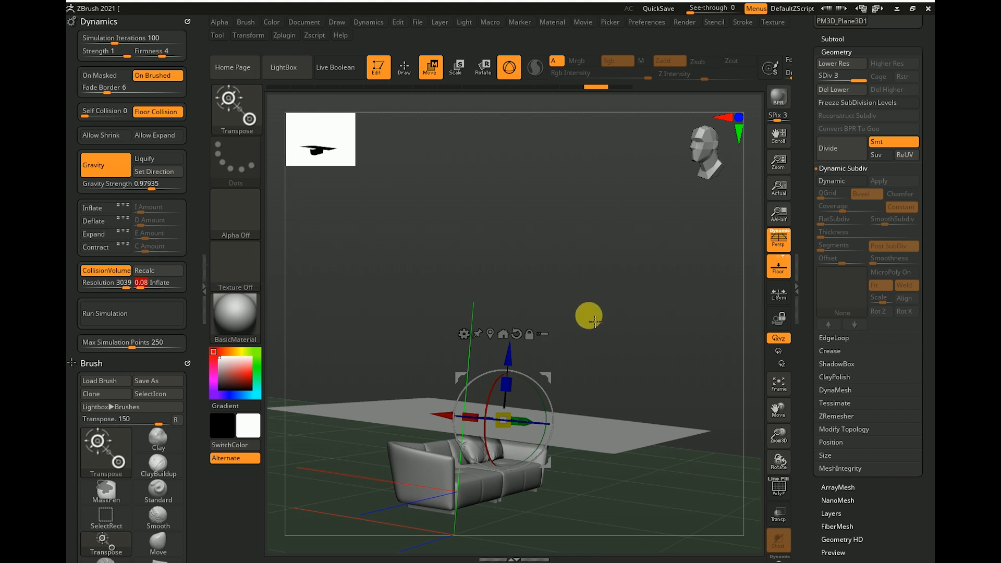
{"action": "left_click_drag", "start_coordinate": [590, 315], "coordinate": [587, 318]}
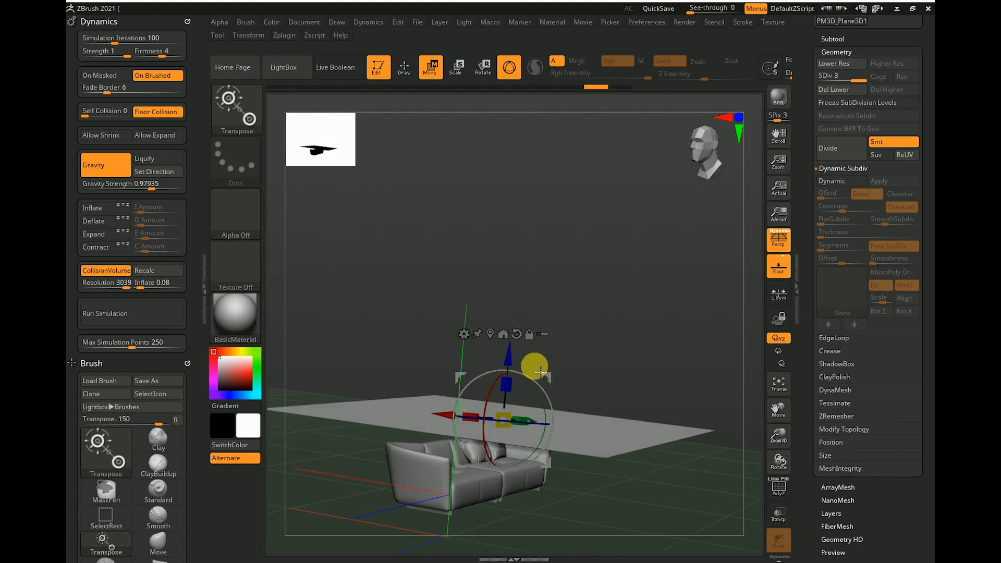
{"action": "left_click_drag", "start_coordinate": [492, 213], "coordinate": [533, 198]}
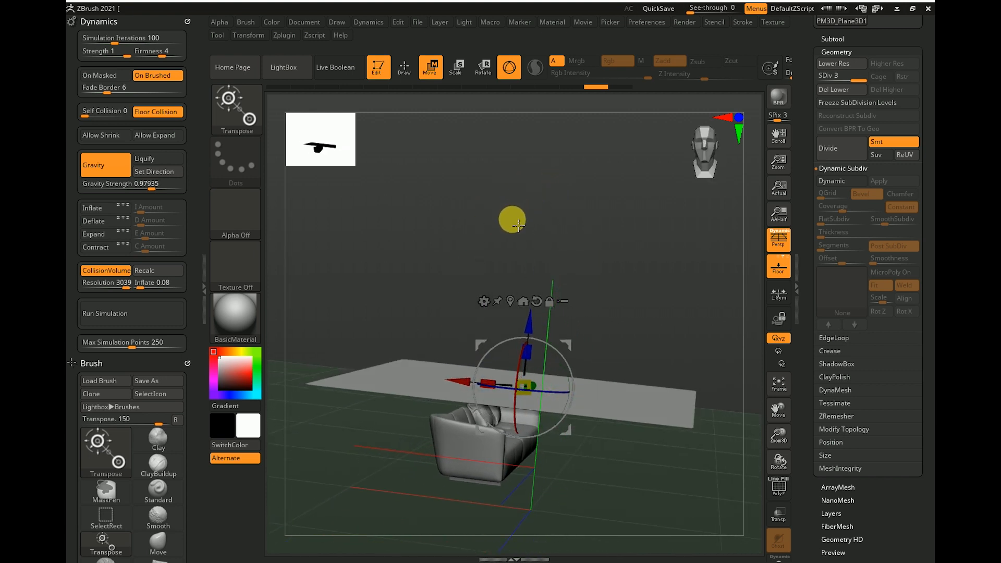
Run the cloth simulation with the inflated collision volume, inspect the drape with the floor grid hidden, and undo it
{"action": "left_click", "coordinate": [150, 315]}
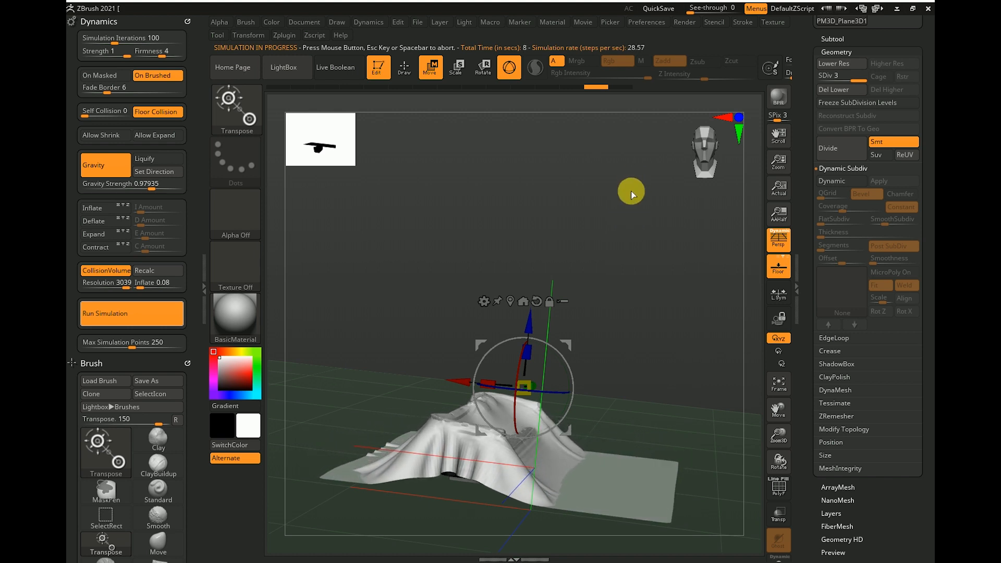
{"action": "left_click_drag", "start_coordinate": [621, 217], "coordinate": [667, 277]}
{"action": "left_click", "coordinate": [778, 266]}
{"action": "key", "text": "ctrl+z"}
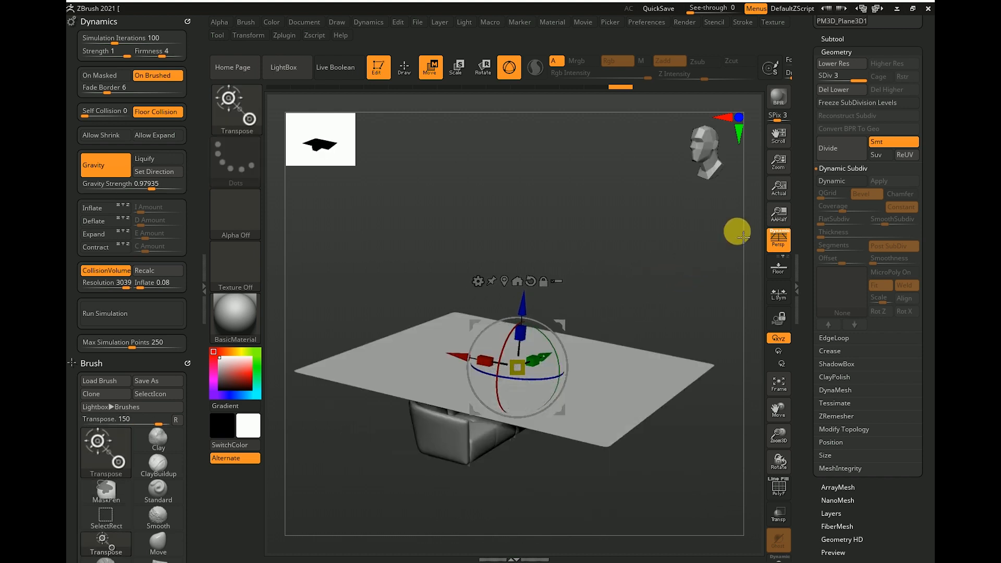
Subdivide the plane to SDiv 4, show the floor grid, and run the cloth simulation until the plane drapes over the sofa
{"action": "left_click", "coordinate": [163, 307]}
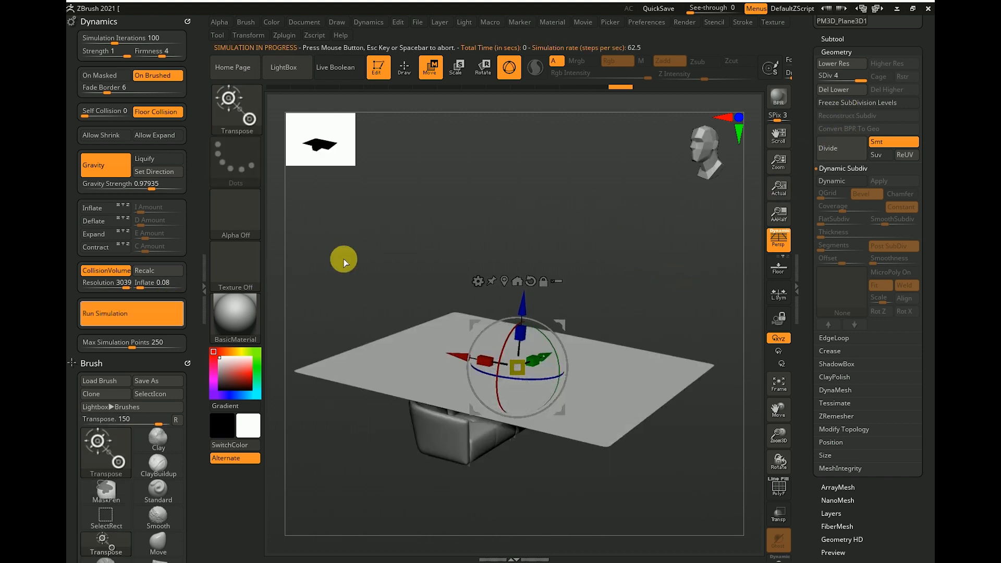
{"action": "left_click", "coordinate": [778, 266]}
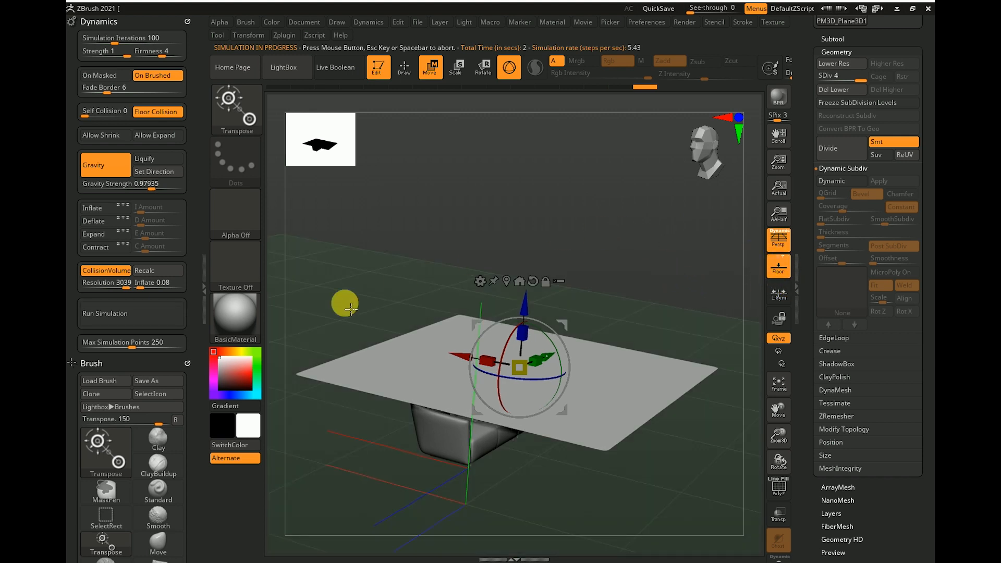
{"action": "left_click", "coordinate": [160, 313]}
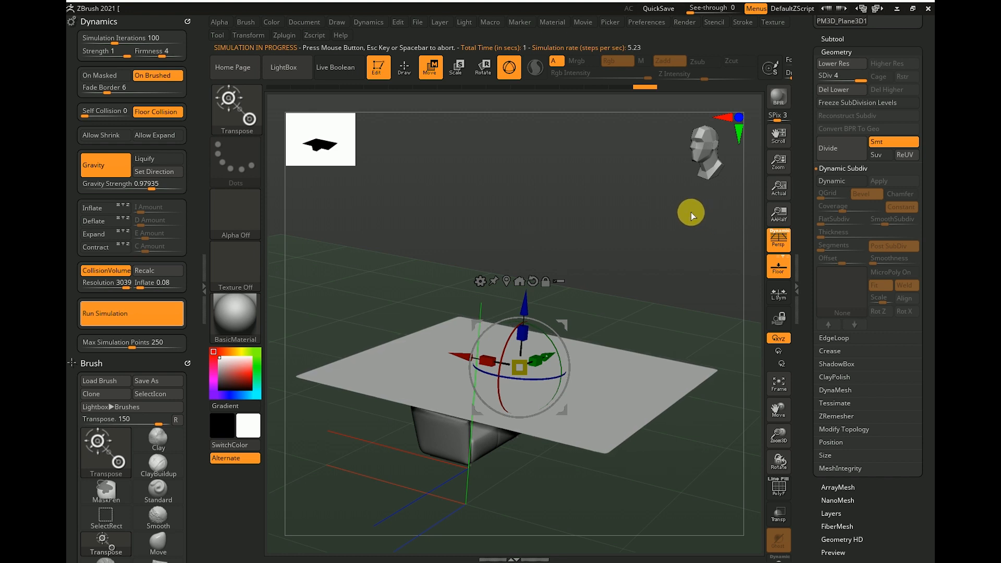
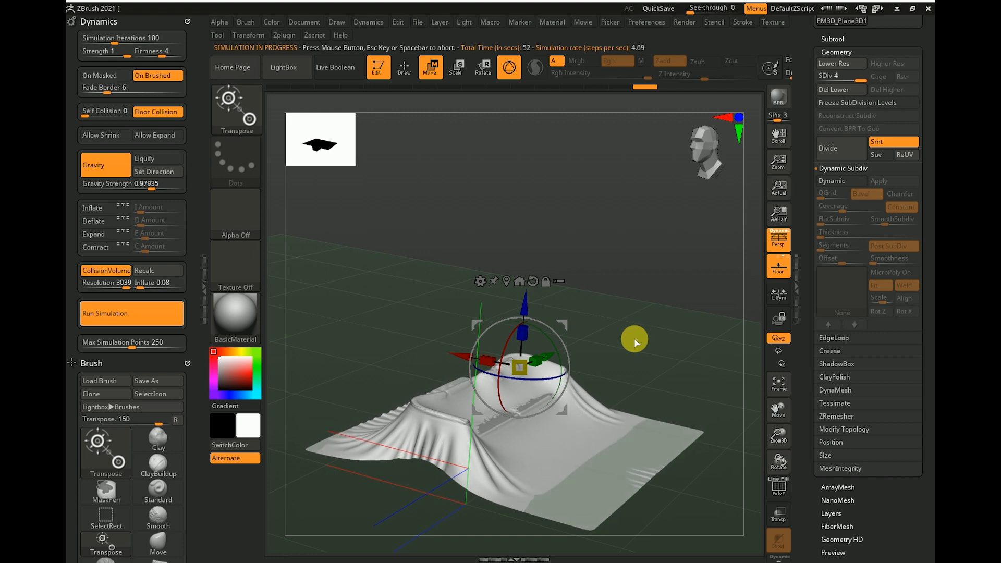
{"action": "left_click_drag", "start_coordinate": [635, 339], "coordinate": [623, 299]}
Hide the floor grid and raise the draped blanket very slightly along its vertical axis
{"action": "left_click_drag", "start_coordinate": [680, 315], "coordinate": [697, 328]}
{"action": "left_click", "coordinate": [766, 272]}
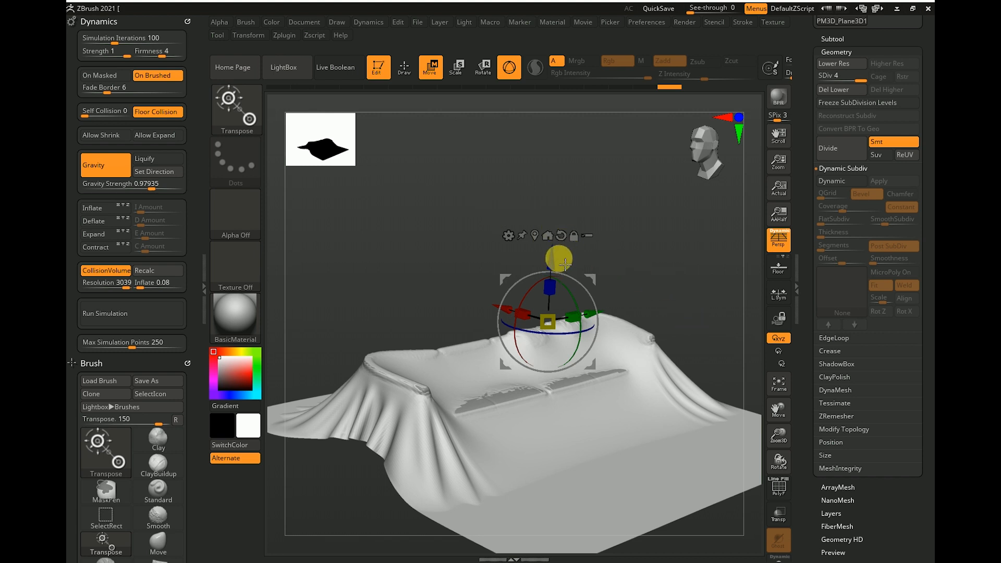
{"action": "left_click_drag", "start_coordinate": [558, 260], "coordinate": [558, 260]}
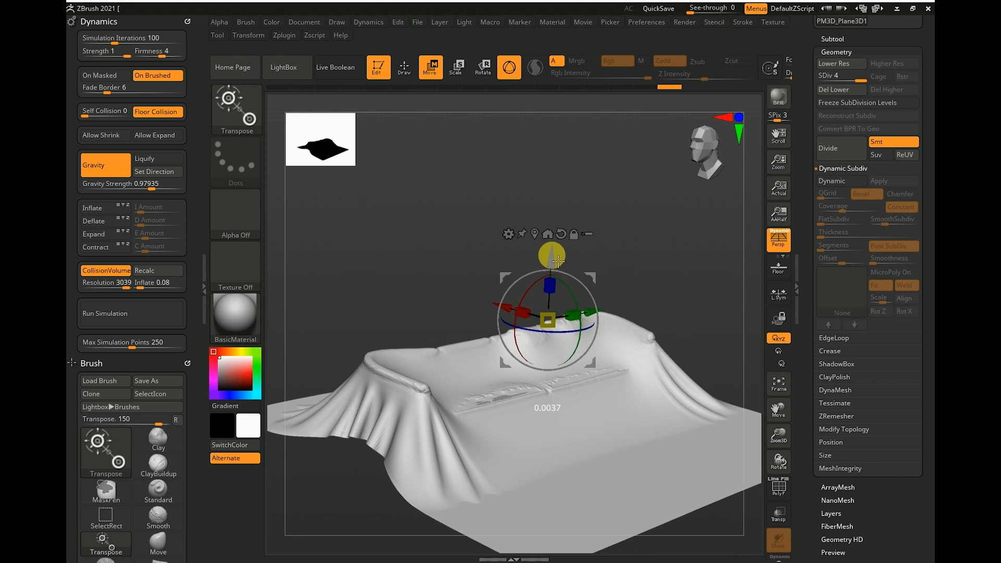
{"action": "mouse_move", "coordinate": [447, 239]}
{"action": "left_mouse_down"}
{"action": "mouse_move", "coordinate": [458, 252]}
{"action": "mouse_move", "coordinate": [572, 266]}
{"action": "mouse_move", "coordinate": [653, 301]}
{"action": "mouse_move", "coordinate": [621, 255]}
{"action": "mouse_move", "coordinate": [648, 203]}
{"action": "mouse_move", "coordinate": [656, 213]}
{"action": "mouse_move", "coordinate": [596, 252]}
{"action": "mouse_move", "coordinate": [605, 280]}
{"action": "mouse_move", "coordinate": [476, 299]}
{"action": "mouse_move", "coordinate": [474, 335]}
{"action": "mouse_move", "coordinate": [487, 300]}
{"action": "mouse_move", "coordinate": [504, 302]}
{"action": "mouse_move", "coordinate": [476, 304]}
{"action": "mouse_move", "coordinate": [473, 347]}
{"action": "mouse_move", "coordinate": [331, 241]}
{"action": "left_mouse_up"}
Select the ClothHook brush and smooth the blanket along the back of the seat where the sofa pokes through
{"action": "key", "text": "ctrl"}
{"action": "left_click", "coordinate": [250, 120]}
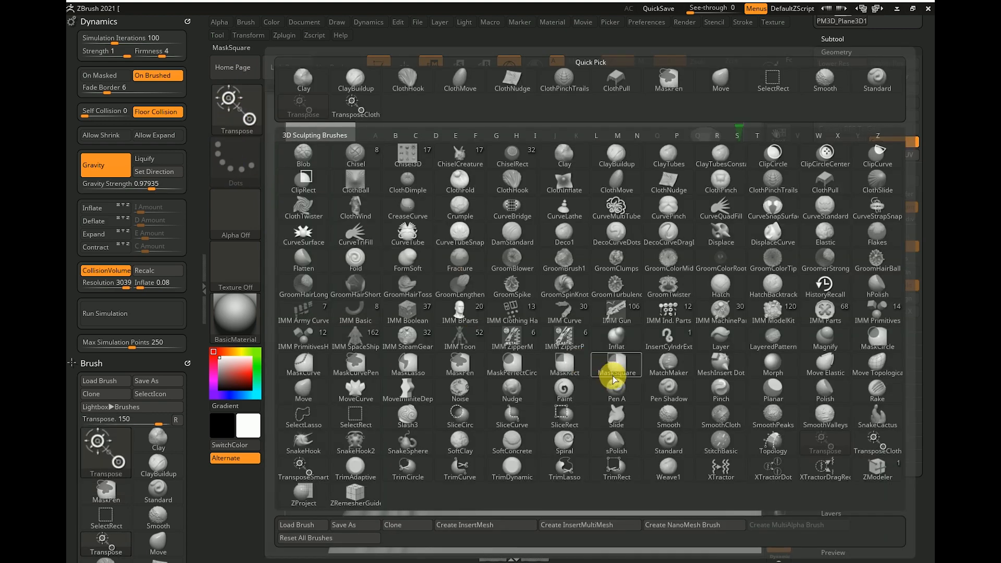
{"action": "left_click", "coordinate": [517, 185]}
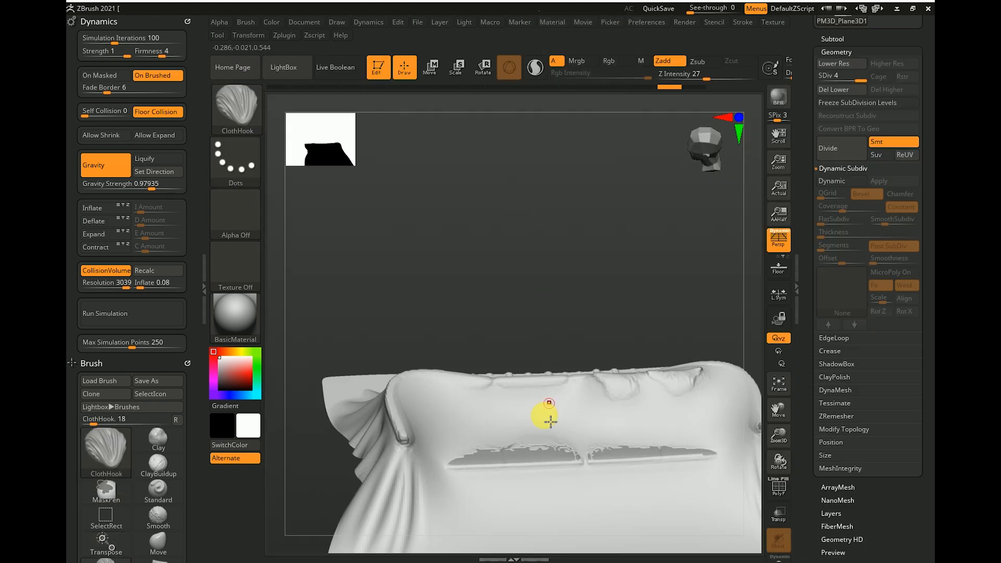
{"action": "left_click_drag", "start_coordinate": [473, 454], "coordinate": [727, 445], "text": "shift"}
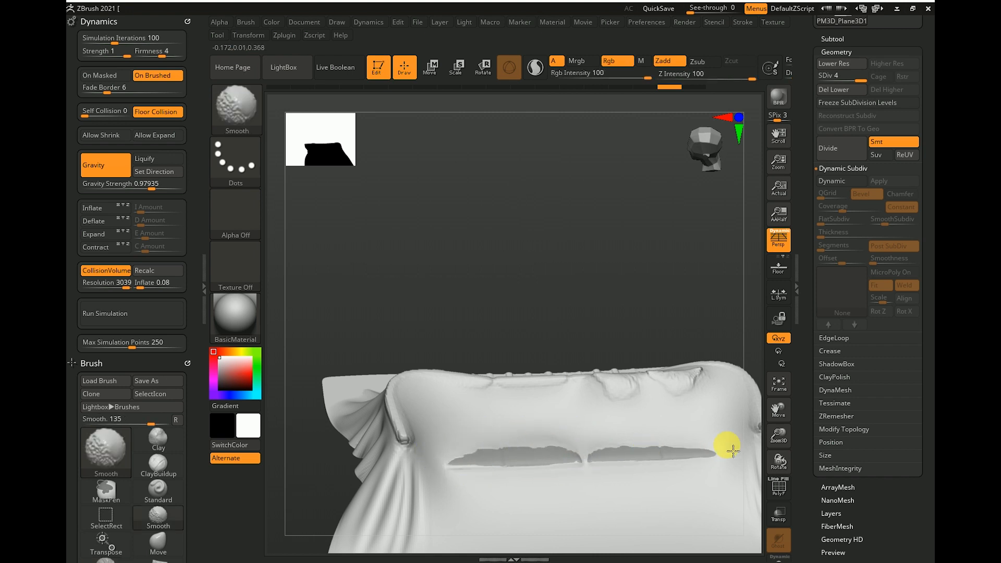
Try pulling the blanket over the exposed seat area with ClothHook, and undo the stroke
{"action": "left_click_drag", "start_coordinate": [645, 321], "coordinate": [600, 401]}
{"action": "left_click_drag", "start_coordinate": [508, 471], "coordinate": [564, 443]}
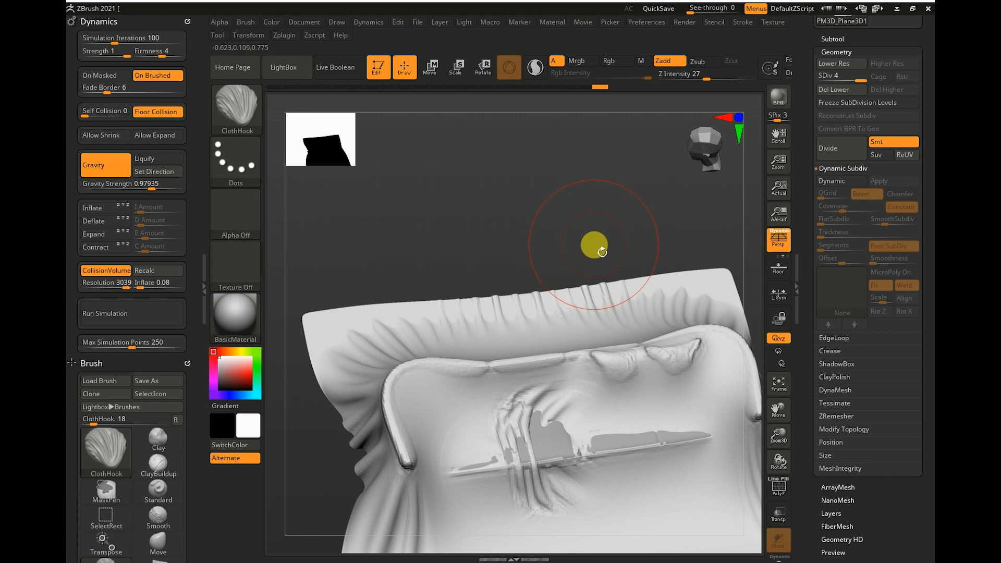
{"action": "key", "text": "ctrl+z"}
Pull folds into the blanket over the pillows and backrest with ClothHook, and undo the strokes across the seat front
{"action": "left_click_drag", "start_coordinate": [620, 237], "coordinate": [549, 353]}
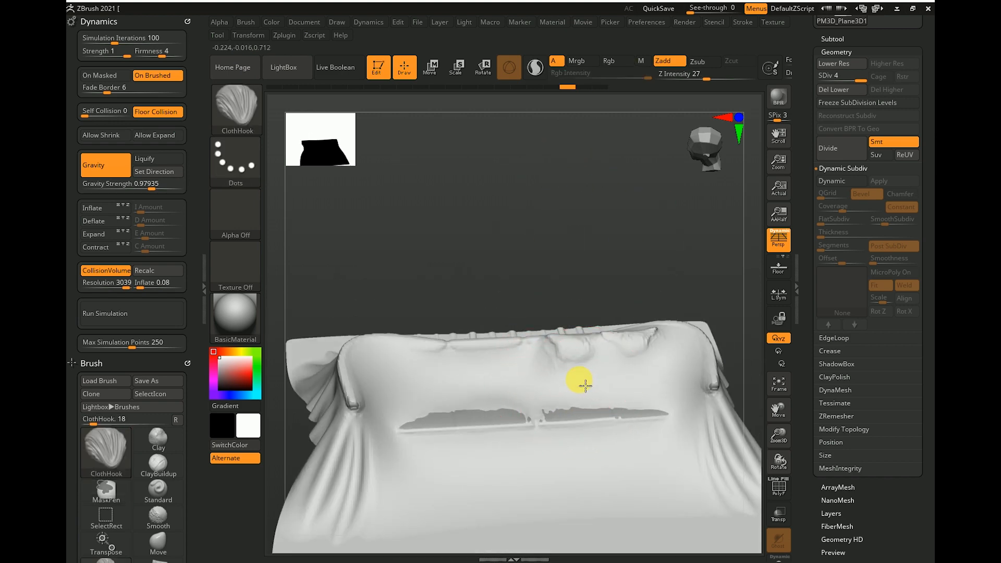
{"action": "mouse_move", "coordinate": [607, 376]}
{"action": "left_mouse_down"}
{"action": "mouse_move", "coordinate": [666, 359]}
{"action": "mouse_move", "coordinate": [697, 387]}
{"action": "mouse_move", "coordinate": [702, 359]}
{"action": "left_mouse_up"}
{"action": "mouse_move", "coordinate": [700, 269]}
{"action": "left_mouse_down", "text": "alt"}
{"action": "mouse_move", "coordinate": [686, 251]}
{"action": "mouse_move", "coordinate": [709, 257]}
{"action": "mouse_move", "coordinate": [657, 268]}
{"action": "mouse_move", "coordinate": [621, 360]}
{"action": "left_mouse_up", "text": "alt"}
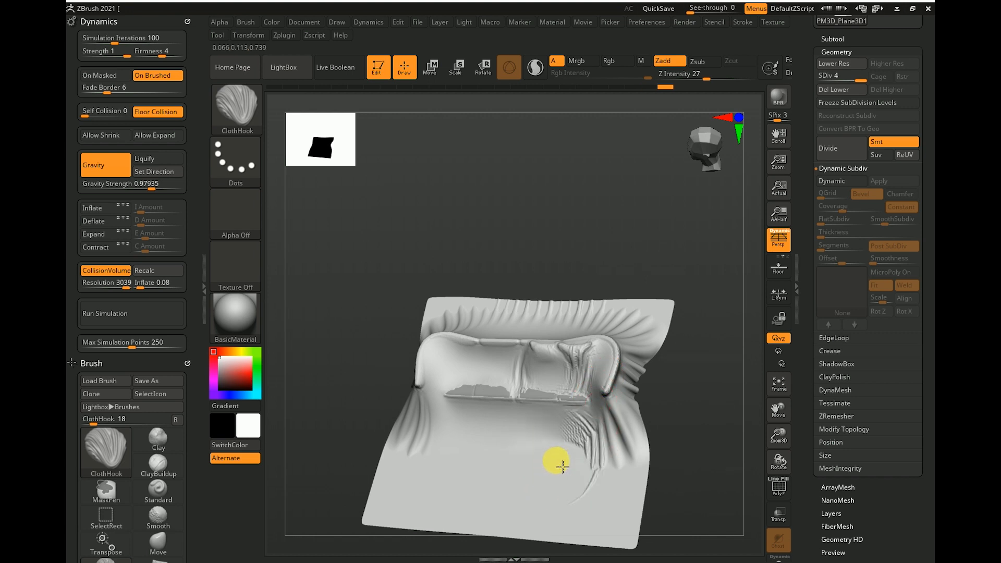
{"action": "mouse_move", "coordinate": [711, 393]}
{"action": "left_mouse_down"}
{"action": "mouse_move", "coordinate": [734, 380]}
{"action": "mouse_move", "coordinate": [727, 394]}
{"action": "mouse_move", "coordinate": [704, 326]}
{"action": "mouse_move", "coordinate": [719, 369]}
{"action": "mouse_move", "coordinate": [705, 363]}
{"action": "left_mouse_up"}
{"action": "key", "text": "ctrl"}
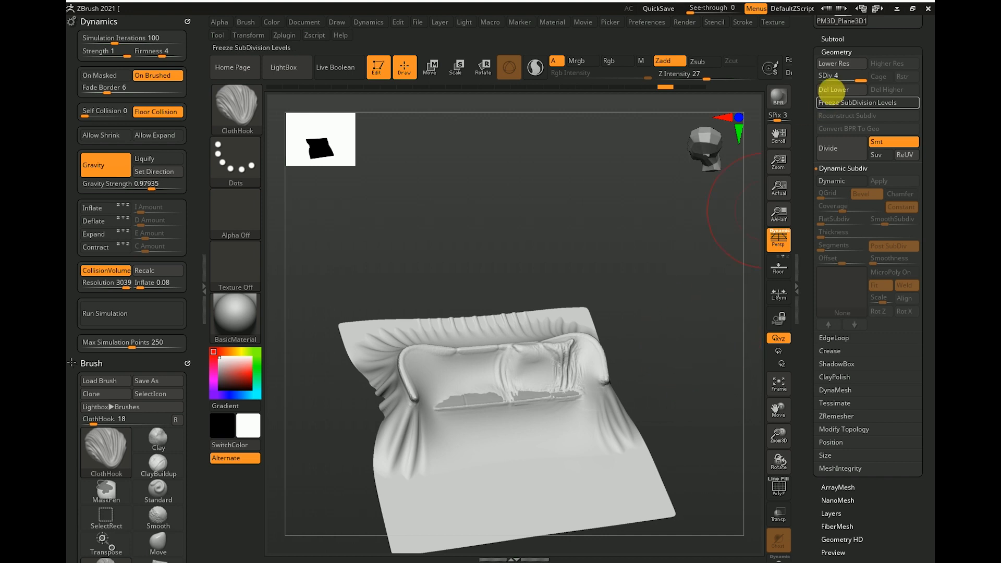
Lower the blanket to SDiv 3 and pull cloth folds across the middle of the seat and backrest with ClothHook
{"action": "left_click", "coordinate": [849, 80]}
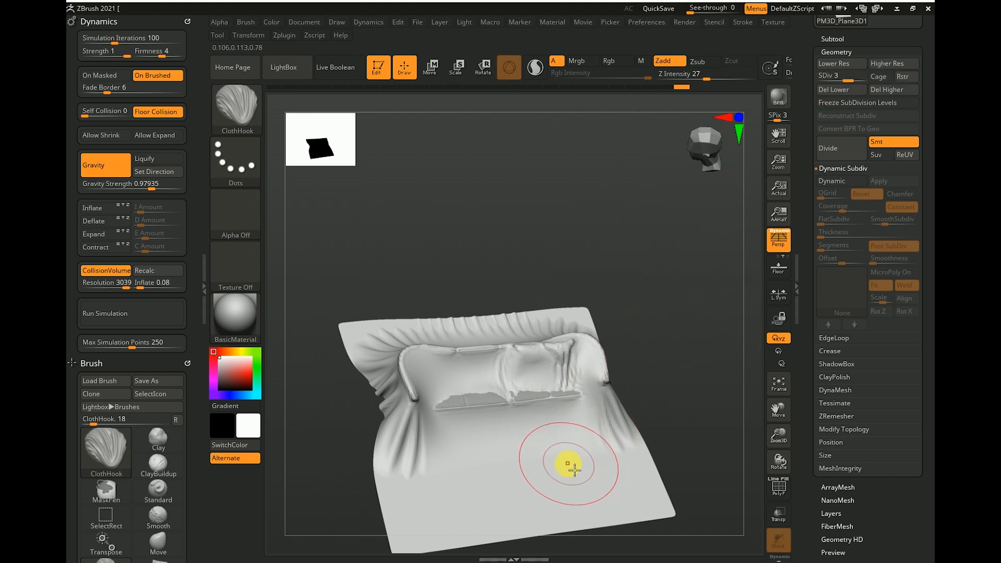
{"action": "mouse_move", "coordinate": [544, 449]}
{"action": "left_mouse_down"}
{"action": "mouse_move", "coordinate": [499, 420]}
{"action": "mouse_move", "coordinate": [503, 403]}
{"action": "mouse_move", "coordinate": [451, 409]}
{"action": "left_mouse_up"}
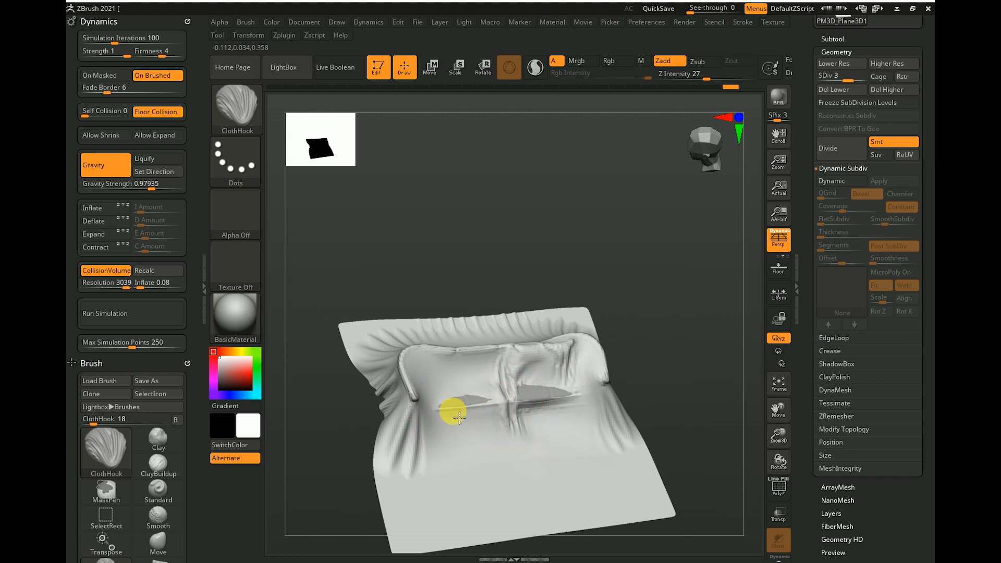
{"action": "left_click_drag", "start_coordinate": [663, 319], "coordinate": [645, 252]}
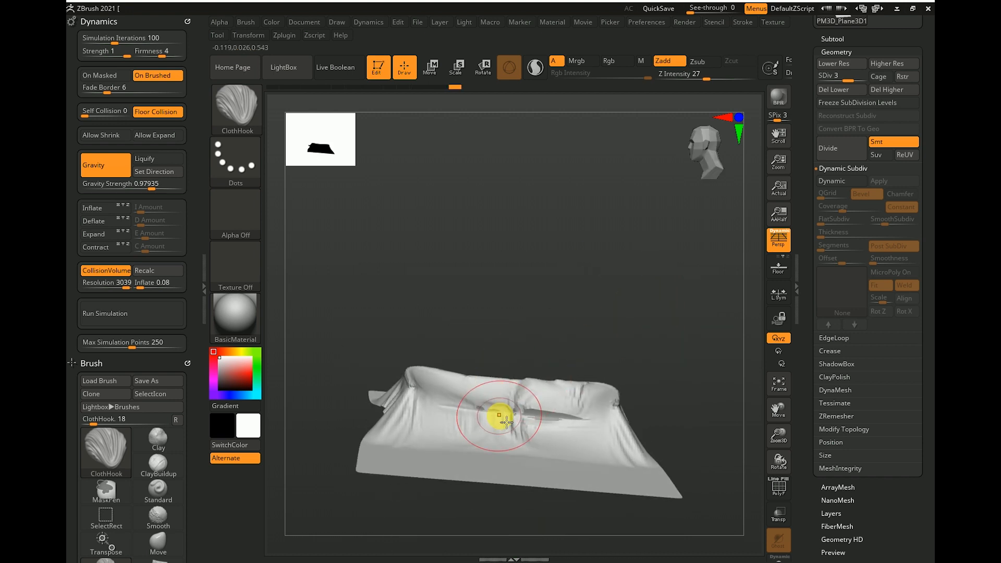
Pull rows of ClothHook folds into the part of the blanket lying in front of the sofa
{"action": "mouse_move", "coordinate": [561, 509]}
{"action": "left_mouse_down"}
{"action": "mouse_move", "coordinate": [545, 561]}
{"action": "mouse_move", "coordinate": [539, 480]}
{"action": "mouse_move", "coordinate": [523, 461]}
{"action": "mouse_move", "coordinate": [397, 440]}
{"action": "left_mouse_up"}
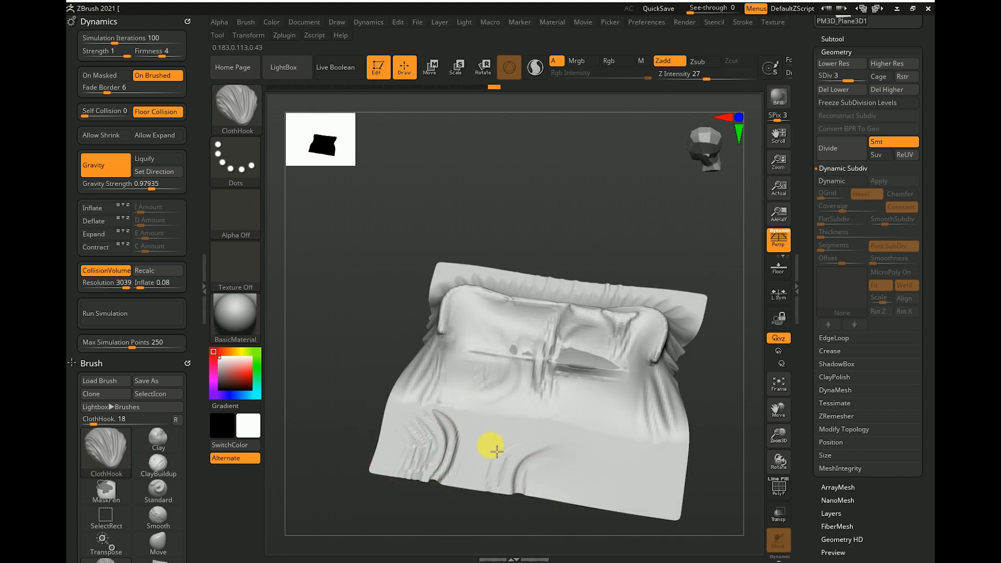
{"action": "left_click_drag", "start_coordinate": [619, 476], "coordinate": [608, 471]}
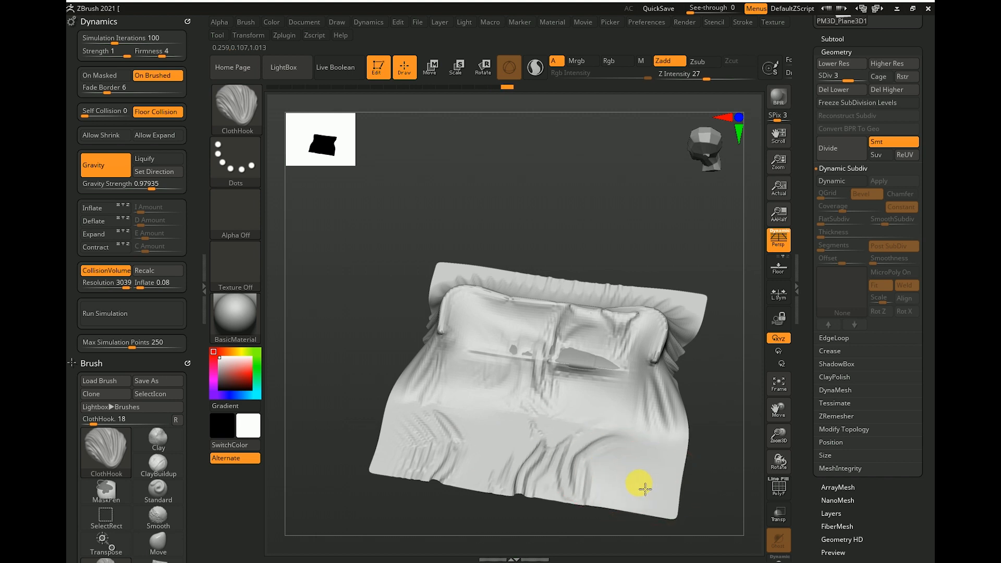
{"action": "left_click_drag", "start_coordinate": [688, 505], "coordinate": [444, 314]}
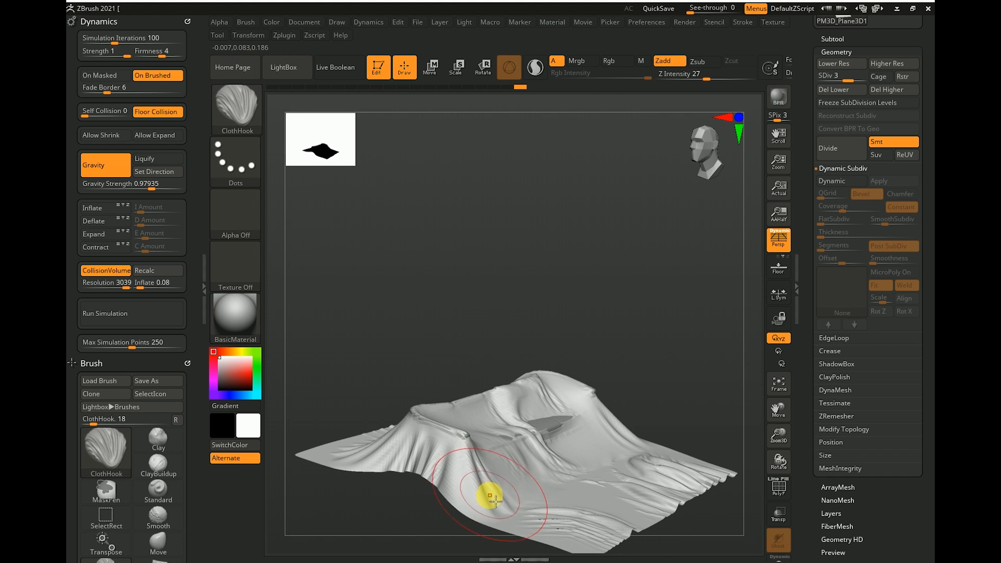
Pull the blanket into shape around the armrest and the adjoining seat corner with ClothHook
{"action": "left_click_drag", "start_coordinate": [644, 348], "coordinate": [556, 390]}
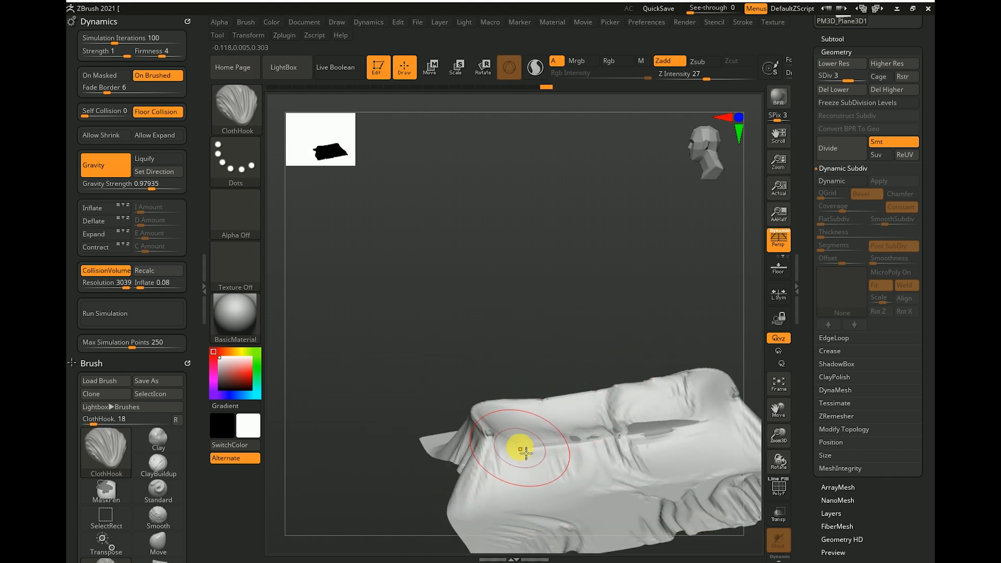
{"action": "left_click_drag", "start_coordinate": [525, 453], "coordinate": [490, 435]}
{"action": "left_click_drag", "start_coordinate": [566, 328], "coordinate": [542, 334]}
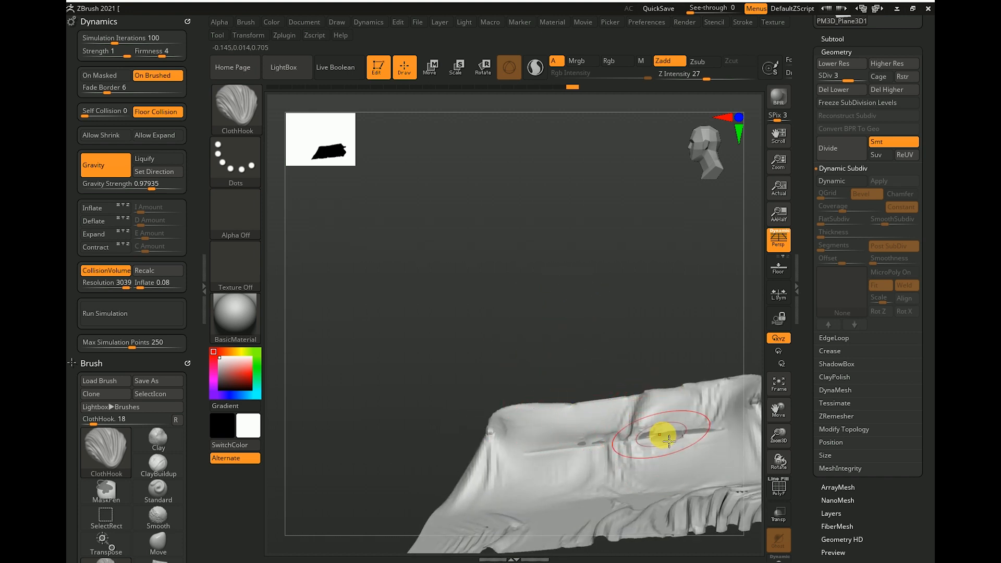
Pull ClothHook folds along the crease between seat and backrest and over the adjoining pillow at SDiv 3
{"action": "left_click_drag", "start_coordinate": [720, 315], "coordinate": [655, 287]}
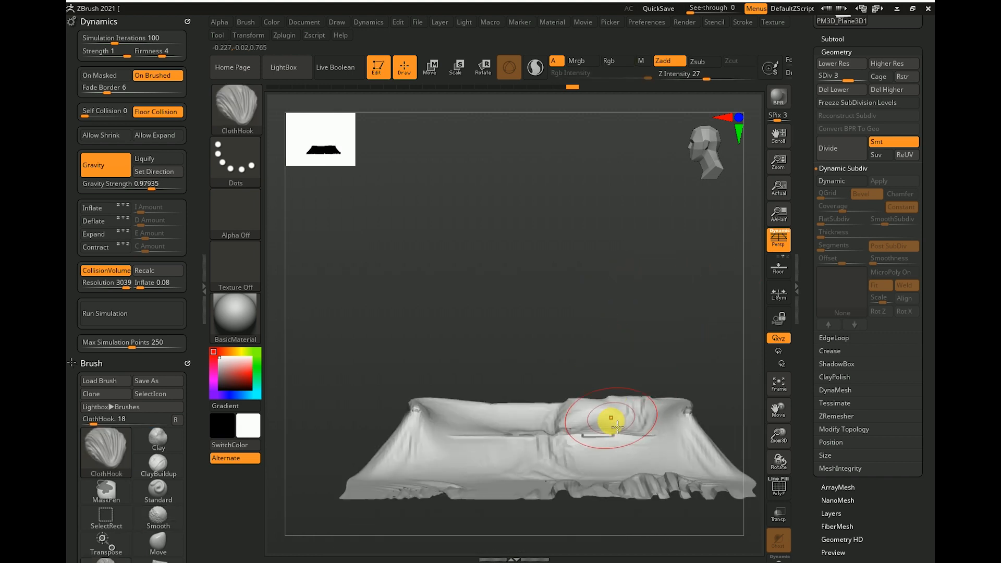
{"action": "left_click_drag", "start_coordinate": [633, 364], "coordinate": [603, 440]}
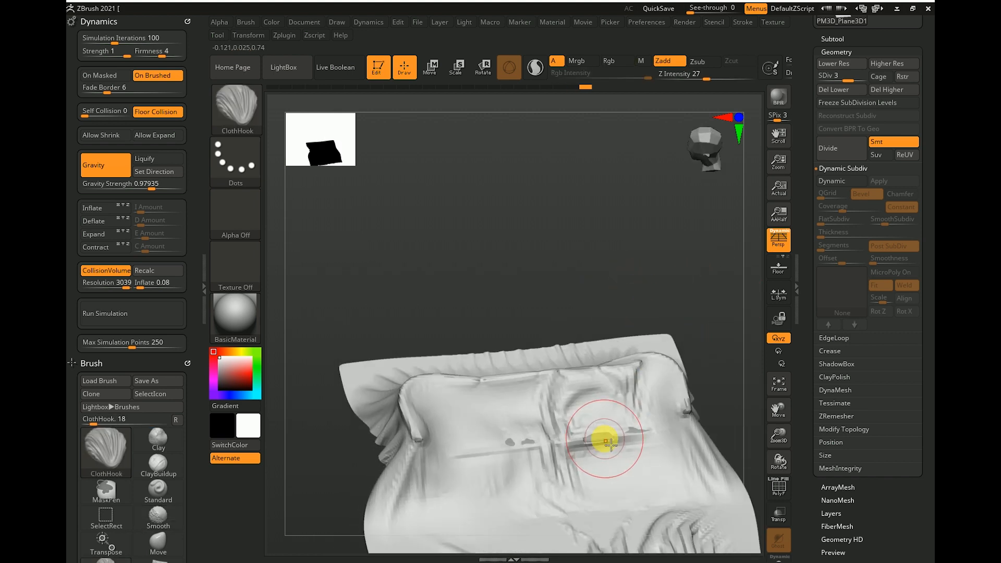
{"action": "key", "text": "shift"}
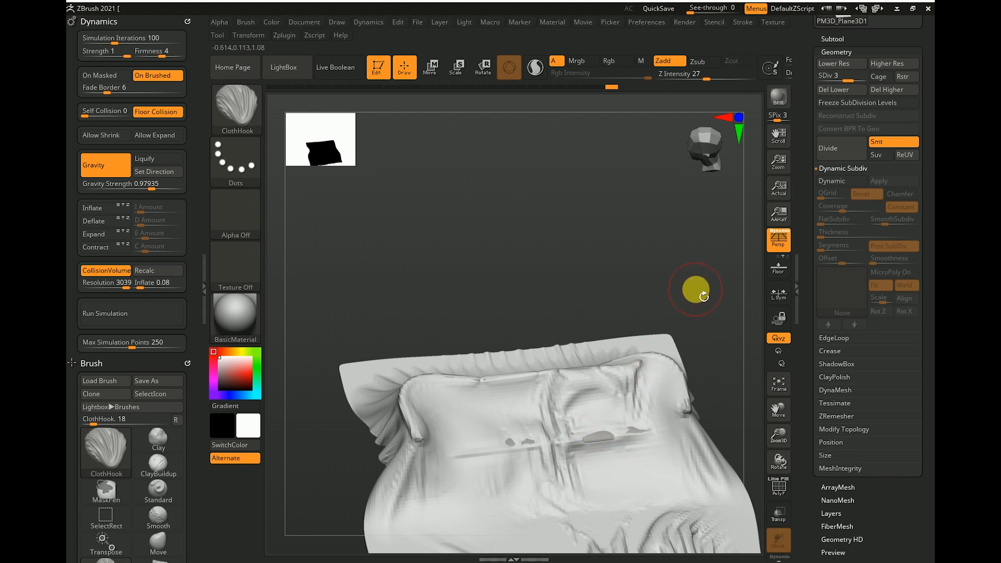
{"action": "left_click_drag", "start_coordinate": [702, 296], "coordinate": [611, 448]}
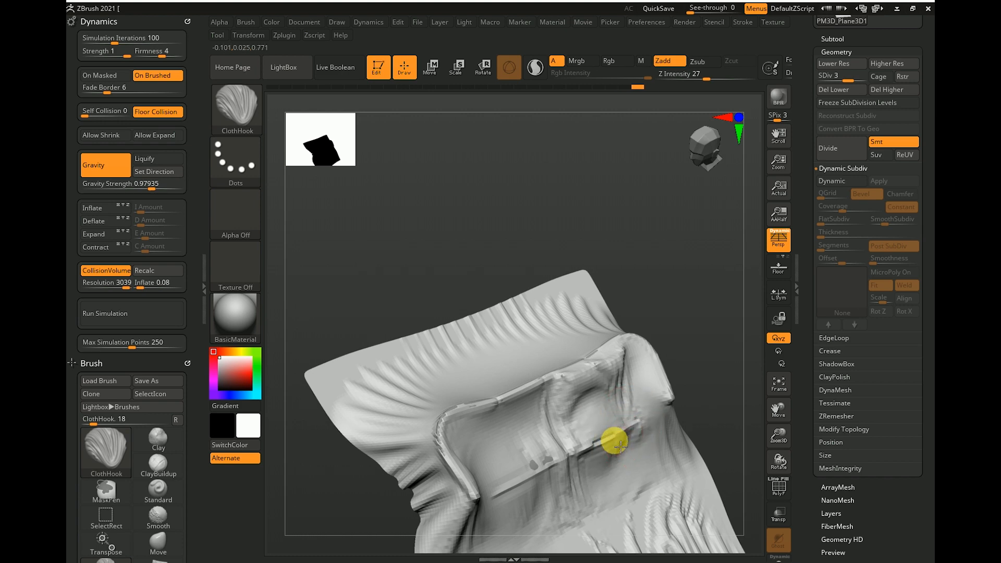
{"action": "right_click_drag", "start_coordinate": [618, 444], "coordinate": [660, 327]}
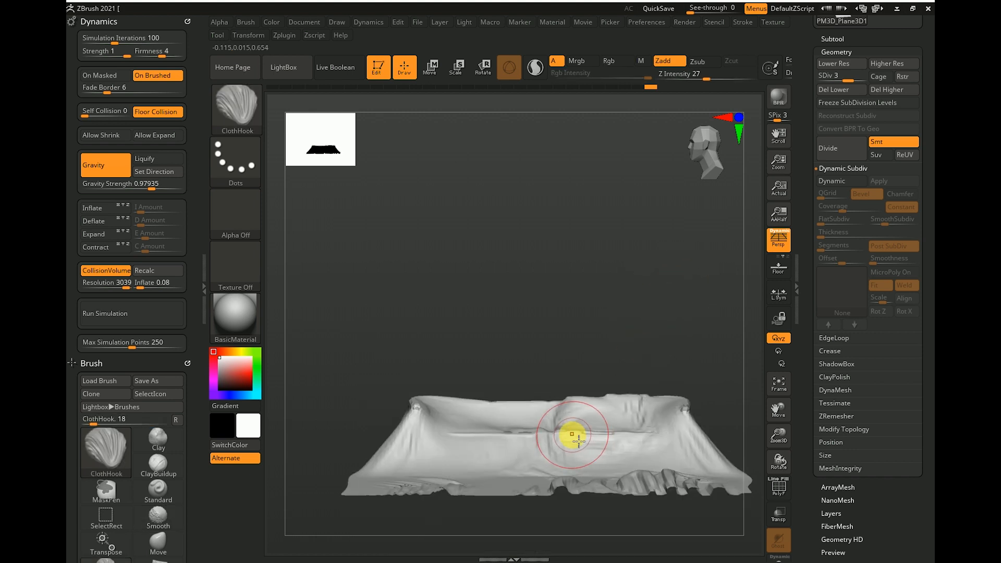
{"action": "right_click_drag", "start_coordinate": [579, 435], "coordinate": [628, 340]}
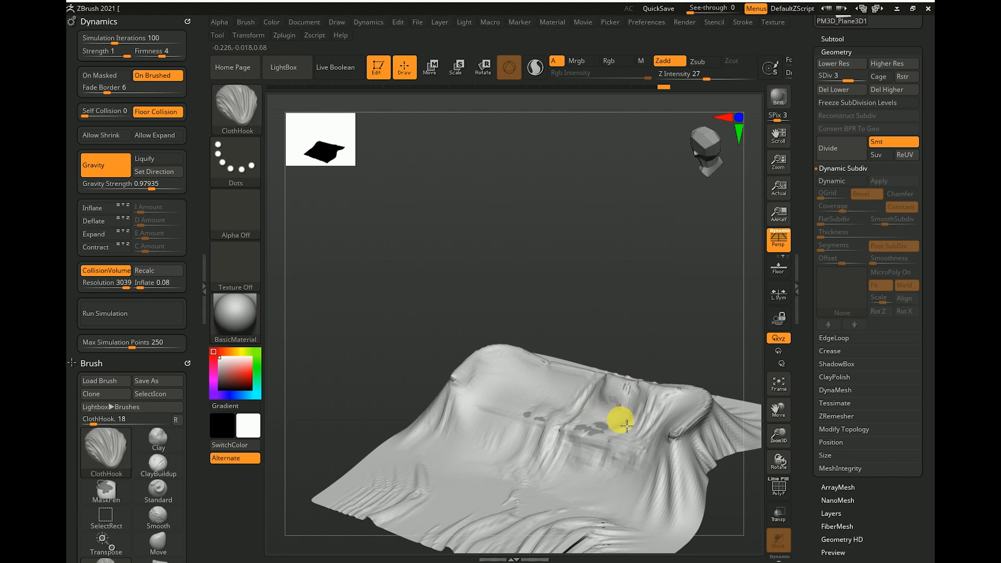
{"action": "left_click_drag", "start_coordinate": [663, 315], "coordinate": [584, 300]}
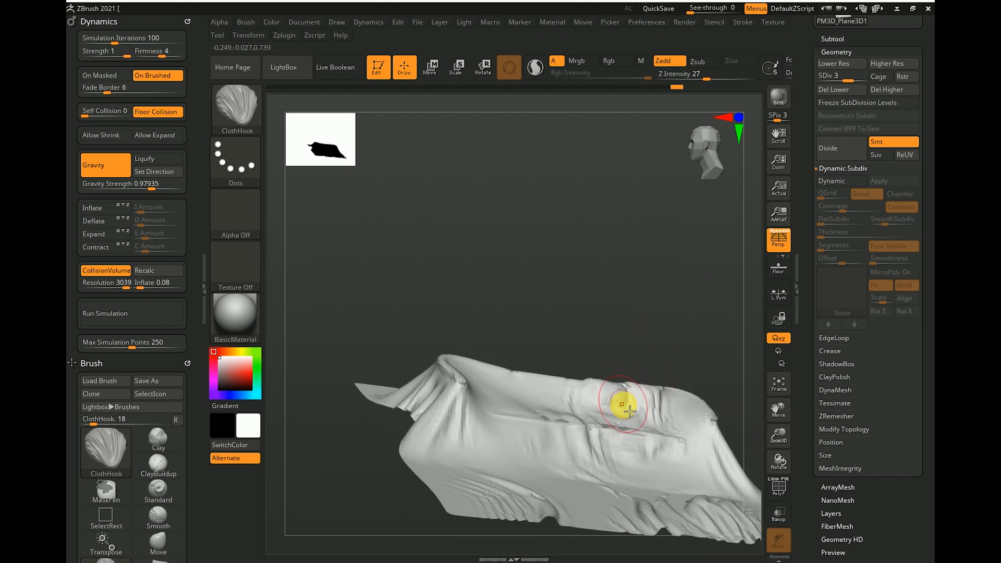
{"action": "mouse_move", "coordinate": [677, 305]}
{"action": "left_mouse_down", "text": "shift"}
{"action": "mouse_move", "coordinate": [708, 287]}
{"action": "mouse_move", "coordinate": [656, 297]}
{"action": "mouse_move", "coordinate": [674, 347]}
{"action": "mouse_move", "coordinate": [730, 334]}
{"action": "left_mouse_up", "text": "shift"}
Raise the blanket to SDiv 4 and pull finer ClothHook folds over the backrest pillow and the middle of the backrest
{"action": "left_click", "coordinate": [861, 80]}
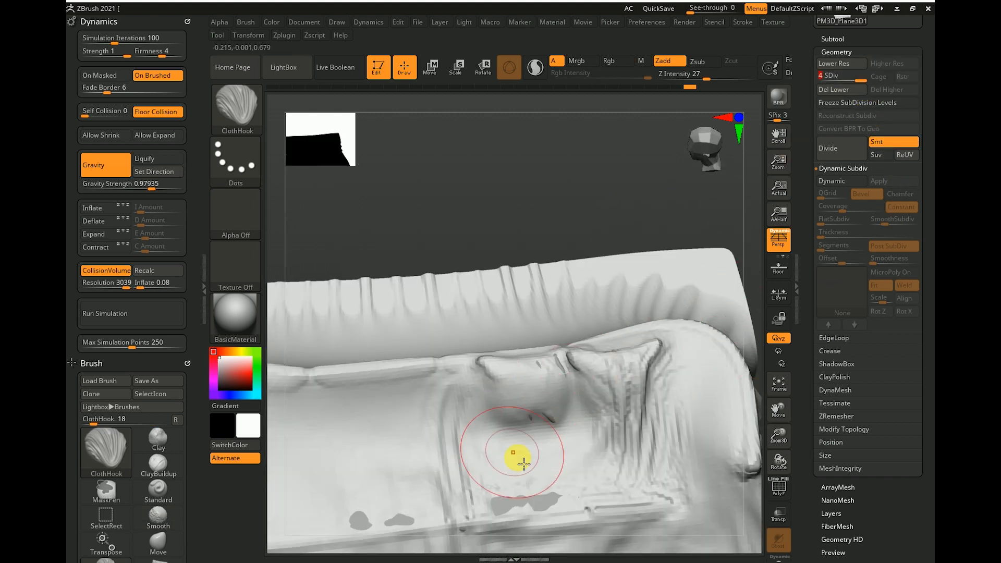
{"action": "left_click_drag", "start_coordinate": [424, 434], "coordinate": [423, 381]}
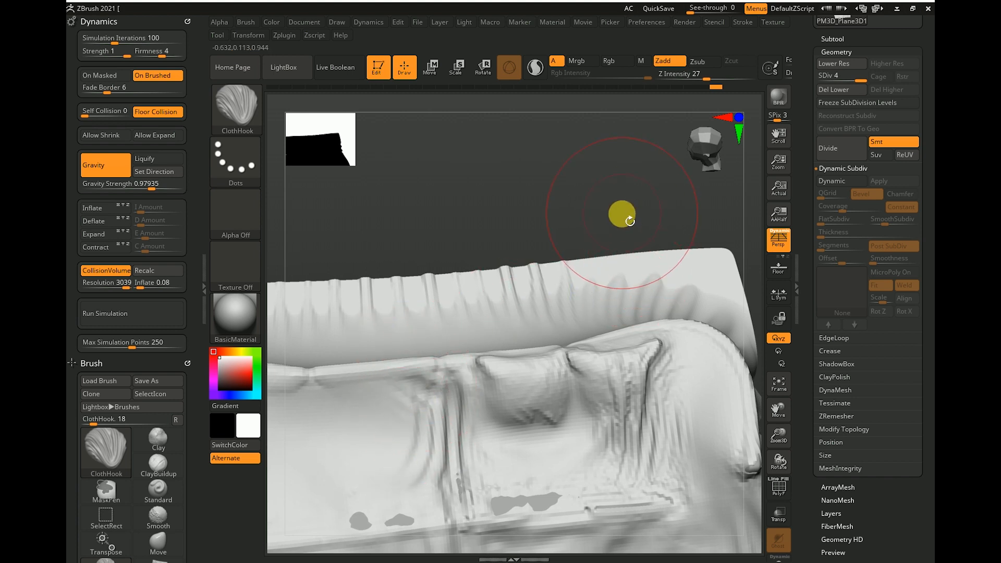
{"action": "mouse_move", "coordinate": [561, 136]}
{"action": "left_mouse_down"}
{"action": "mouse_move", "coordinate": [534, 251]}
{"action": "mouse_move", "coordinate": [565, 290]}
{"action": "mouse_move", "coordinate": [535, 323]}
{"action": "left_mouse_up"}
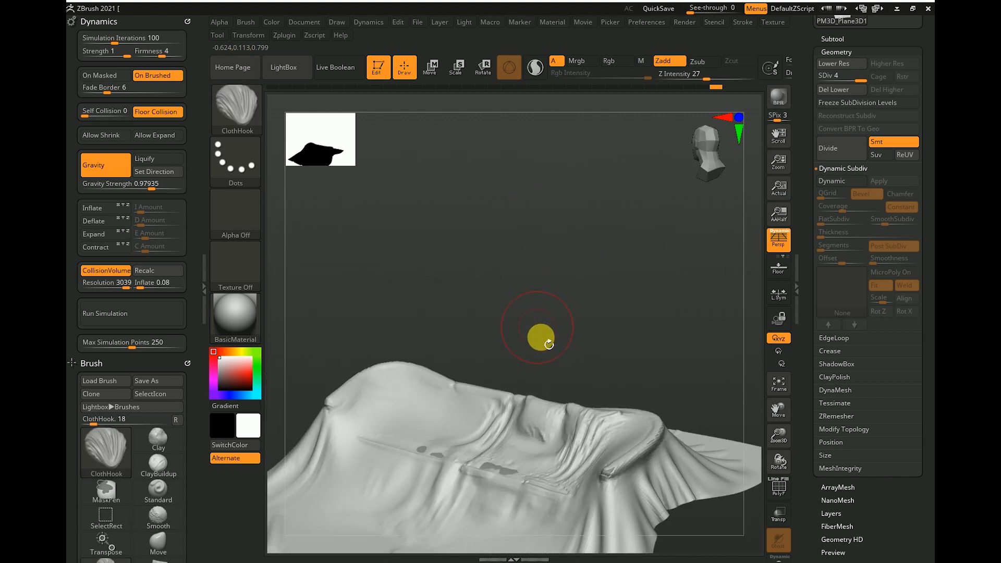
{"action": "mouse_move", "coordinate": [584, 447]}
{"action": "left_mouse_down"}
{"action": "mouse_move", "coordinate": [574, 458]}
{"action": "mouse_move", "coordinate": [599, 433]}
{"action": "mouse_move", "coordinate": [481, 472]}
{"action": "left_mouse_up"}
{"action": "mouse_move", "coordinate": [569, 324]}
{"action": "left_mouse_down", "text": "shift"}
{"action": "mouse_move", "coordinate": [599, 310]}
{"action": "mouse_move", "coordinate": [543, 420]}
{"action": "mouse_move", "coordinate": [561, 308]}
{"action": "mouse_move", "coordinate": [337, 333]}
{"action": "left_mouse_up", "text": "shift"}
Switch to the ClothPull brush and pull vertical folds into the smoother half of the blanket's backrest
{"action": "left_click", "coordinate": [245, 118]}
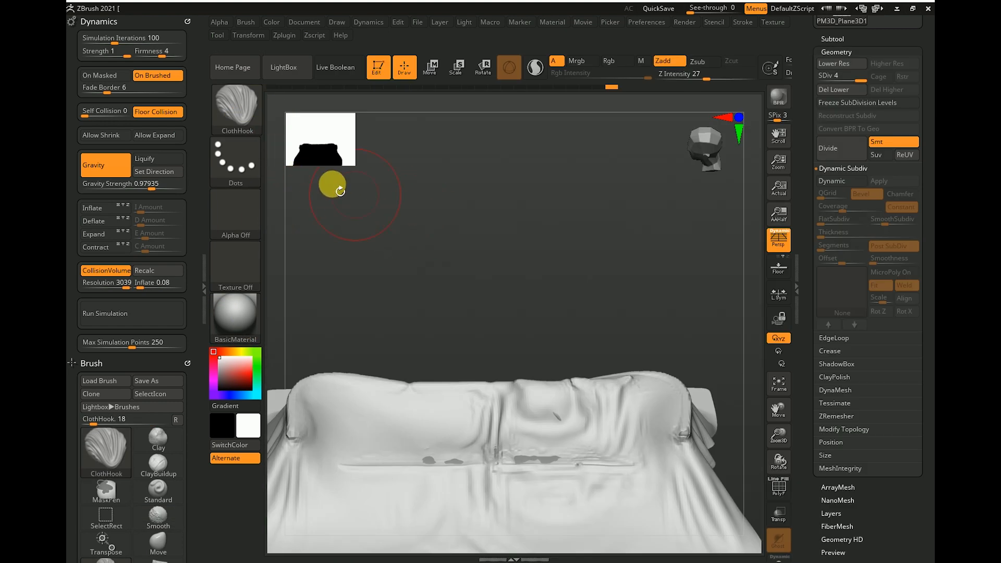
{"action": "left_click", "coordinate": [250, 118]}
{"action": "key", "text": "c"}
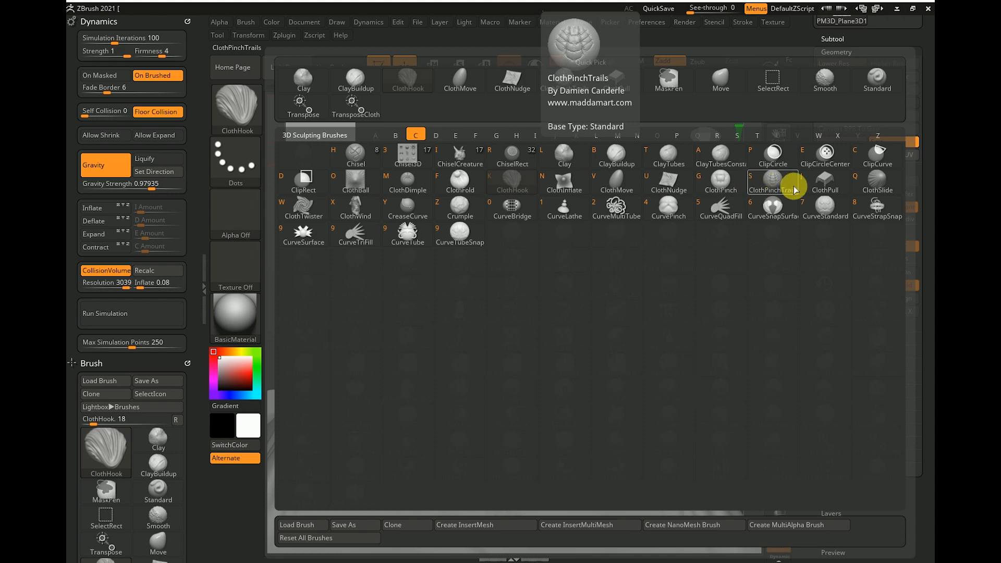
{"action": "left_click", "coordinate": [822, 176]}
{"action": "left_click_drag", "start_coordinate": [474, 402], "coordinate": [466, 399]}
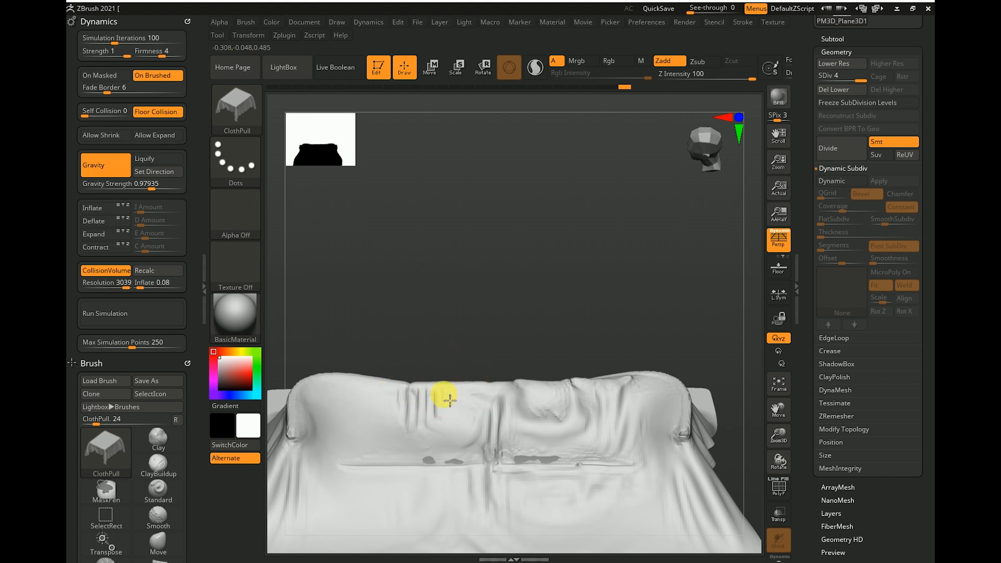
{"action": "left_click_drag", "start_coordinate": [472, 399], "coordinate": [394, 408]}
{"action": "left_click_drag", "start_coordinate": [391, 407], "coordinate": [395, 419]}
{"action": "left_click_drag", "start_coordinate": [380, 414], "coordinate": [391, 449]}
{"action": "mouse_move", "coordinate": [440, 351]}
{"action": "left_mouse_down"}
{"action": "mouse_move", "coordinate": [506, 353]}
{"action": "mouse_move", "coordinate": [386, 487]}
{"action": "left_mouse_up"}
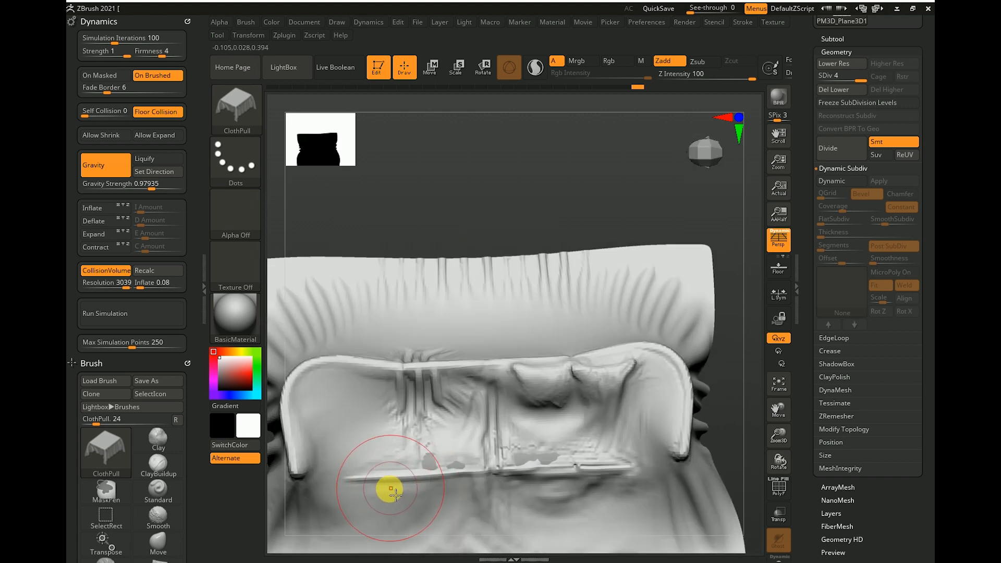
Pull folds into the blanket behind the backrest with ClothPull and smooth the rough creases there
{"action": "left_click_drag", "start_coordinate": [538, 184], "coordinate": [545, 292]}
{"action": "left_click_drag", "start_coordinate": [745, 332], "coordinate": [373, 393], "text": "alt"}
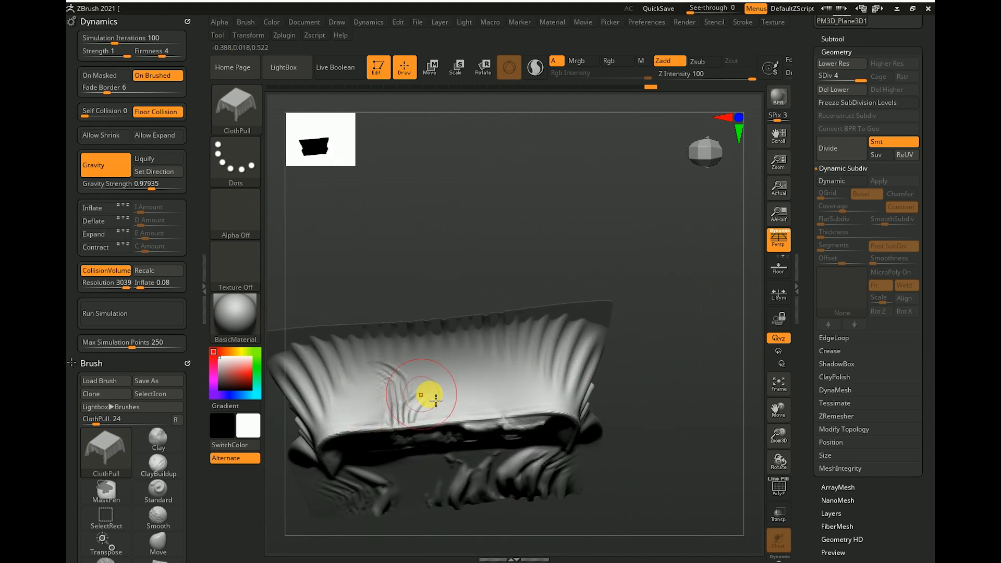
{"action": "key", "text": "shift"}
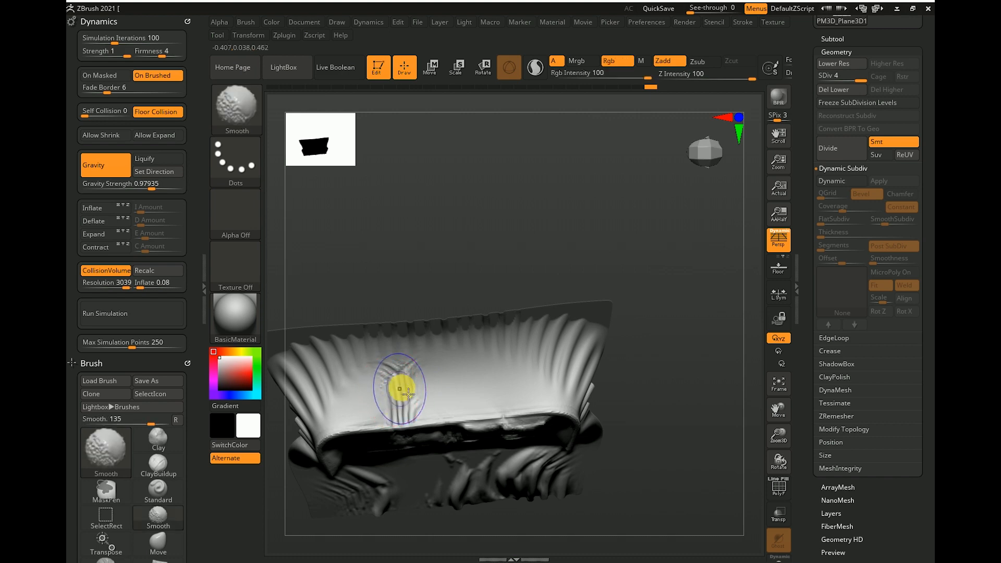
{"action": "key", "text": "shift"}
{"action": "left_click_drag", "start_coordinate": [397, 382], "coordinate": [402, 377], "text": "shift"}
{"action": "left_click_drag", "start_coordinate": [533, 252], "coordinate": [512, 192]}
{"action": "mouse_move", "coordinate": [509, 267]}
{"action": "left_mouse_down"}
{"action": "mouse_move", "coordinate": [510, 167]}
{"action": "mouse_move", "coordinate": [521, 205]}
{"action": "left_mouse_up"}
{"action": "left_click_drag", "start_coordinate": [418, 286], "coordinate": [426, 355]}
{"action": "key", "text": "shift"}
Pull a band of ClothPull folds from the middle of the seat down to the blanket's front edge
{"action": "mouse_move", "coordinate": [505, 236]}
{"action": "left_mouse_down"}
{"action": "mouse_move", "coordinate": [469, 400]}
{"action": "mouse_move", "coordinate": [470, 377]}
{"action": "left_mouse_up"}
{"action": "mouse_move", "coordinate": [721, 250]}
{"action": "left_mouse_down"}
{"action": "mouse_move", "coordinate": [721, 221]}
{"action": "mouse_move", "coordinate": [747, 307]}
{"action": "mouse_move", "coordinate": [661, 331]}
{"action": "mouse_move", "coordinate": [711, 332]}
{"action": "mouse_move", "coordinate": [625, 355]}
{"action": "left_mouse_up"}
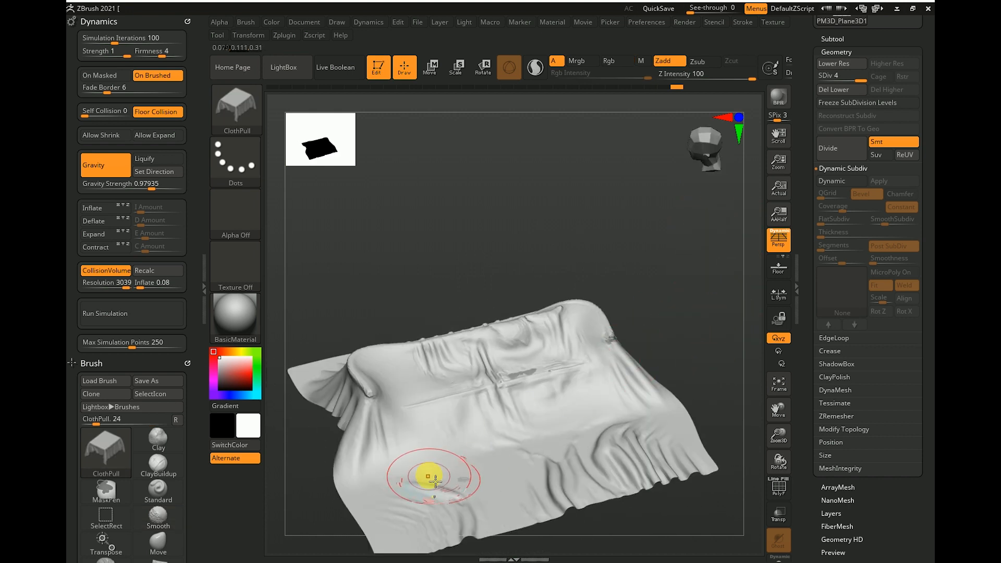
{"action": "mouse_move", "coordinate": [474, 501]}
{"action": "left_mouse_down"}
{"action": "mouse_move", "coordinate": [473, 447]}
{"action": "mouse_move", "coordinate": [459, 431]}
{"action": "left_mouse_up"}
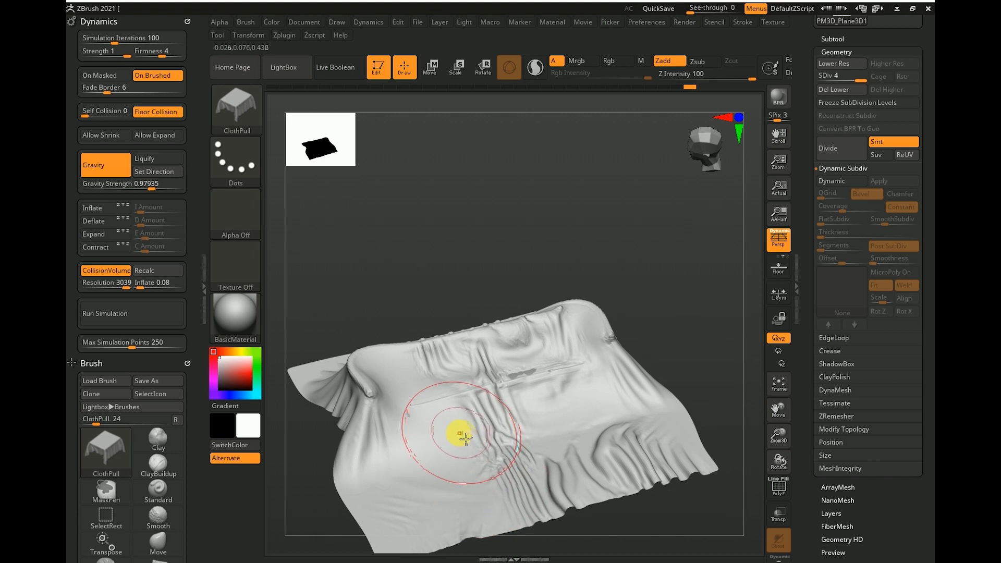
{"action": "mouse_move", "coordinate": [657, 335]}
{"action": "left_mouse_down"}
{"action": "mouse_move", "coordinate": [726, 291]}
{"action": "mouse_move", "coordinate": [725, 306]}
{"action": "mouse_move", "coordinate": [699, 331]}
{"action": "mouse_move", "coordinate": [676, 275]}
{"action": "mouse_move", "coordinate": [644, 271]}
{"action": "mouse_move", "coordinate": [682, 270]}
{"action": "left_mouse_up"}
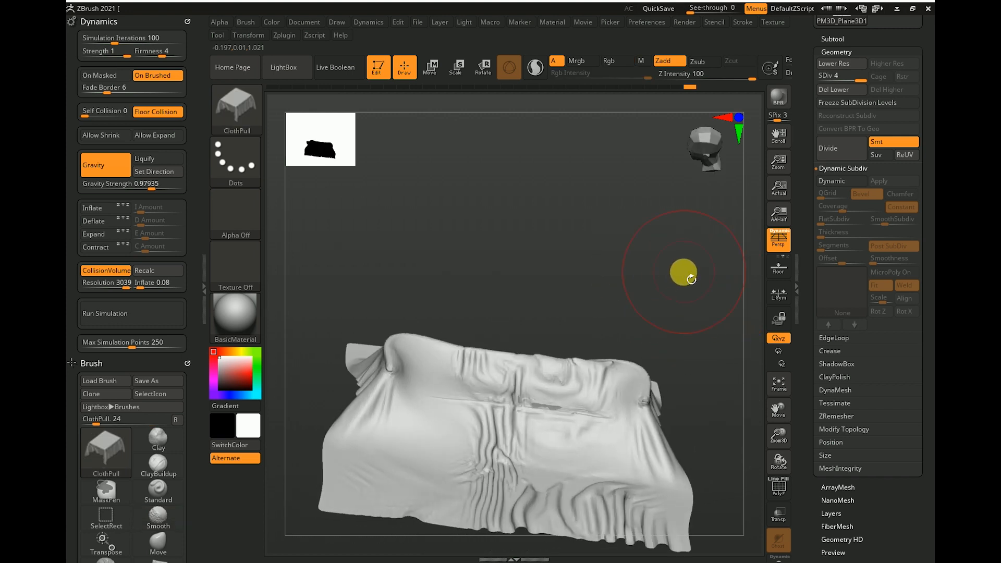
Pull ClothPull folds from the backrest crease across the other half of the seat toward the front folds
{"action": "left_click_drag", "start_coordinate": [552, 257], "coordinate": [718, 278]}
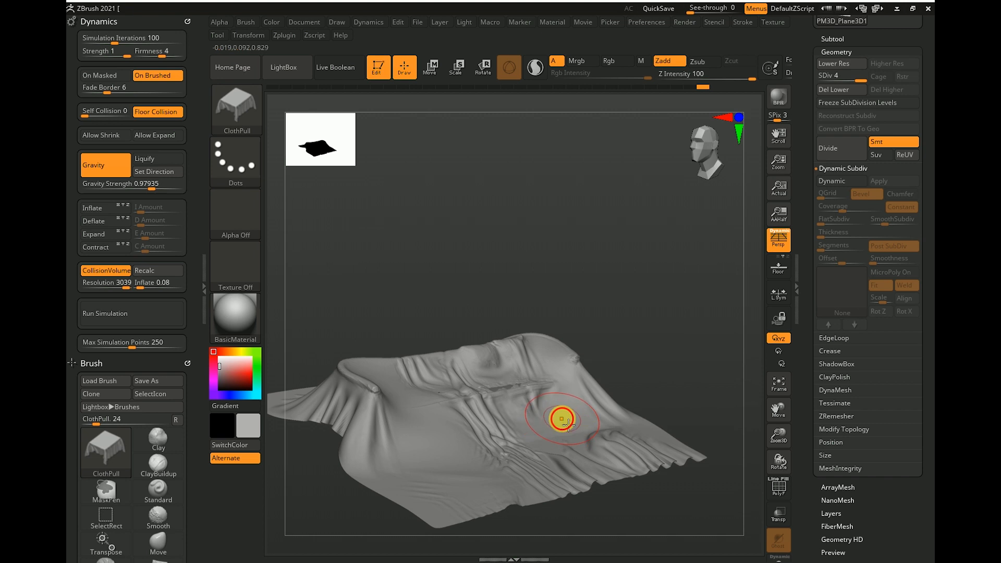
{"action": "left_click_drag", "start_coordinate": [698, 307], "coordinate": [539, 436]}
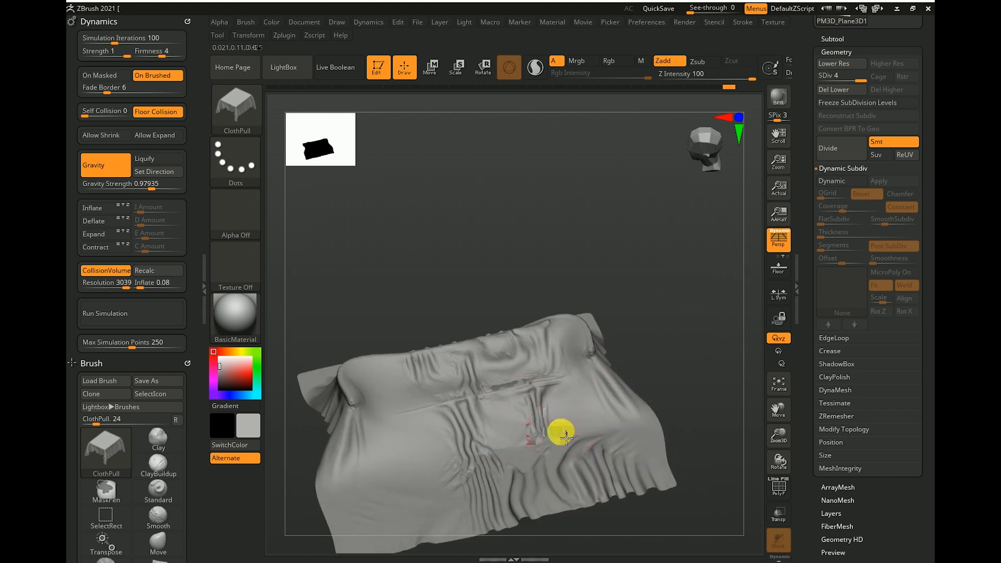
{"action": "key", "text": "shift"}
{"action": "mouse_move", "coordinate": [678, 365]}
{"action": "left_mouse_down"}
{"action": "mouse_move", "coordinate": [719, 290]}
{"action": "mouse_move", "coordinate": [728, 292]}
{"action": "mouse_move", "coordinate": [672, 338]}
{"action": "mouse_move", "coordinate": [633, 349]}
{"action": "mouse_move", "coordinate": [636, 290]}
{"action": "mouse_move", "coordinate": [650, 288]}
{"action": "mouse_move", "coordinate": [583, 417]}
{"action": "left_mouse_up"}
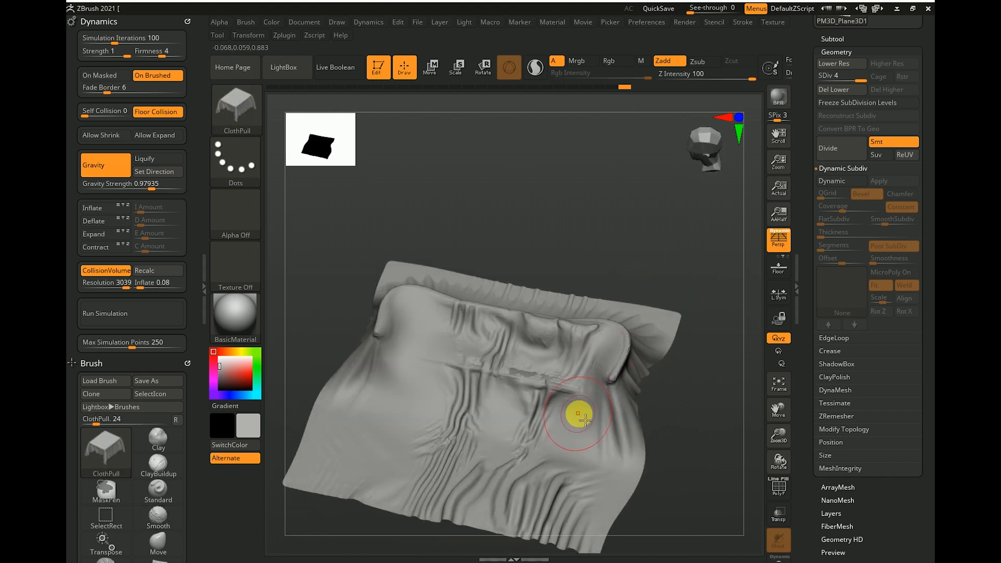
{"action": "left_click_drag", "start_coordinate": [655, 237], "coordinate": [677, 364]}
{"action": "left_click_drag", "start_coordinate": [693, 408], "coordinate": [542, 423]}
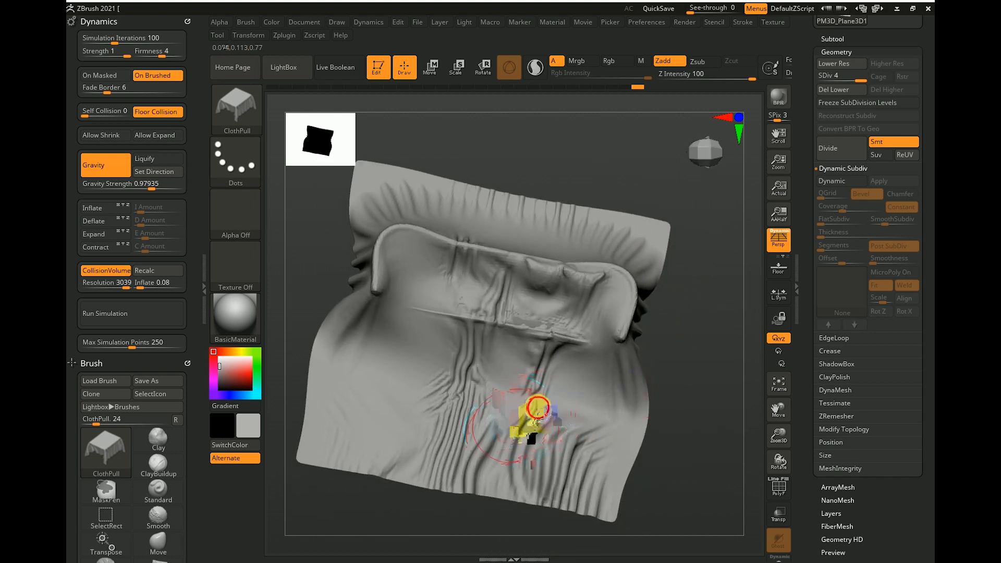
{"action": "key", "text": "shift"}
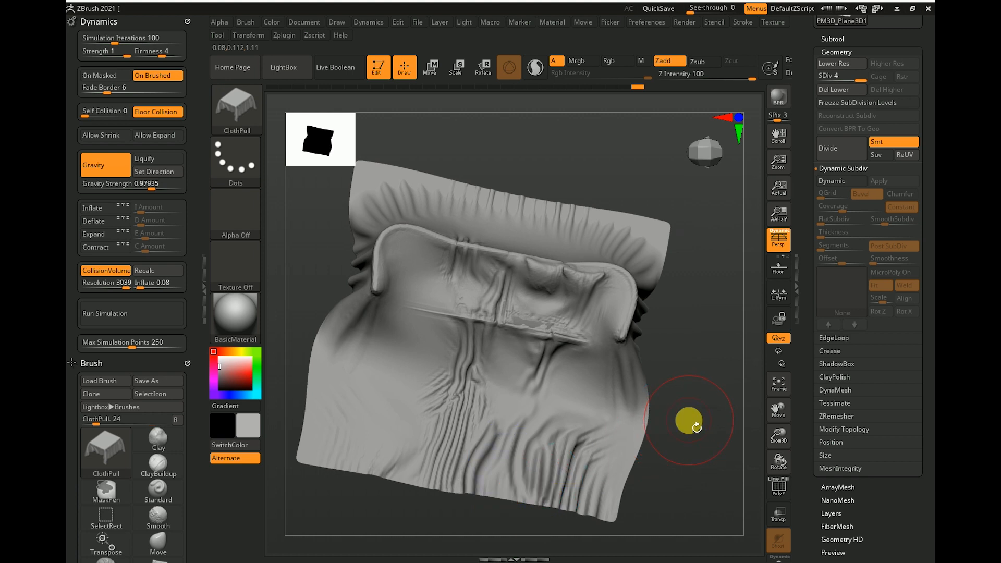
Set the simulation Firmness to 5 and pull long ClothPull folds across the seat and the front of the blanket
{"action": "left_click", "coordinate": [179, 55]}
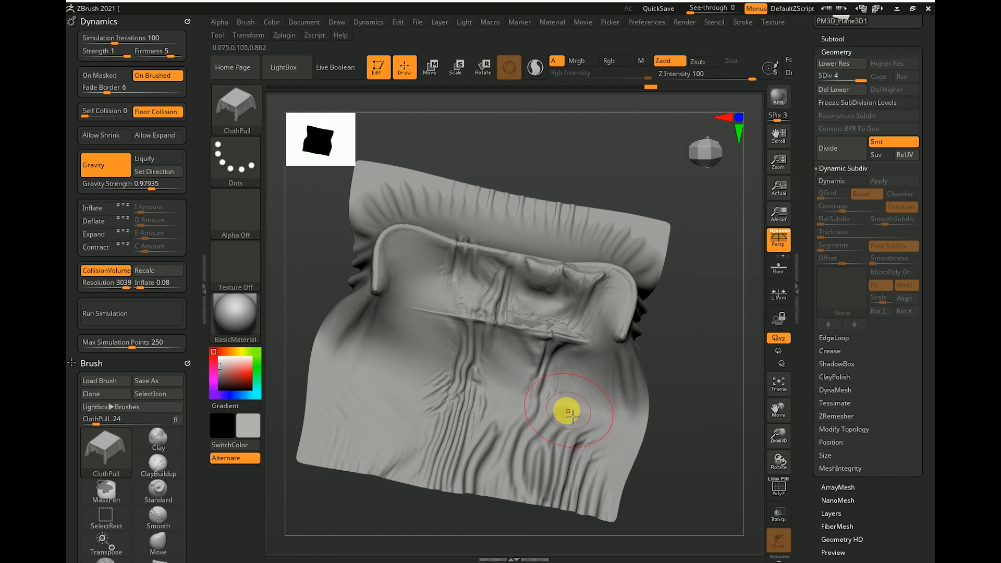
{"action": "mouse_move", "coordinate": [504, 427]}
{"action": "left_mouse_down"}
{"action": "mouse_move", "coordinate": [489, 449]}
{"action": "mouse_move", "coordinate": [481, 437]}
{"action": "mouse_move", "coordinate": [489, 387]}
{"action": "mouse_move", "coordinate": [507, 391]}
{"action": "mouse_move", "coordinate": [436, 389]}
{"action": "mouse_move", "coordinate": [441, 395]}
{"action": "left_mouse_up"}
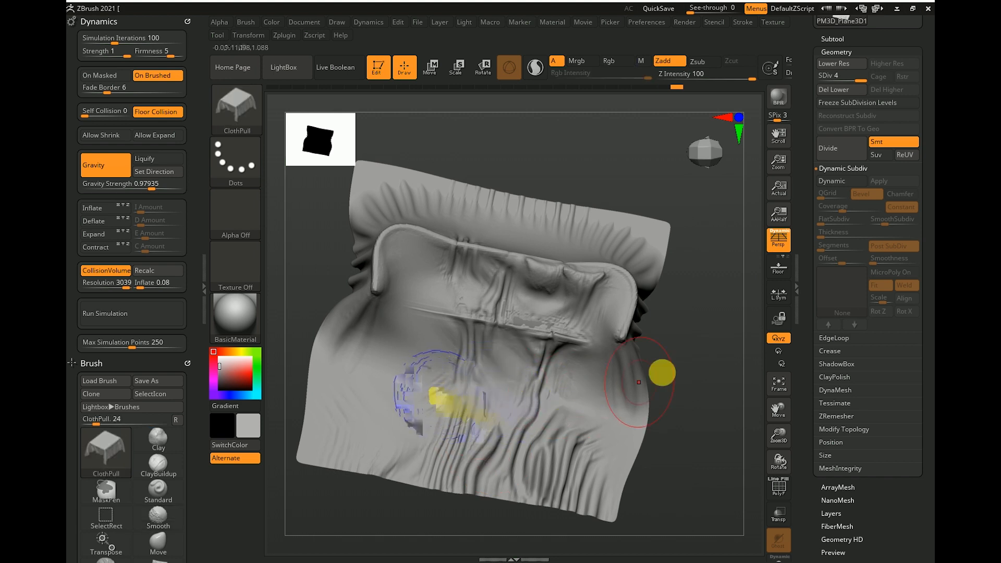
{"action": "left_click_drag", "start_coordinate": [712, 352], "coordinate": [492, 406]}
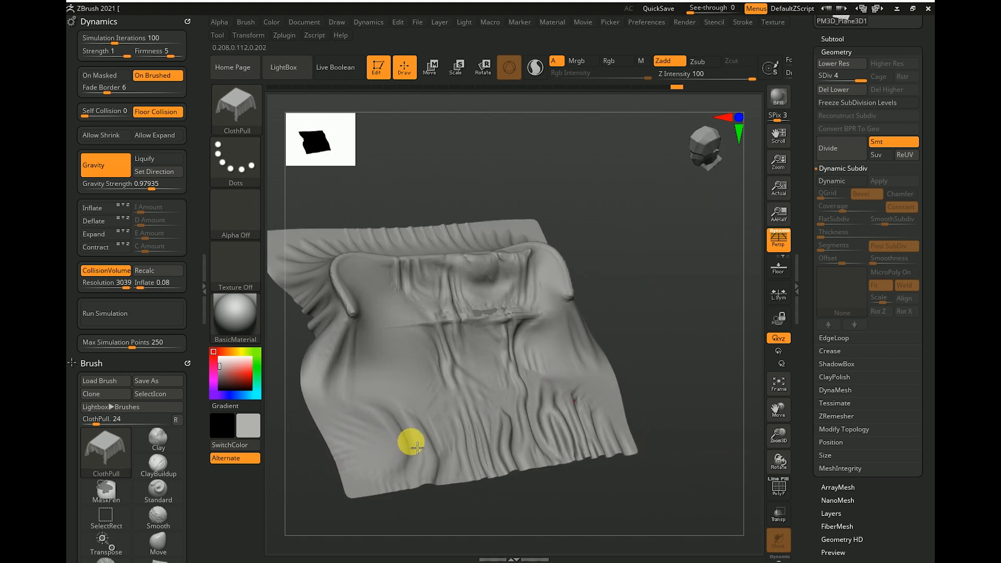
Shape the blanket's seat corner beside the armrest and its hanging sides with ClothPull folds
{"action": "mouse_move", "coordinate": [417, 447]}
{"action": "left_mouse_down"}
{"action": "mouse_move", "coordinate": [431, 430]}
{"action": "mouse_move", "coordinate": [418, 423]}
{"action": "mouse_move", "coordinate": [390, 435]}
{"action": "mouse_move", "coordinate": [390, 460]}
{"action": "mouse_move", "coordinate": [429, 461]}
{"action": "mouse_move", "coordinate": [417, 432]}
{"action": "mouse_move", "coordinate": [377, 441]}
{"action": "mouse_move", "coordinate": [391, 469]}
{"action": "mouse_move", "coordinate": [365, 536]}
{"action": "mouse_move", "coordinate": [410, 545]}
{"action": "mouse_move", "coordinate": [375, 540]}
{"action": "mouse_move", "coordinate": [388, 531]}
{"action": "mouse_move", "coordinate": [397, 416]}
{"action": "mouse_move", "coordinate": [433, 398]}
{"action": "mouse_move", "coordinate": [413, 355]}
{"action": "left_mouse_up"}
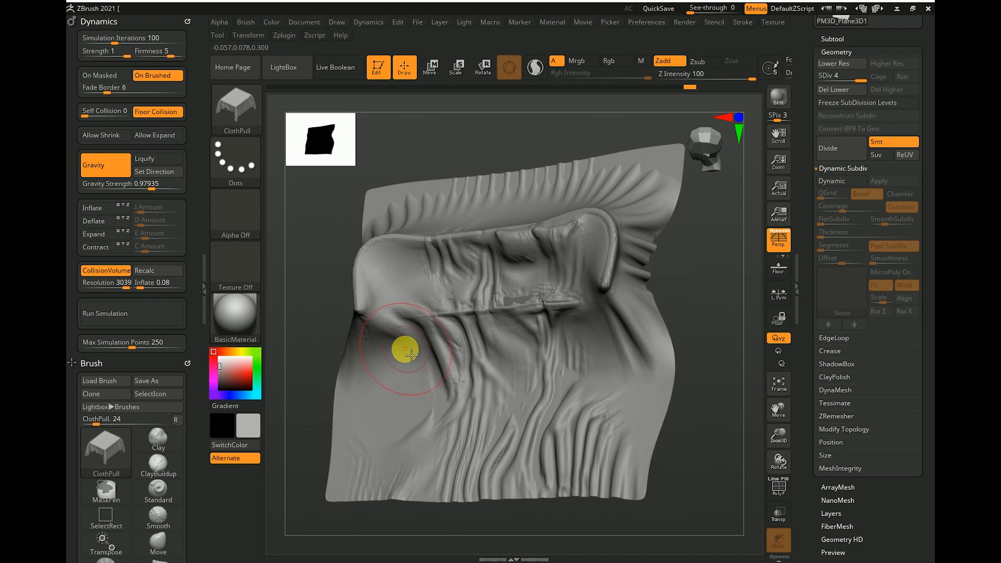
{"action": "mouse_move", "coordinate": [592, 167]}
{"action": "left_mouse_down"}
{"action": "mouse_move", "coordinate": [633, 73]}
{"action": "mouse_move", "coordinate": [596, 176]}
{"action": "mouse_move", "coordinate": [557, 212]}
{"action": "mouse_move", "coordinate": [617, 268]}
{"action": "left_mouse_up"}
{"action": "key", "text": "ctrl"}
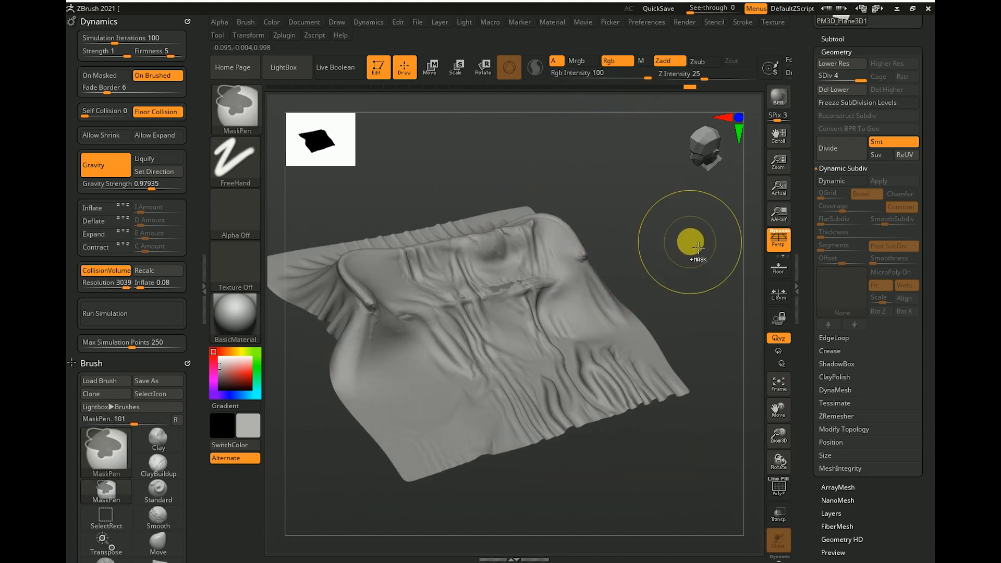
{"action": "mouse_move", "coordinate": [696, 270]}
{"action": "left_mouse_down"}
{"action": "mouse_move", "coordinate": [719, 249]}
{"action": "mouse_move", "coordinate": [672, 249]}
{"action": "mouse_move", "coordinate": [643, 266]}
{"action": "mouse_move", "coordinate": [679, 295]}
{"action": "mouse_move", "coordinate": [678, 332]}
{"action": "mouse_move", "coordinate": [642, 319]}
{"action": "mouse_move", "coordinate": [630, 248]}
{"action": "mouse_move", "coordinate": [681, 271]}
{"action": "mouse_move", "coordinate": [691, 324]}
{"action": "mouse_move", "coordinate": [730, 289]}
{"action": "mouse_move", "coordinate": [603, 402]}
{"action": "left_mouse_up"}
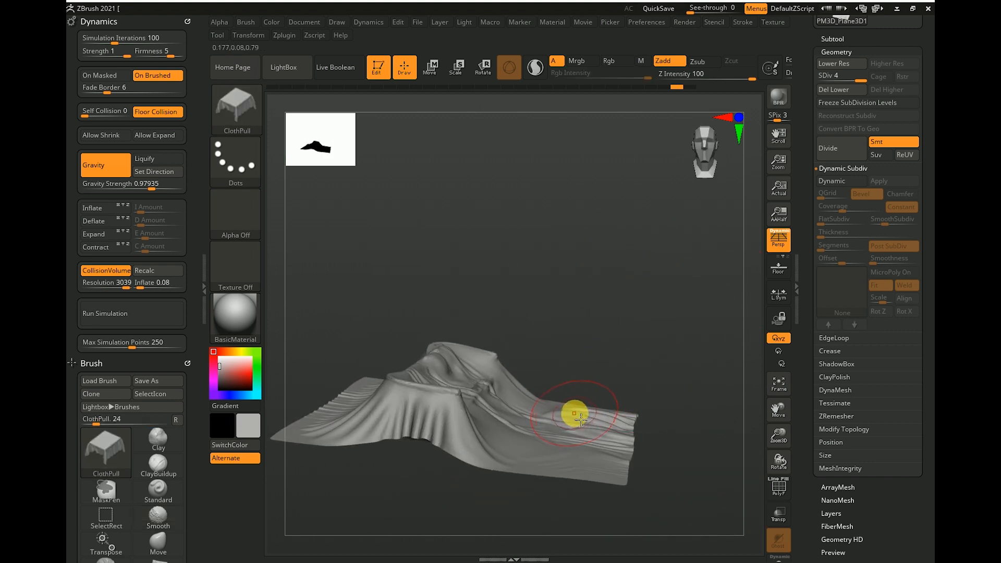
{"action": "mouse_move", "coordinate": [608, 335]}
{"action": "left_mouse_down"}
{"action": "mouse_move", "coordinate": [608, 346]}
{"action": "mouse_move", "coordinate": [565, 319]}
{"action": "mouse_move", "coordinate": [577, 272]}
{"action": "mouse_move", "coordinate": [631, 287]}
{"action": "mouse_move", "coordinate": [485, 402]}
{"action": "left_mouse_up"}
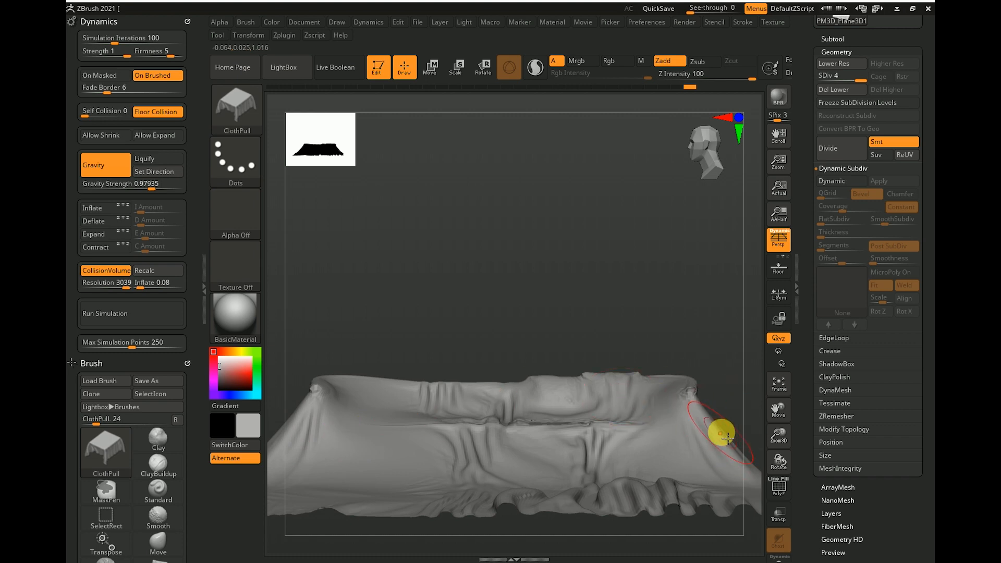
Switch to the ClothNudge brush and push additional folds into the blanket over the backrest and adjoining seat
{"action": "left_click_drag", "start_coordinate": [730, 434], "coordinate": [679, 370], "text": "alt"}
{"action": "left_click", "coordinate": [242, 121]}
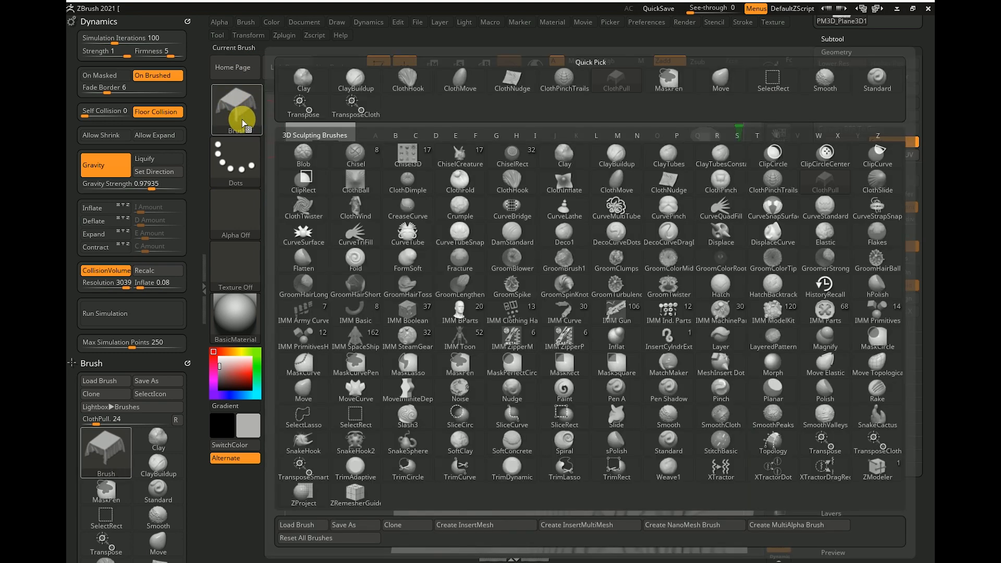
{"action": "key", "text": "c"}
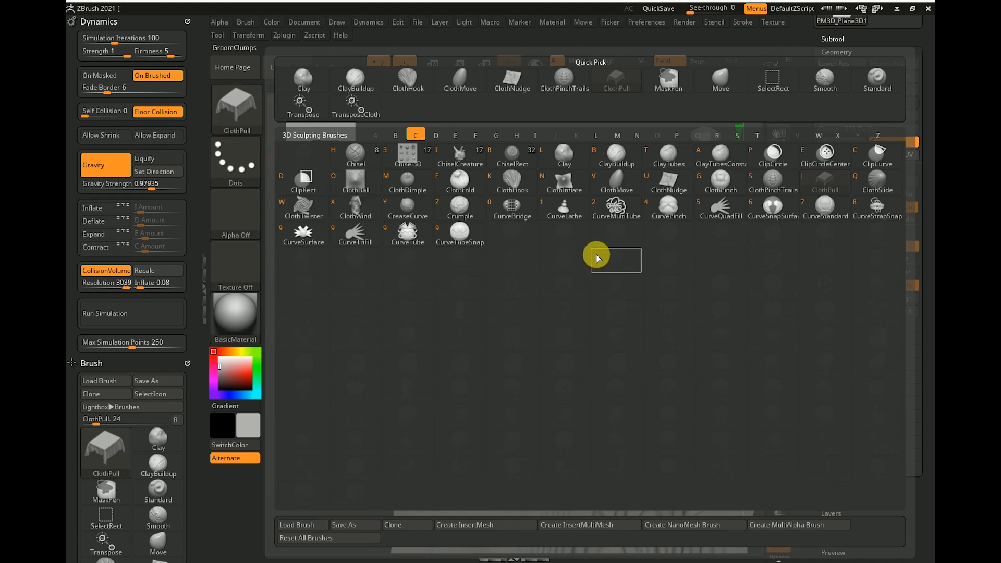
{"action": "left_click", "coordinate": [669, 180]}
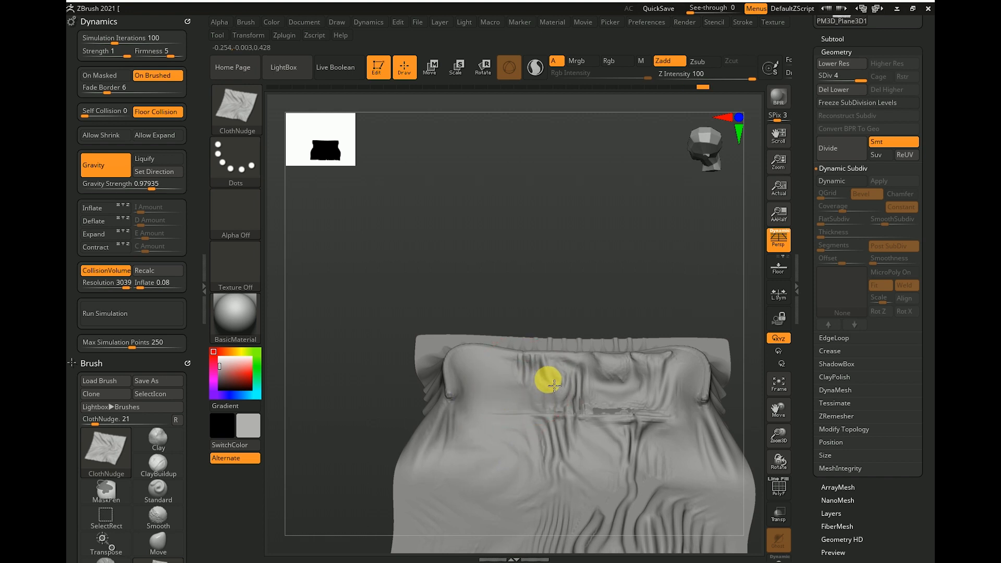
{"action": "mouse_move", "coordinate": [559, 279]}
{"action": "left_mouse_down"}
{"action": "mouse_move", "coordinate": [563, 228]}
{"action": "mouse_move", "coordinate": [577, 324]}
{"action": "mouse_move", "coordinate": [464, 415]}
{"action": "mouse_move", "coordinate": [514, 421]}
{"action": "mouse_move", "coordinate": [484, 459]}
{"action": "left_mouse_up"}
{"action": "key", "text": "shift"}
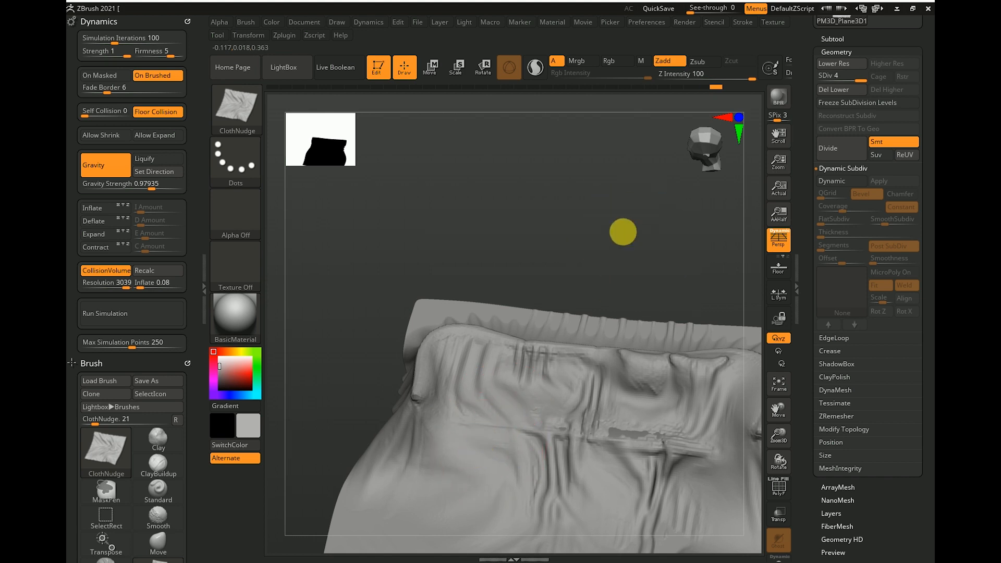
Push more ClothNudge folds into the blanket's backrest end beside the armrest and its hanging front corner
{"action": "left_click_drag", "start_coordinate": [629, 238], "coordinate": [545, 207], "text": "alt"}
{"action": "mouse_move", "coordinate": [663, 370]}
{"action": "left_mouse_down"}
{"action": "mouse_move", "coordinate": [641, 353]}
{"action": "mouse_move", "coordinate": [667, 365]}
{"action": "left_mouse_up"}
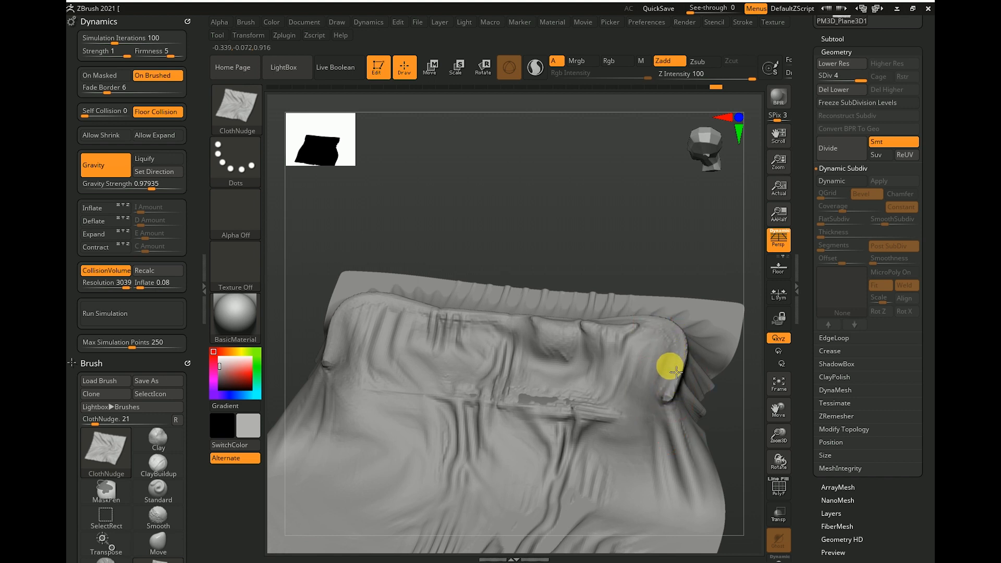
{"action": "left_click_drag", "start_coordinate": [685, 250], "coordinate": [737, 313]}
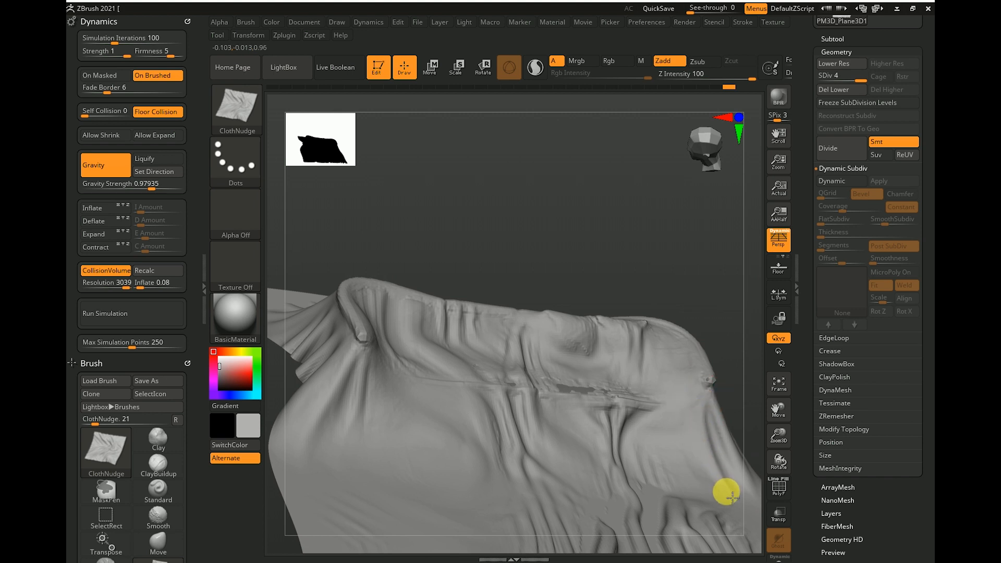
{"action": "left_click_drag", "start_coordinate": [764, 440], "coordinate": [689, 396], "text": "alt"}
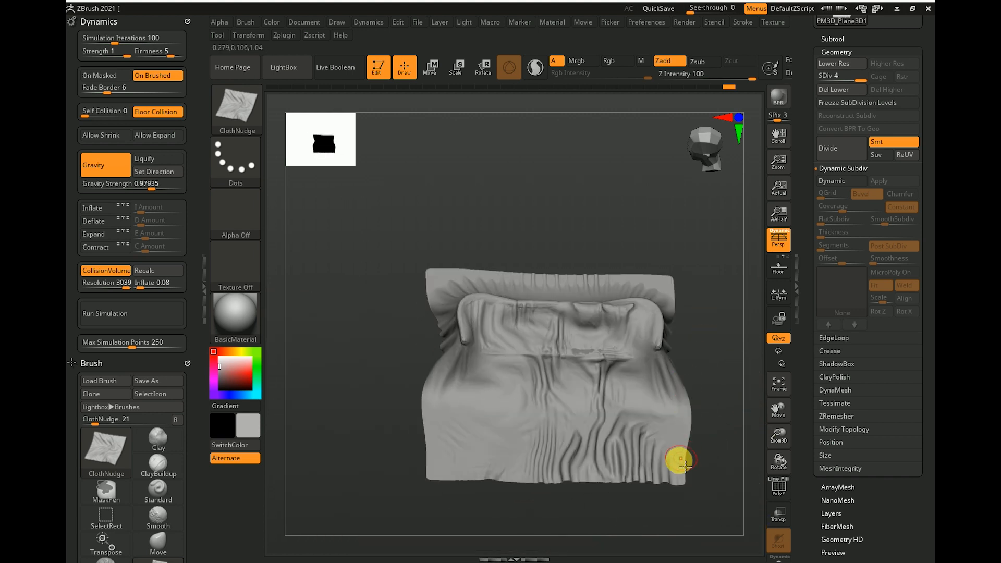
{"action": "left_click_drag", "start_coordinate": [675, 482], "coordinate": [672, 469]}
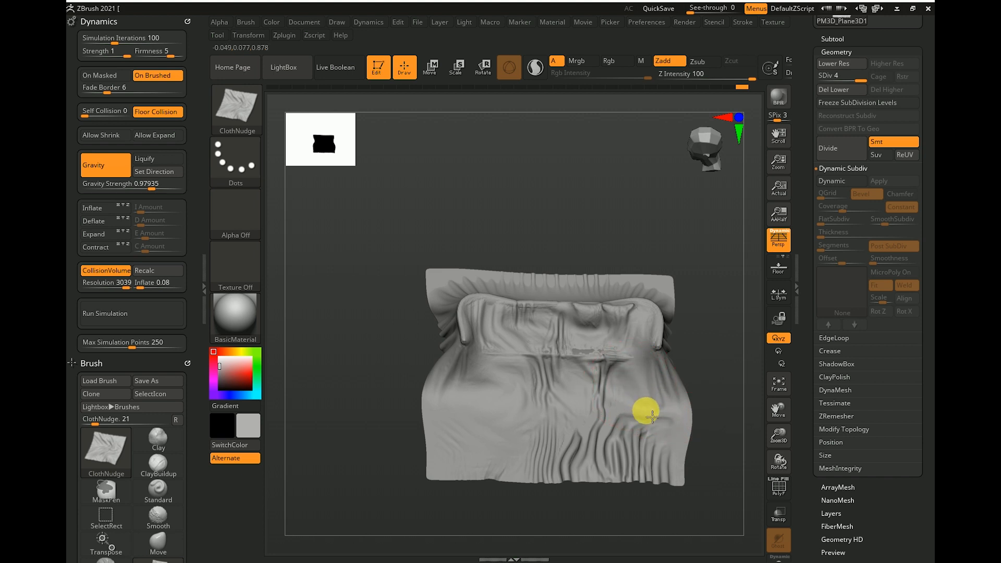
{"action": "left_click_drag", "start_coordinate": [662, 443], "coordinate": [677, 457]}
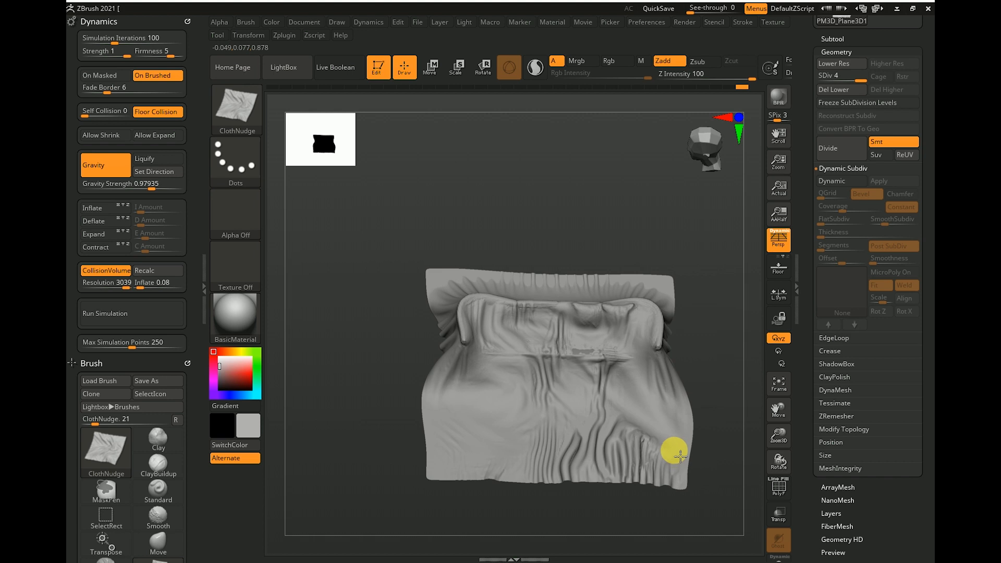
{"action": "mouse_move", "coordinate": [718, 402]}
{"action": "left_mouse_down"}
{"action": "mouse_move", "coordinate": [726, 341]}
{"action": "mouse_move", "coordinate": [730, 380]}
{"action": "mouse_move", "coordinate": [689, 389]}
{"action": "mouse_move", "coordinate": [619, 288]}
{"action": "mouse_move", "coordinate": [539, 273]}
{"action": "mouse_move", "coordinate": [565, 275]}
{"action": "mouse_move", "coordinate": [600, 329]}
{"action": "mouse_move", "coordinate": [681, 311]}
{"action": "mouse_move", "coordinate": [619, 306]}
{"action": "mouse_move", "coordinate": [666, 337]}
{"action": "mouse_move", "coordinate": [657, 351]}
{"action": "mouse_move", "coordinate": [674, 295]}
{"action": "mouse_move", "coordinate": [670, 308]}
{"action": "left_mouse_up"}
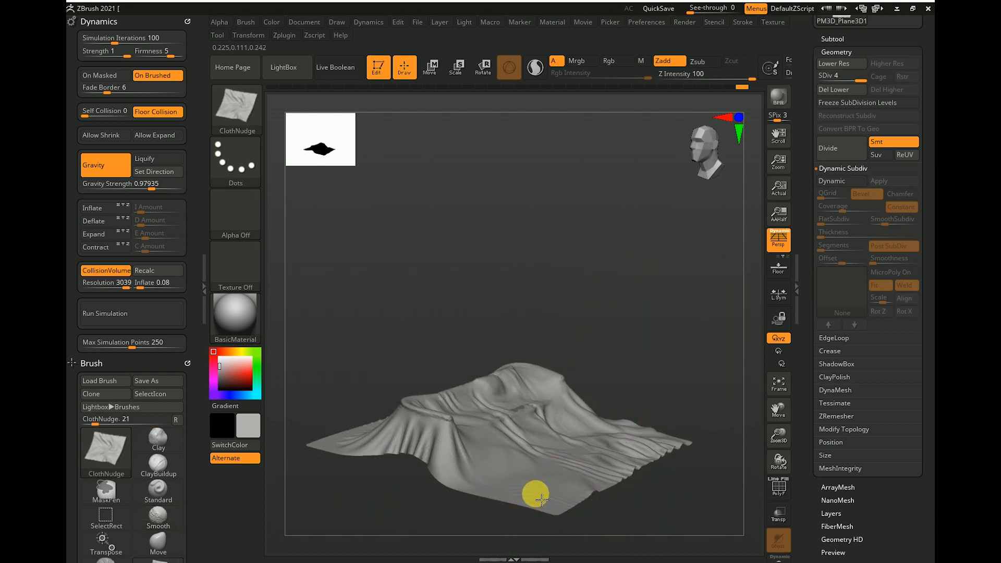
{"action": "left_click_drag", "start_coordinate": [677, 360], "coordinate": [525, 464]}
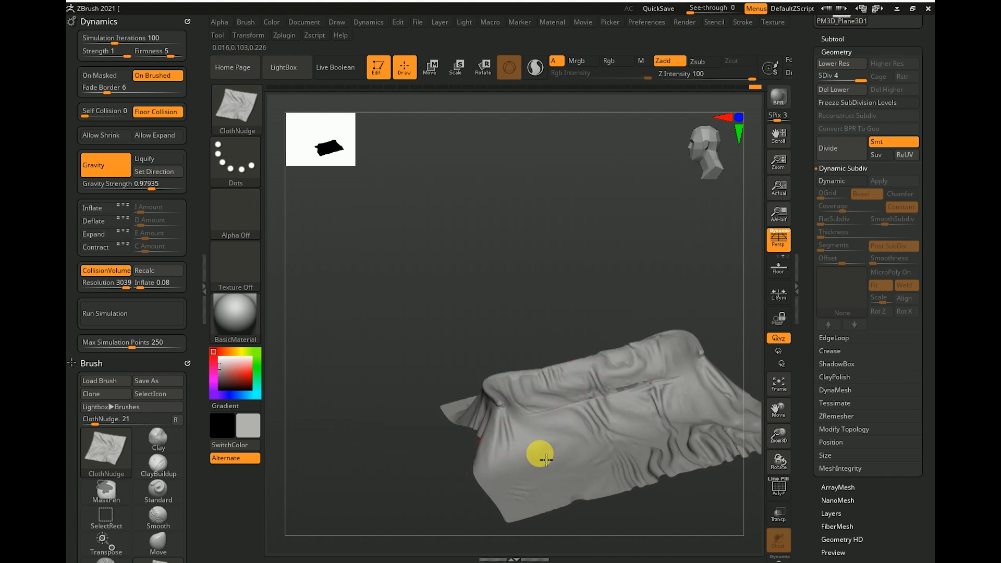
{"action": "left_click_drag", "start_coordinate": [577, 305], "coordinate": [647, 330]}
{"action": "left_click_drag", "start_coordinate": [667, 214], "coordinate": [625, 318]}
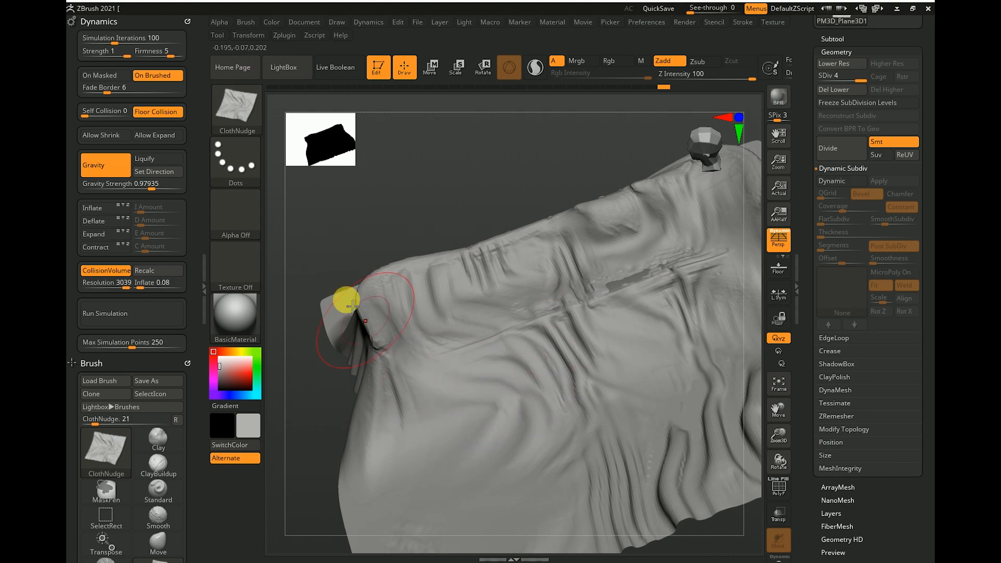
{"action": "left_click", "coordinate": [230, 115]}
{"action": "key", "text": "c"}
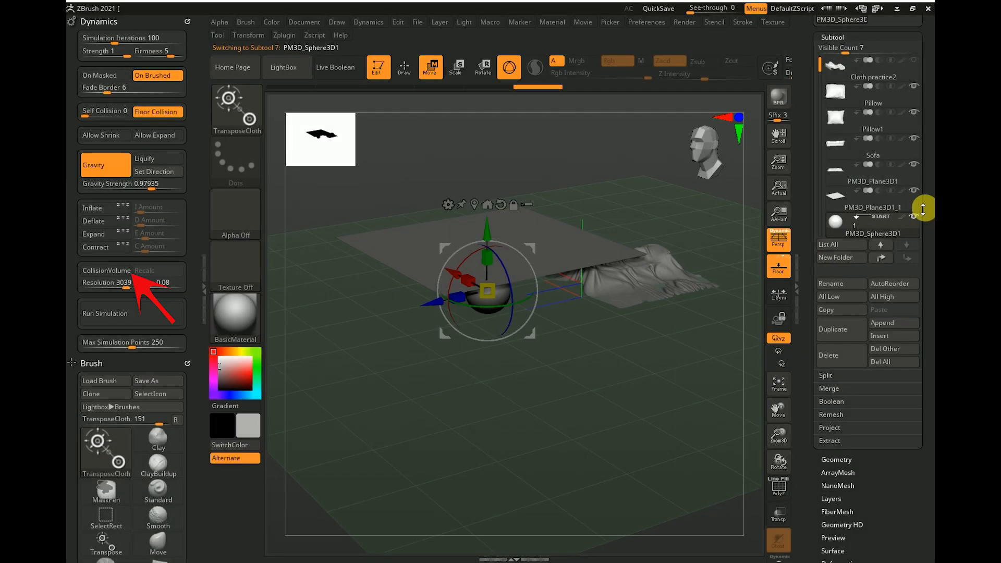
Select the flat plane above the sphere, enable Collision Volume and run the cloth simulation over the sphere, stopping it once draped
{"action": "left_click", "coordinate": [917, 208]}
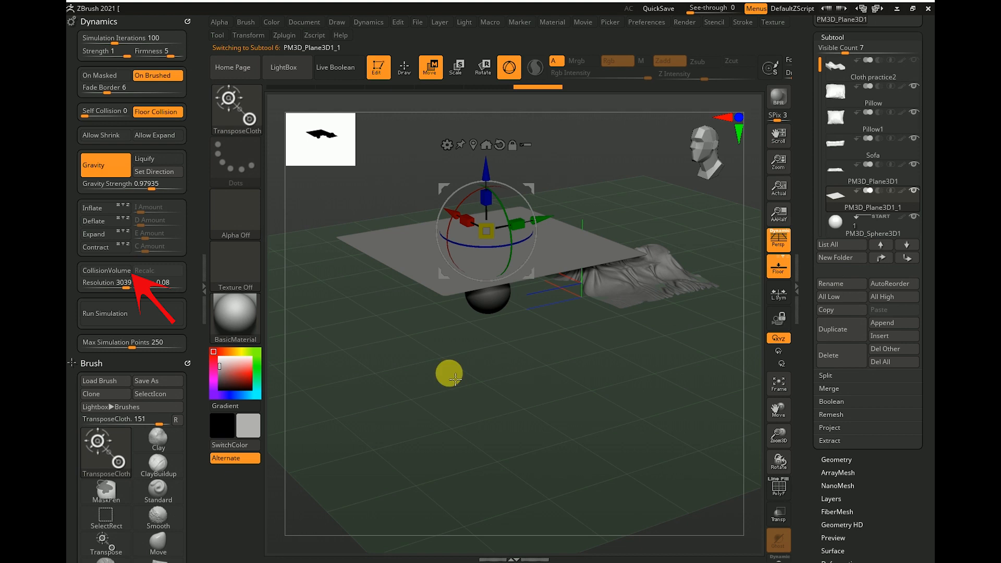
{"action": "left_click", "coordinate": [106, 270]}
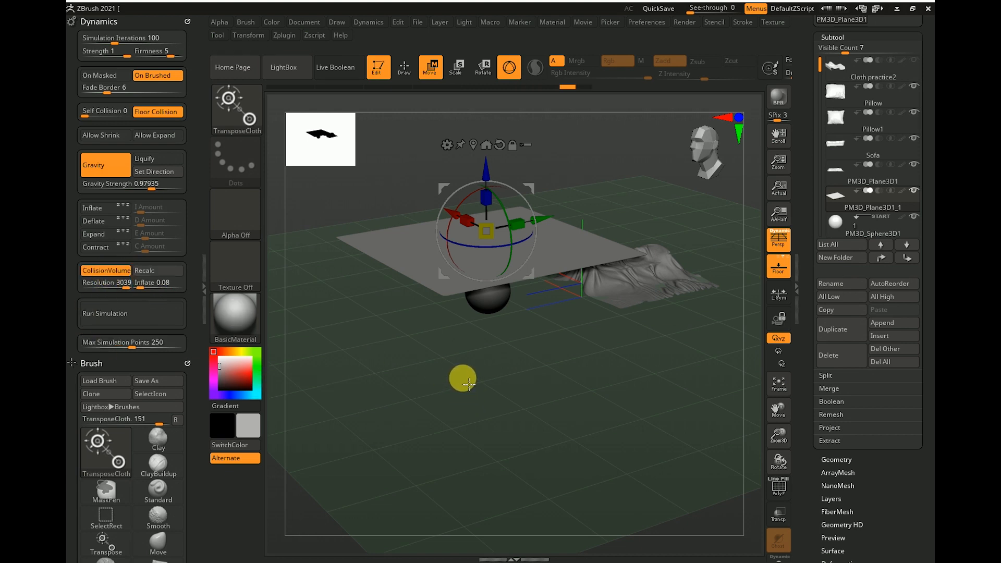
{"action": "left_click", "coordinate": [158, 312]}
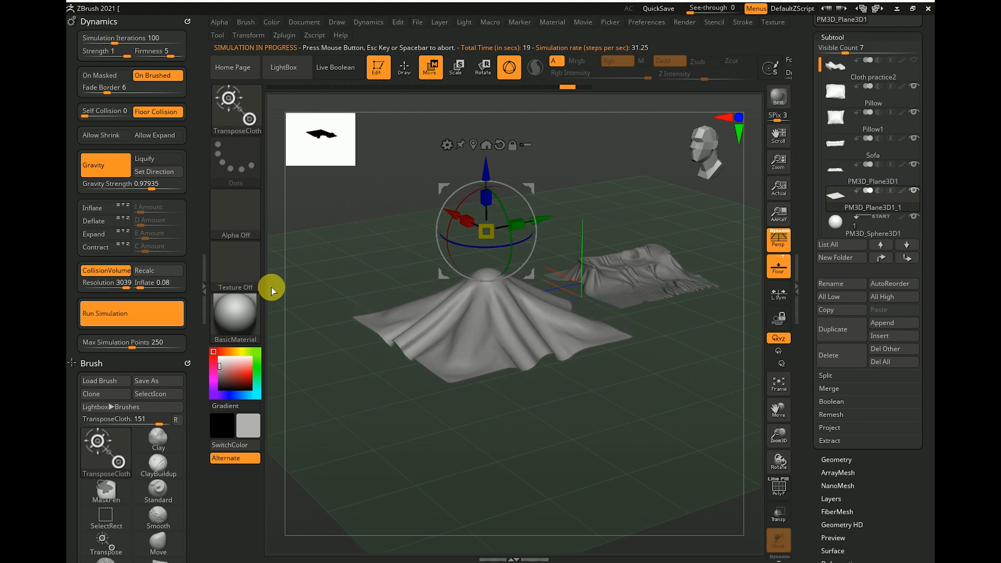
{"action": "left_click", "coordinate": [580, 215]}
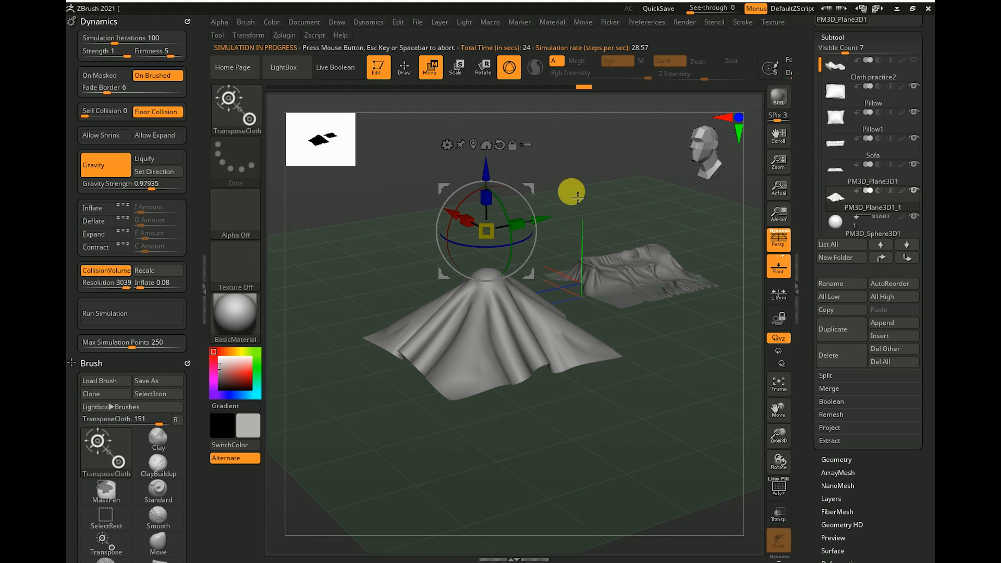
Undo the drape, set Firmness to 3 and rerun the simulation so the plane falls over the sphere
{"action": "key", "text": "ctrl+z"}
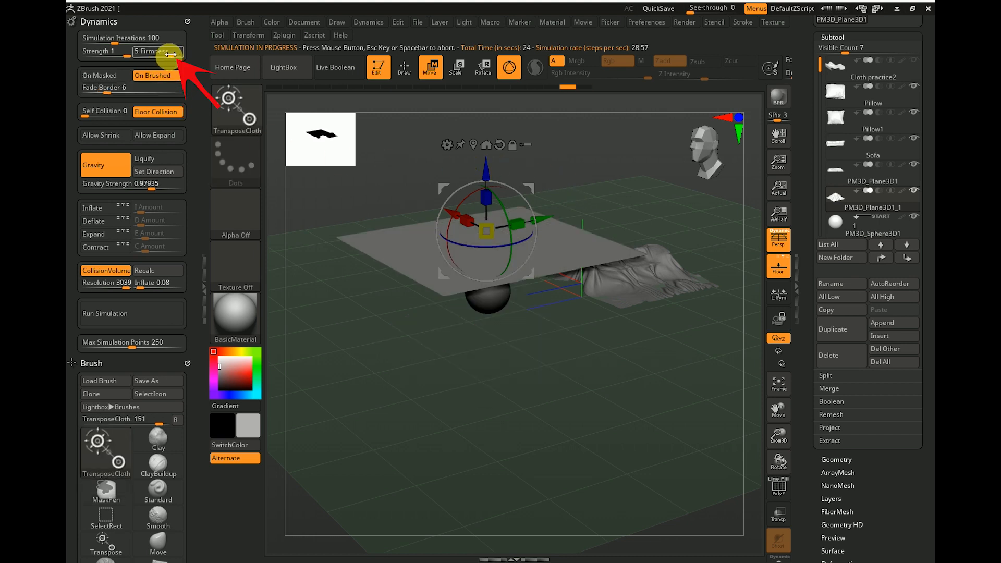
{"action": "left_click_drag", "start_coordinate": [174, 55], "coordinate": [163, 56]}
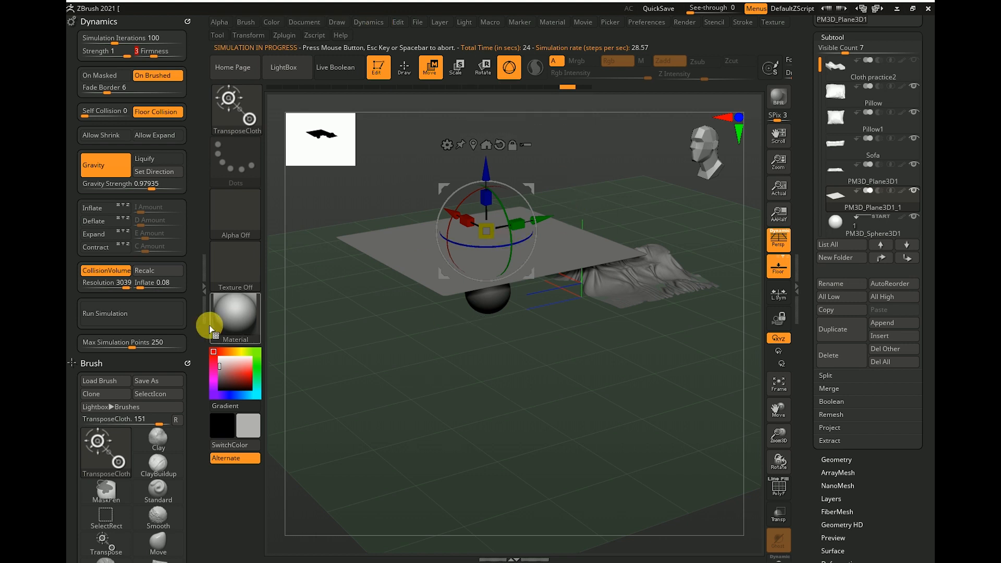
{"action": "left_click", "coordinate": [151, 312]}
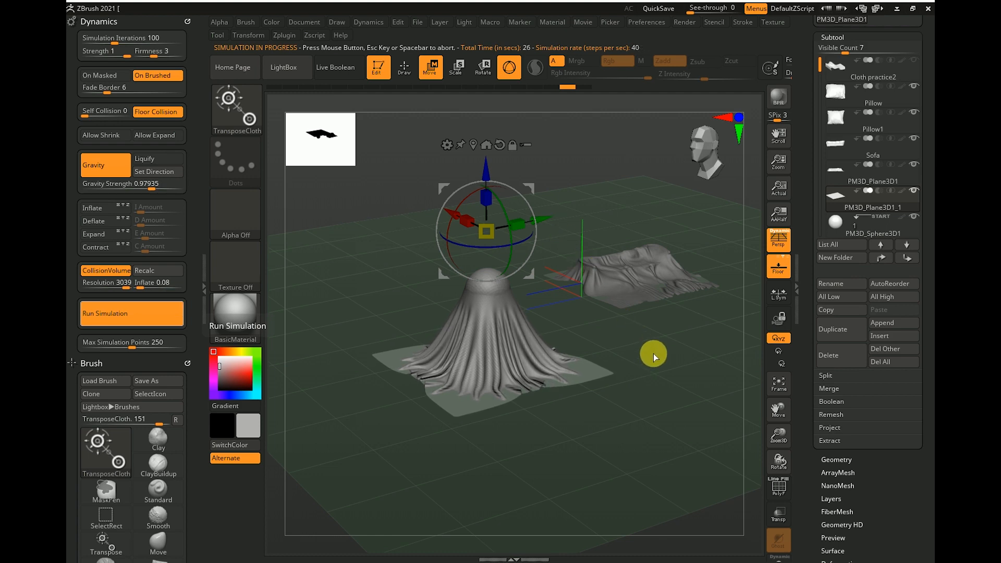
{"action": "mouse_move", "coordinate": [661, 354]}
{"action": "left_mouse_down"}
{"action": "mouse_move", "coordinate": [617, 373]}
{"action": "mouse_move", "coordinate": [660, 309]}
{"action": "mouse_move", "coordinate": [674, 411]}
{"action": "mouse_move", "coordinate": [438, 306]}
{"action": "left_mouse_up"}
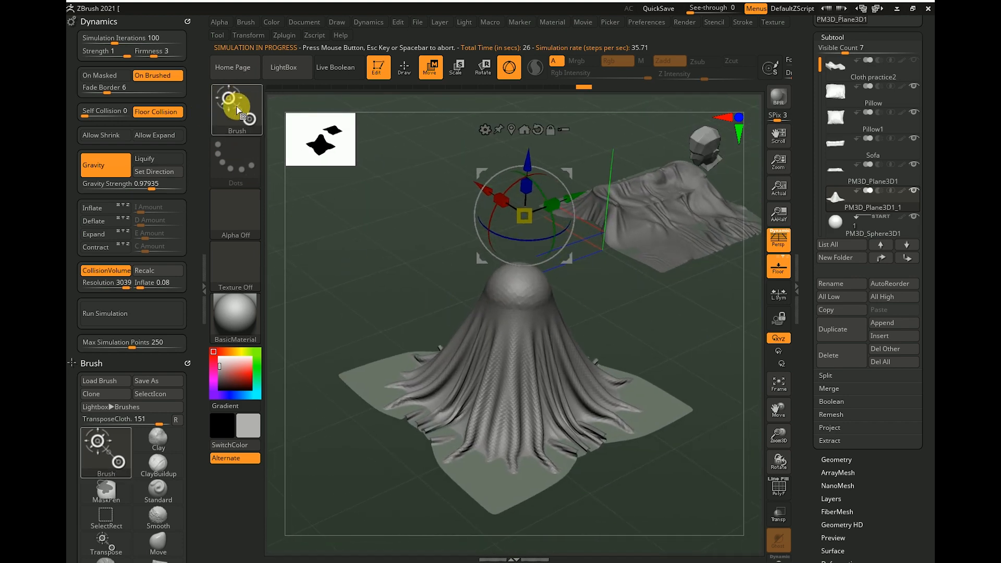
Show the draped plane's Geometry settings, switch to the ClothHook brush and stretch the cloth's two front corners outward across the floor
{"action": "left_click", "coordinate": [251, 120]}
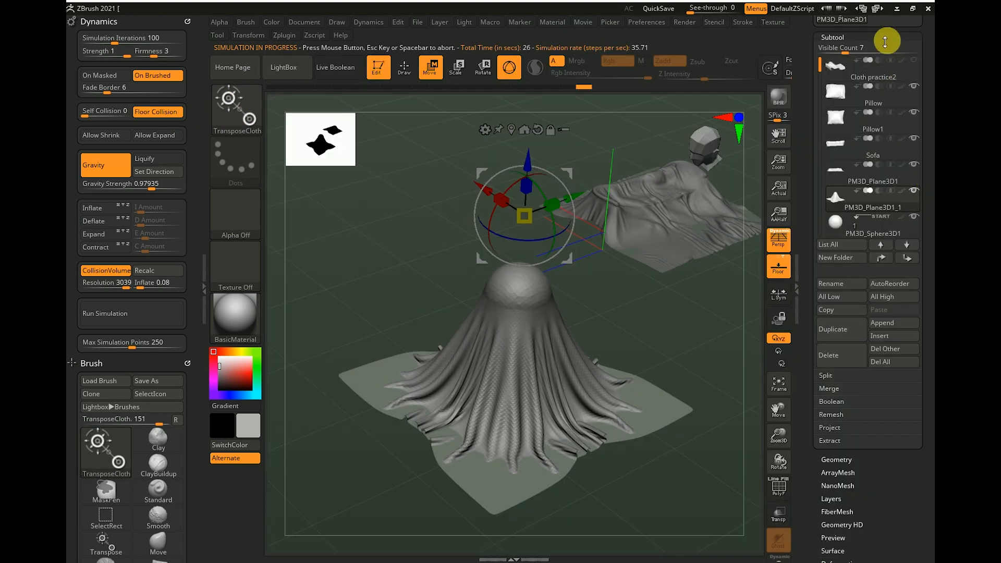
{"action": "left_click", "coordinate": [886, 41]}
{"action": "left_click", "coordinate": [880, 52]}
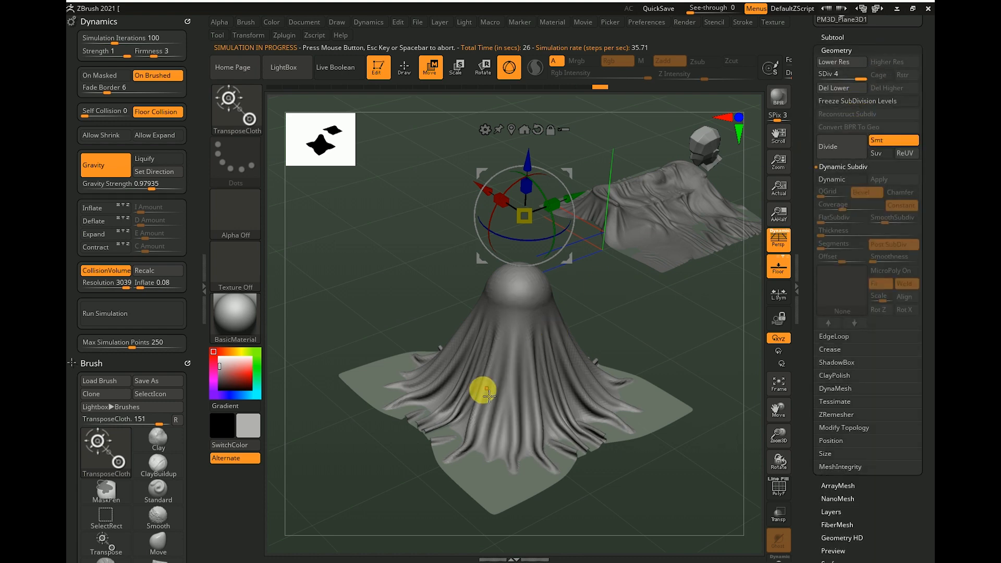
{"action": "left_click", "coordinate": [244, 106]}
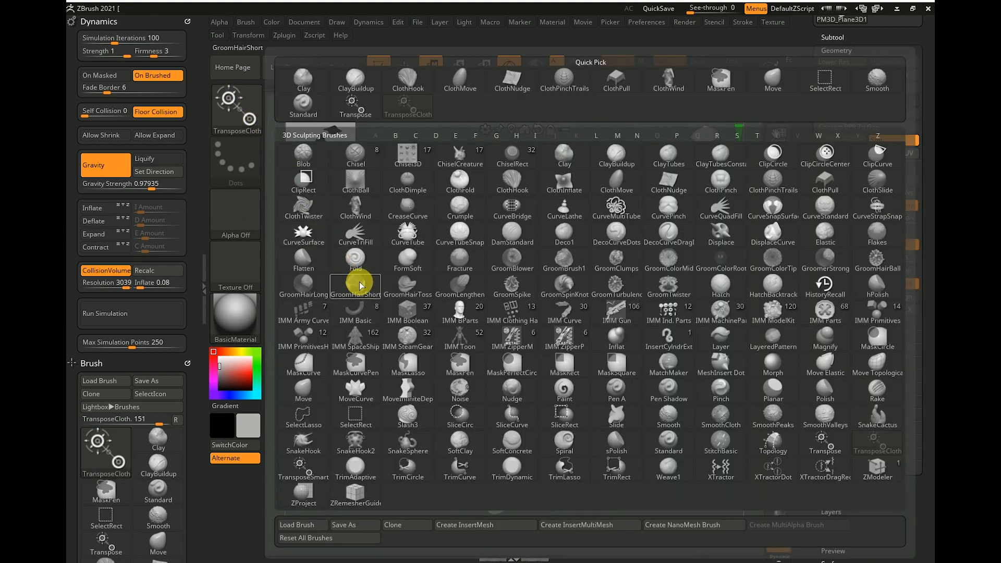
{"action": "mouse_move", "coordinate": [362, 293]}
{"action": "key", "text": "c"}
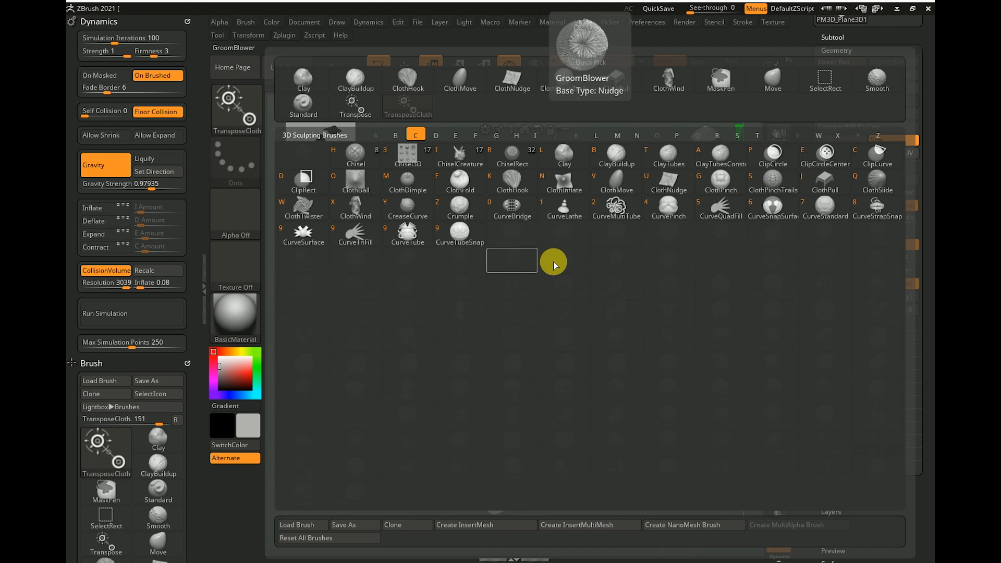
{"action": "left_click", "coordinate": [511, 183]}
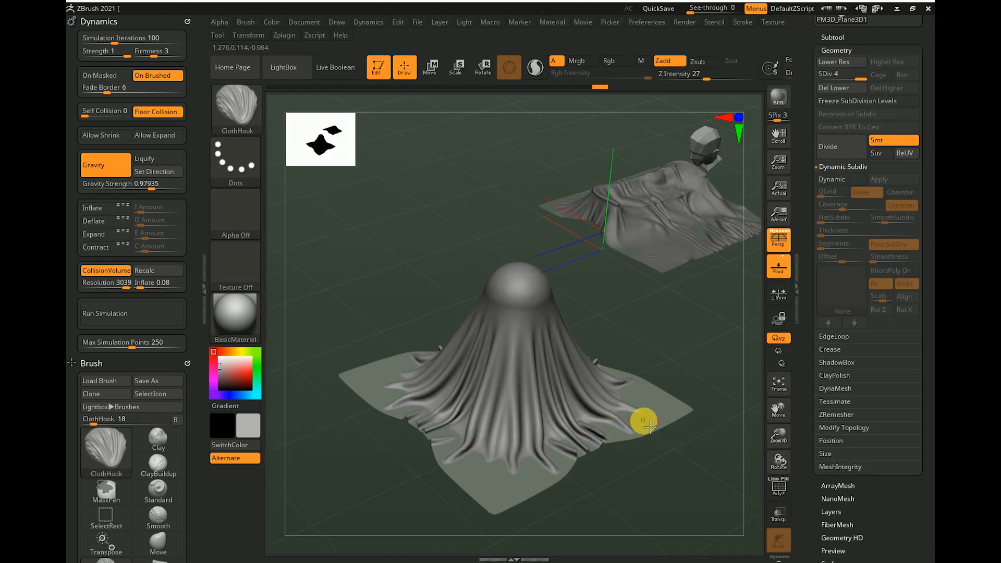
{"action": "mouse_move", "coordinate": [661, 475]}
{"action": "left_mouse_down"}
{"action": "mouse_move", "coordinate": [646, 432]}
{"action": "mouse_move", "coordinate": [655, 487]}
{"action": "left_mouse_up"}
{"action": "mouse_move", "coordinate": [587, 436]}
{"action": "left_mouse_down"}
{"action": "mouse_move", "coordinate": [592, 450]}
{"action": "mouse_move", "coordinate": [603, 447]}
{"action": "left_mouse_up"}
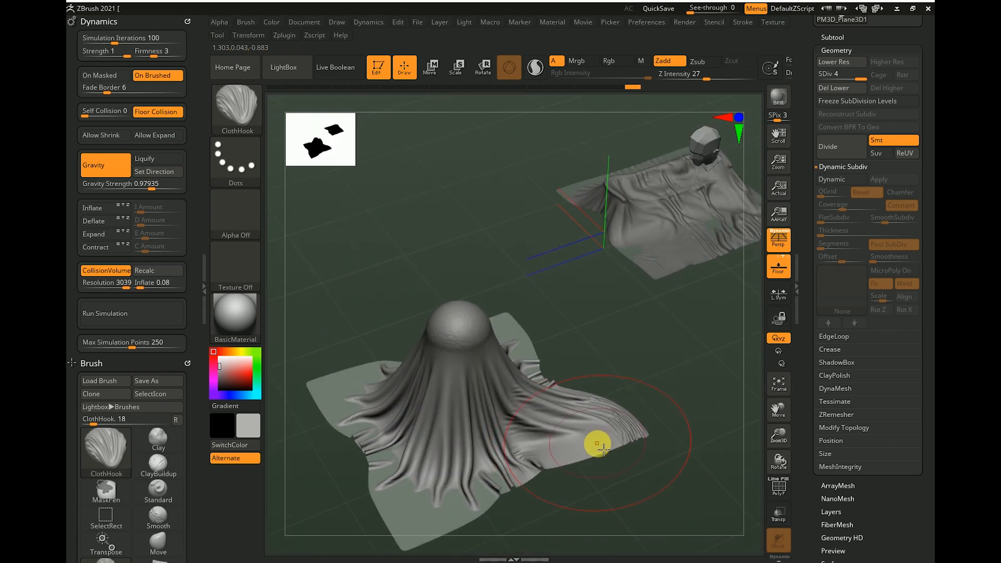
{"action": "mouse_move", "coordinate": [416, 526]}
{"action": "left_mouse_down"}
{"action": "mouse_move", "coordinate": [438, 539]}
{"action": "mouse_move", "coordinate": [415, 539]}
{"action": "mouse_move", "coordinate": [623, 315]}
{"action": "left_mouse_up"}
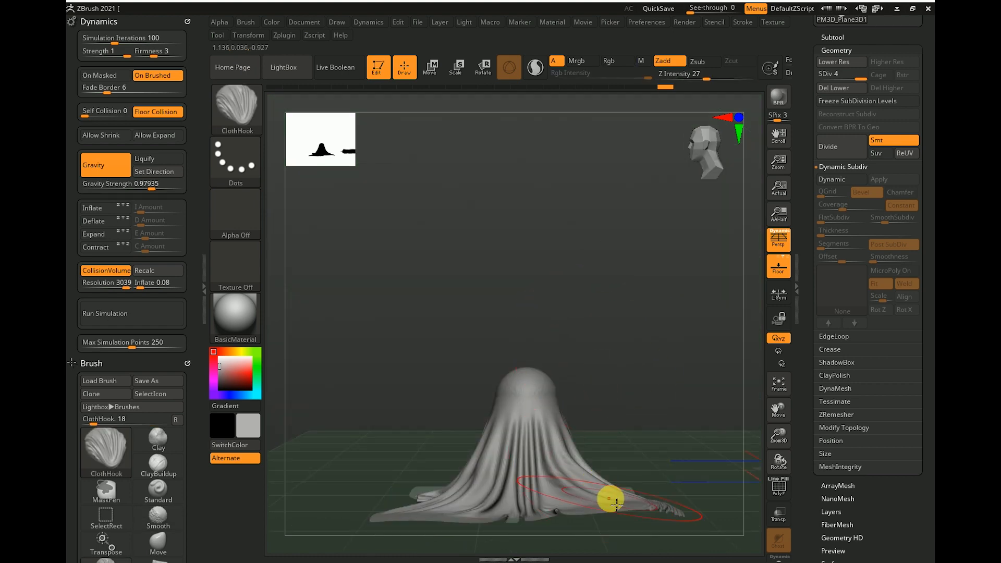
{"action": "left_click_drag", "start_coordinate": [638, 512], "coordinate": [641, 523]}
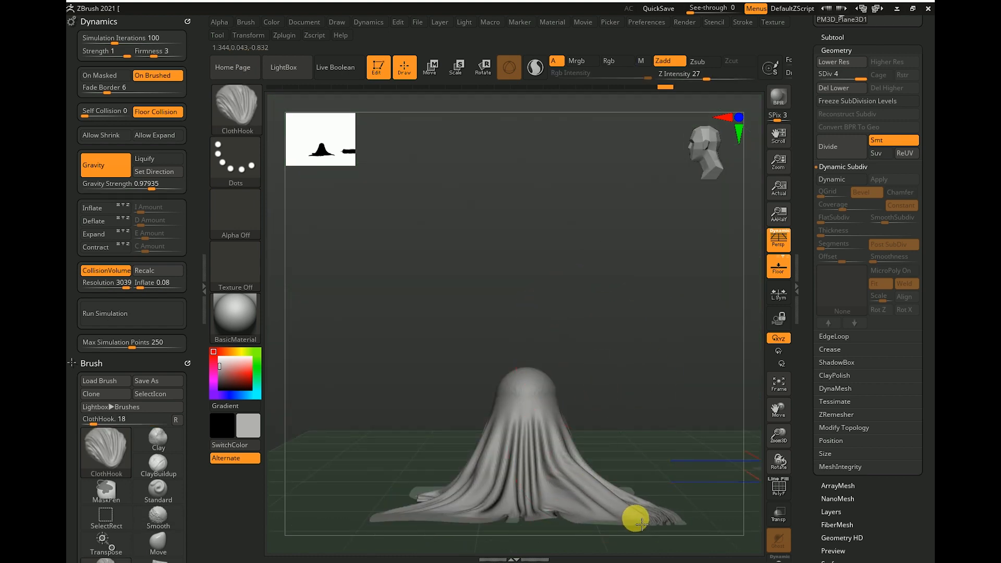
{"action": "mouse_move", "coordinate": [649, 399]}
{"action": "left_mouse_down"}
{"action": "mouse_move", "coordinate": [652, 455]}
{"action": "mouse_move", "coordinate": [626, 485]}
{"action": "mouse_move", "coordinate": [630, 496]}
{"action": "left_mouse_up"}
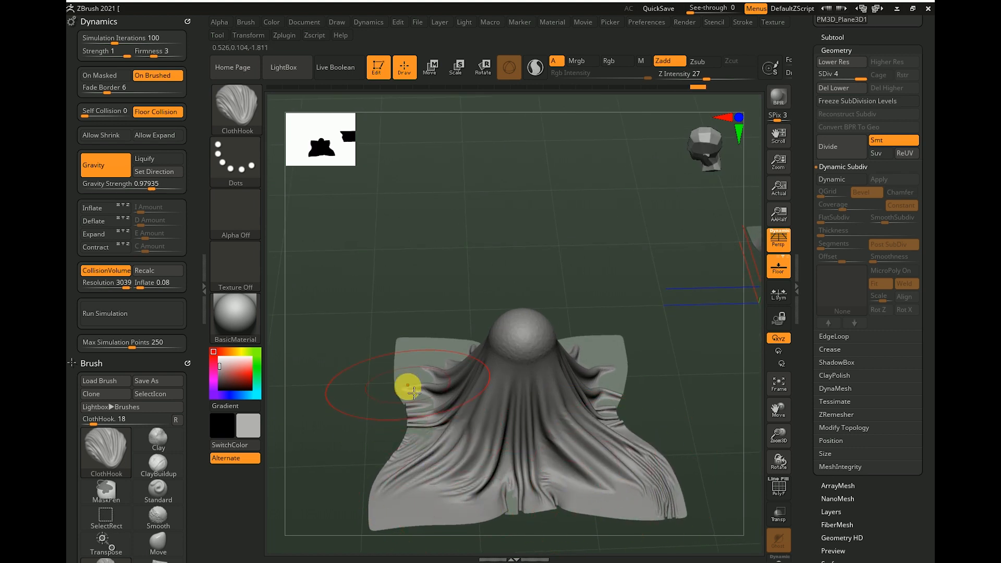
Try to stretch a rear corner of the draped cloth outward with ClothHook and undo the pull
{"action": "left_click_drag", "start_coordinate": [408, 389], "coordinate": [401, 353]}
{"action": "left_click_drag", "start_coordinate": [463, 267], "coordinate": [483, 284]}
{"action": "key", "text": "ctrl+z"}
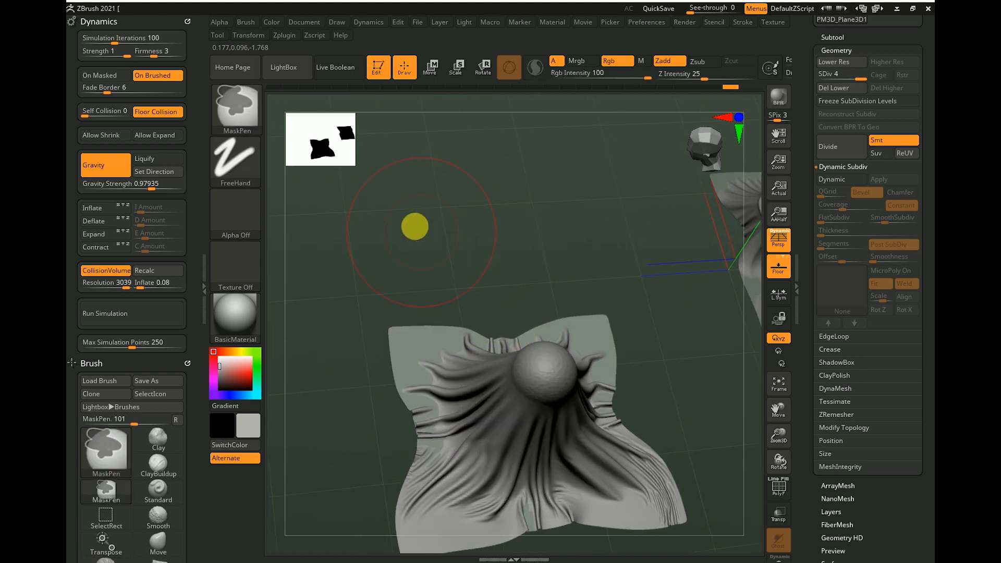
Set Firmness to 4 and pull both rear corners of the draped cloth outward with ClothHook
{"action": "left_click", "coordinate": [157, 54]}
{"action": "left_click", "coordinate": [165, 54]}
{"action": "mouse_move", "coordinate": [409, 376]}
{"action": "left_mouse_down"}
{"action": "mouse_move", "coordinate": [392, 371]}
{"action": "mouse_move", "coordinate": [390, 321]}
{"action": "mouse_move", "coordinate": [387, 354]}
{"action": "mouse_move", "coordinate": [383, 344]}
{"action": "left_mouse_up"}
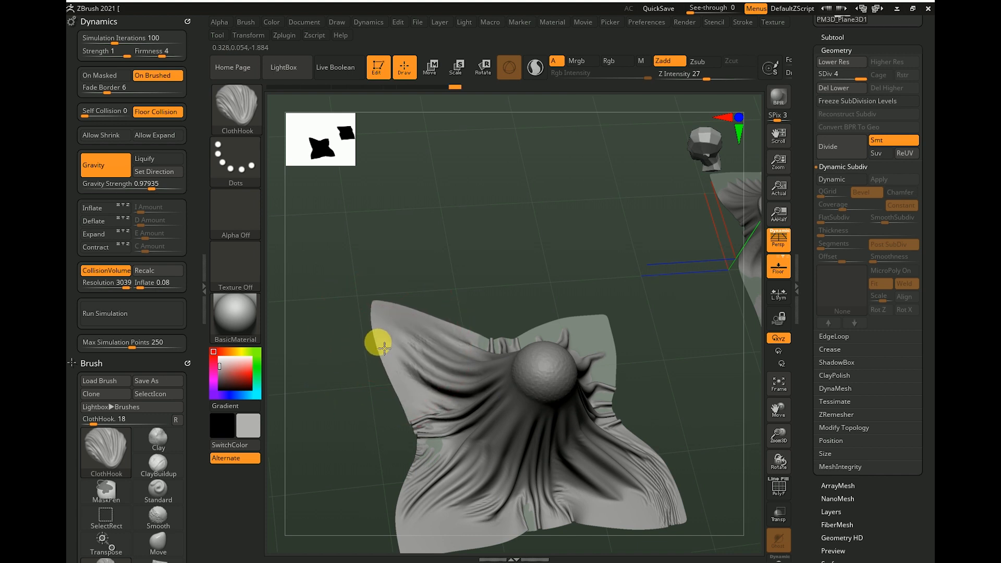
{"action": "mouse_move", "coordinate": [547, 246]}
{"action": "left_mouse_down"}
{"action": "mouse_move", "coordinate": [558, 205]}
{"action": "mouse_move", "coordinate": [538, 212]}
{"action": "mouse_move", "coordinate": [537, 281]}
{"action": "mouse_move", "coordinate": [624, 332]}
{"action": "mouse_move", "coordinate": [617, 324]}
{"action": "mouse_move", "coordinate": [608, 375]}
{"action": "mouse_move", "coordinate": [657, 380]}
{"action": "mouse_move", "coordinate": [673, 393]}
{"action": "mouse_move", "coordinate": [603, 400]}
{"action": "mouse_move", "coordinate": [613, 385]}
{"action": "mouse_move", "coordinate": [588, 375]}
{"action": "mouse_move", "coordinate": [647, 400]}
{"action": "mouse_move", "coordinate": [652, 415]}
{"action": "mouse_move", "coordinate": [643, 368]}
{"action": "mouse_move", "coordinate": [657, 407]}
{"action": "left_mouse_up"}
{"action": "mouse_move", "coordinate": [631, 253]}
{"action": "left_mouse_down"}
{"action": "mouse_move", "coordinate": [624, 289]}
{"action": "mouse_move", "coordinate": [576, 314]}
{"action": "mouse_move", "coordinate": [614, 396]}
{"action": "mouse_move", "coordinate": [608, 356]}
{"action": "mouse_move", "coordinate": [547, 259]}
{"action": "left_mouse_up"}
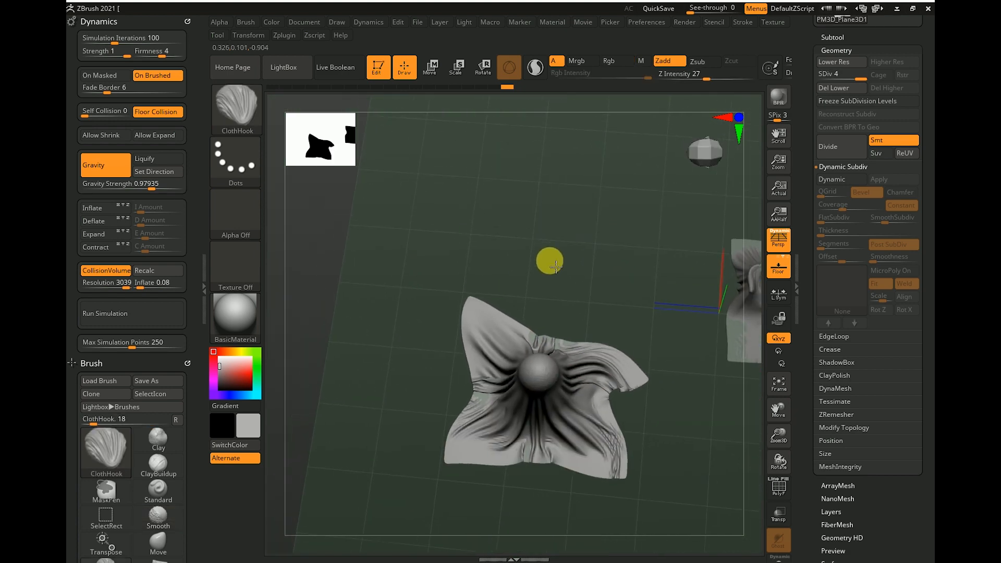
{"action": "left_click", "coordinate": [257, 112]}
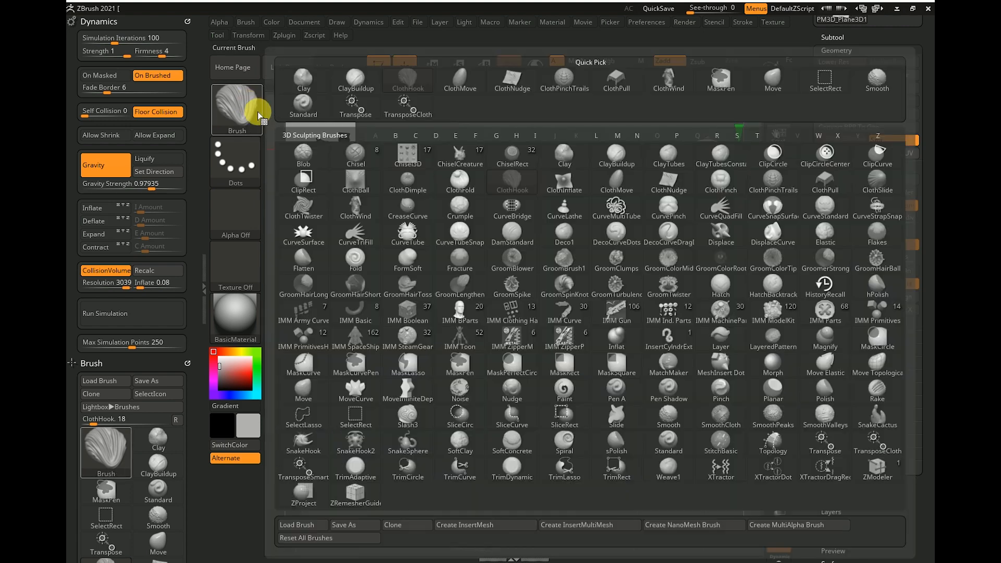
{"action": "key", "text": "t"}
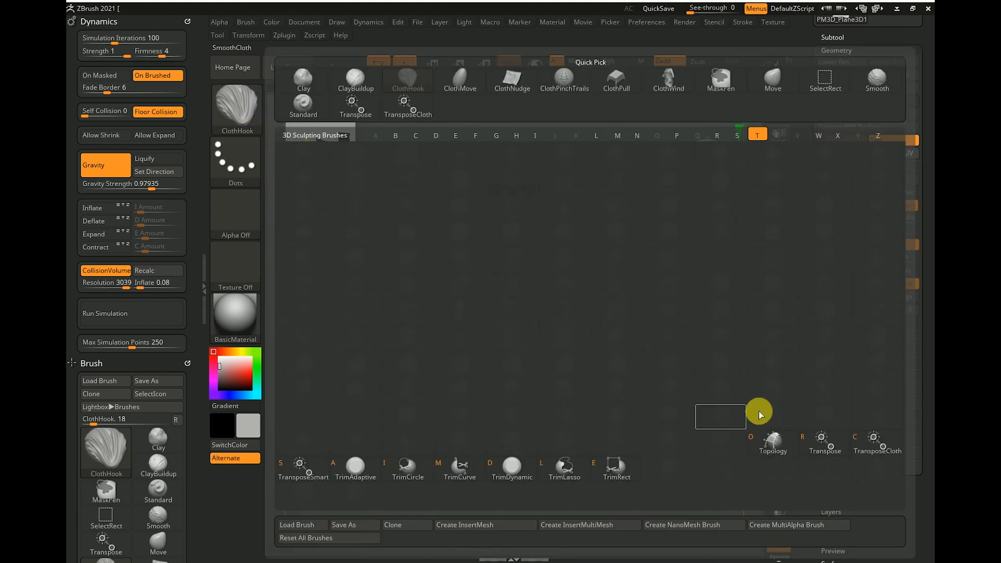
{"action": "left_click", "coordinate": [825, 442]}
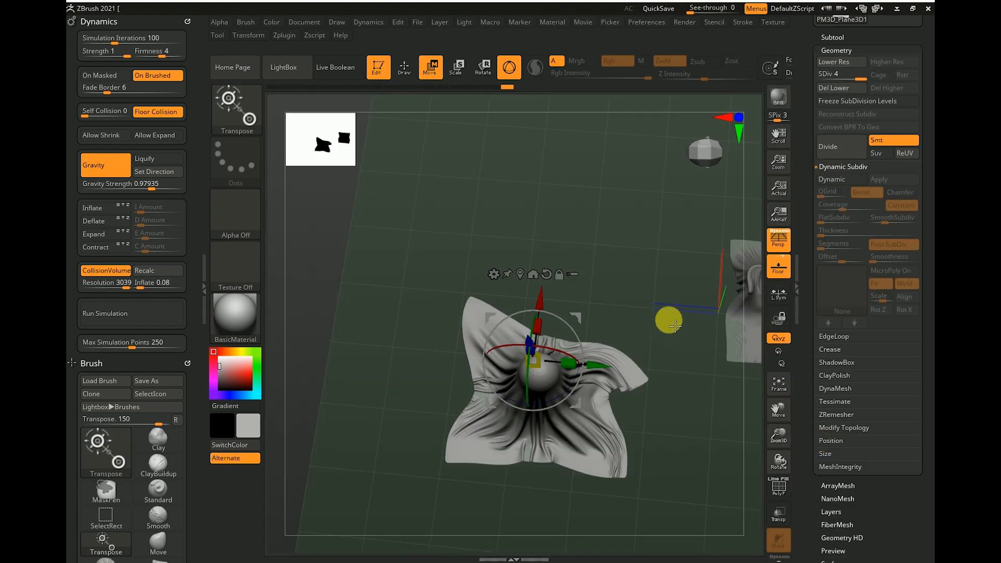
Switch to the TransposeCloth brush and view the cloth draped over the sphere from the side
{"action": "left_click", "coordinate": [273, 131]}
{"action": "key", "text": "t"}
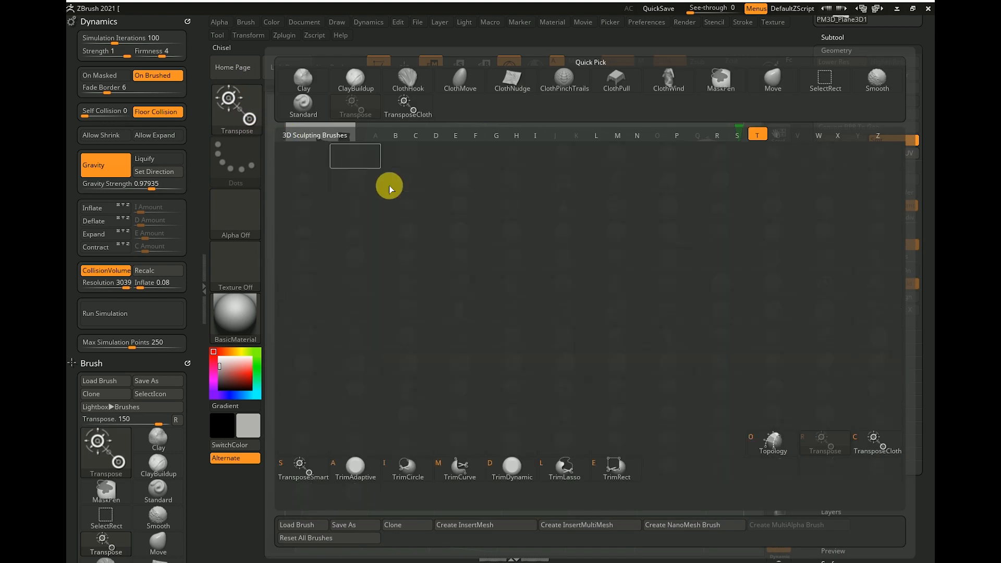
{"action": "left_click", "coordinate": [881, 439]}
{"action": "left_click_drag", "start_coordinate": [724, 362], "coordinate": [541, 306], "text": "shift"}
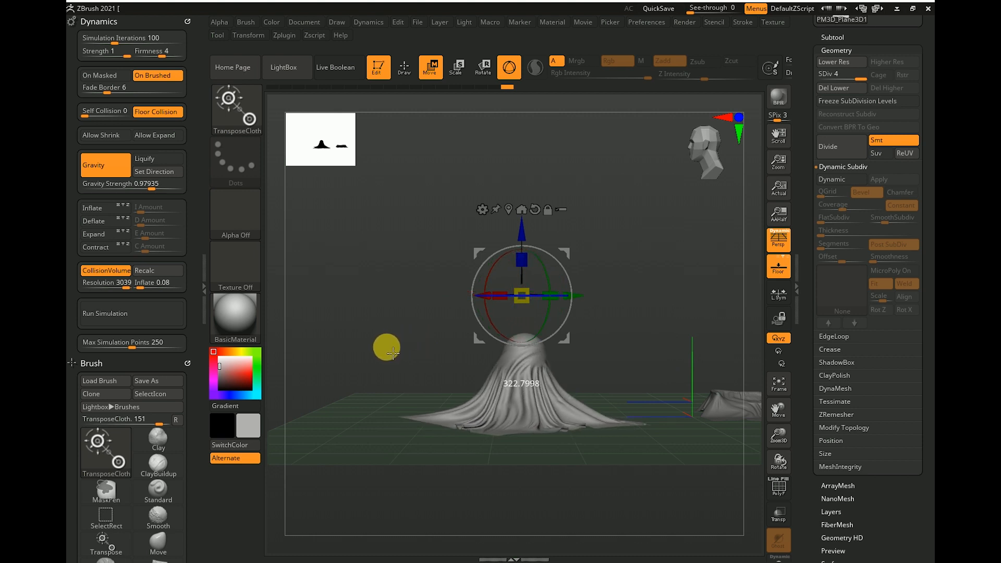
Scale the draped cloth down slightly with the TransposeCloth gizmo to gather its folds around the sphere
{"action": "left_click_drag", "start_coordinate": [641, 289], "coordinate": [670, 320]}
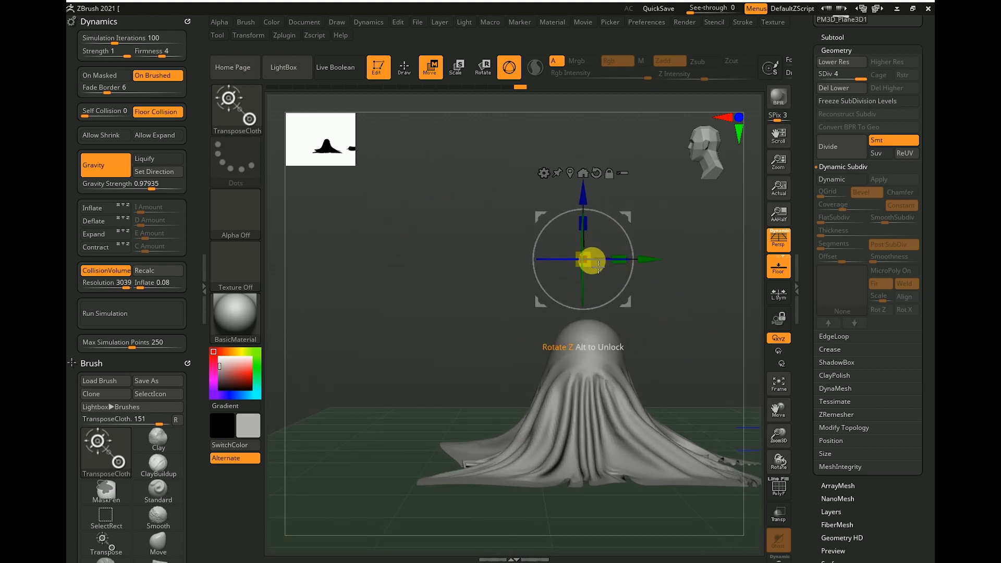
{"action": "left_click_drag", "start_coordinate": [605, 266], "coordinate": [568, 270]}
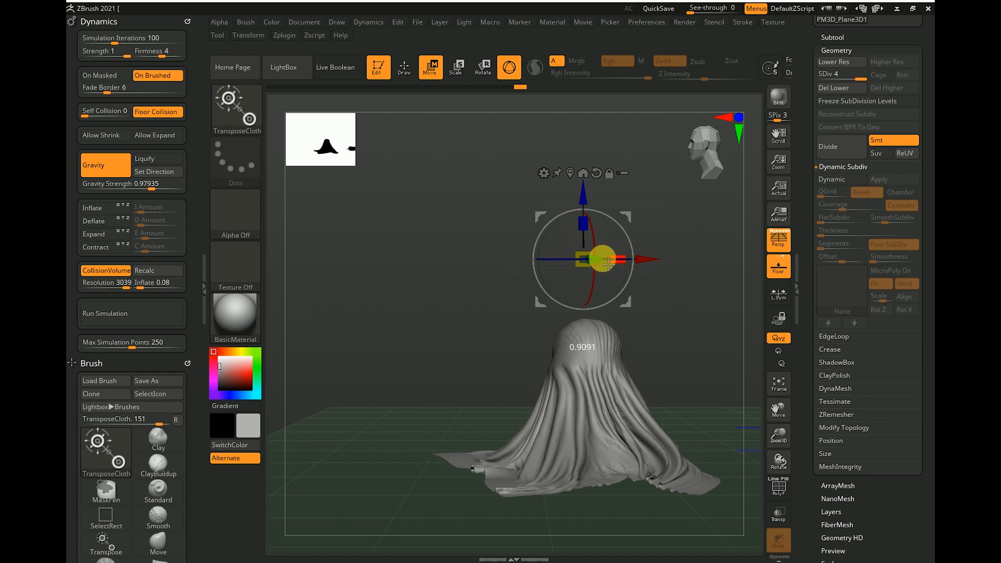
{"action": "left_click", "coordinate": [705, 324]}
{"action": "left_click_drag", "start_coordinate": [704, 324], "coordinate": [693, 336]}
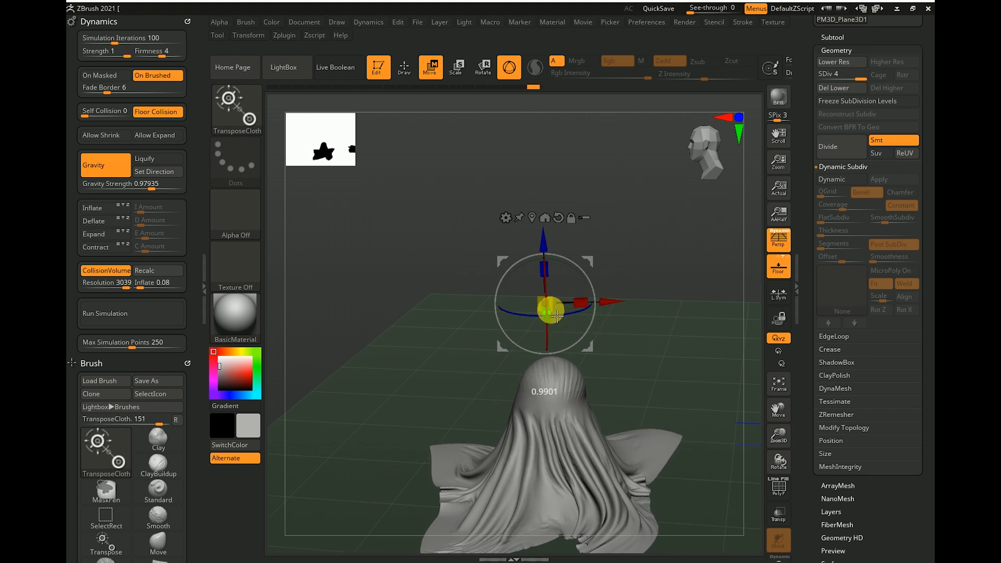
{"action": "left_click_drag", "start_coordinate": [683, 304], "coordinate": [585, 303]}
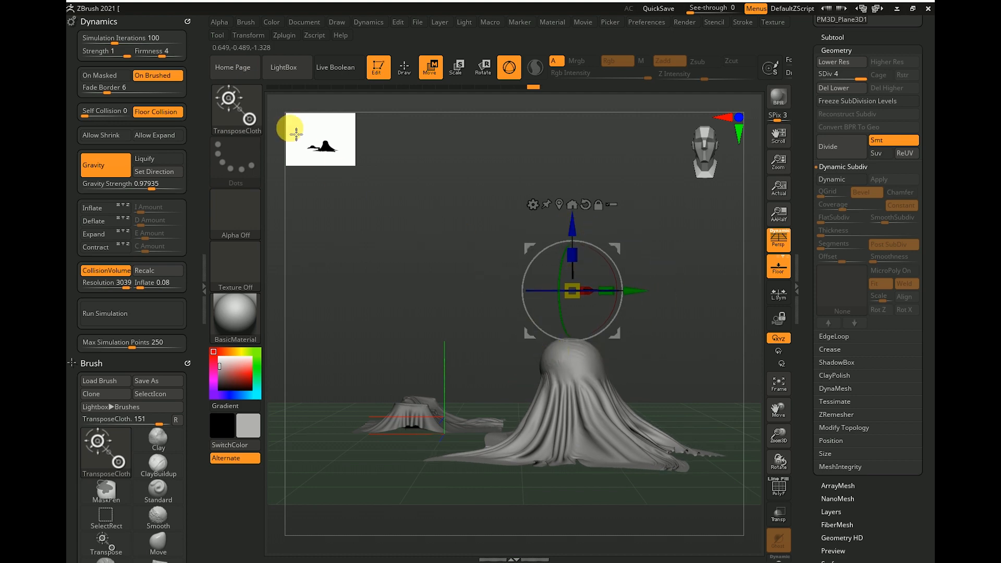
Switch to the Inflat brush and make the blanket lying over the sofa the active subtool
{"action": "left_click", "coordinate": [236, 108]}
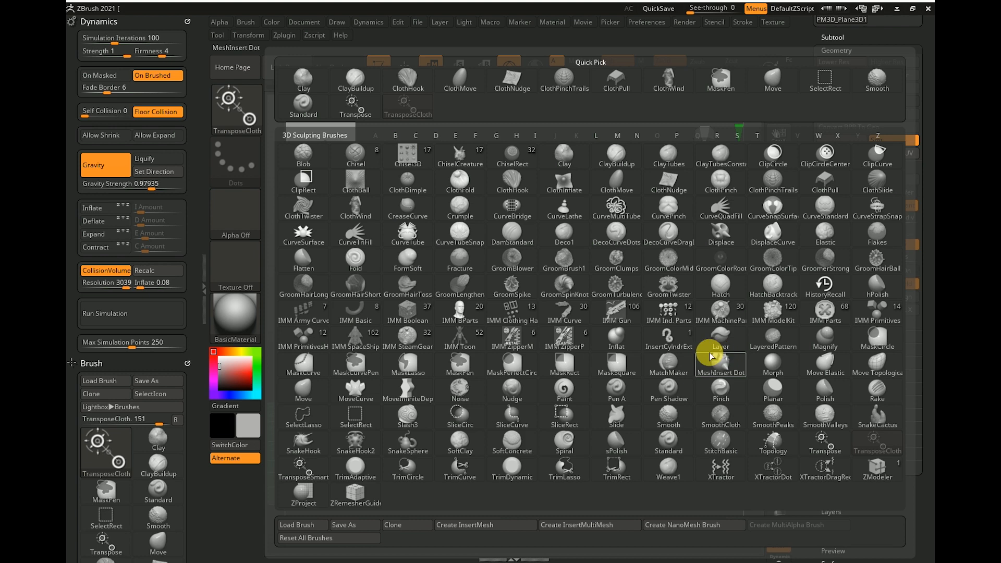
{"action": "left_click", "coordinate": [603, 336]}
{"action": "key", "text": "shift"}
{"action": "mouse_move", "coordinate": [688, 318]}
{"action": "left_mouse_down"}
{"action": "mouse_move", "coordinate": [752, 320]}
{"action": "mouse_move", "coordinate": [665, 333]}
{"action": "mouse_move", "coordinate": [706, 309]}
{"action": "mouse_move", "coordinate": [688, 283]}
{"action": "mouse_move", "coordinate": [652, 302]}
{"action": "mouse_move", "coordinate": [695, 308]}
{"action": "left_mouse_up"}
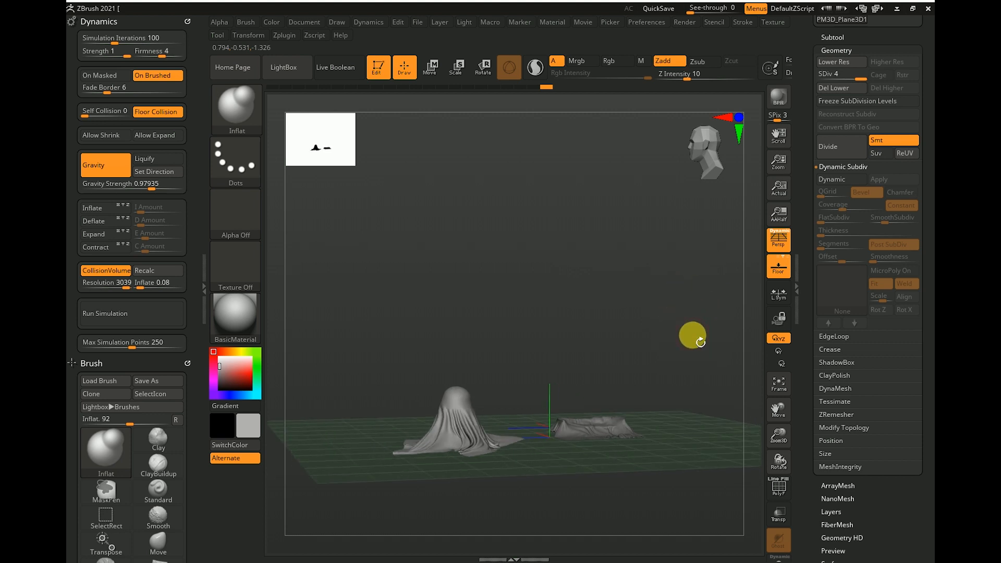
{"action": "left_click_drag", "start_coordinate": [704, 345], "coordinate": [574, 412], "text": "alt"}
{"action": "left_click", "coordinate": [578, 408], "text": "alt"}
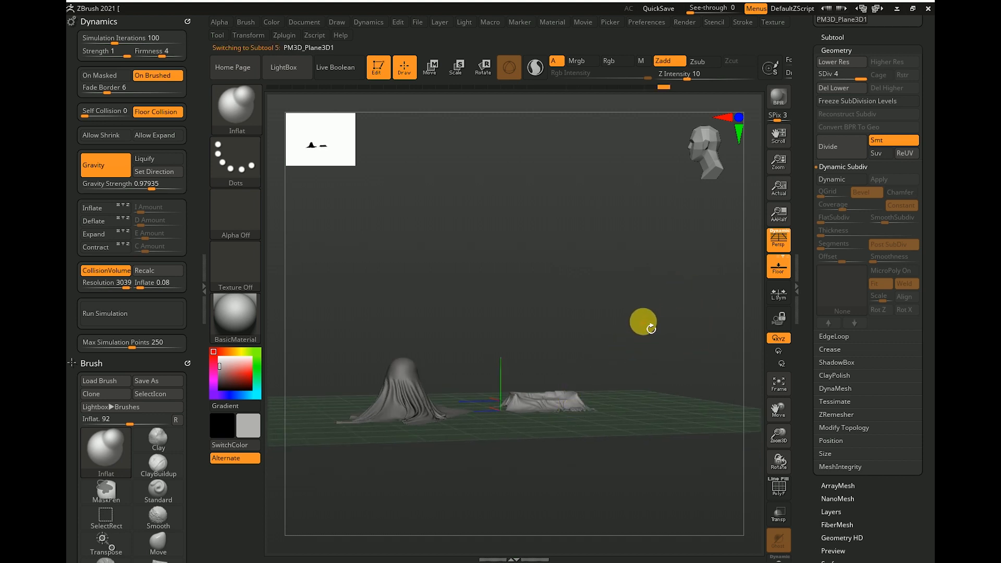